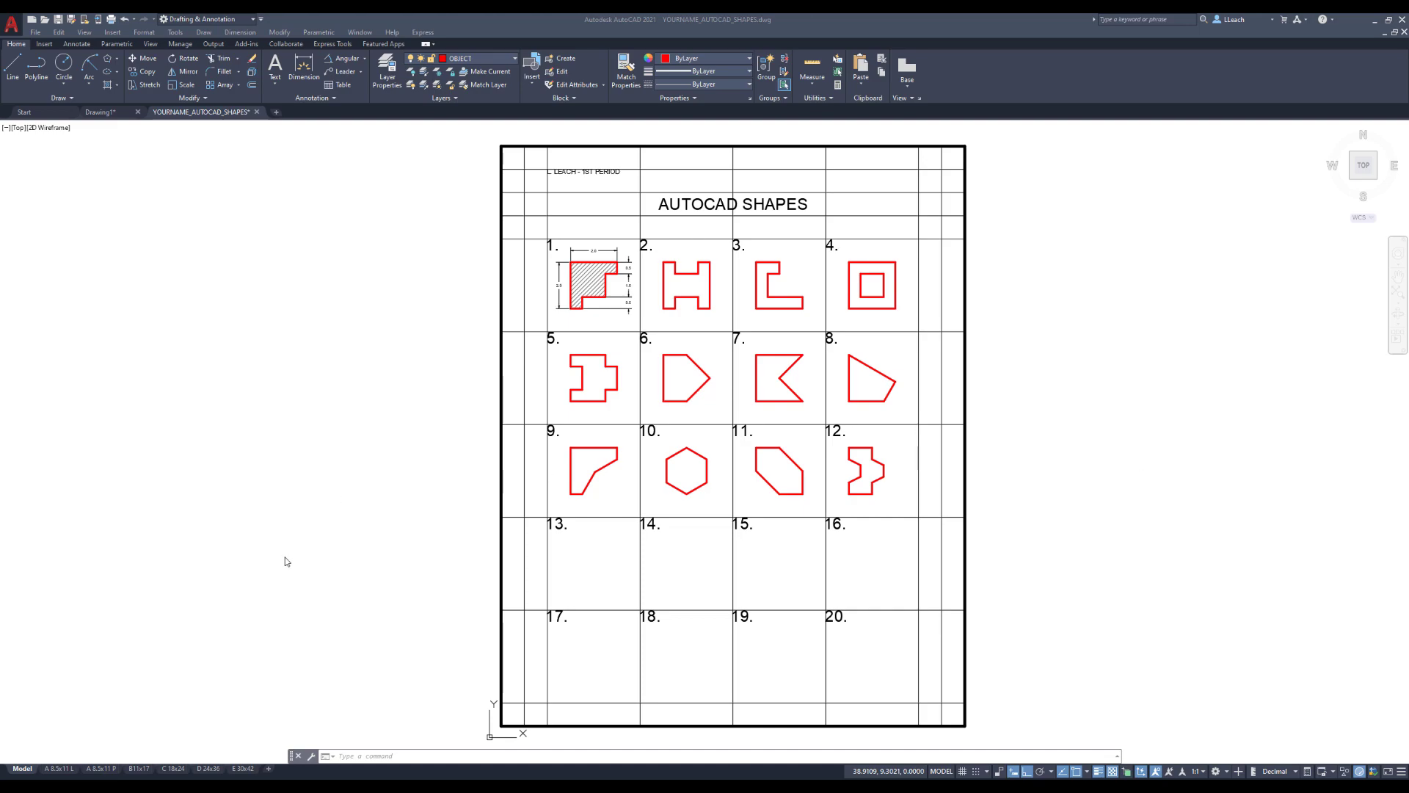
Draw a diagonal locating line from the lower-left corner of cell 13 to the relative point @1,1.
{"action": "scroll", "coordinate": [591, 583], "scroll_direction": "up", "scroll_amount": 4}
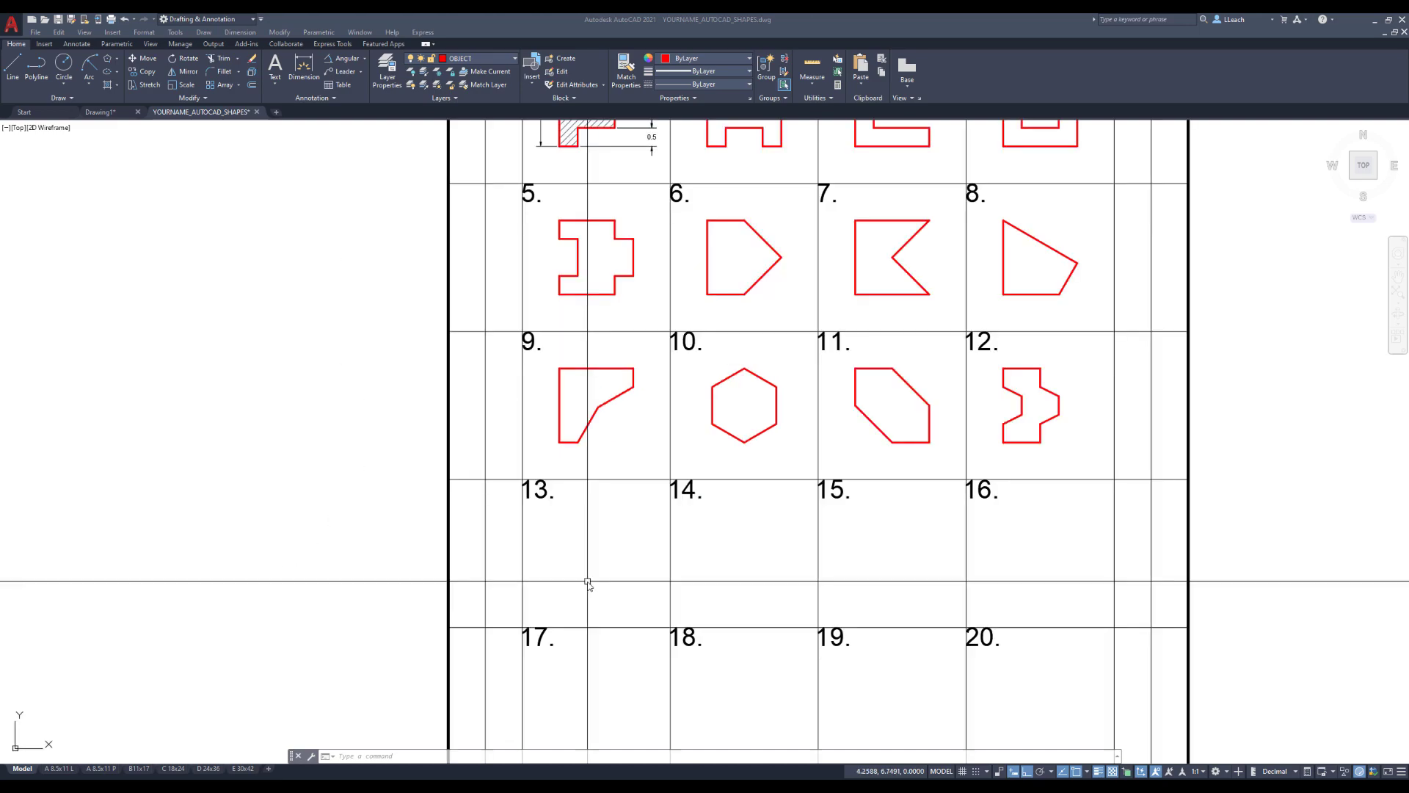
{"action": "middle_click_drag", "start_coordinate": [646, 489], "coordinate": [718, 381]}
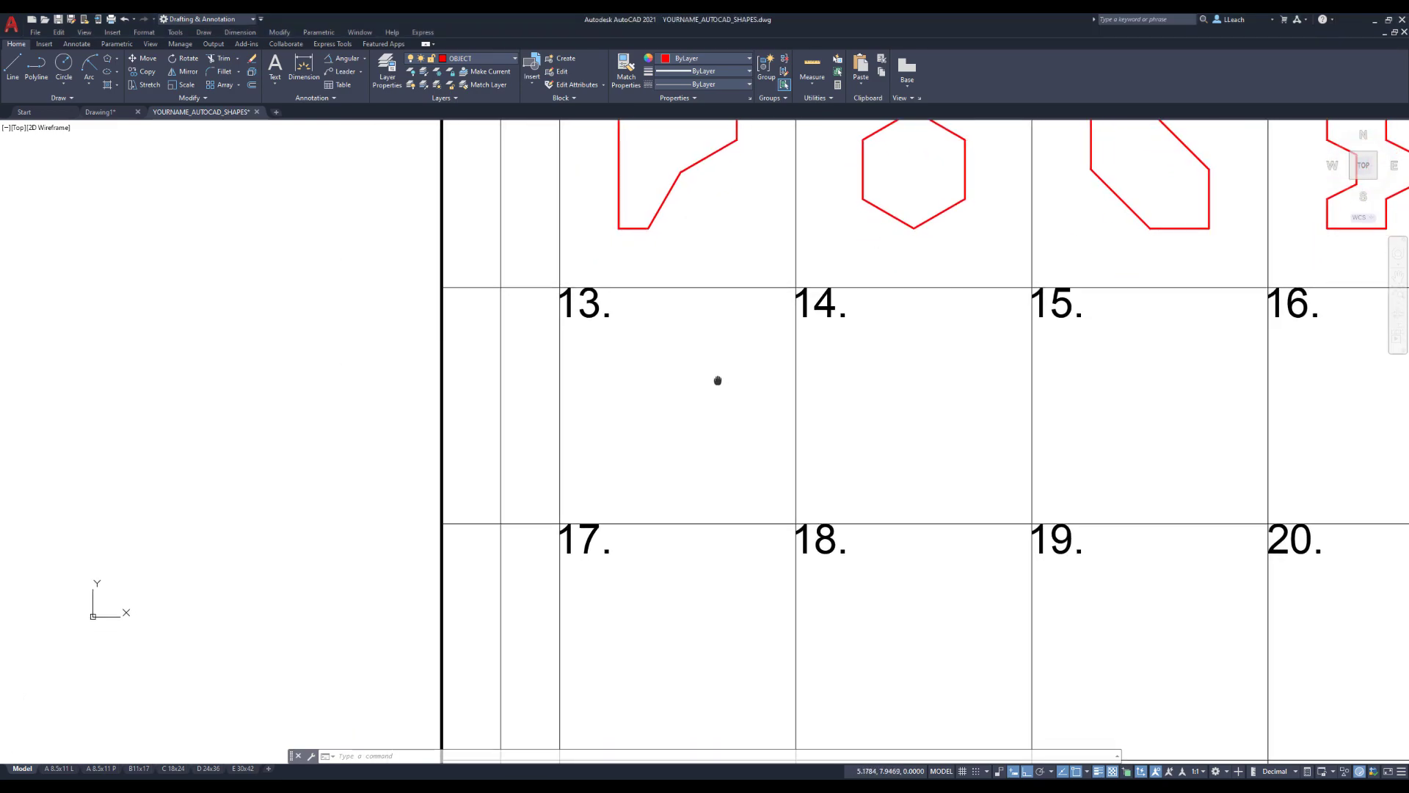
{"action": "left_click", "coordinate": [12, 68]}
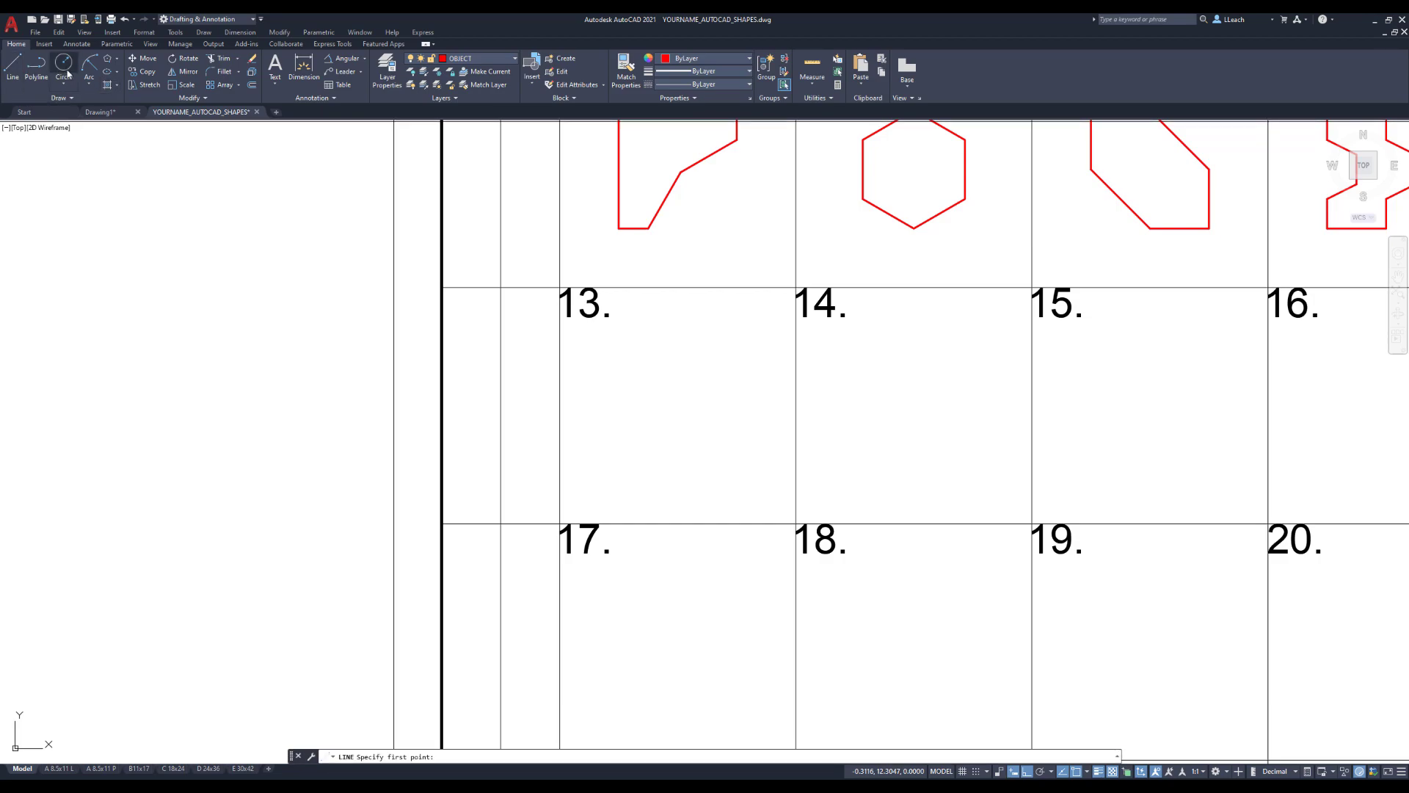
{"action": "left_click", "coordinate": [560, 523]}
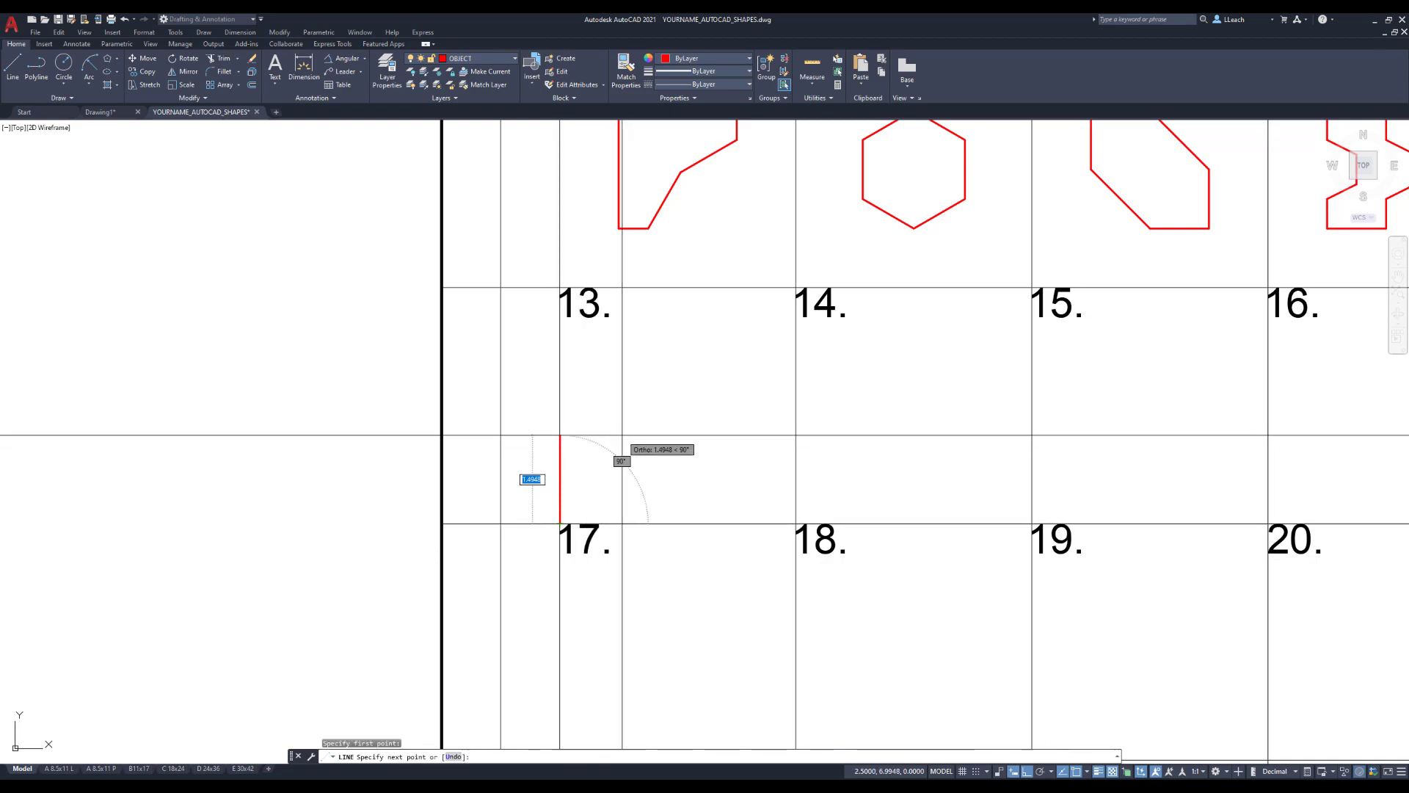
{"action": "left_click", "coordinate": [1027, 771]}
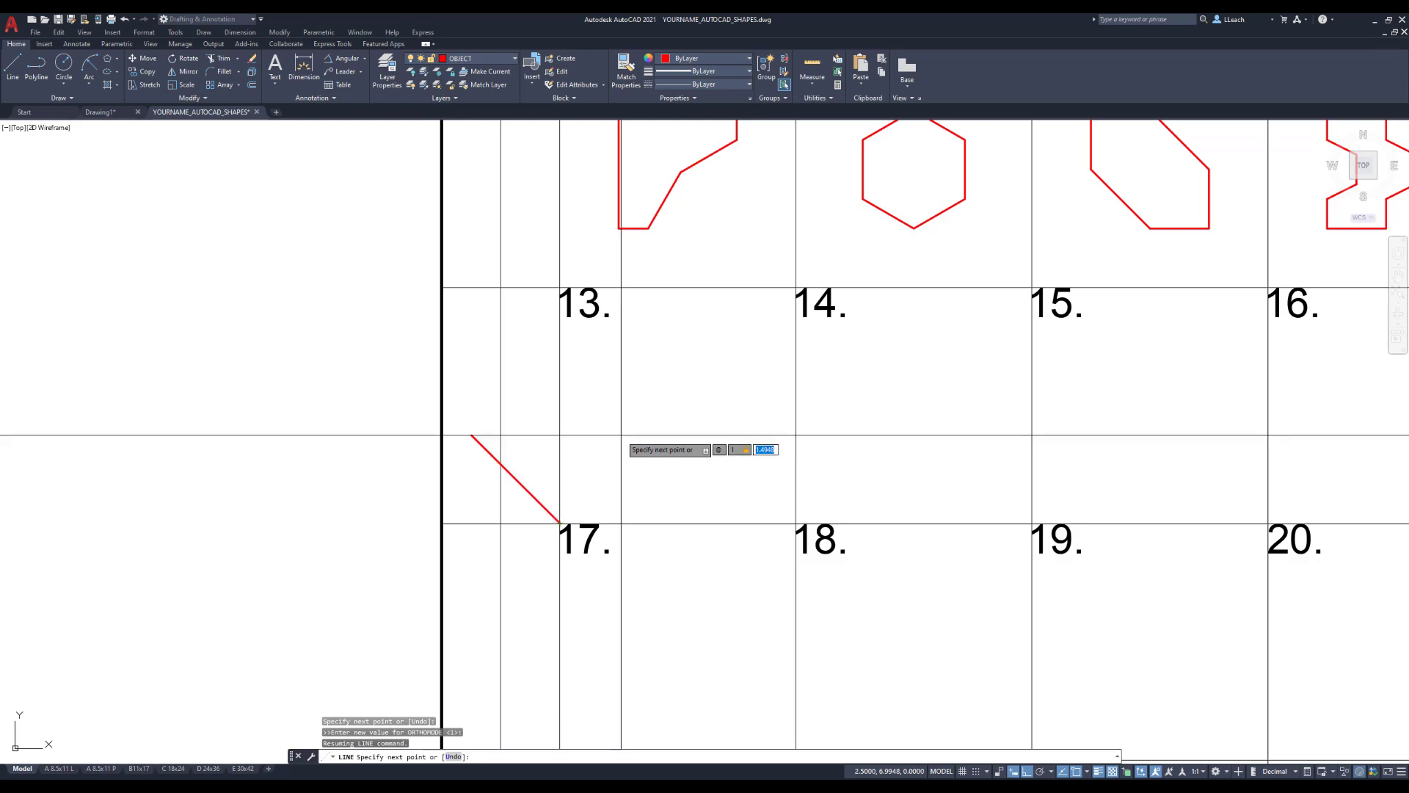
{"action": "key", "text": "Return"}
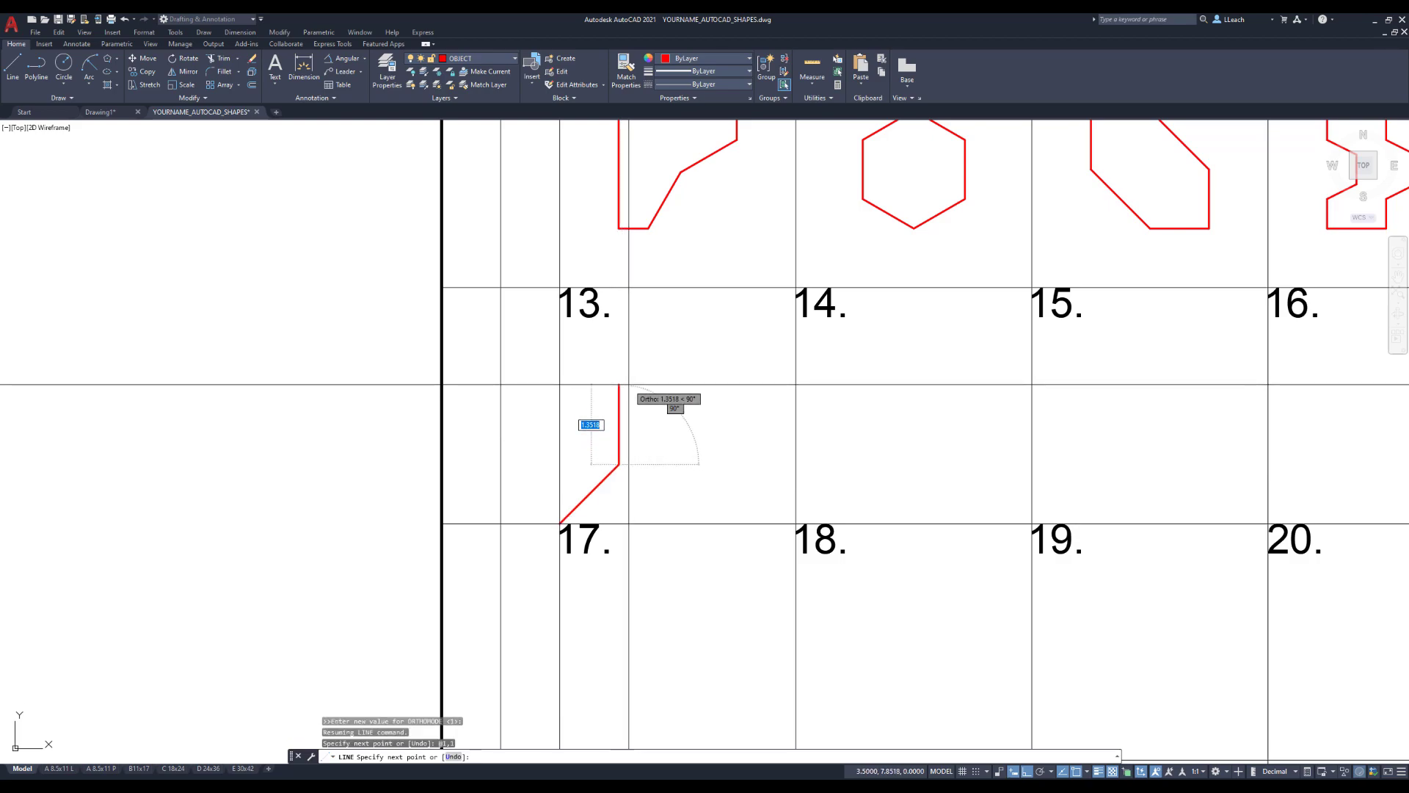
Continue shape 13 with a segment 1 unit up, a diagonal to @1,1 and a segment 1 unit to the right.
{"action": "type", "text": "1"}
{"action": "key", "text": "Return"}
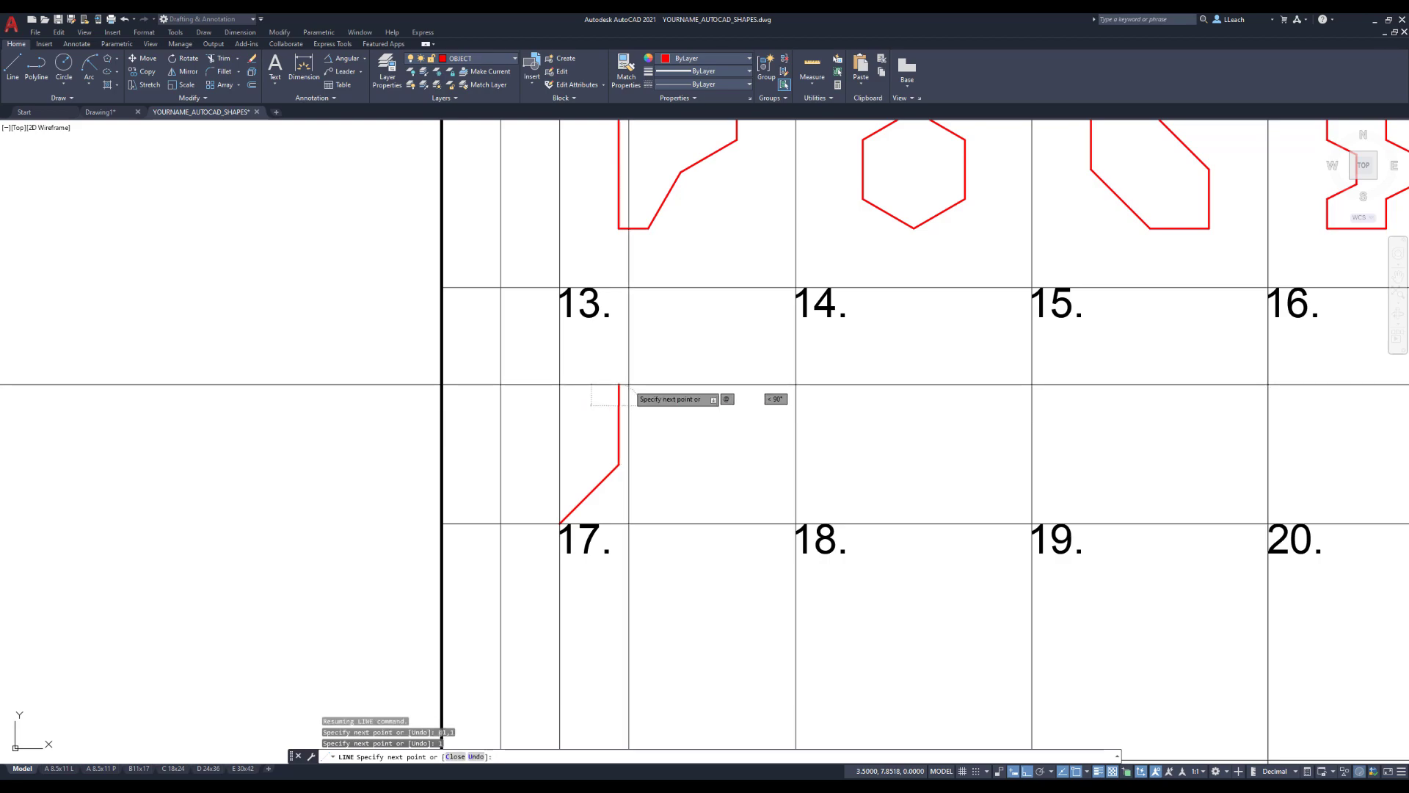
{"action": "type", "text": "@1,1"}
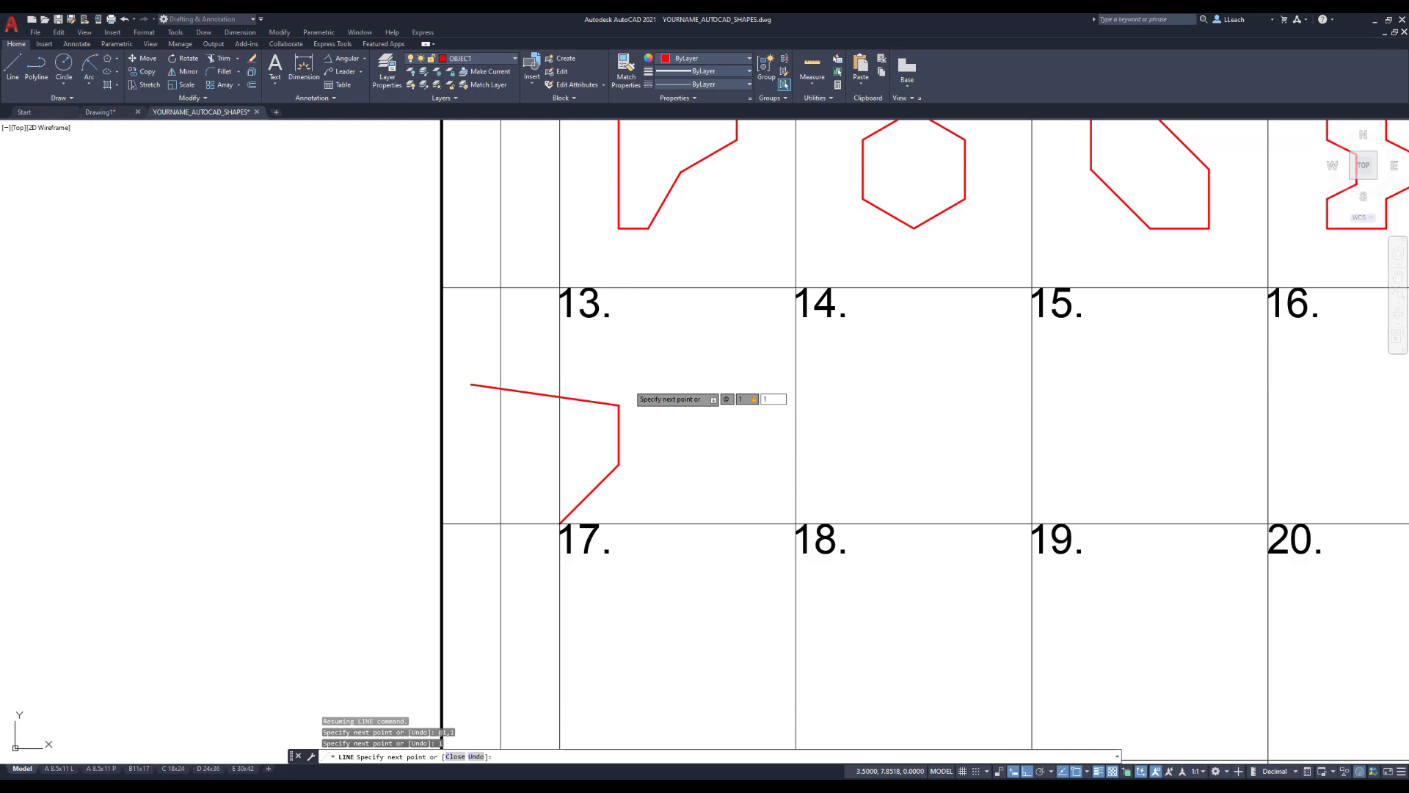
{"action": "key", "text": "Return"}
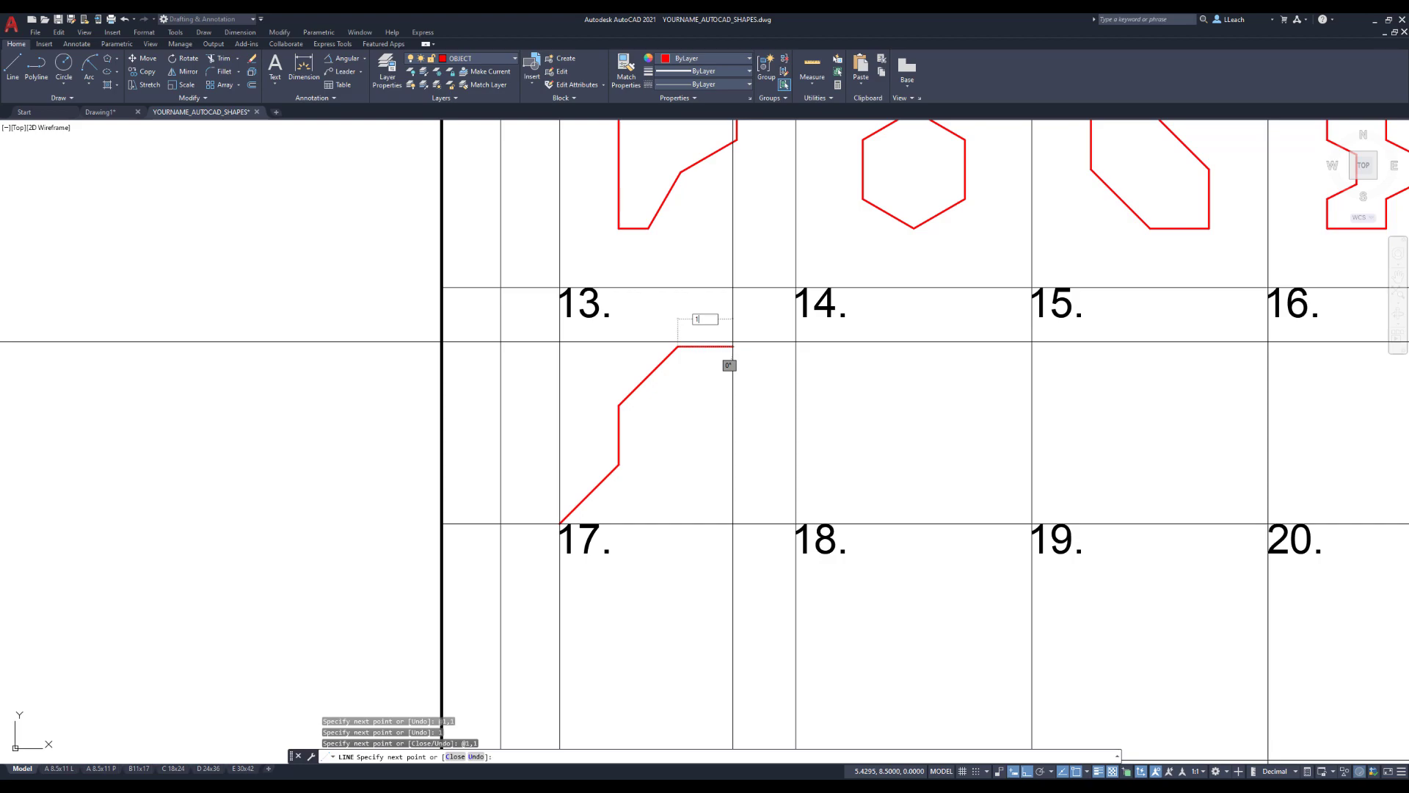
{"action": "key", "text": "Return"}
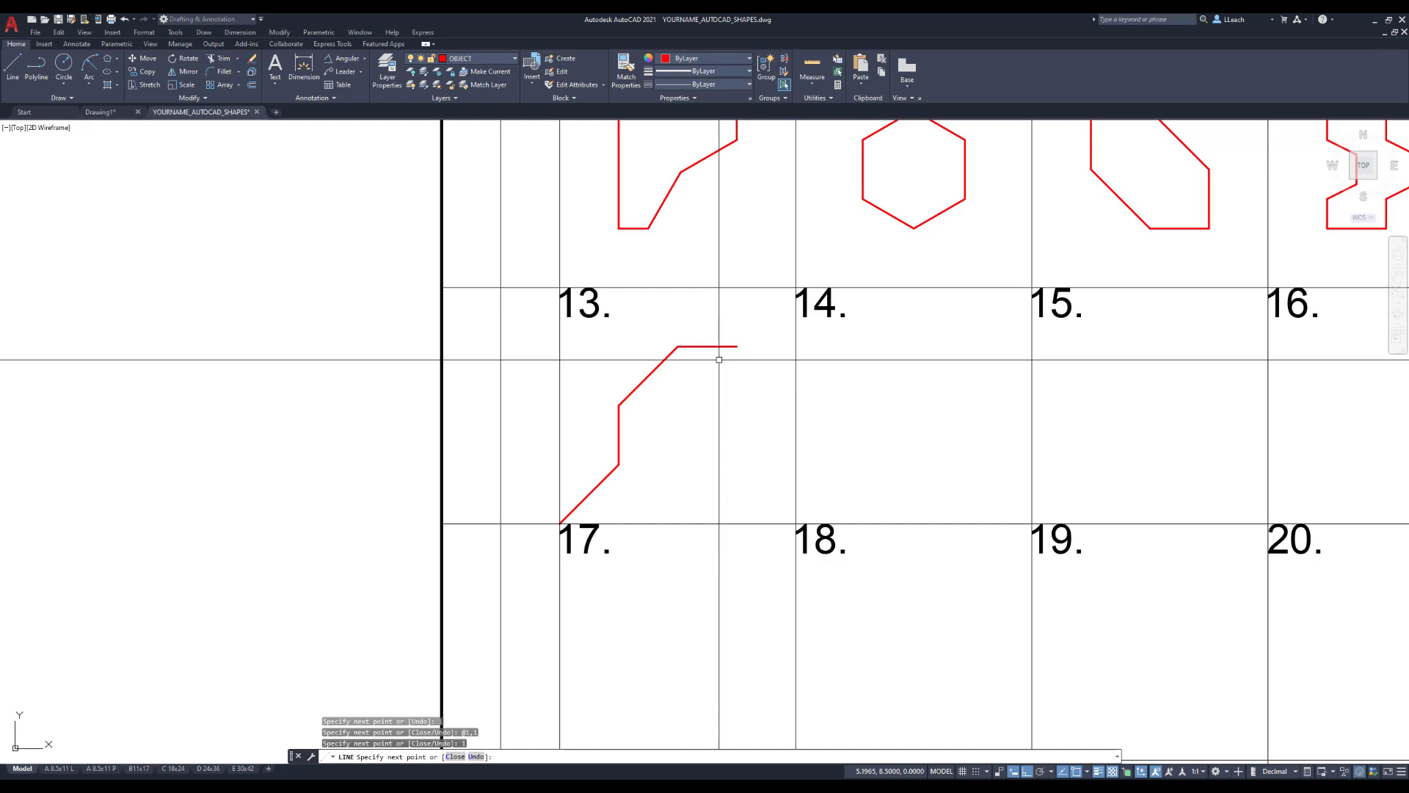
{"action": "key", "text": "Escape"}
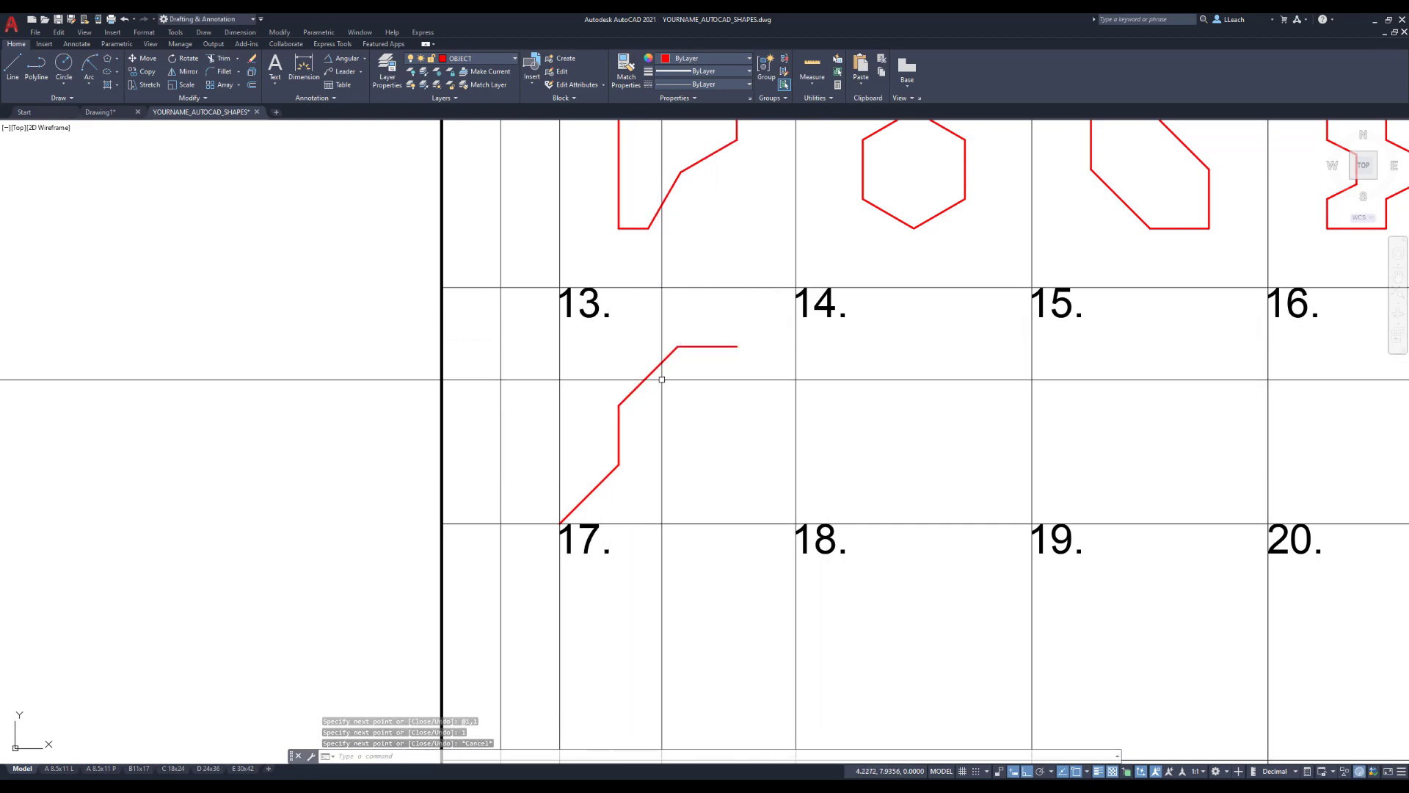
Close shape 13 with a Start, End, Radius arc of radius 2 from its lower-left corner to the free upper-right end.
{"action": "left_click", "coordinate": [89, 87]}
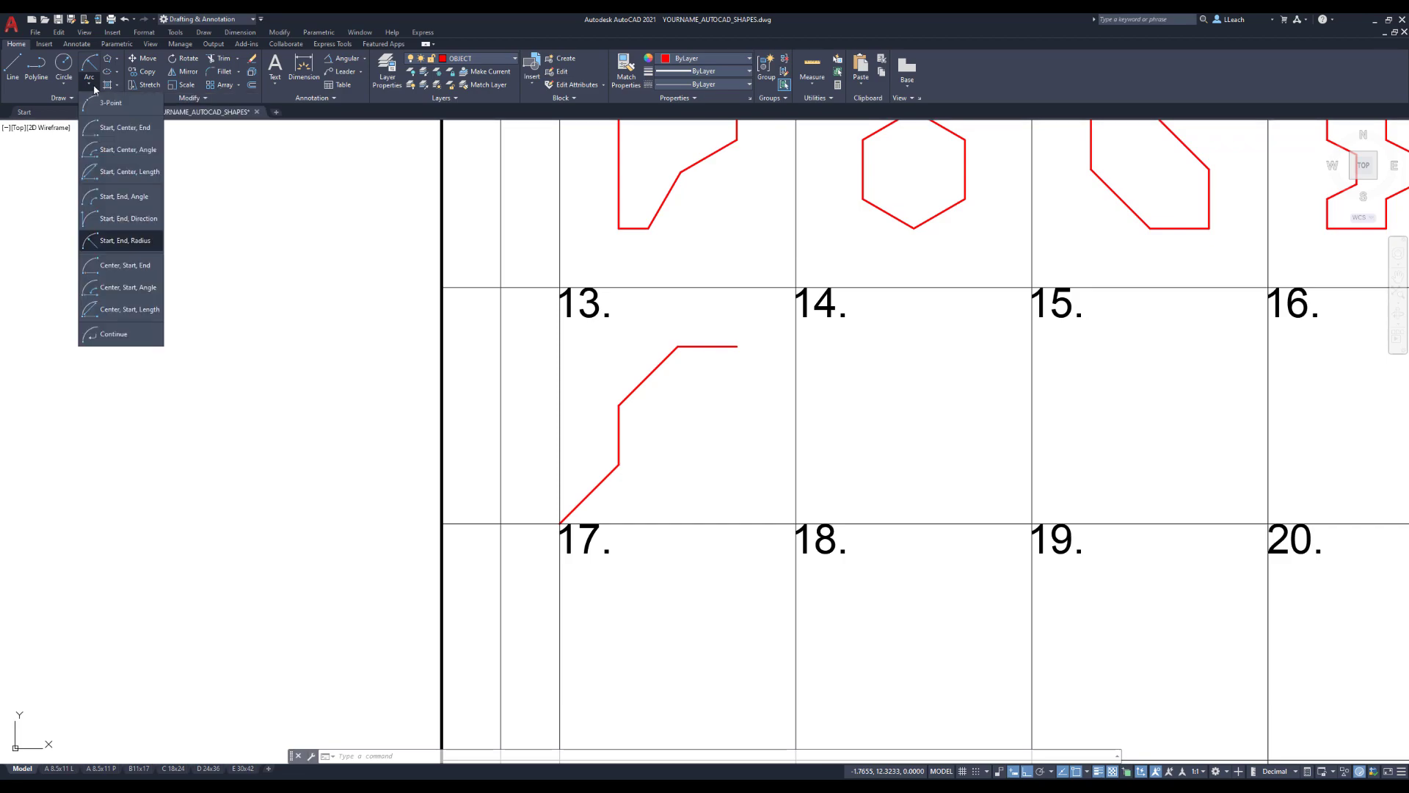
{"action": "left_click", "coordinate": [129, 240]}
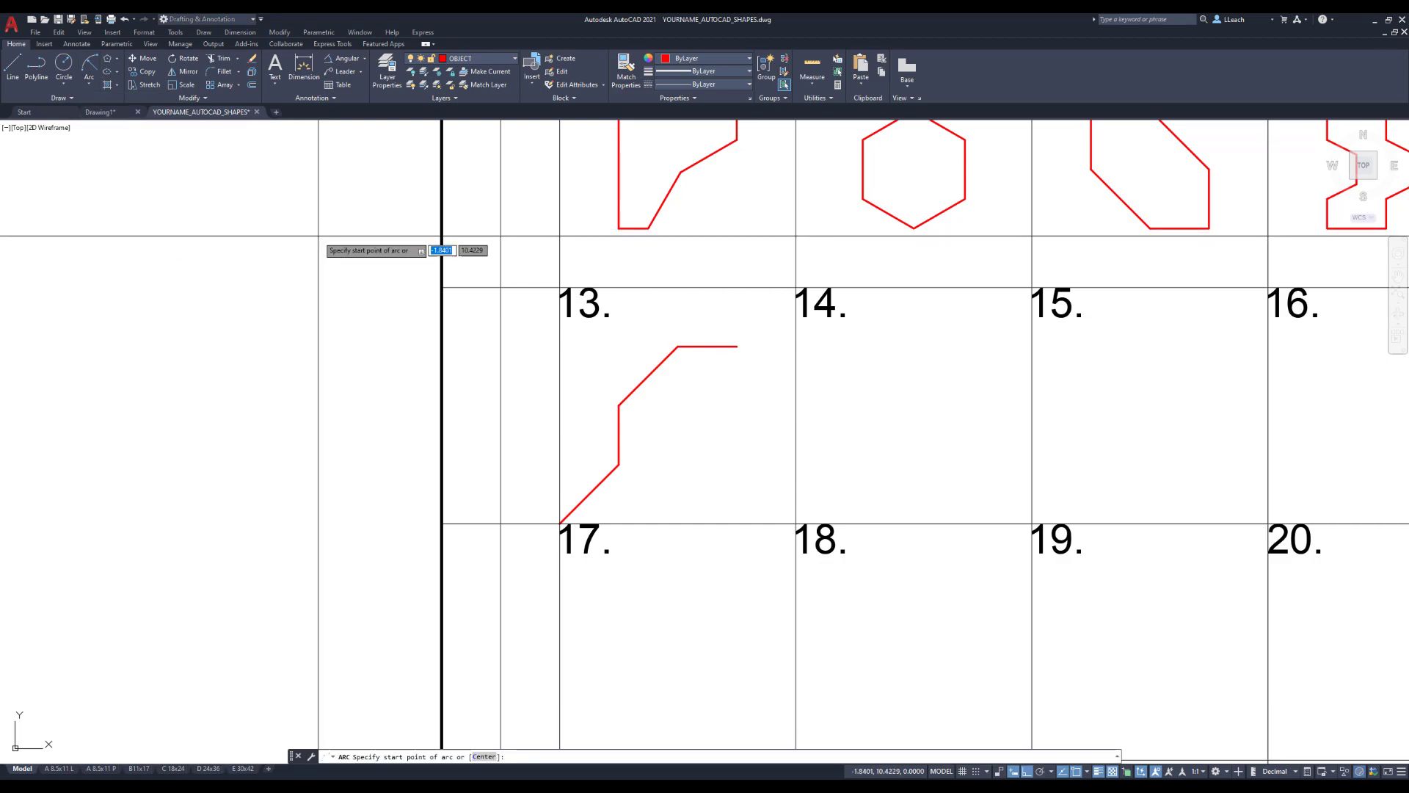
{"action": "left_click", "coordinate": [618, 463]}
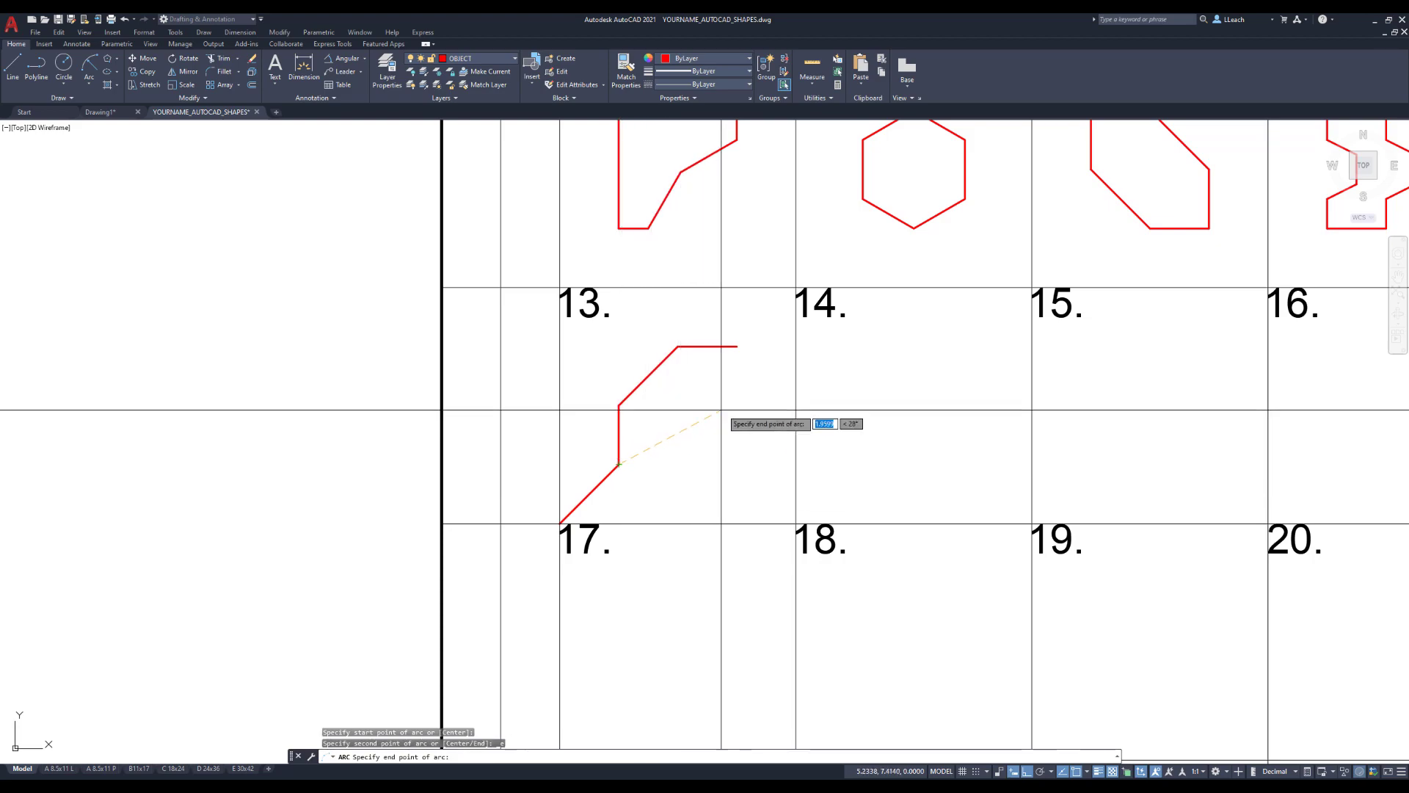
{"action": "left_click", "coordinate": [737, 346]}
{"action": "type", "text": "r"}
{"action": "key", "text": "Return"}
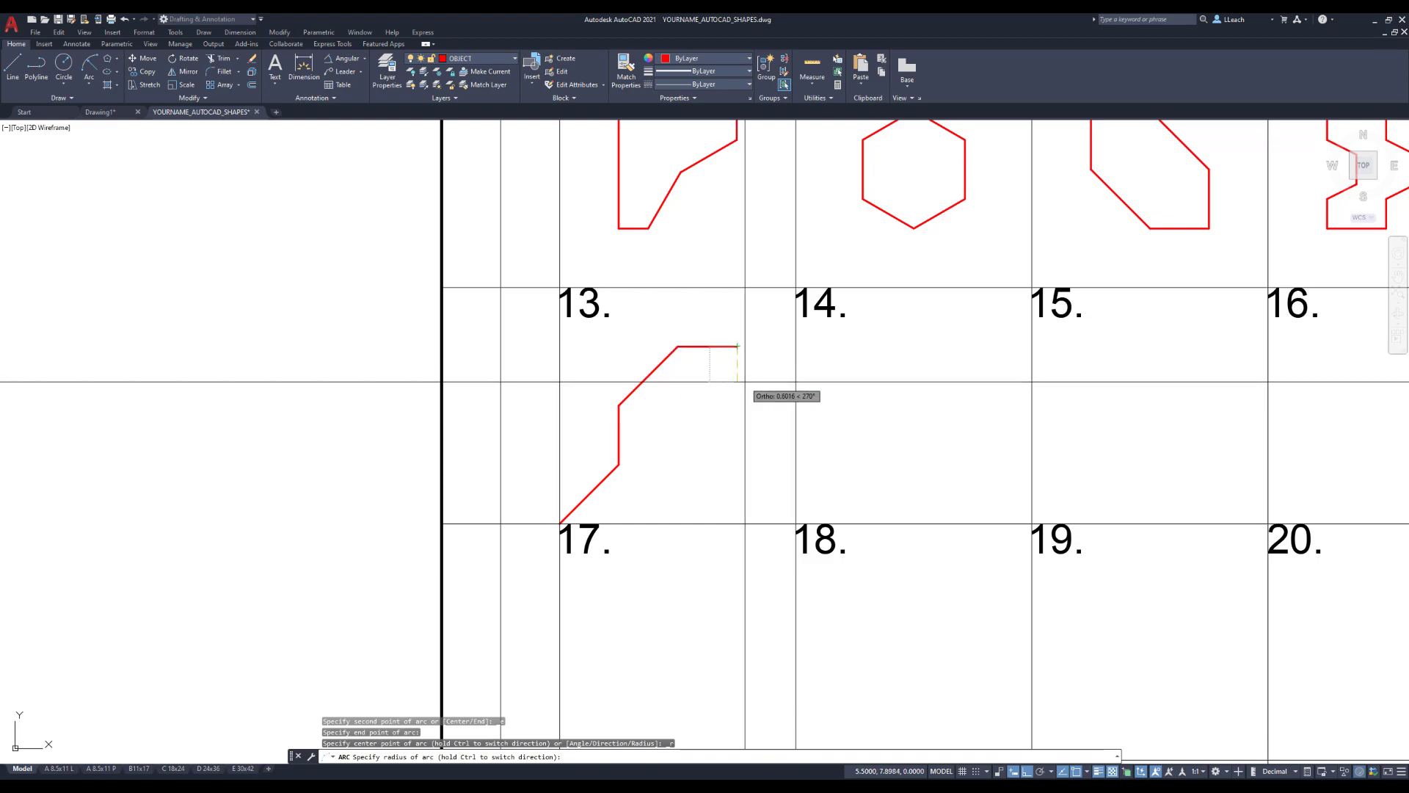
{"action": "type", "text": "2"}
{"action": "key", "text": "Return"}
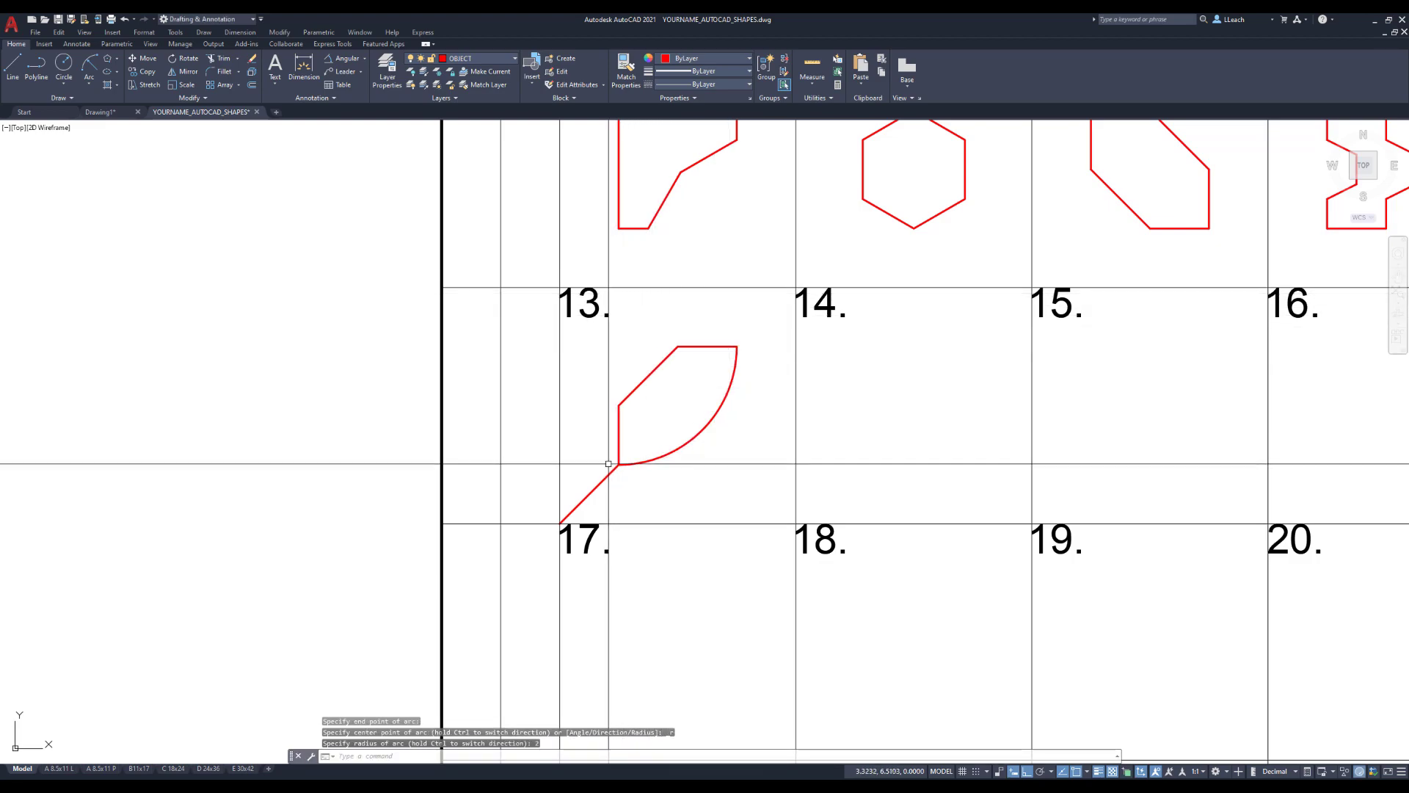
Delete the diagonal locating line between the corner of cell 13 and the shape.
{"action": "key", "text": "Escape"}
{"action": "left_click", "coordinate": [603, 477]}
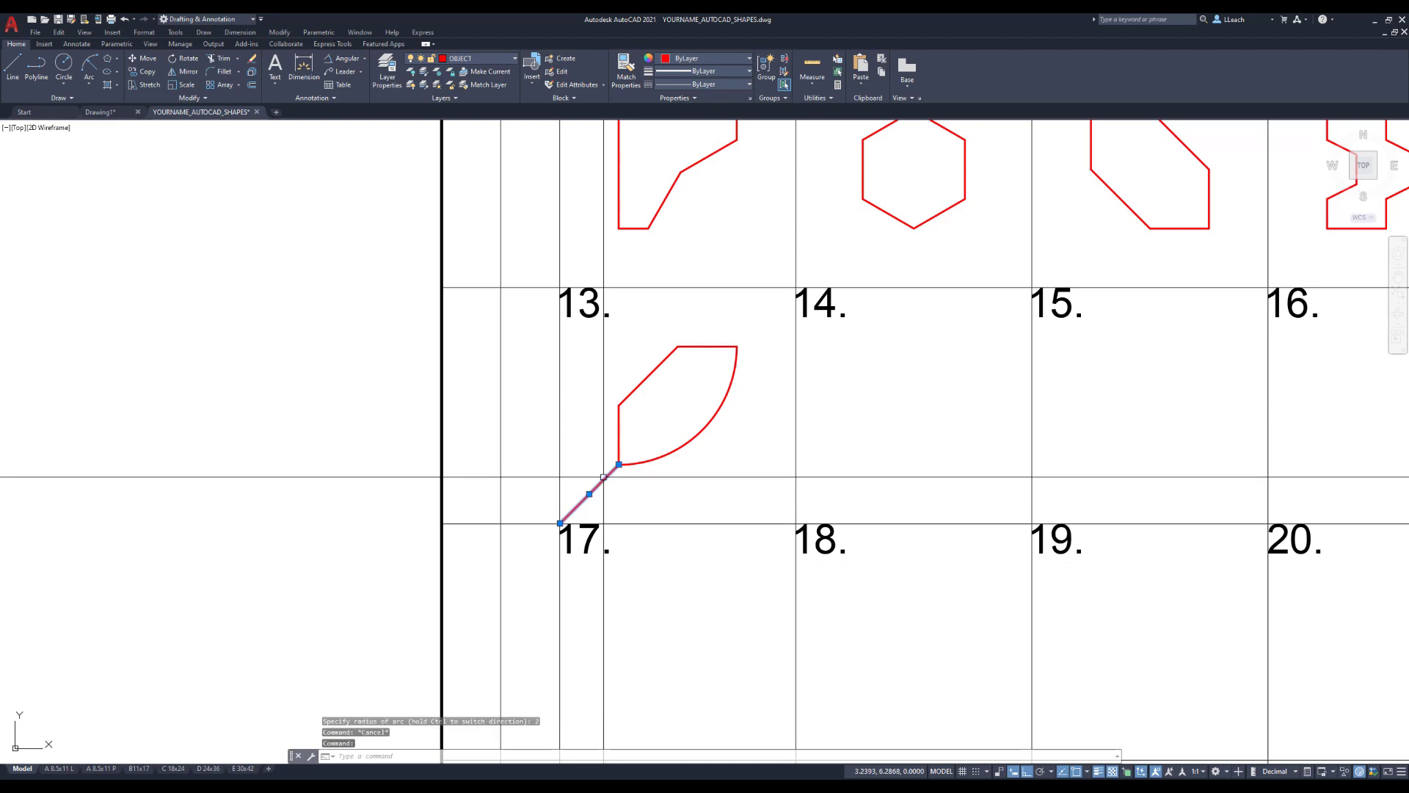
{"action": "key", "text": "Delete"}
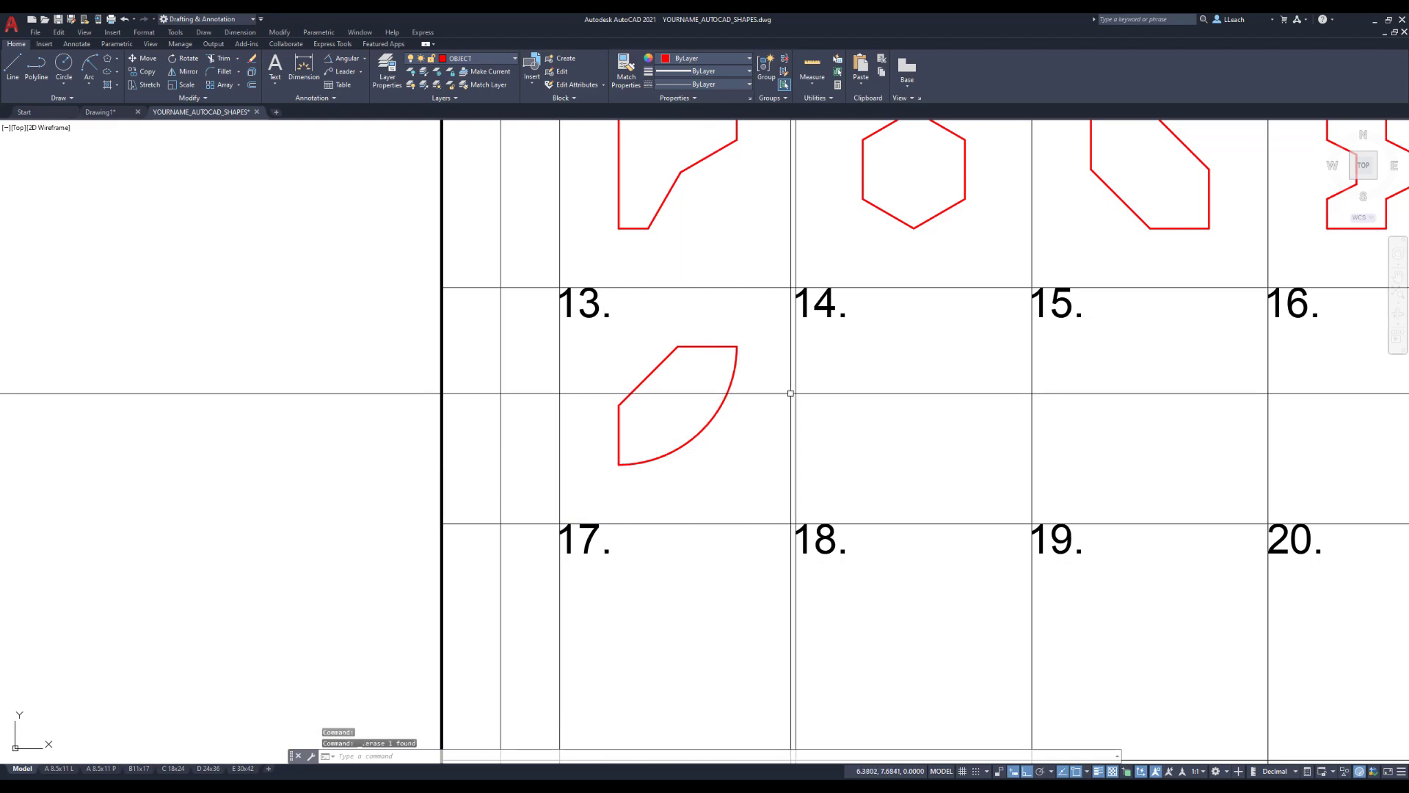
Draw a diagonal locating line from the lower-left corner of cell 14 to the relative point @2,1.
{"action": "middle_click_drag", "start_coordinate": [833, 353], "coordinate": [676, 367]}
{"action": "left_click", "coordinate": [13, 66]}
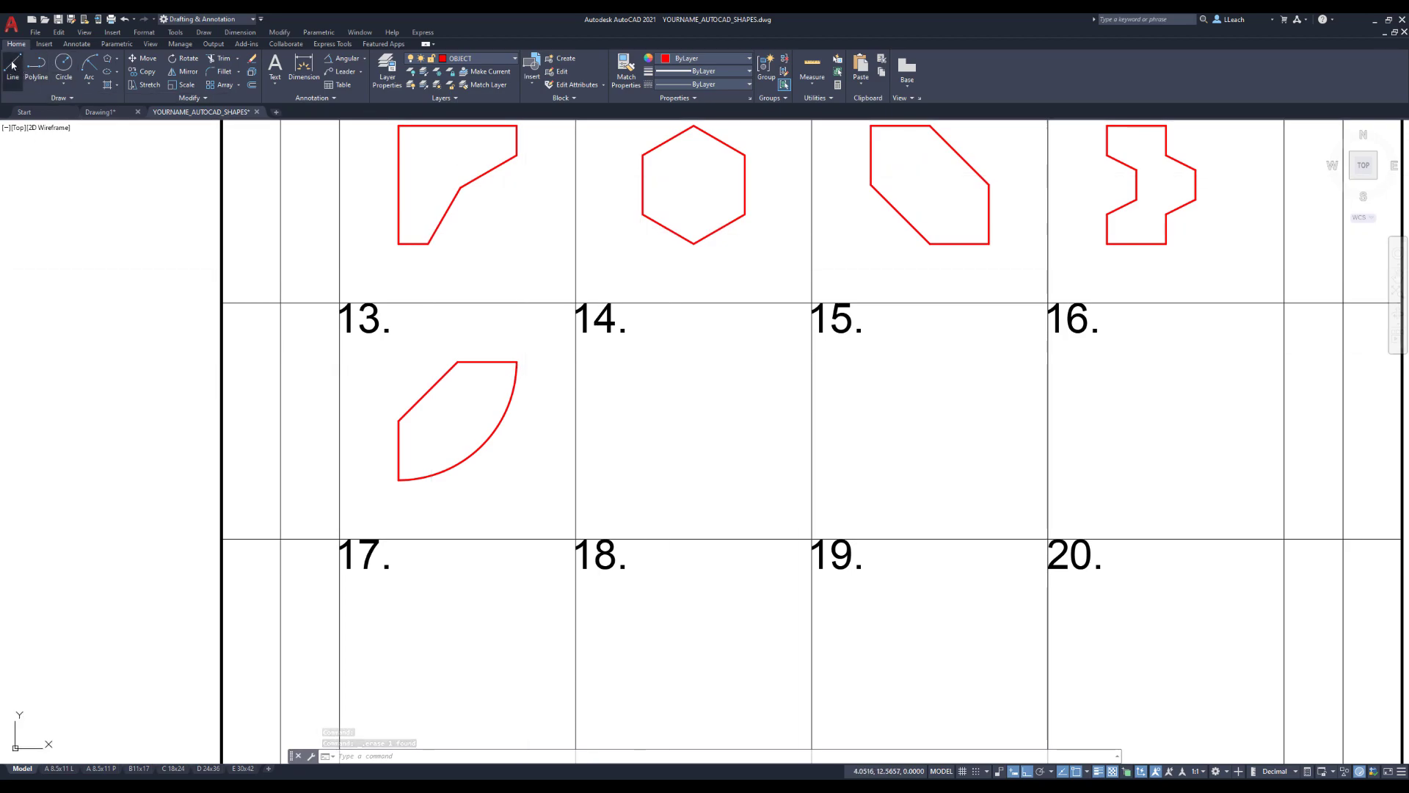
{"action": "left_click", "coordinate": [576, 539]}
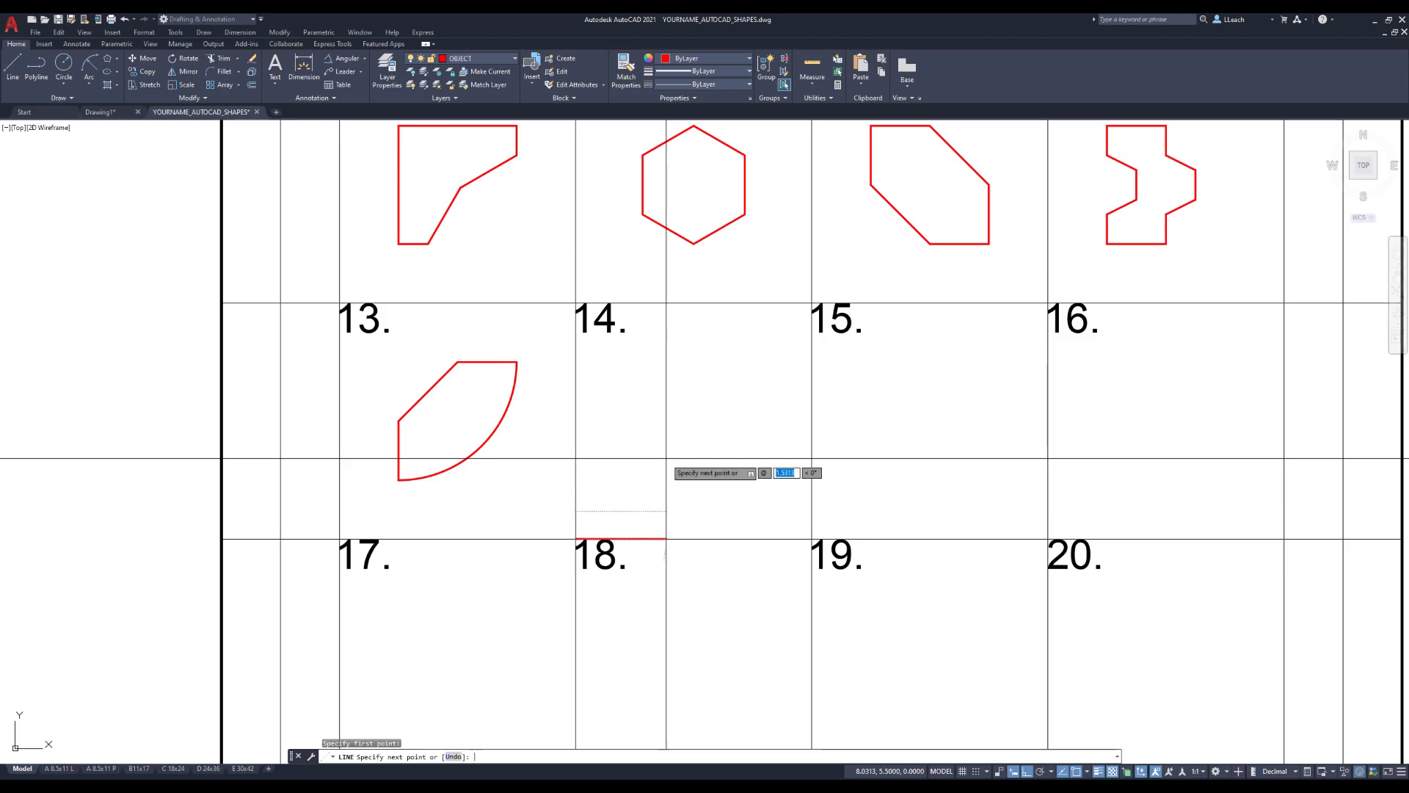
{"action": "type", "text": "2"}
{"action": "key", "text": "Tab"}
{"action": "type", "text": "1"}
{"action": "key", "text": "Return"}
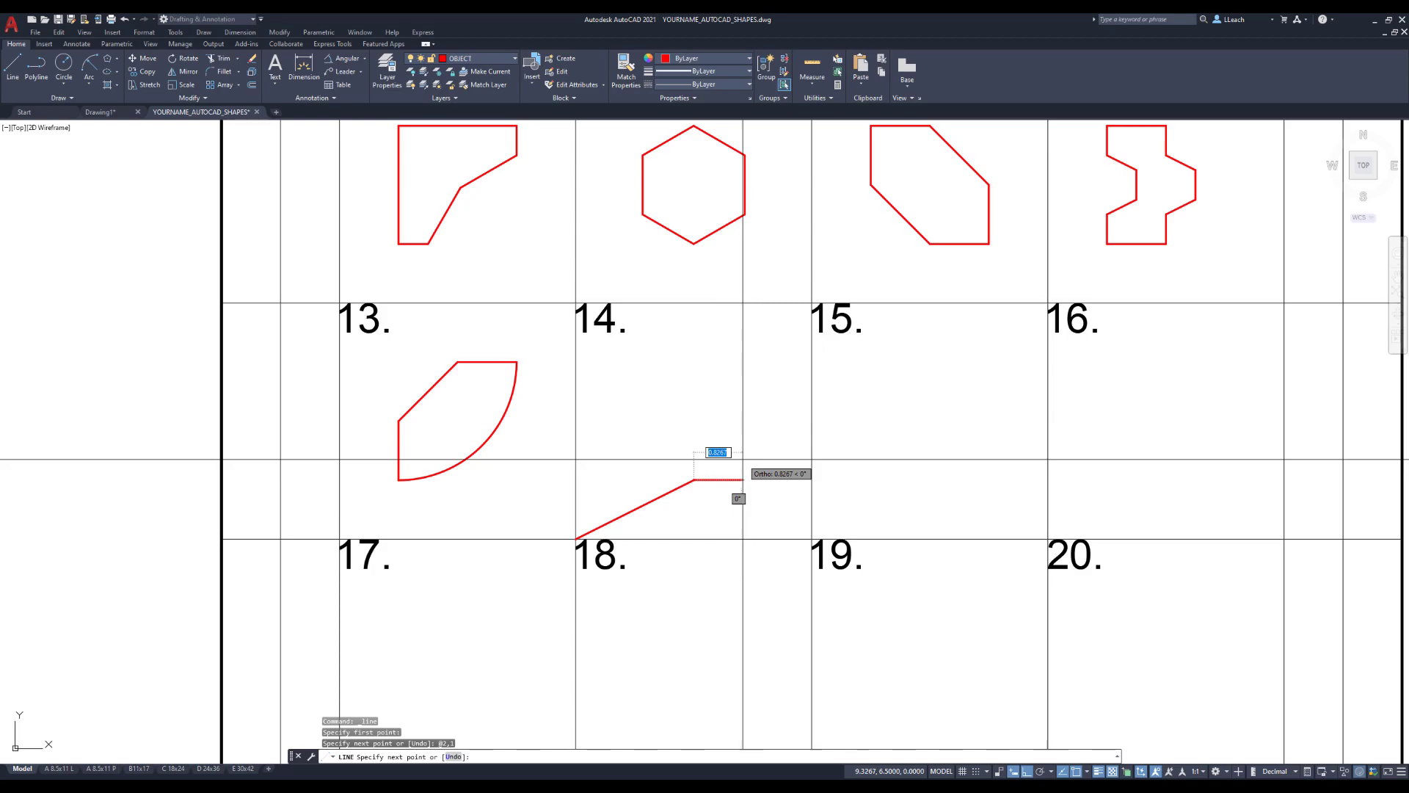
Continue shape 14 with segments 0.5 right, 0.5 up, 0.5 right and 1 up.
{"action": "key", "text": "Return"}
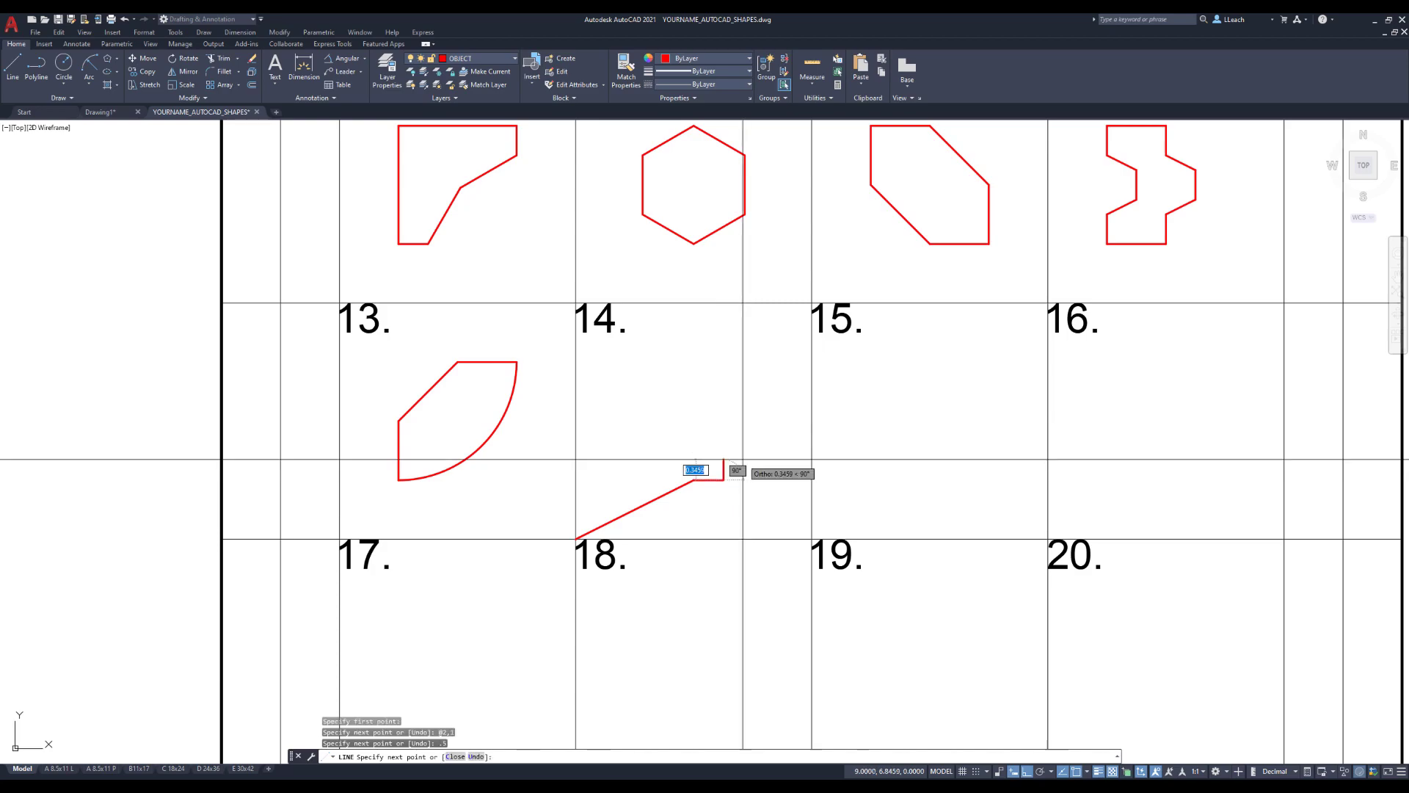
{"action": "type", "text": ".5"}
{"action": "key", "text": "Return"}
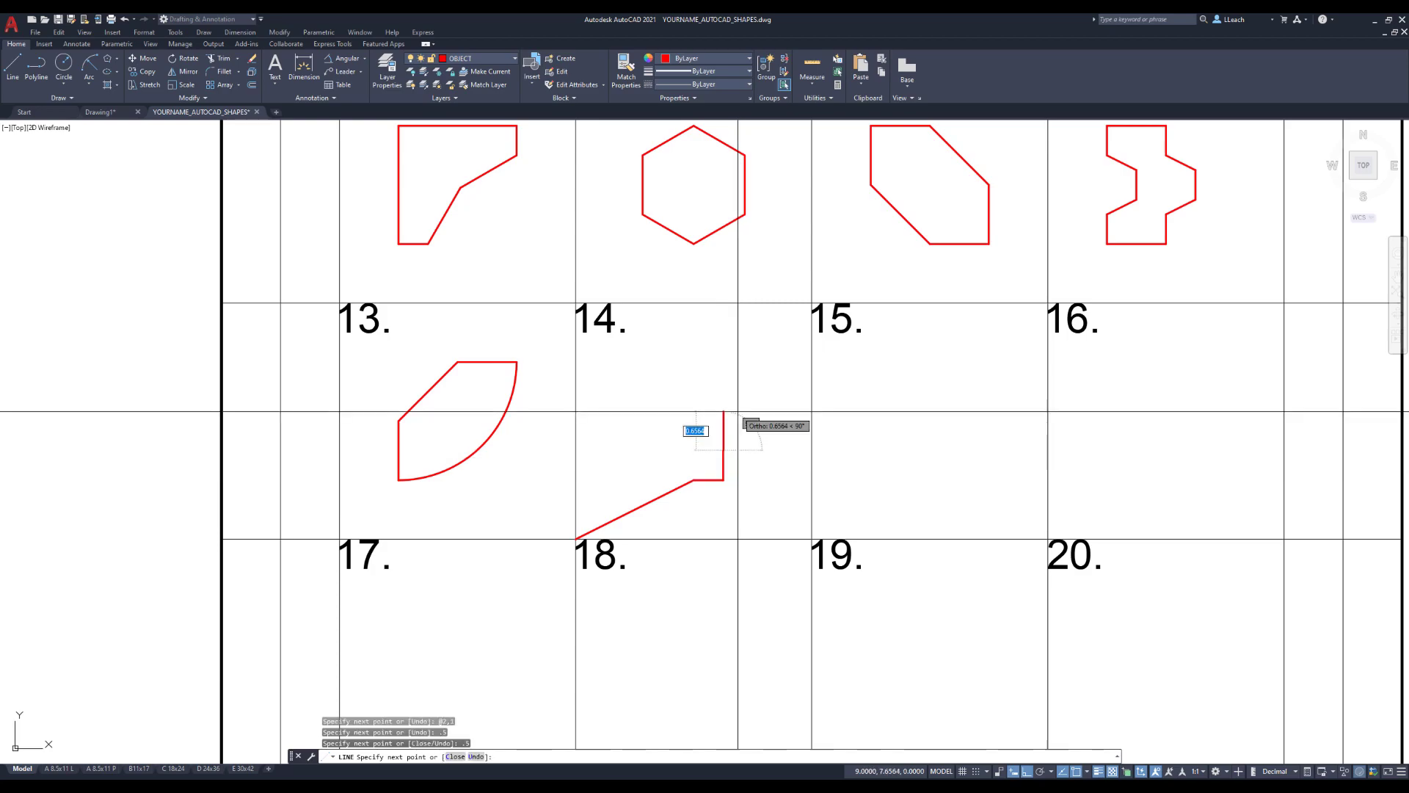
{"action": "type", "text": ".5"}
{"action": "key", "text": "Return"}
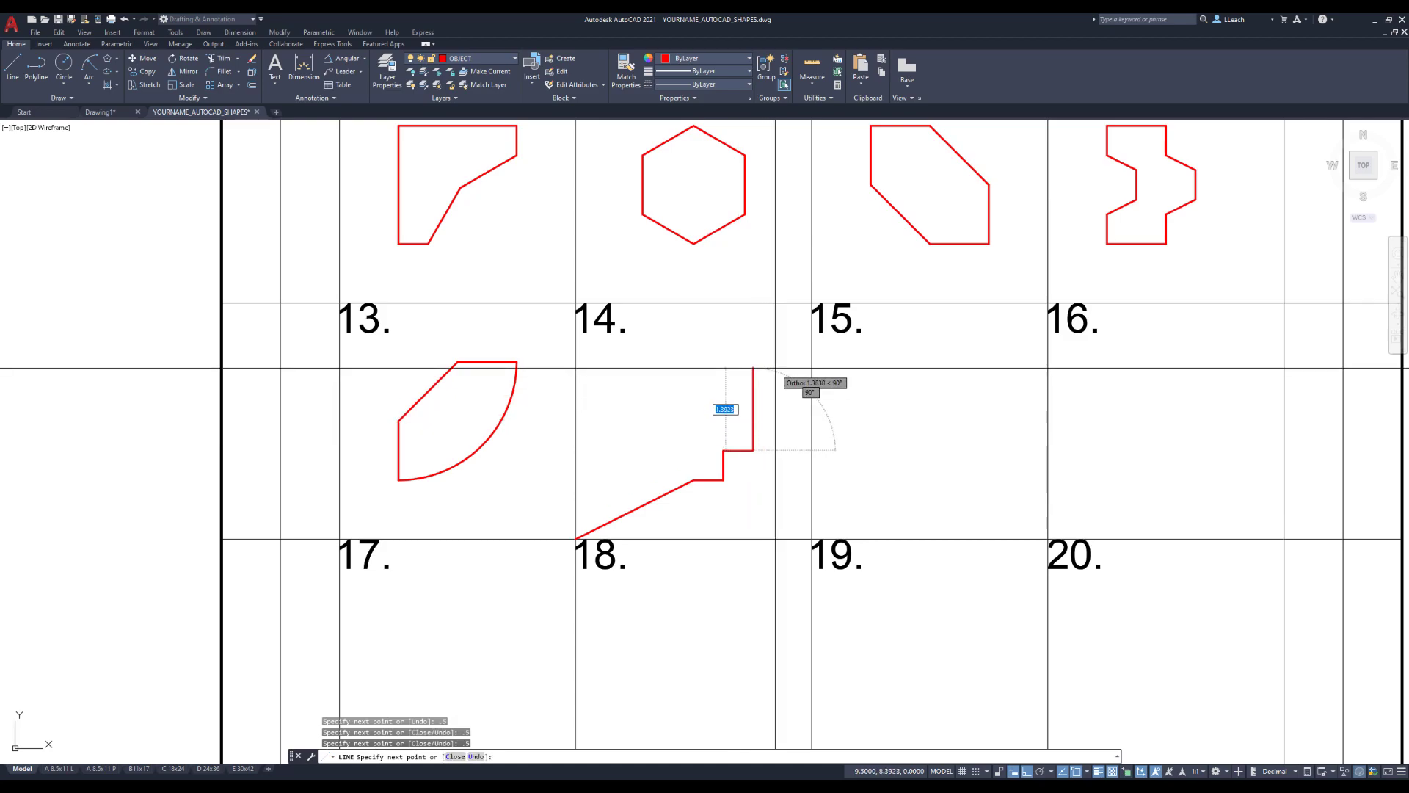
{"action": "type", "text": "1"}
{"action": "key", "text": "Return"}
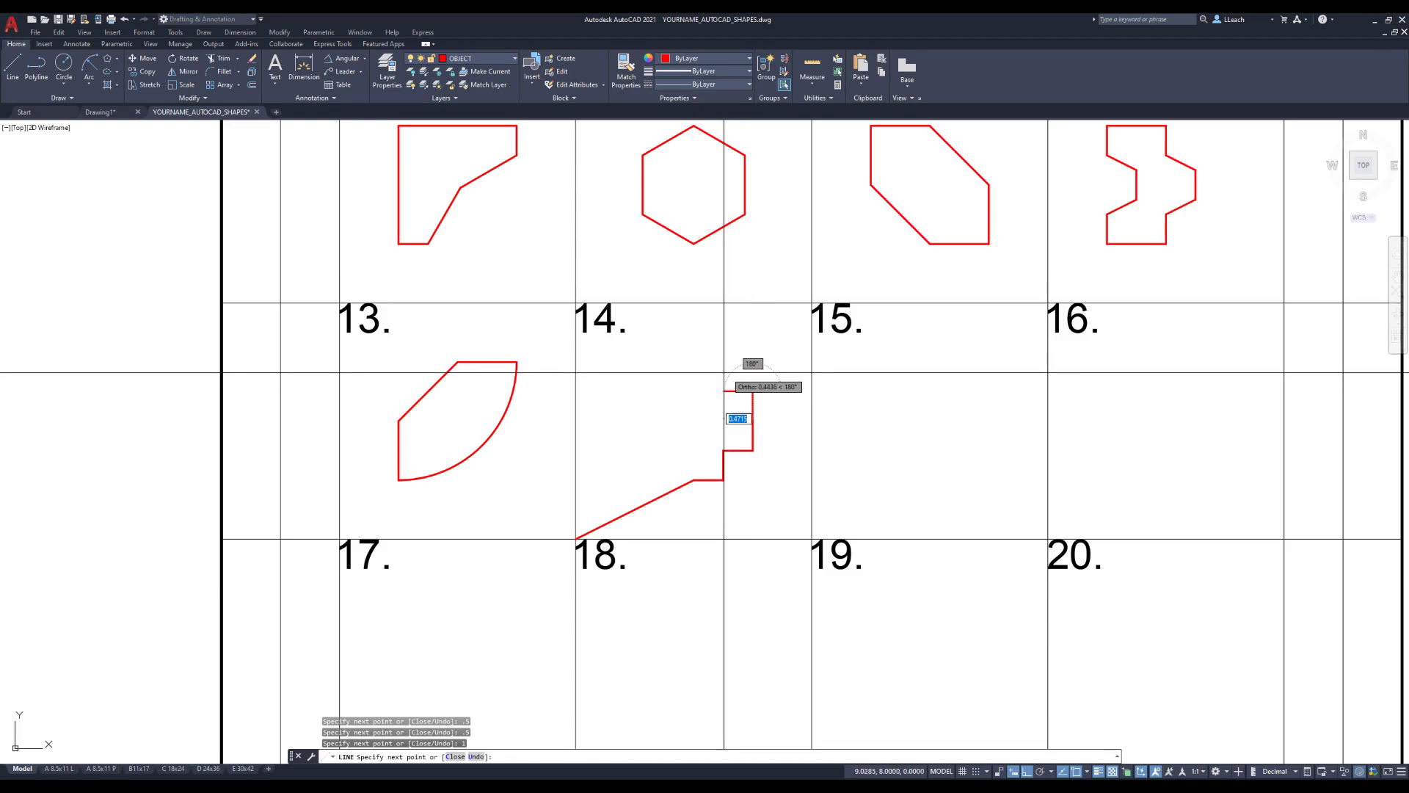
Finish the stepped side of shape 14 with segments 0.5 left, 0.5 up and 0.5 left, and delete the diagonal locating line.
{"action": "type", "text": ".5"}
{"action": "key", "text": "Return"}
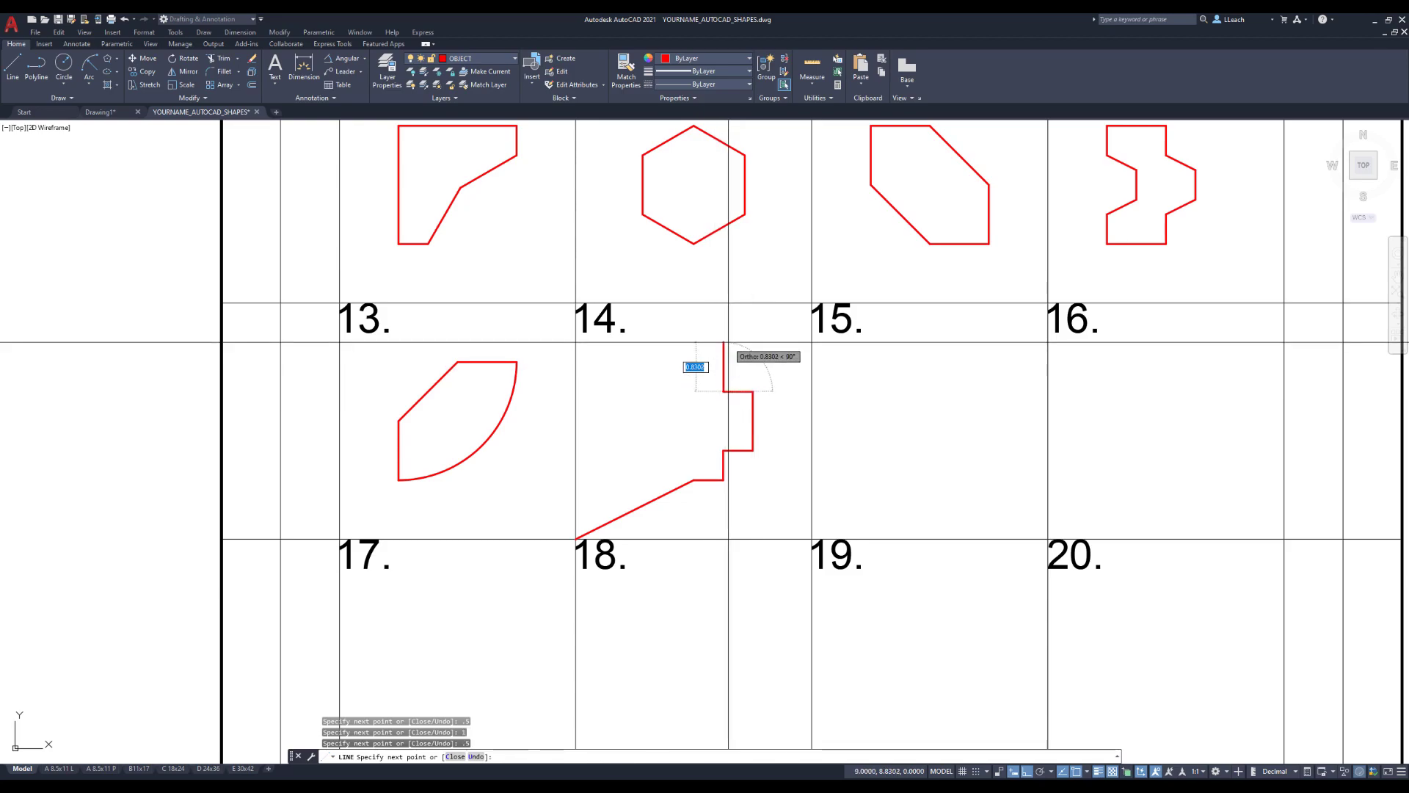
{"action": "type", "text": ".5"}
{"action": "key", "text": "Return"}
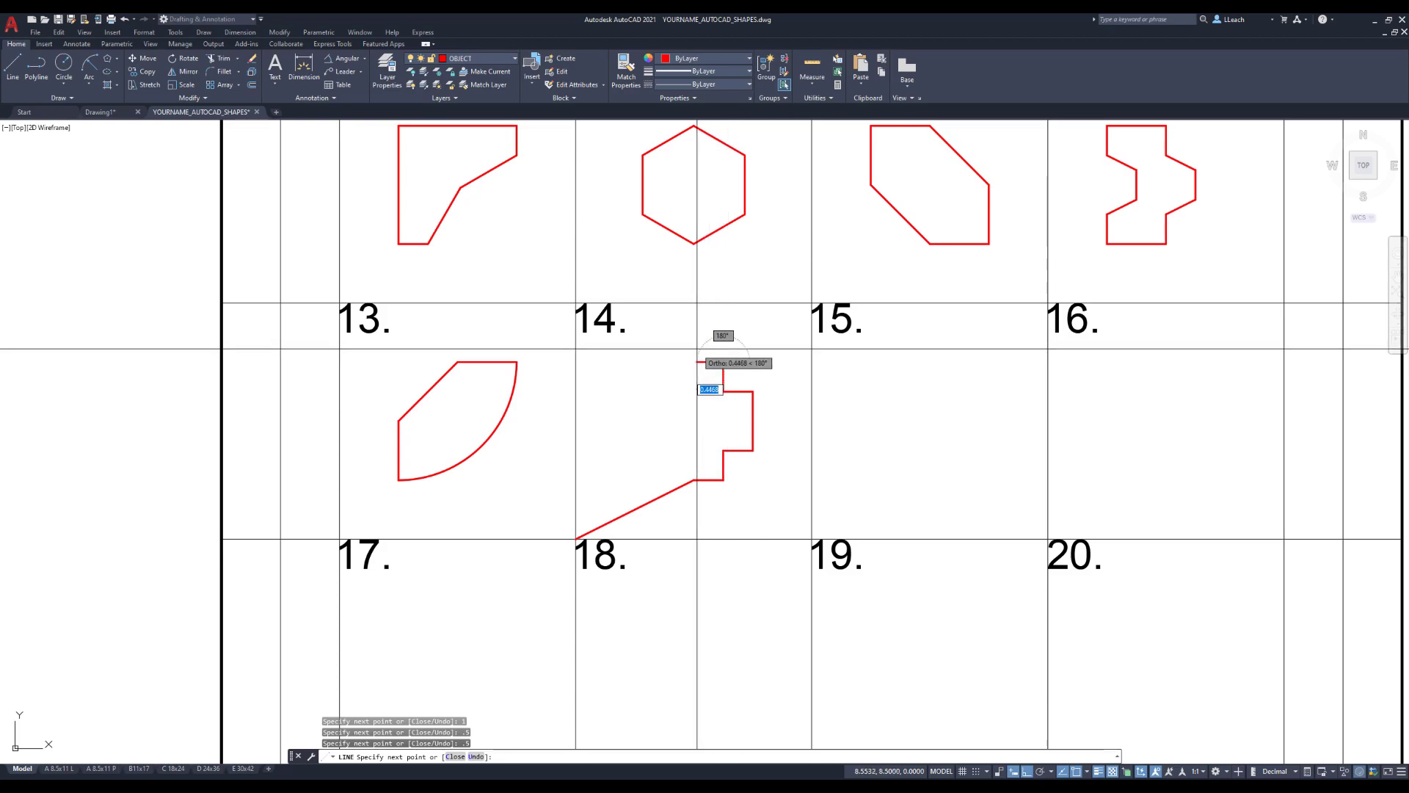
{"action": "type", "text": ".5"}
{"action": "key", "text": "Return"}
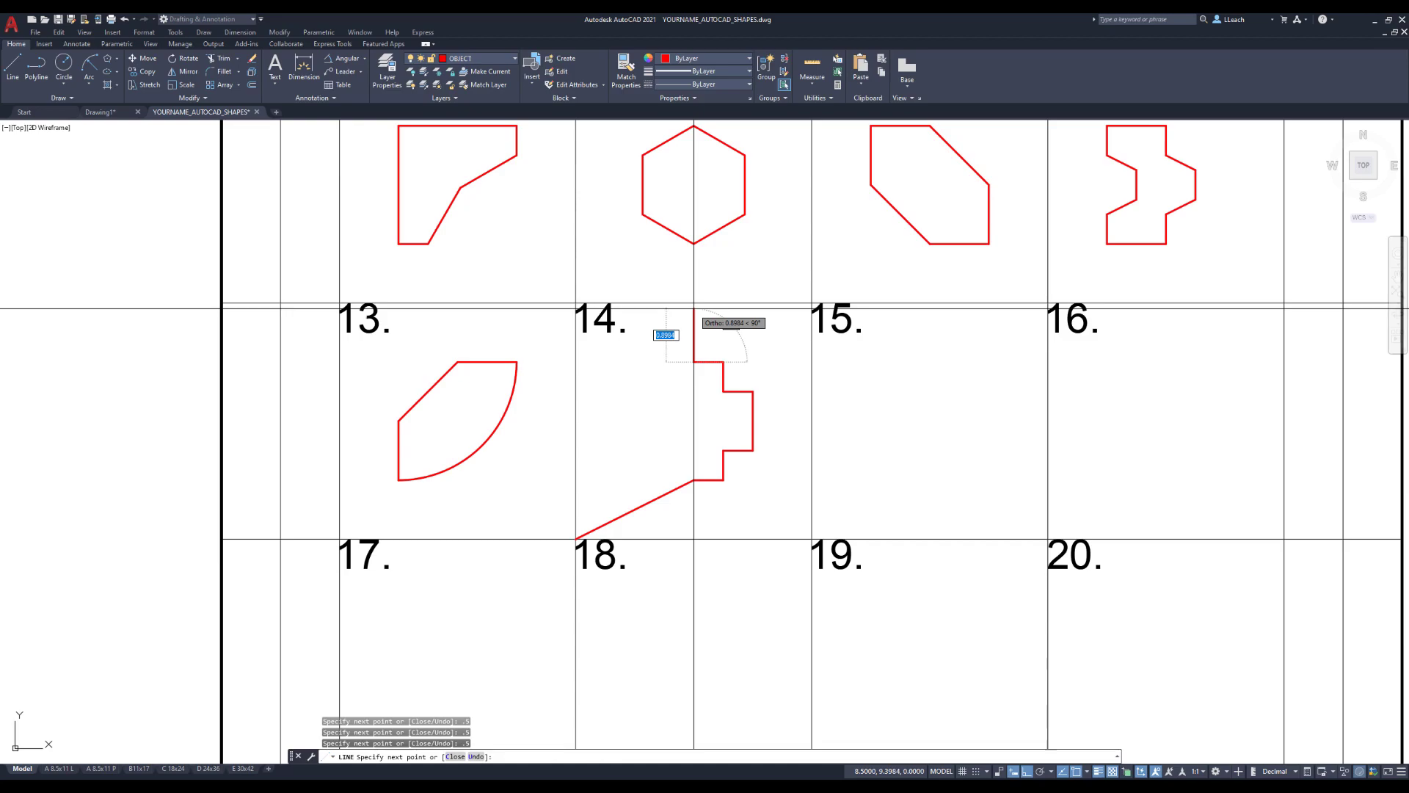
{"action": "key", "text": "Escape"}
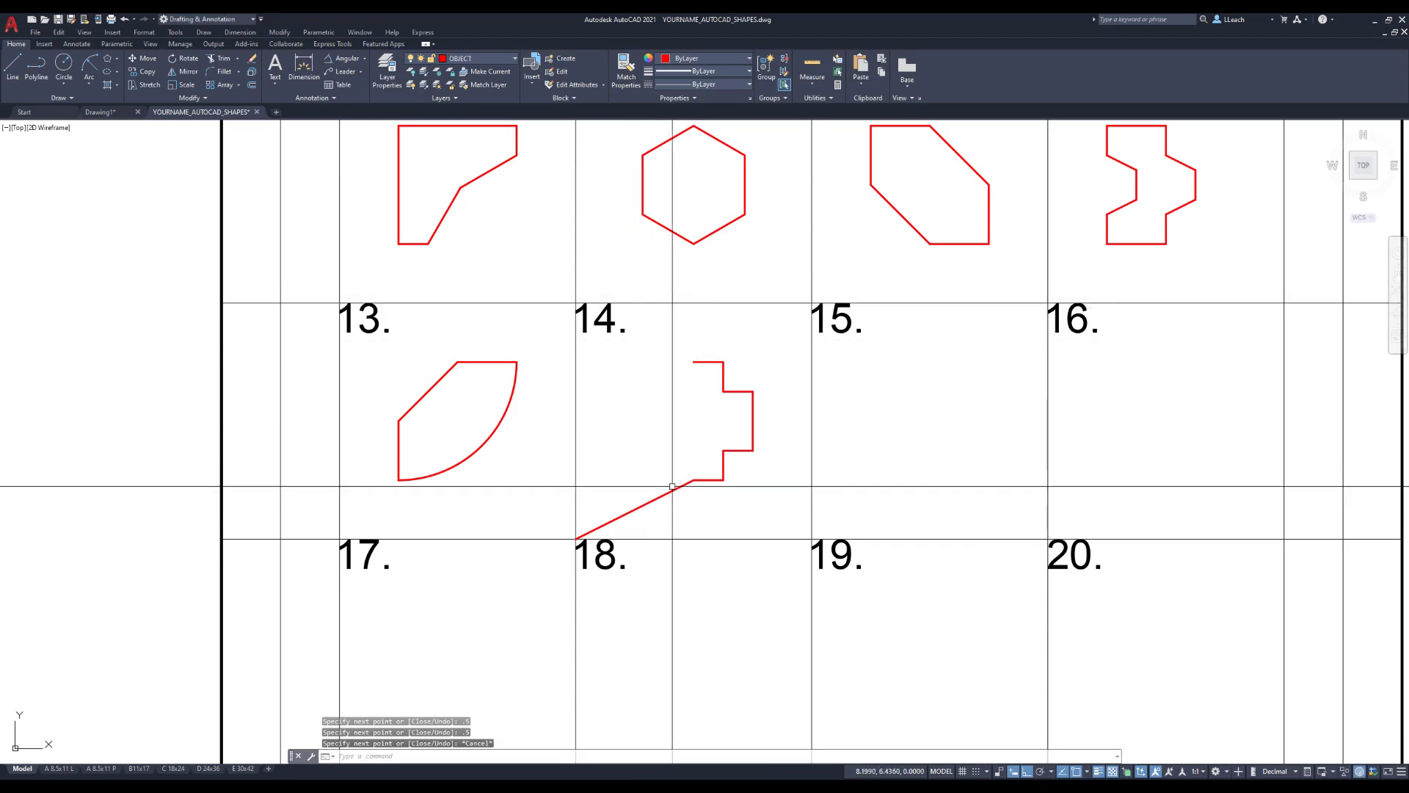
{"action": "left_click", "coordinate": [673, 488]}
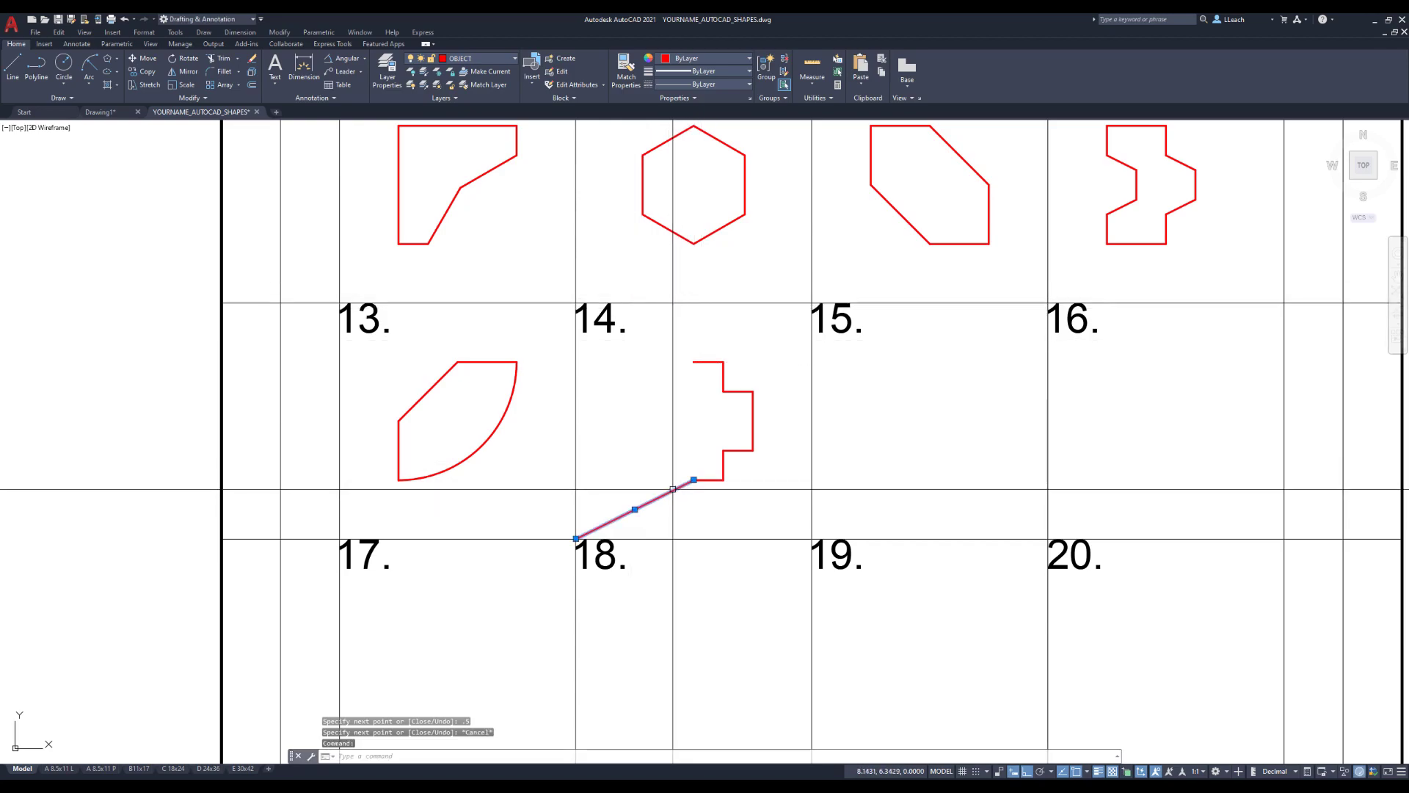
{"action": "key", "text": "Delete"}
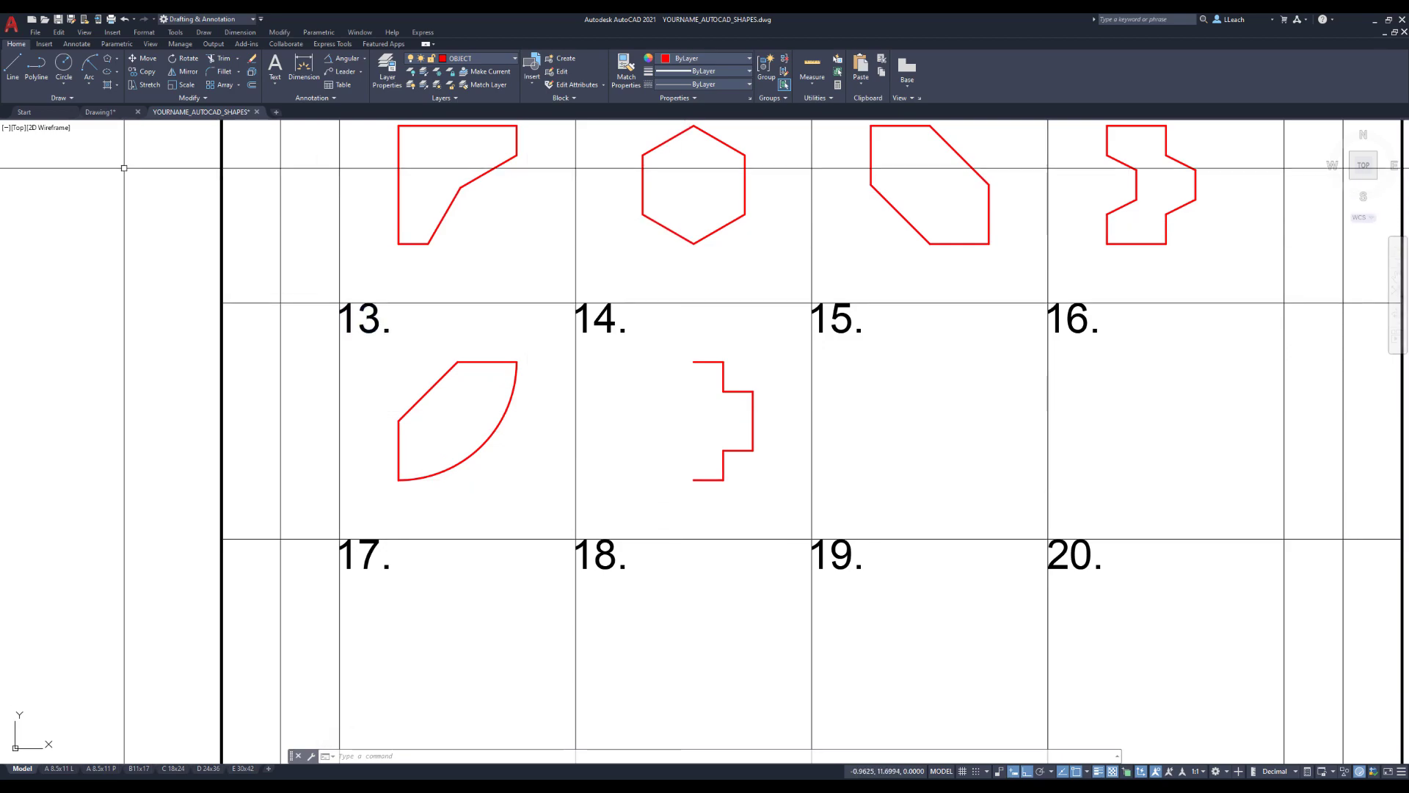
Close shape 14 with a Start, End, Radius arc of radius 1 from the upper open endpoint to the lower one.
{"action": "left_click", "coordinate": [87, 84]}
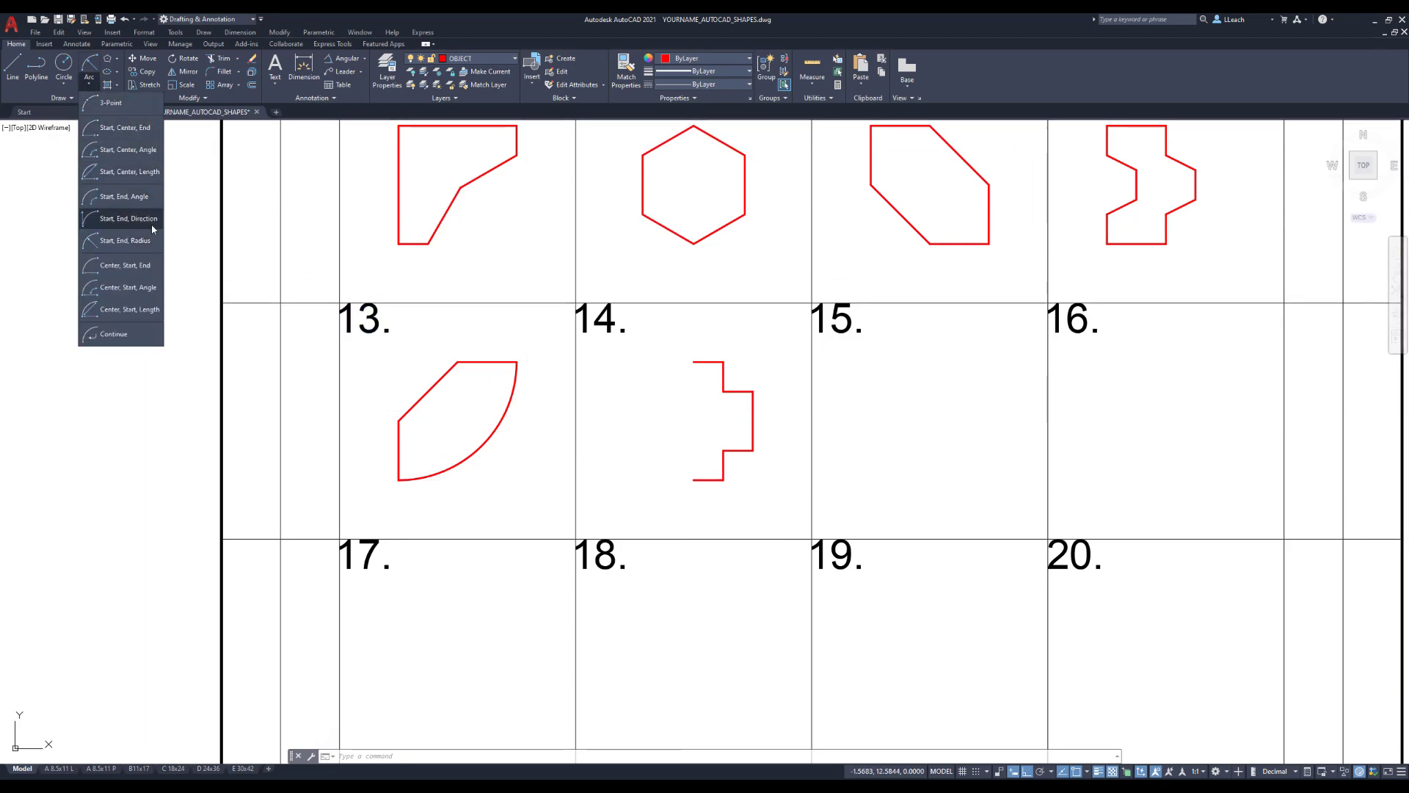
{"action": "left_click", "coordinate": [131, 242]}
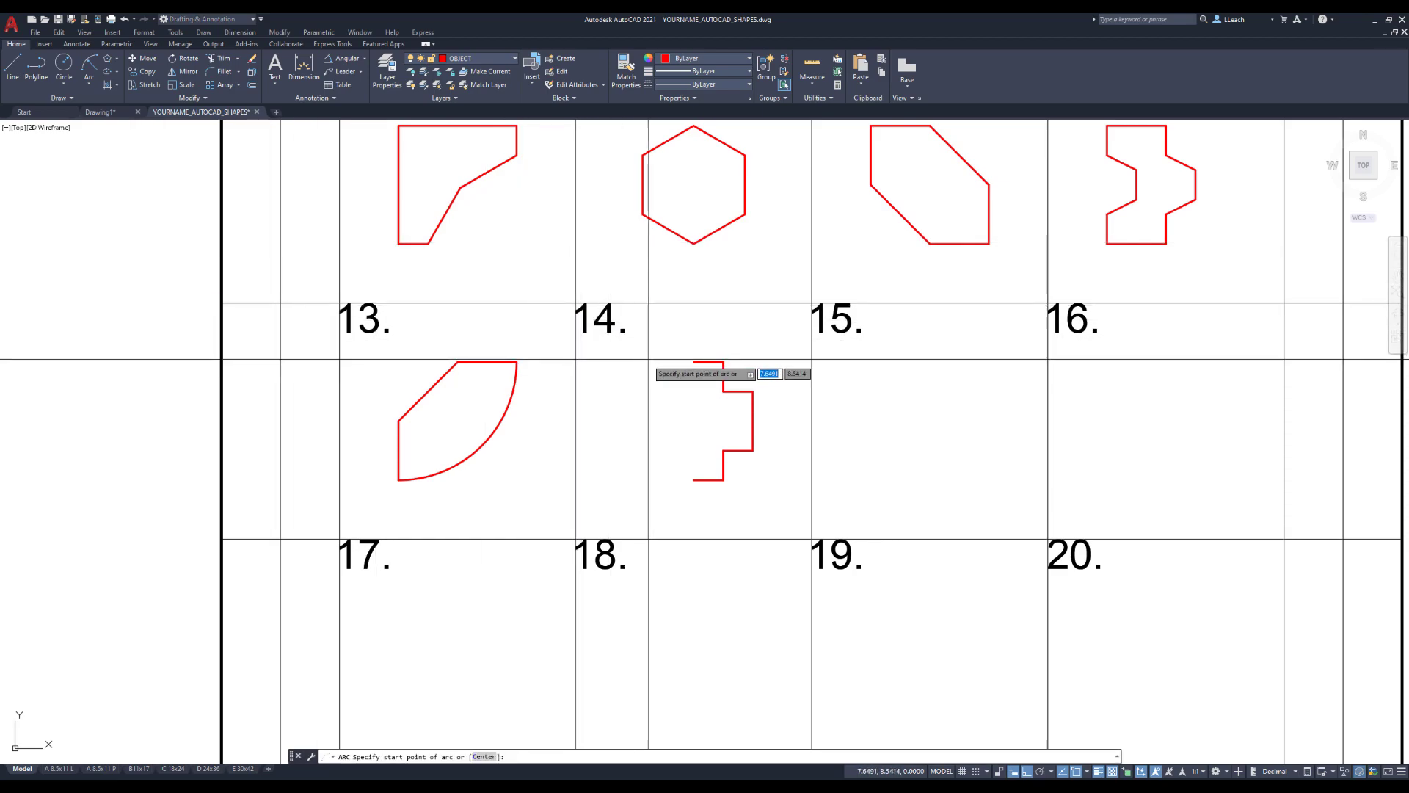
{"action": "left_click", "coordinate": [694, 362]}
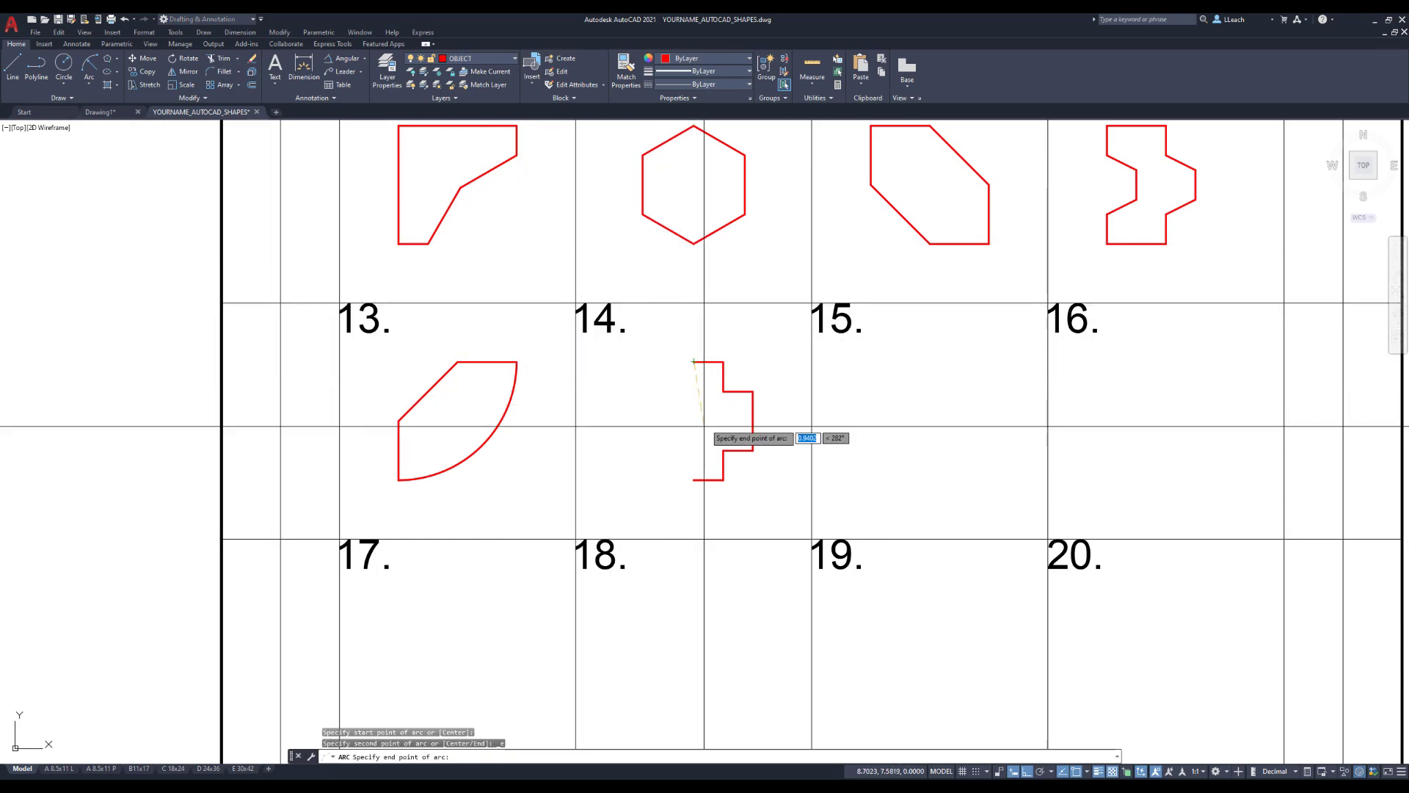
{"action": "left_click", "coordinate": [694, 479]}
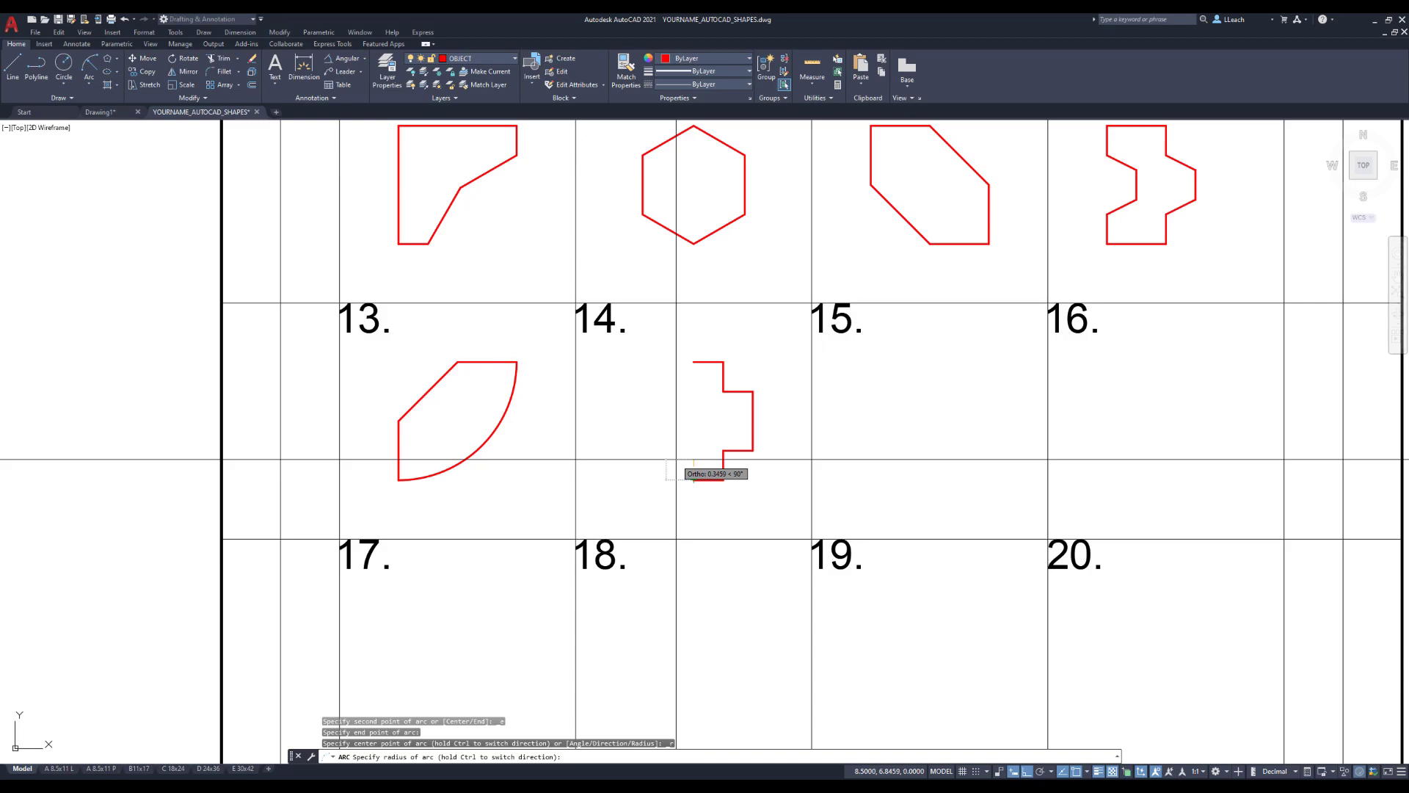
{"action": "type", "text": "1"}
{"action": "key", "text": "Return"}
Draw a diagonal locating line from the lower-left corner of cell 15 to the relative point @2,2.
{"action": "mouse_move", "coordinate": [913, 400]}
{"action": "middle_mouse_down"}
{"action": "mouse_move", "coordinate": [610, 397]}
{"action": "mouse_move", "coordinate": [609, 344]}
{"action": "middle_mouse_up"}
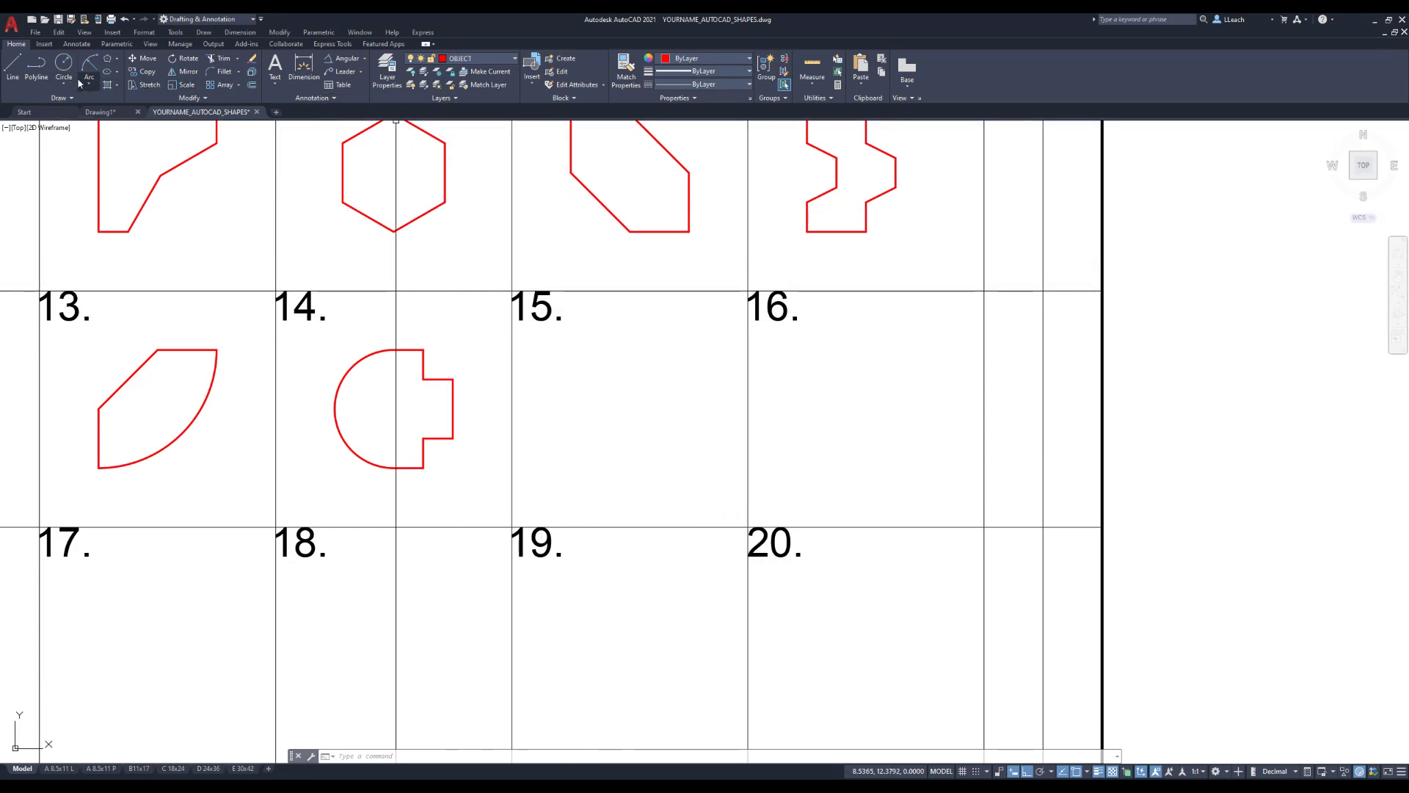
{"action": "left_click", "coordinate": [14, 67]}
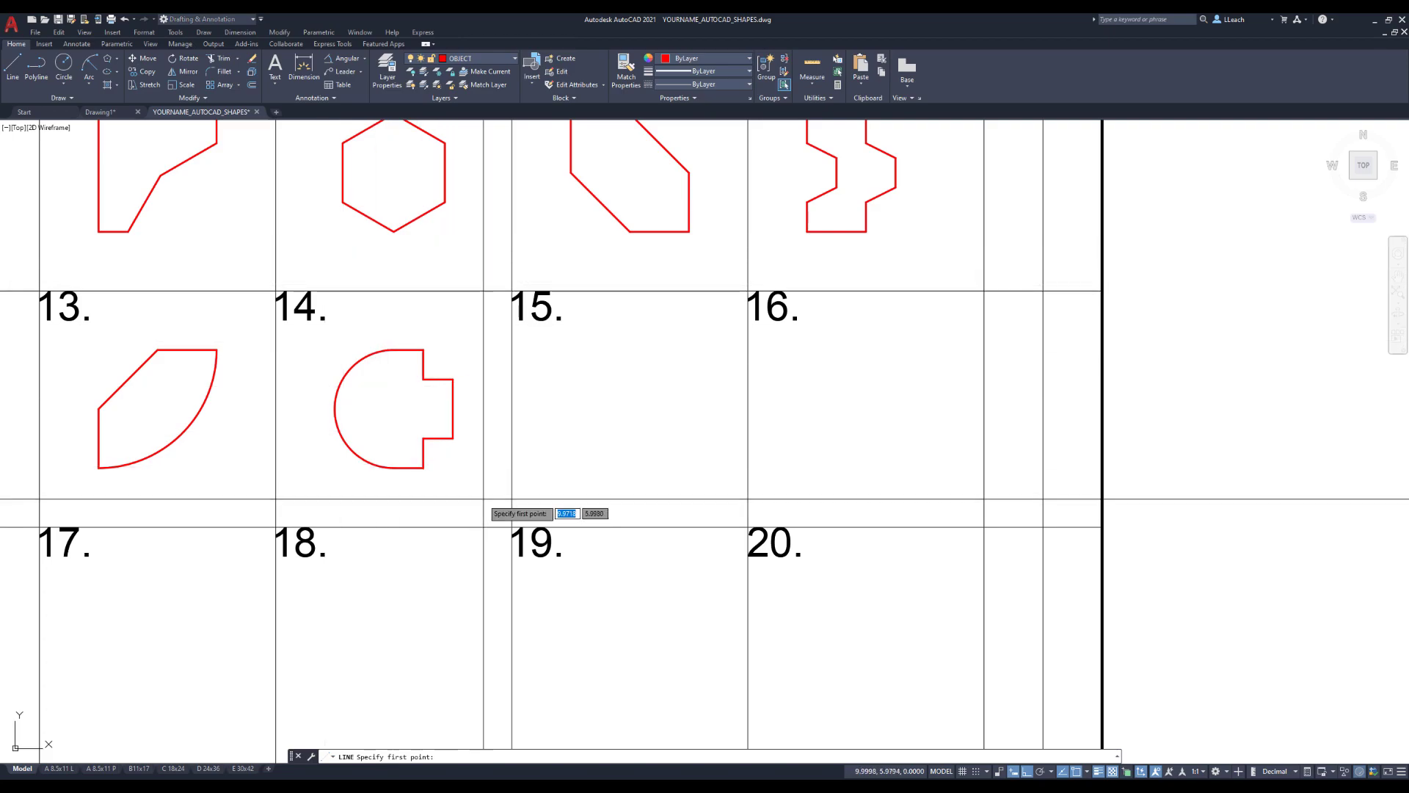
{"action": "left_click", "coordinate": [511, 526]}
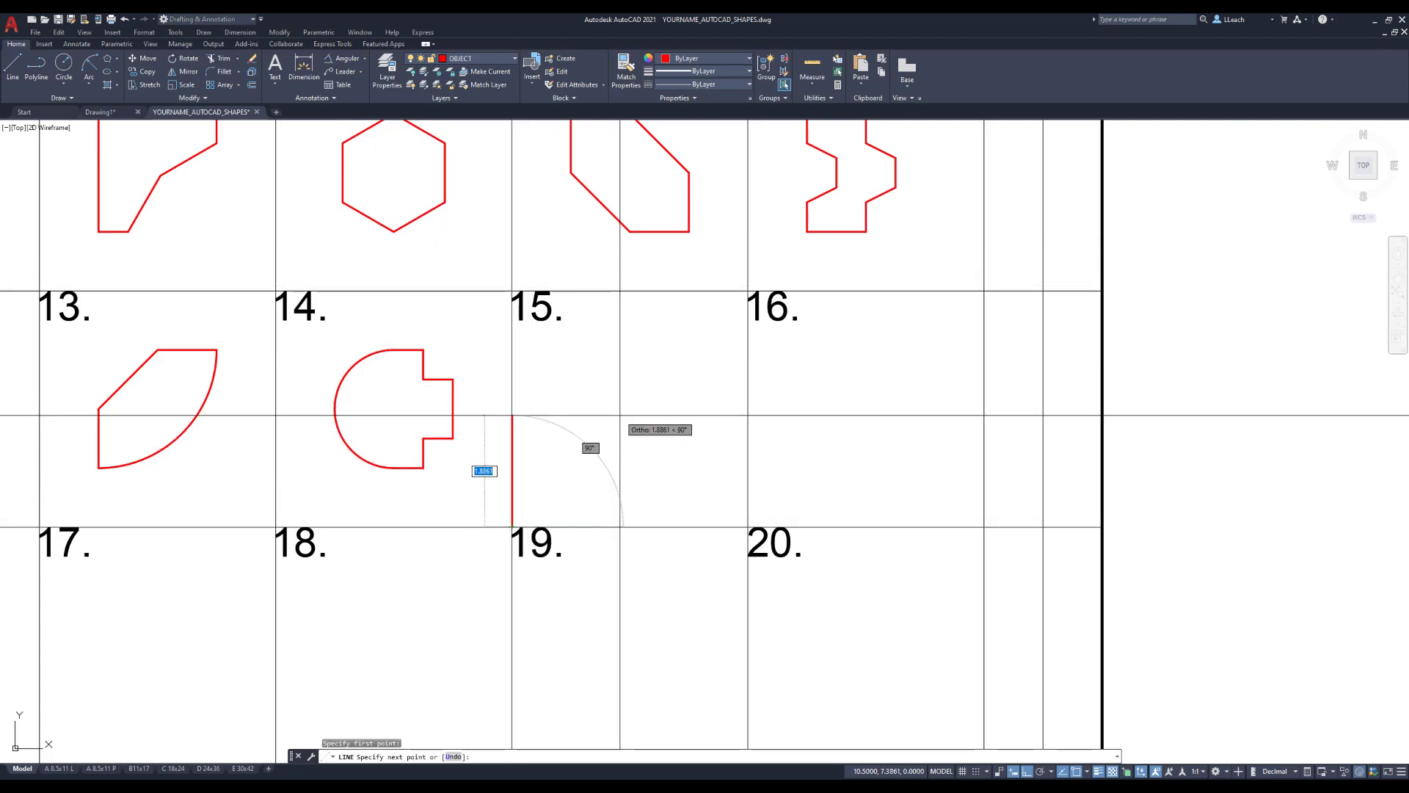
{"action": "type", "text": "2,"}
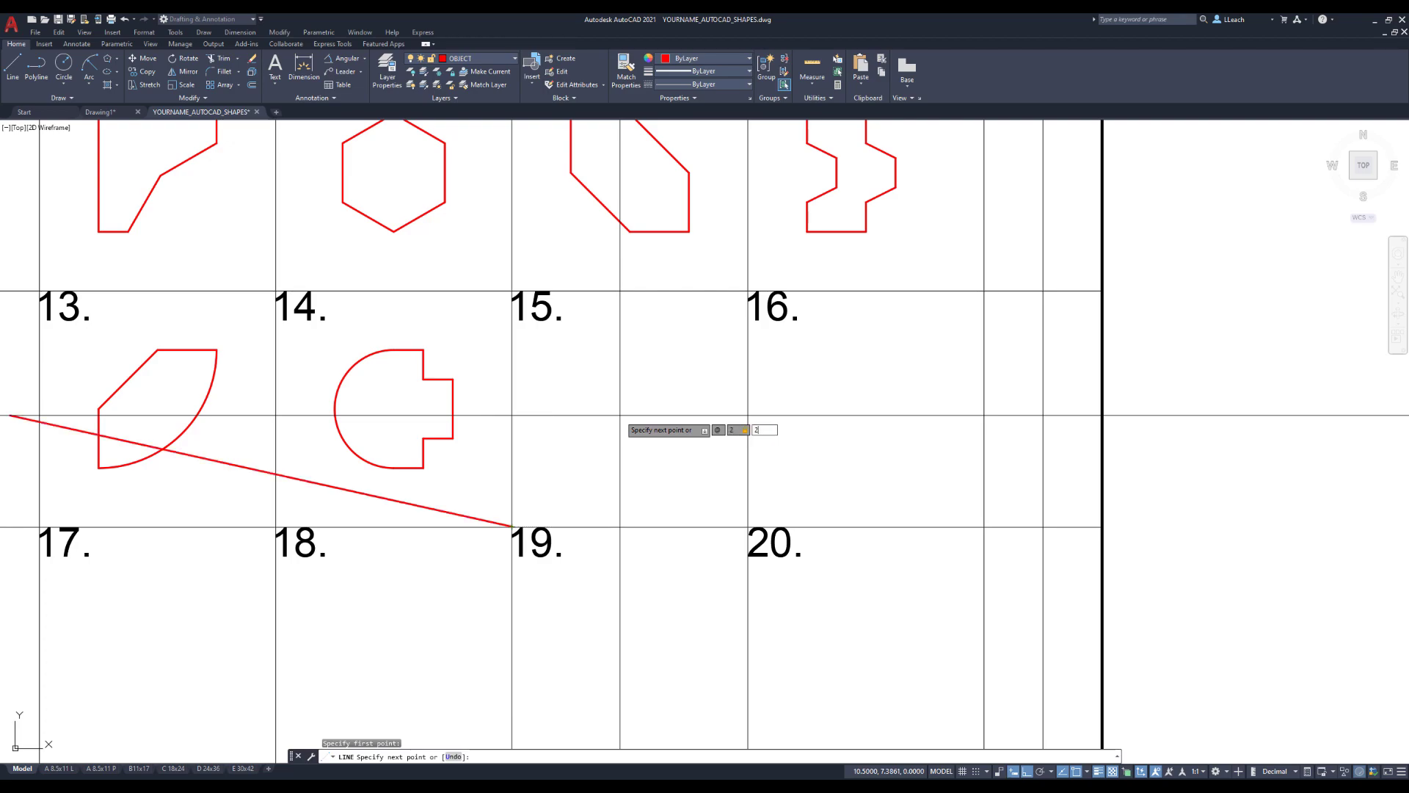
{"action": "type", "text": "2"}
{"action": "key", "text": "Return"}
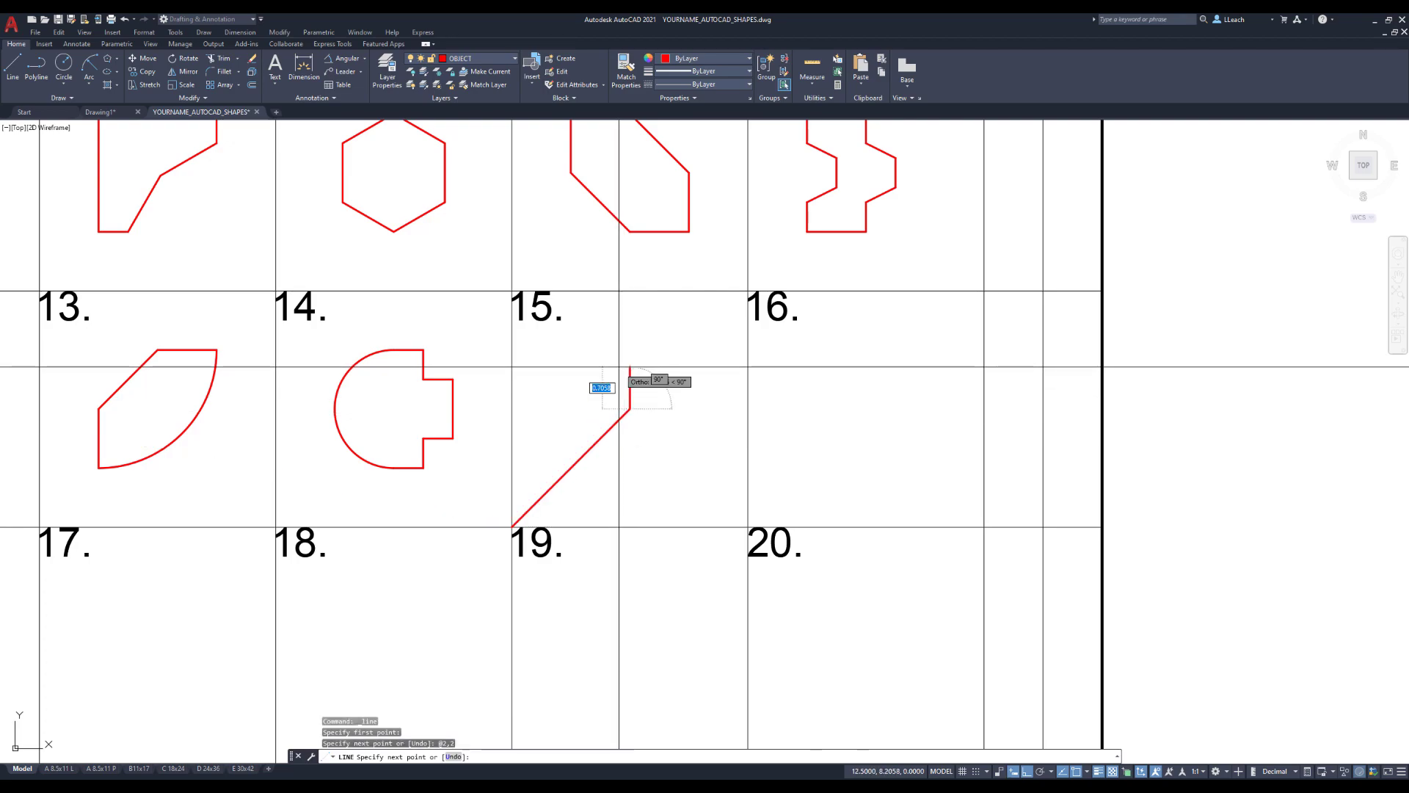
{"action": "key", "text": "Escape"}
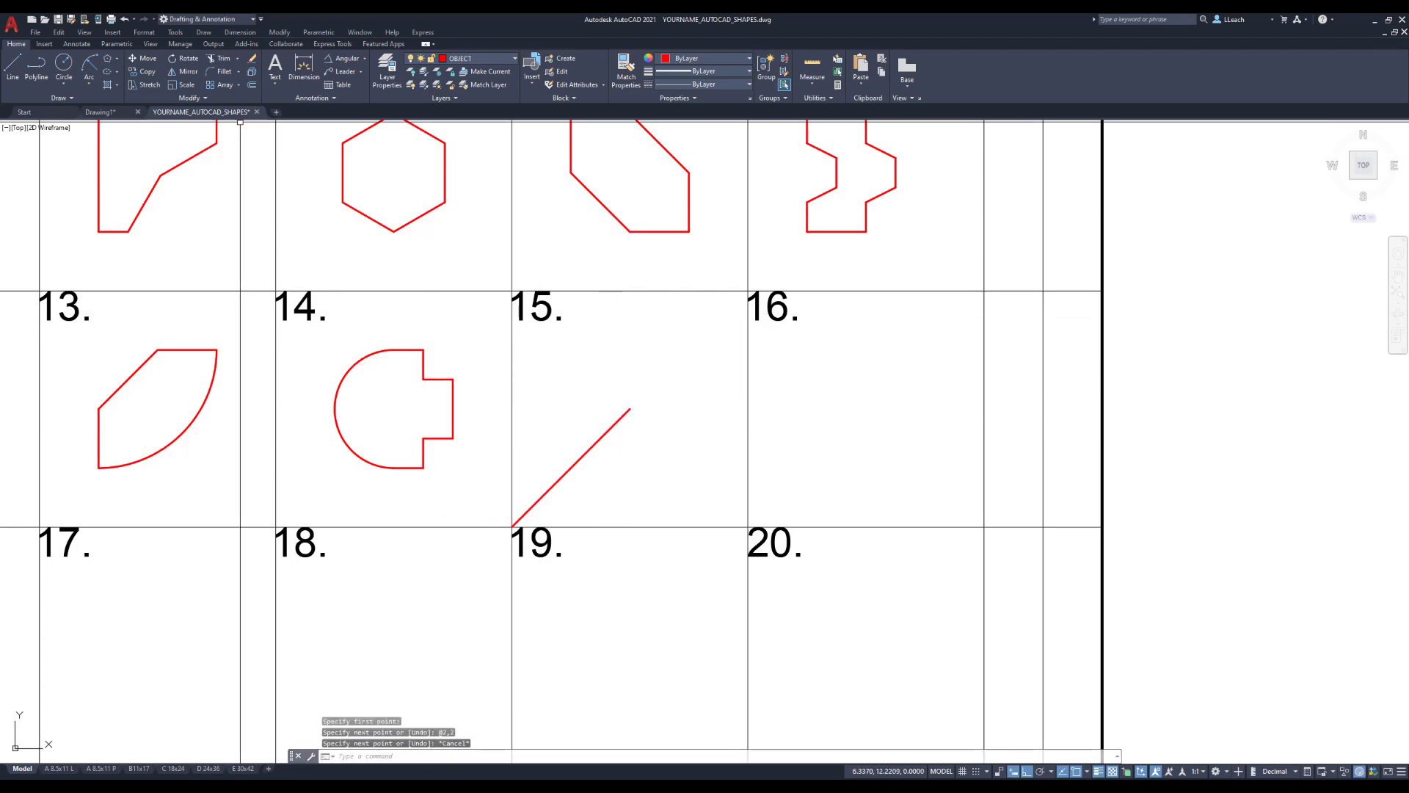
Draw a circle of diameter 2 centred on the free end of the locating line in cell 15.
{"action": "left_click", "coordinate": [66, 82]}
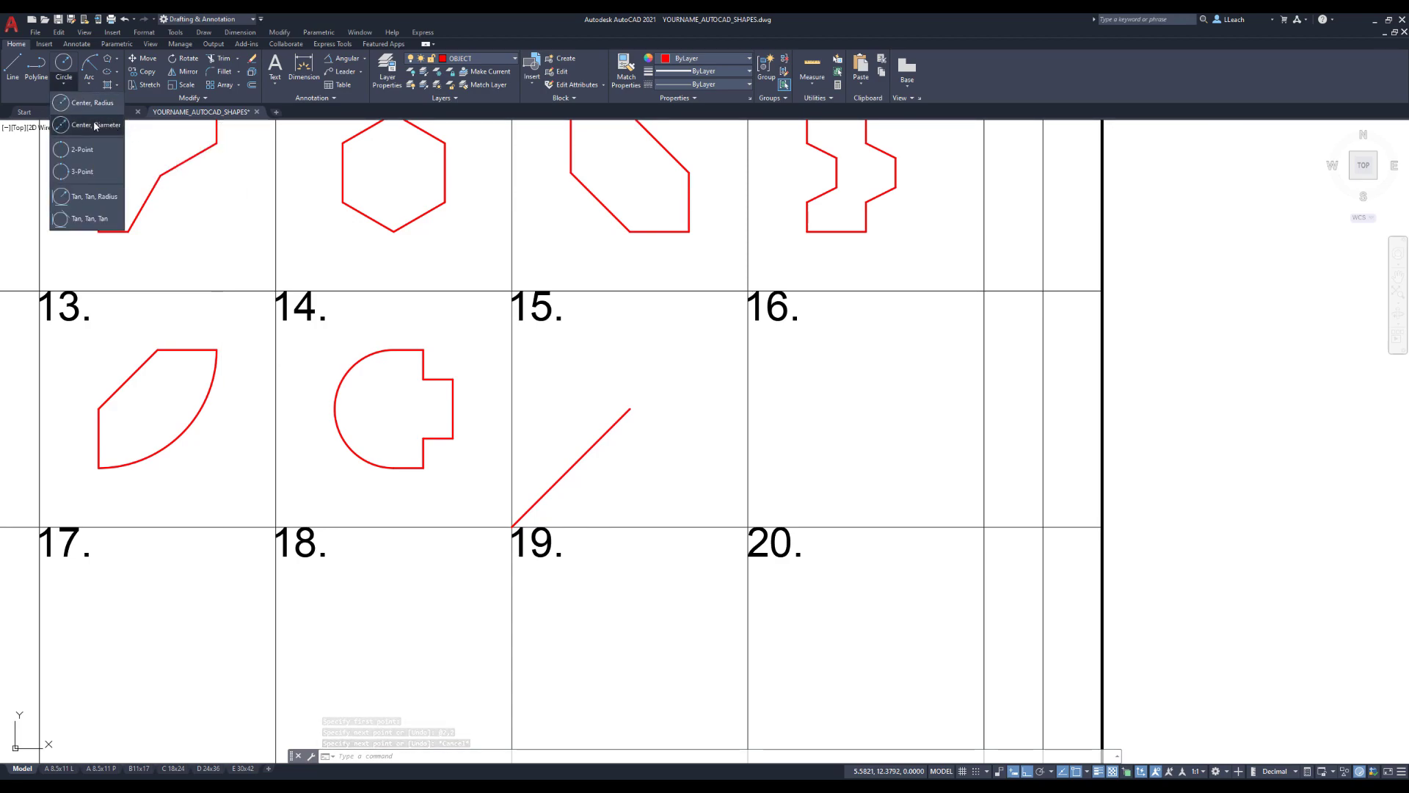
{"action": "left_click", "coordinate": [95, 127]}
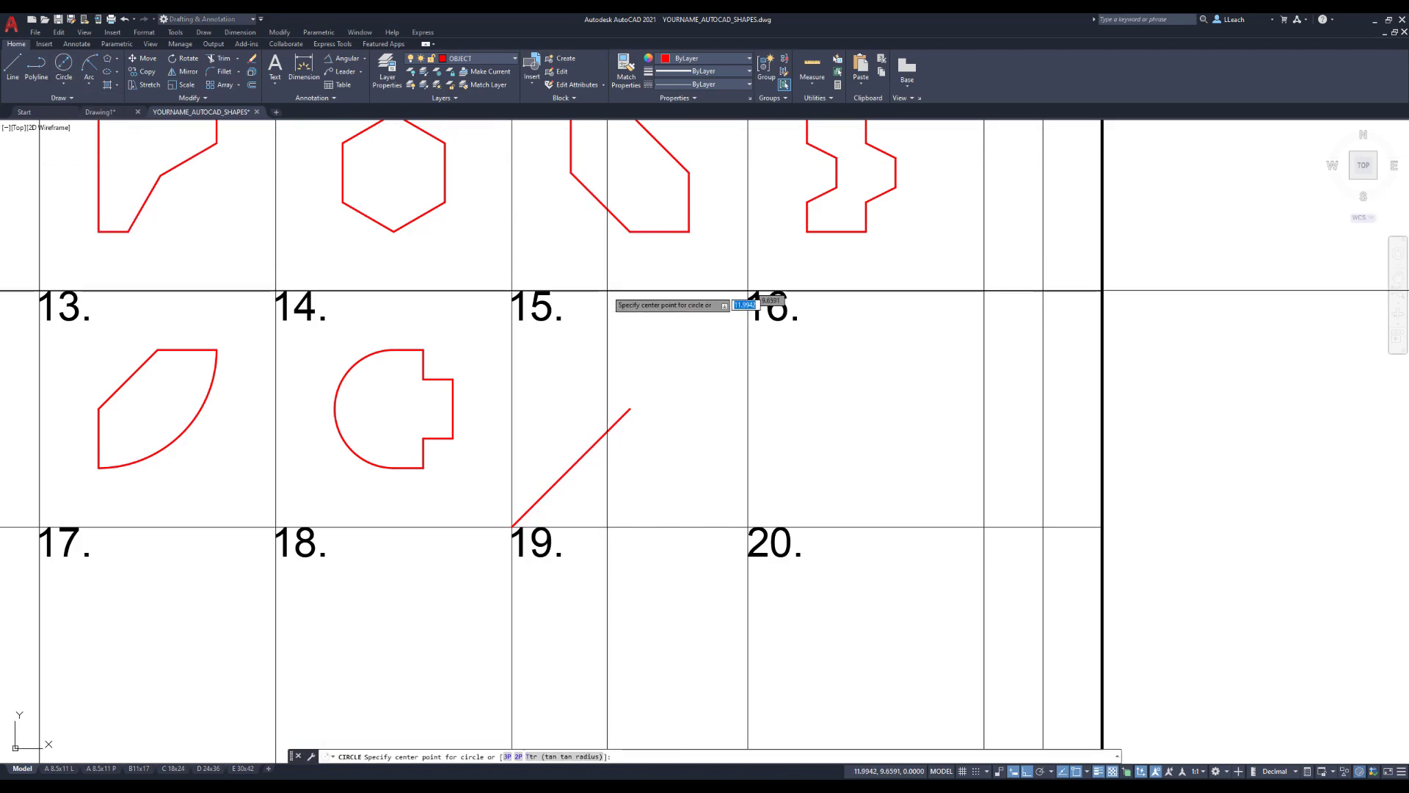
{"action": "left_click", "coordinate": [629, 409]}
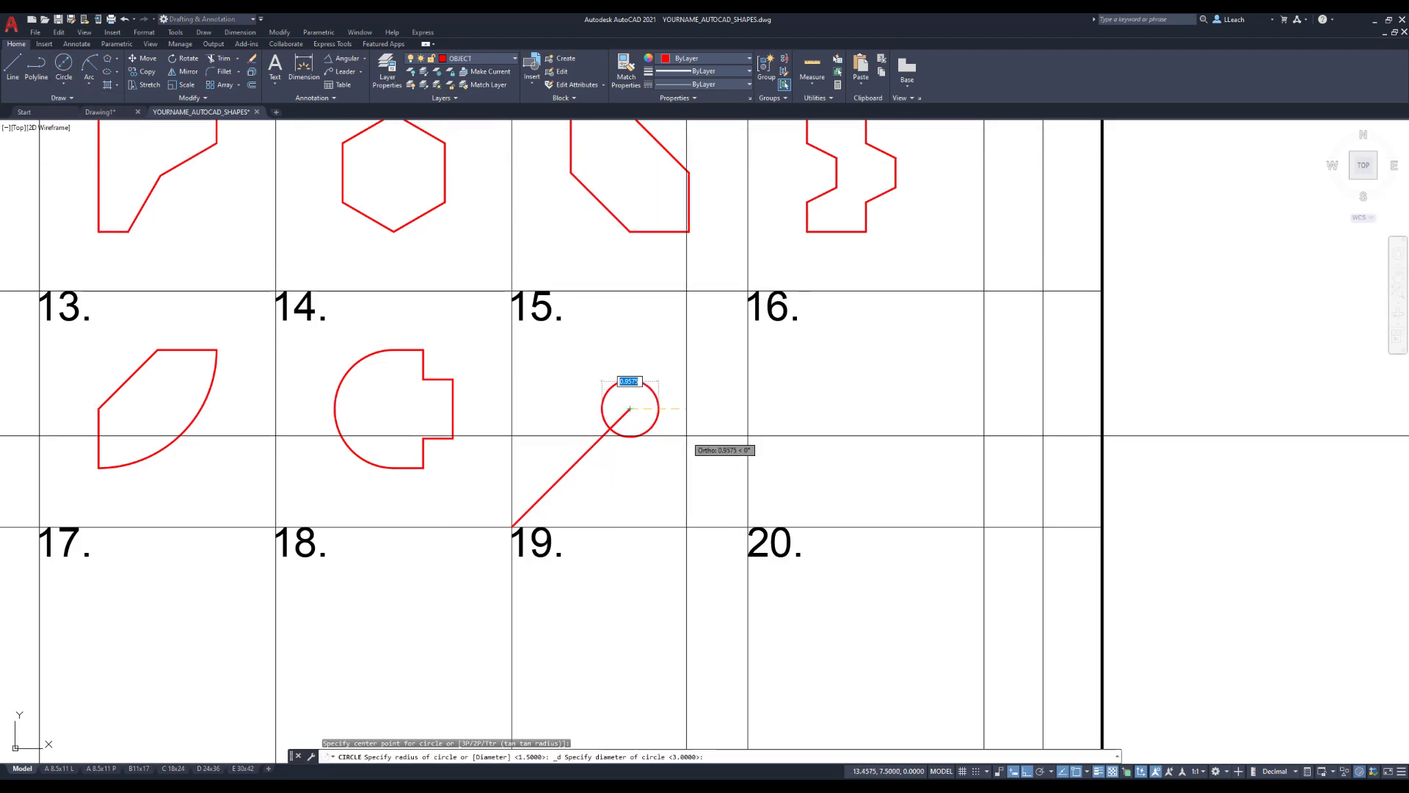
{"action": "key", "text": "Return"}
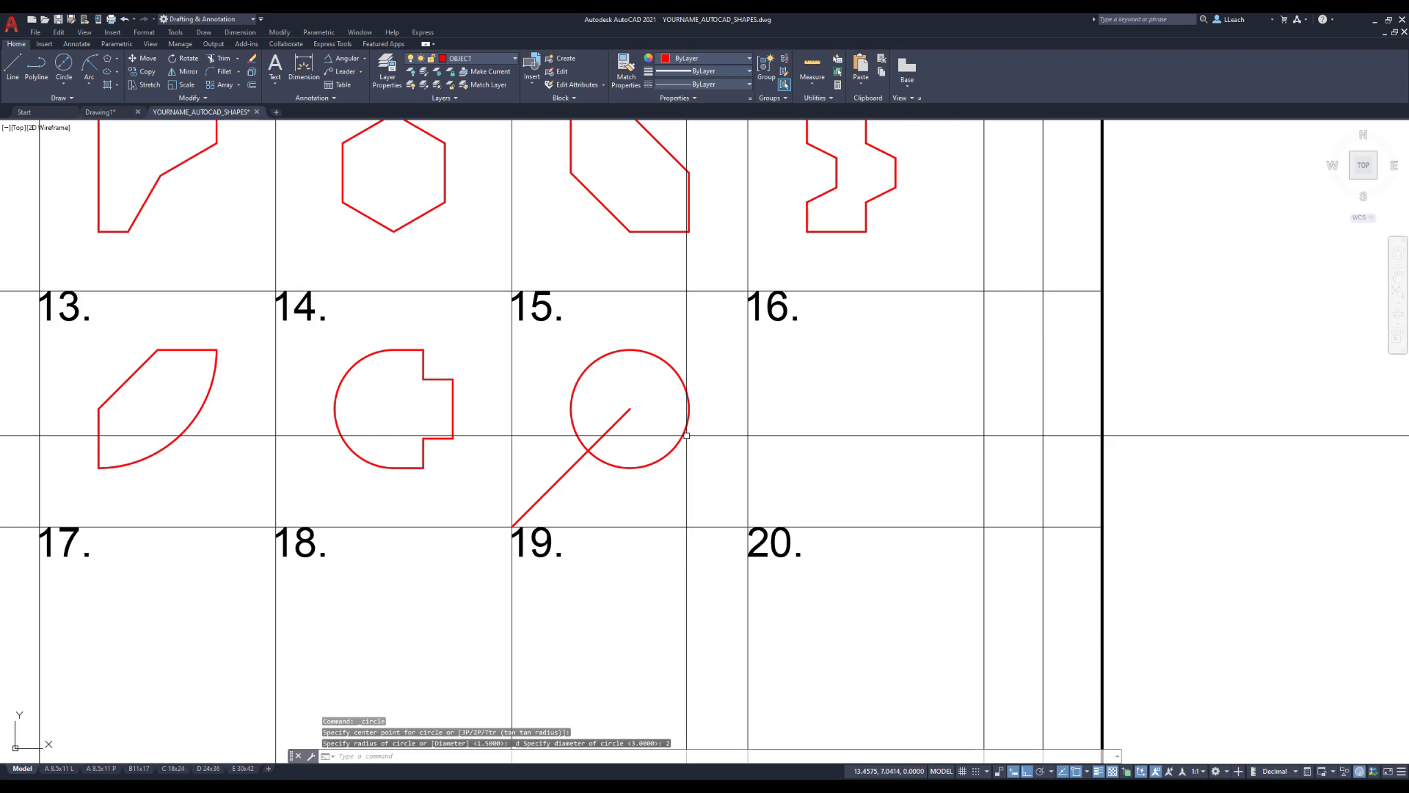
{"action": "key", "text": "Escape"}
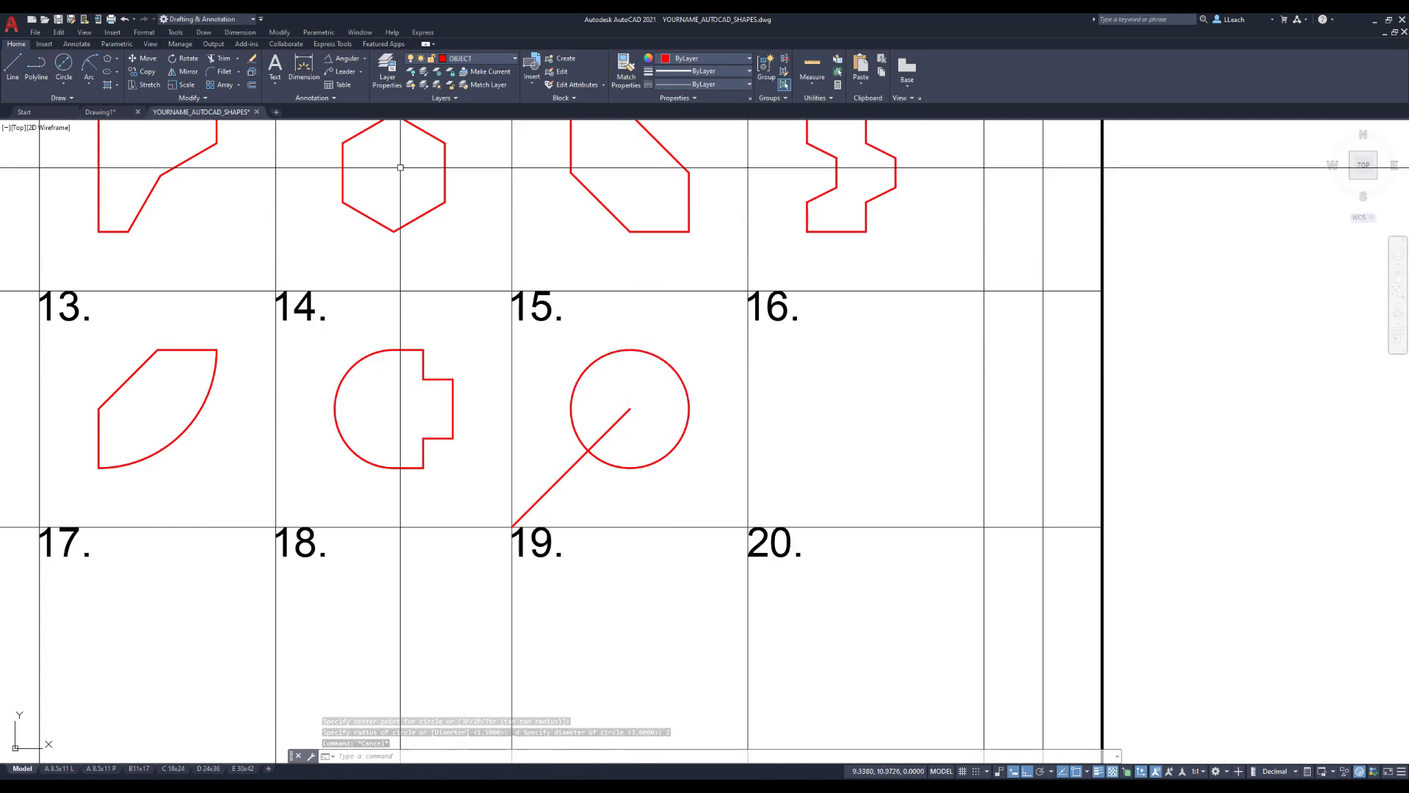
Draw two lines of length 1 from the centre of the cell 15 circle, one straight up and one to the left.
{"action": "left_click", "coordinate": [13, 66]}
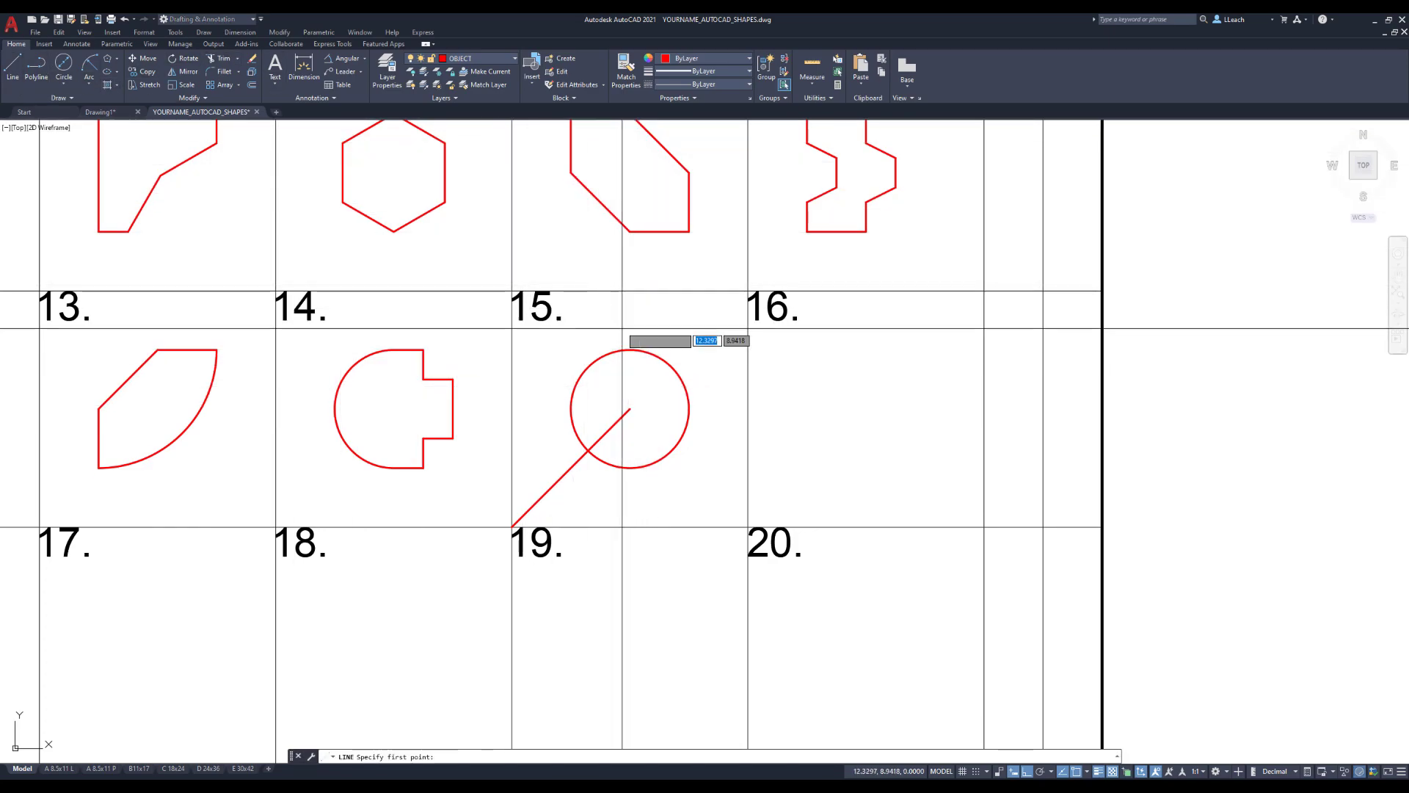
{"action": "left_click", "coordinate": [630, 408]}
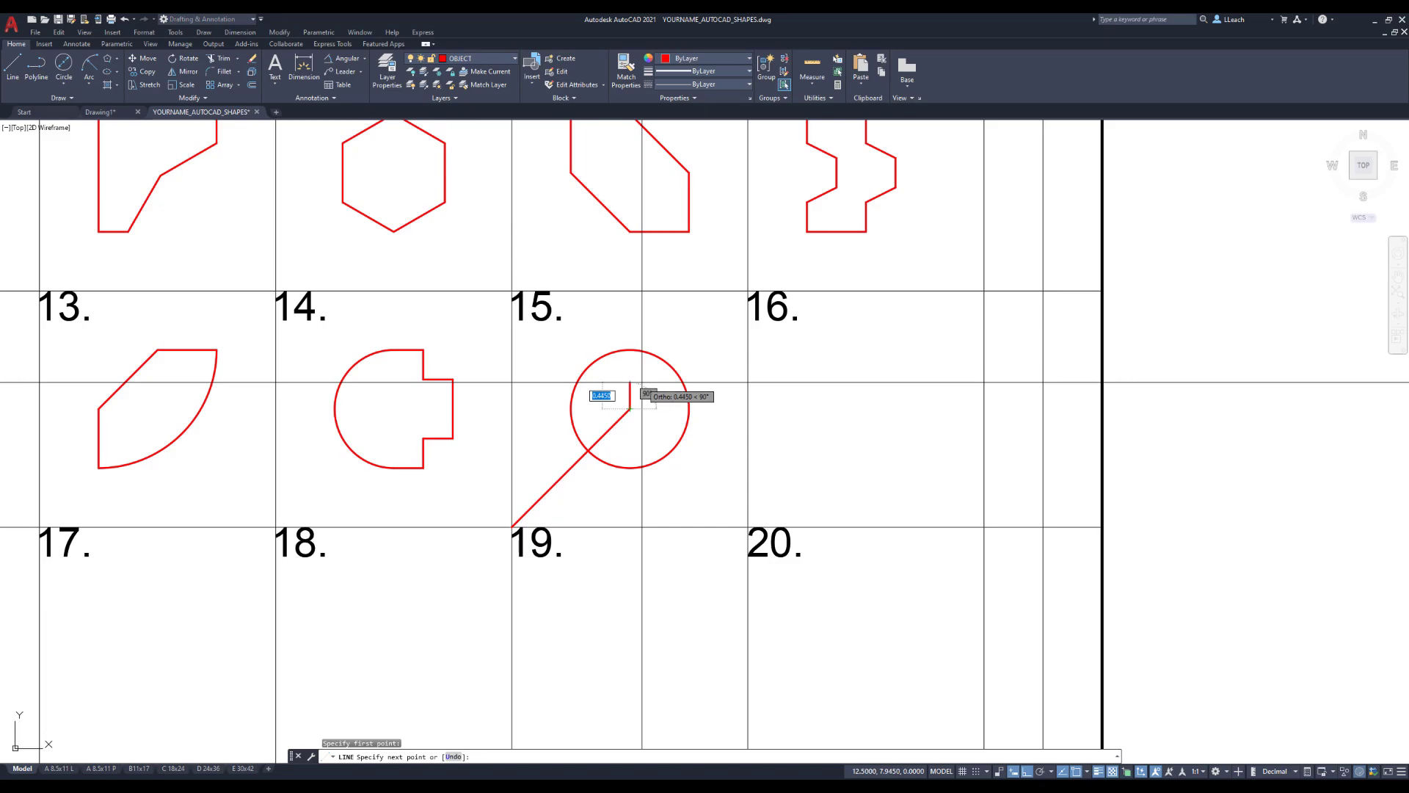
{"action": "type", "text": "1"}
{"action": "key", "text": "Return"}
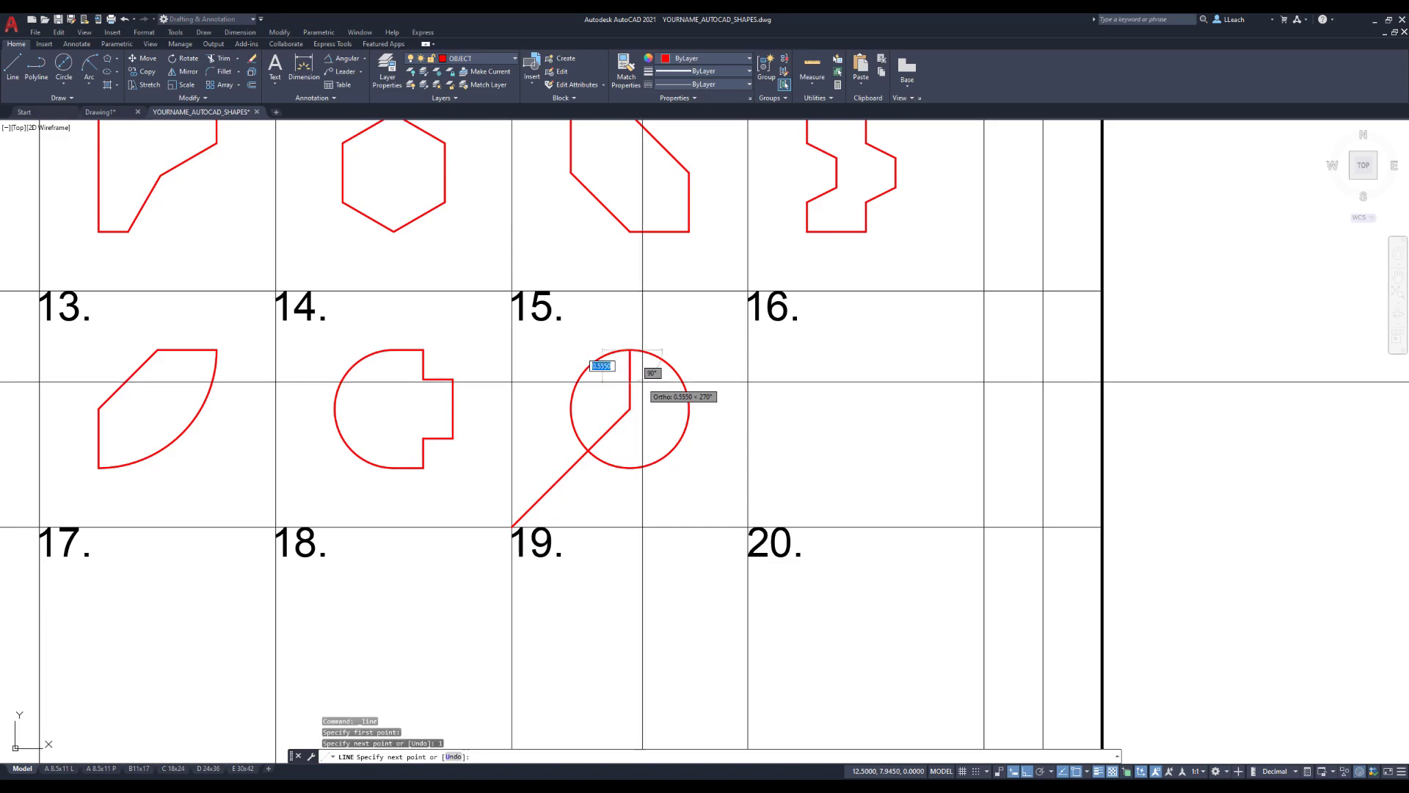
{"action": "key", "text": "Escape"}
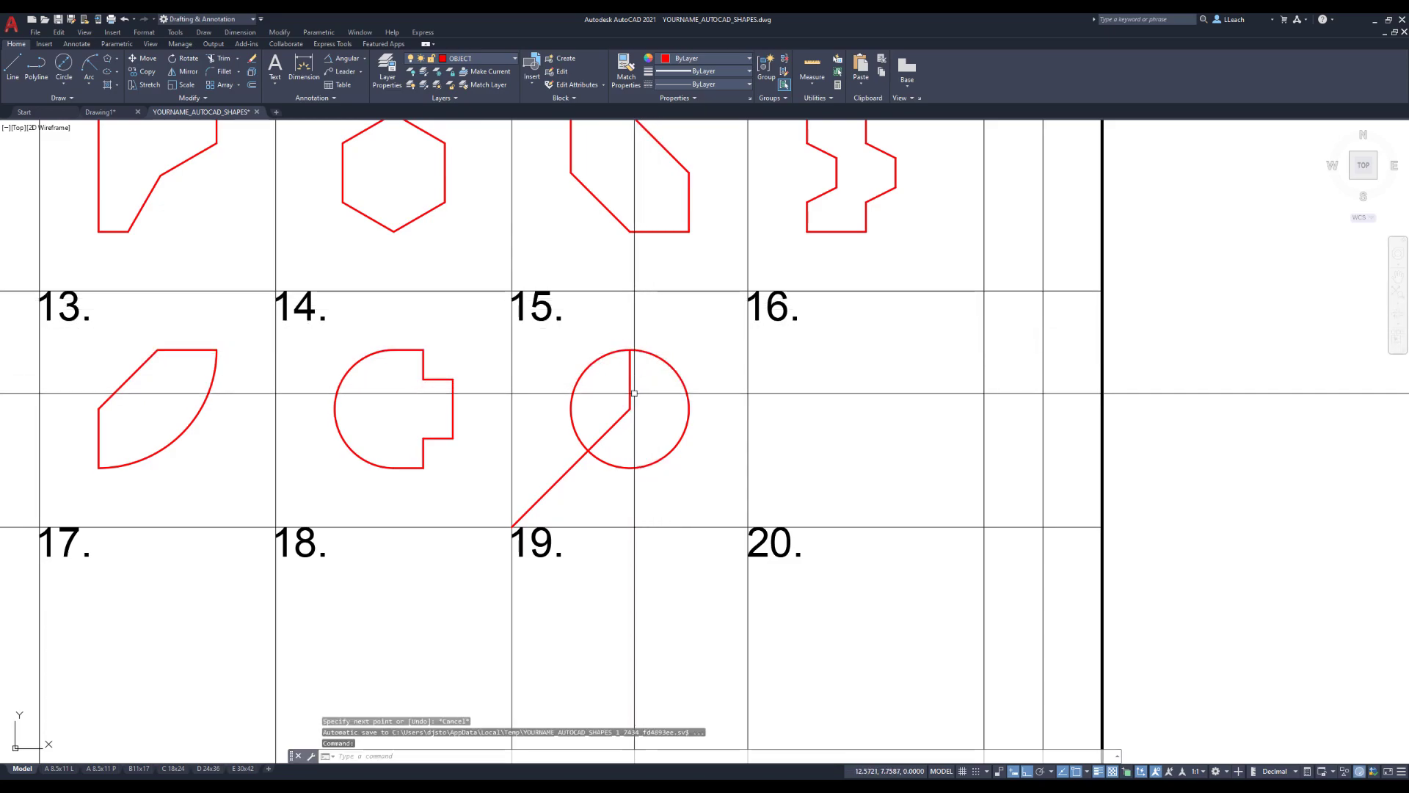
{"action": "key", "text": "Return"}
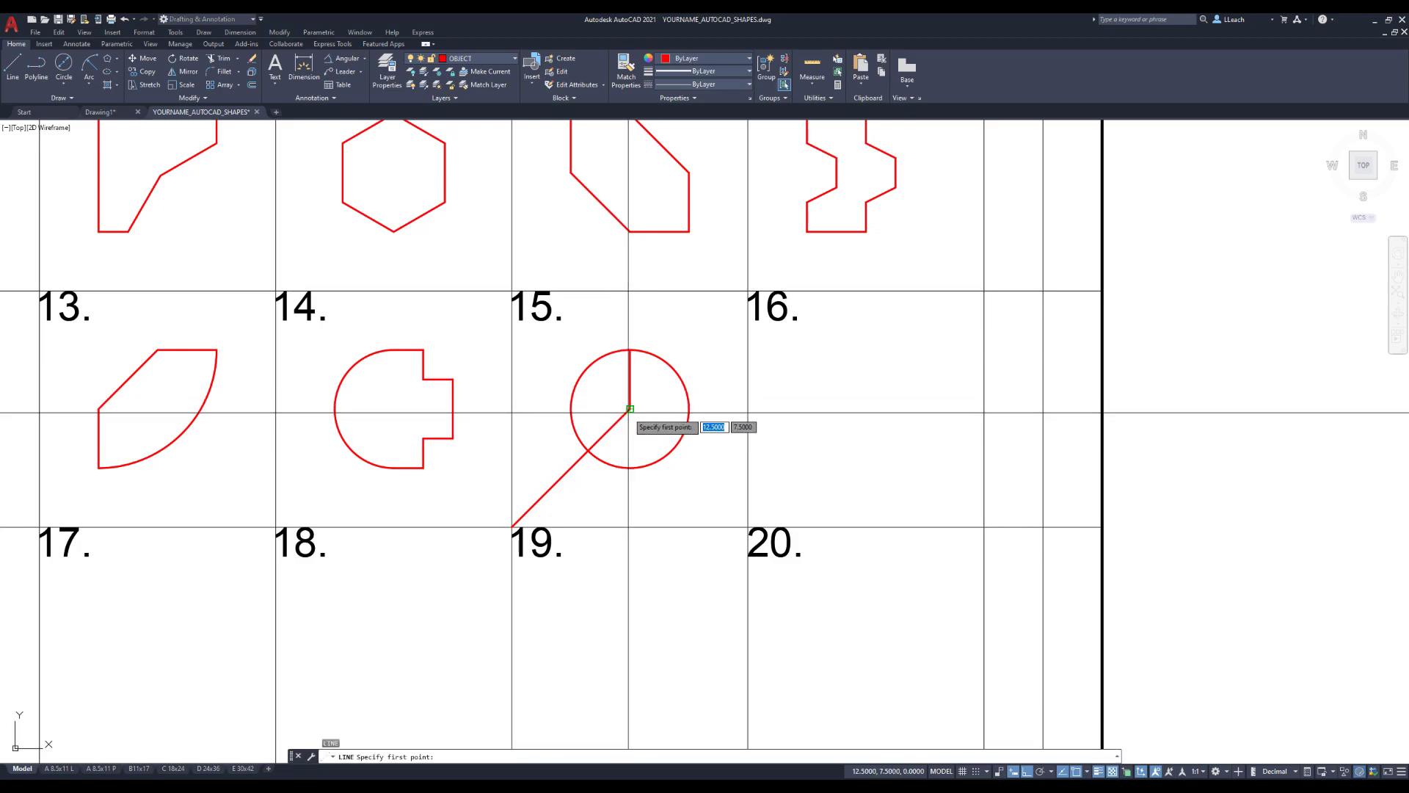
{"action": "left_click", "coordinate": [630, 408]}
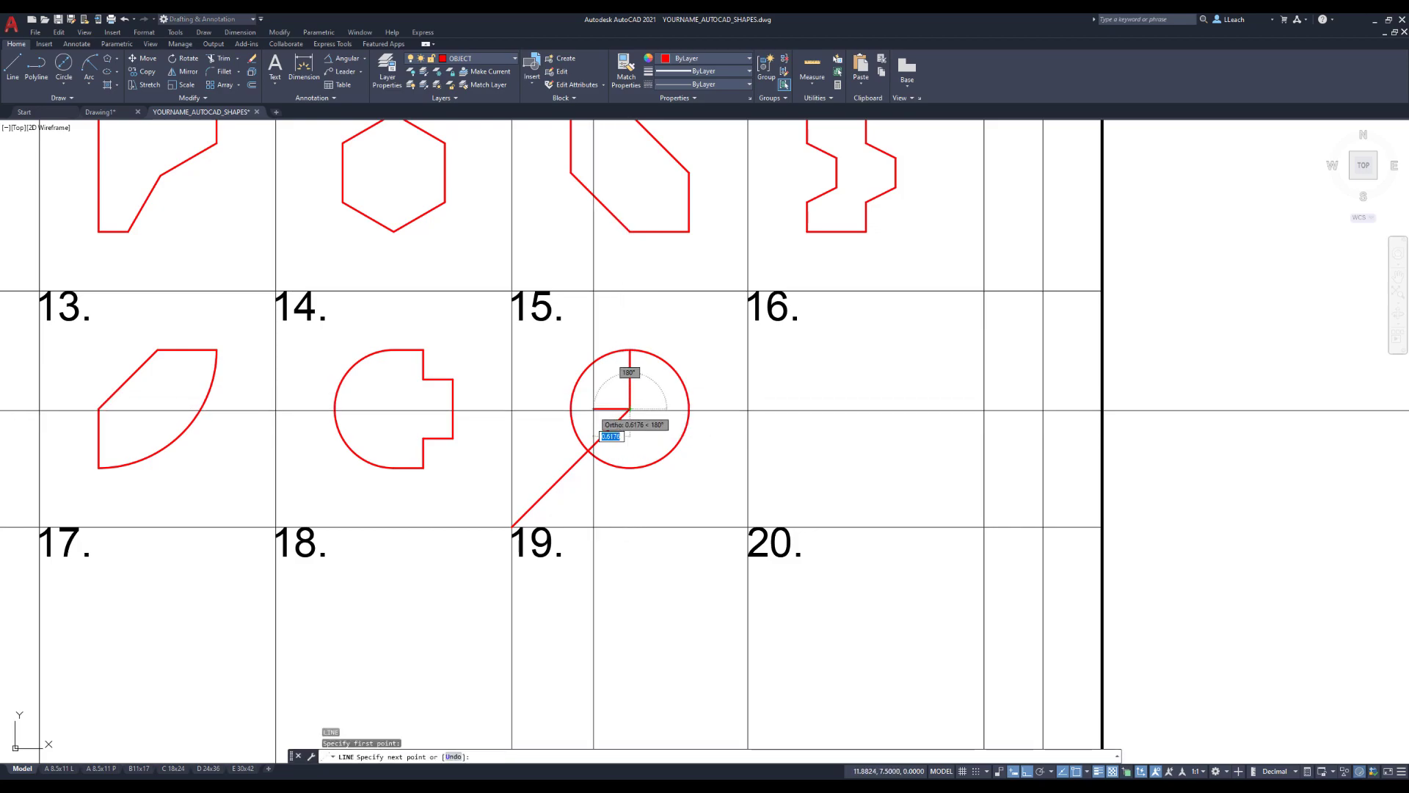
{"action": "type", "text": "1"}
{"action": "key", "text": "Return"}
{"action": "key", "text": "Escape"}
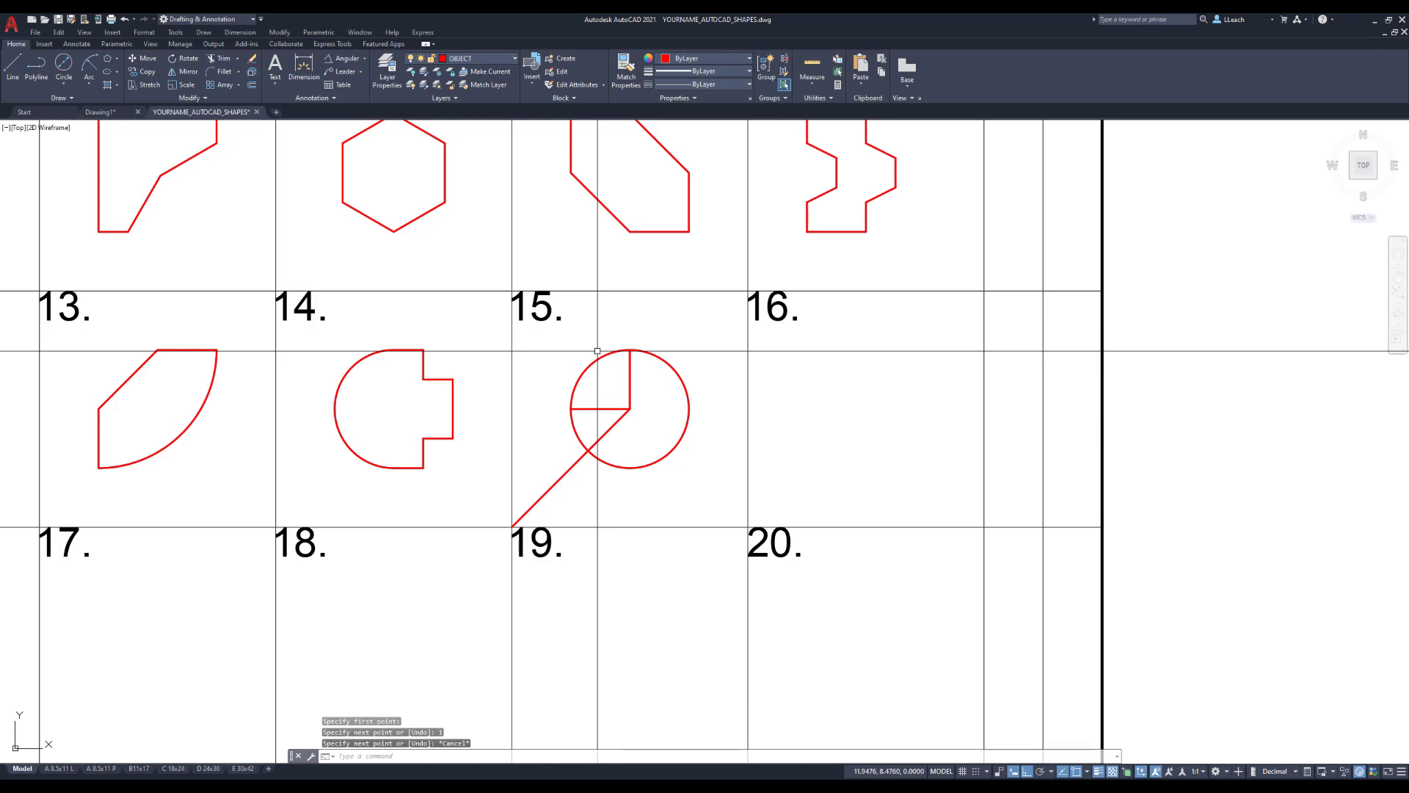
Delete the diagonal locating line in cell 15 and trim away the circle's upper-left quarter arc.
{"action": "key", "text": "Return"}
{"action": "type", "text": "tr"}
{"action": "key", "text": "Return"}
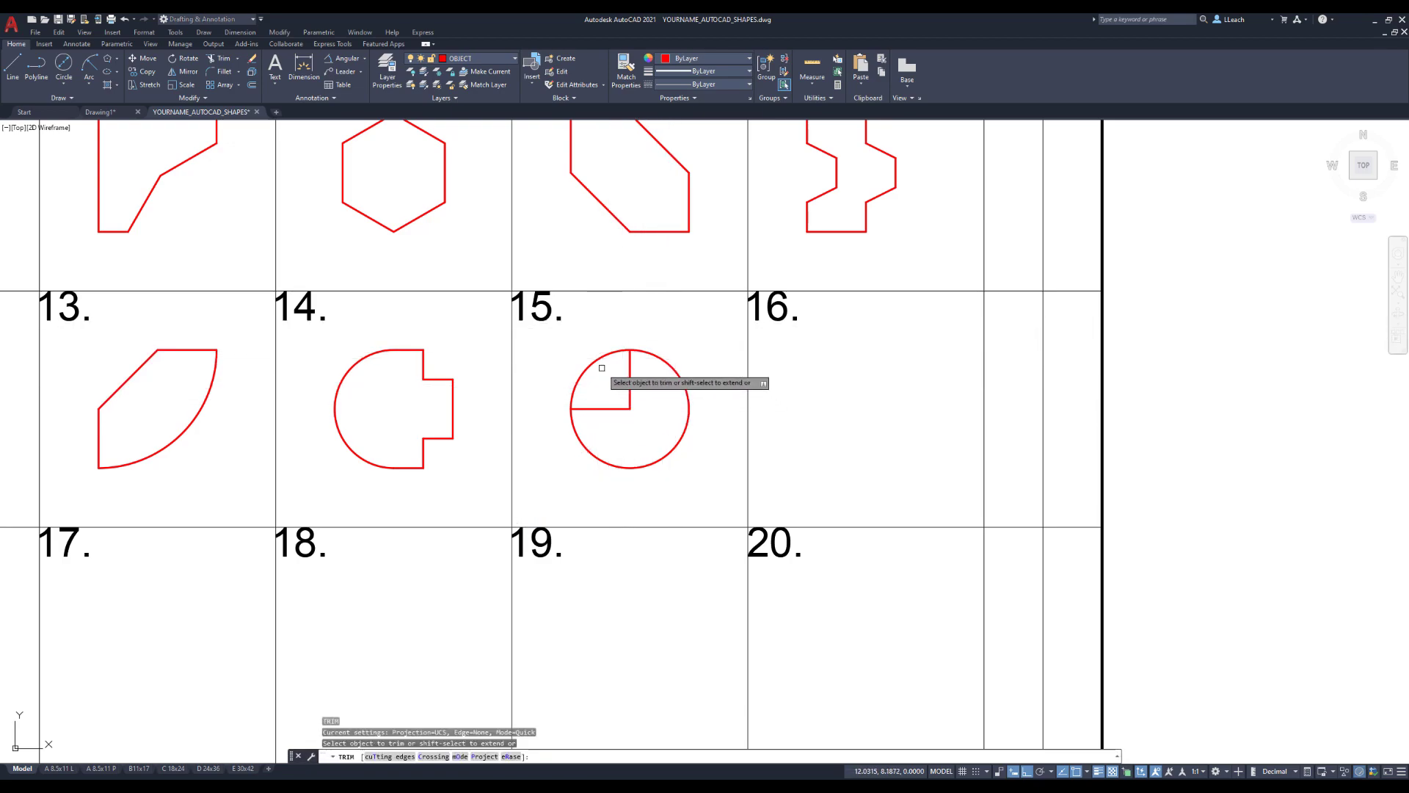
{"action": "left_click", "coordinate": [594, 365]}
{"action": "key", "text": "Return"}
Draw a diagonal locating line from the lower-left corner of cell 16 to the relative point @2,2.
{"action": "mouse_move", "coordinate": [857, 357]}
{"action": "middle_mouse_down"}
{"action": "mouse_move", "coordinate": [711, 343]}
{"action": "mouse_move", "coordinate": [703, 311]}
{"action": "middle_mouse_up"}
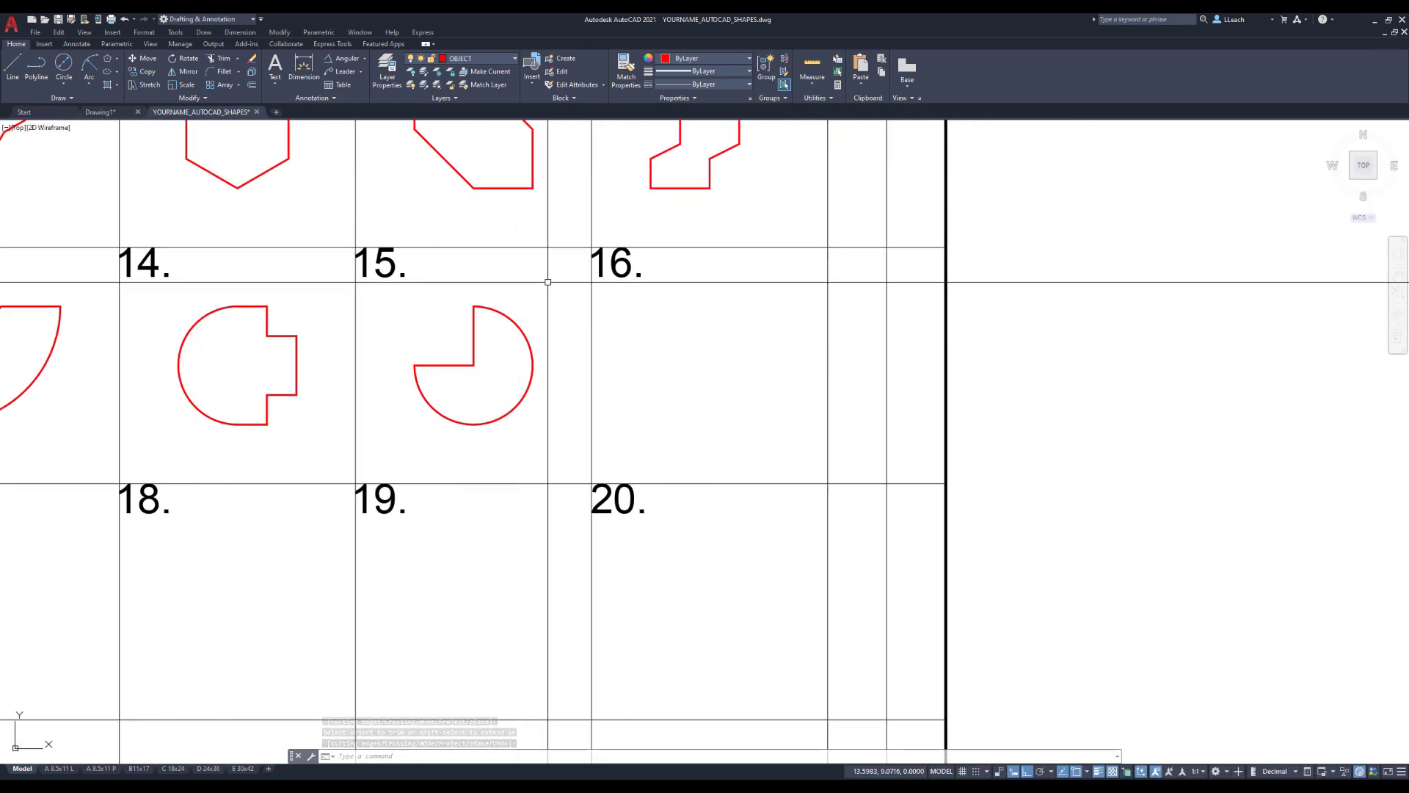
{"action": "left_click", "coordinate": [14, 67]}
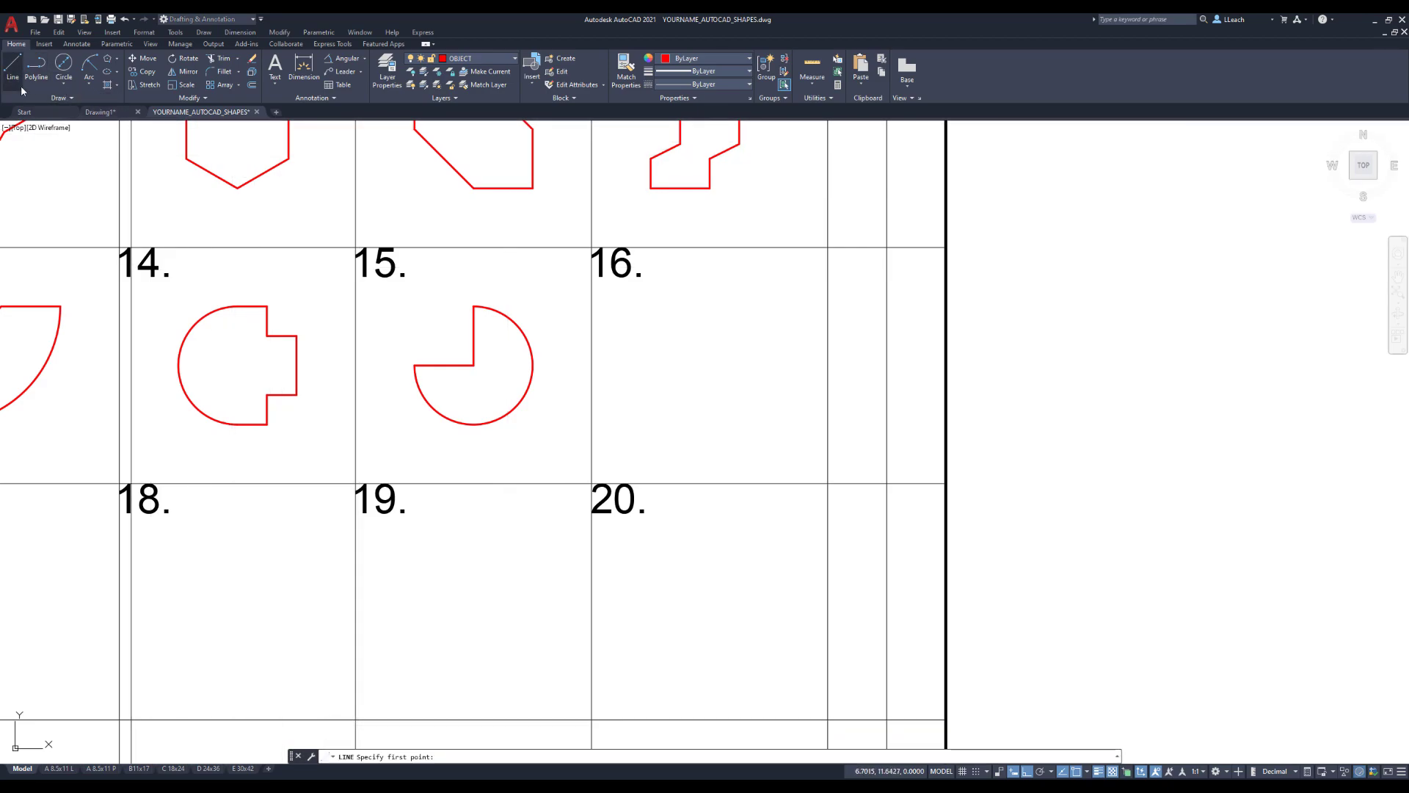
{"action": "left_click", "coordinate": [592, 483]}
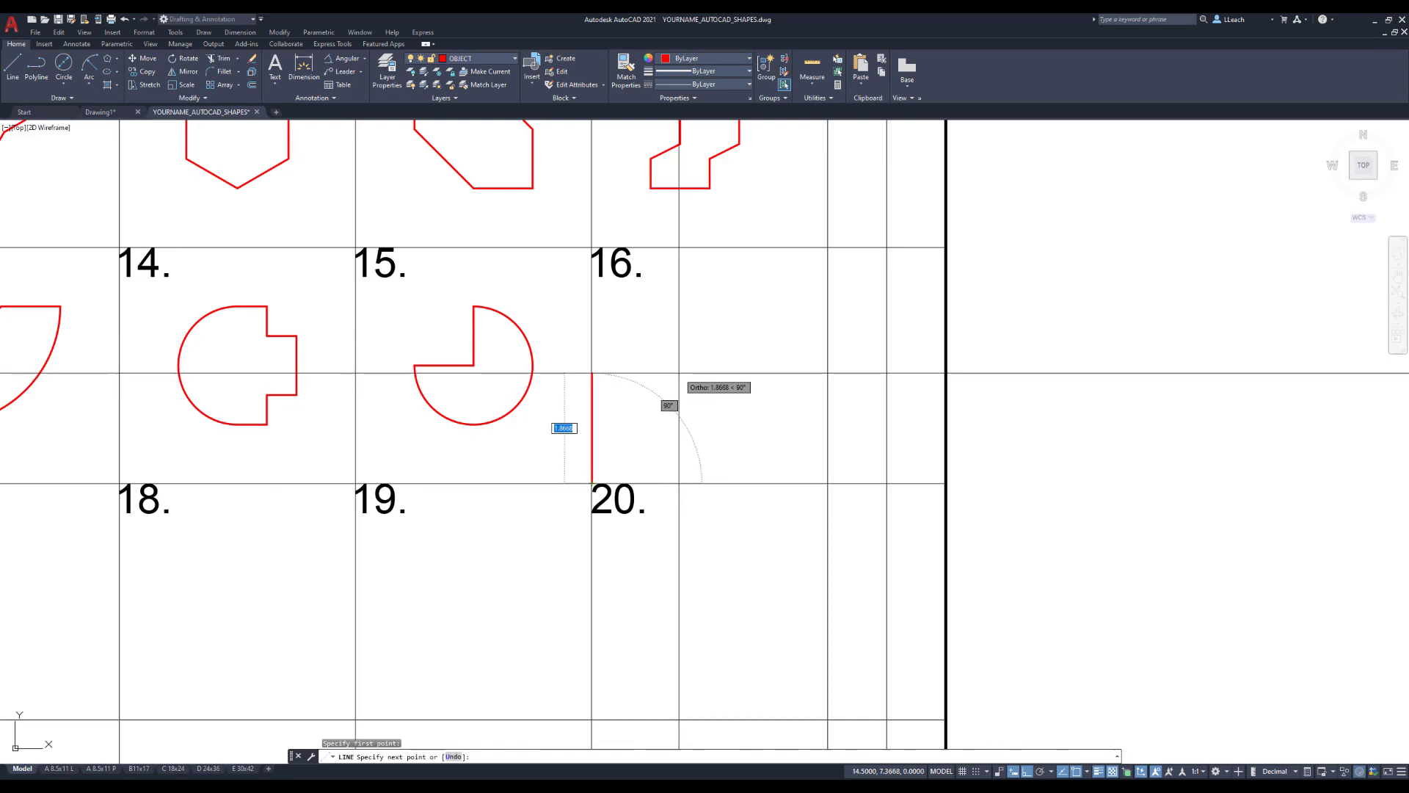
{"action": "key", "text": "F8"}
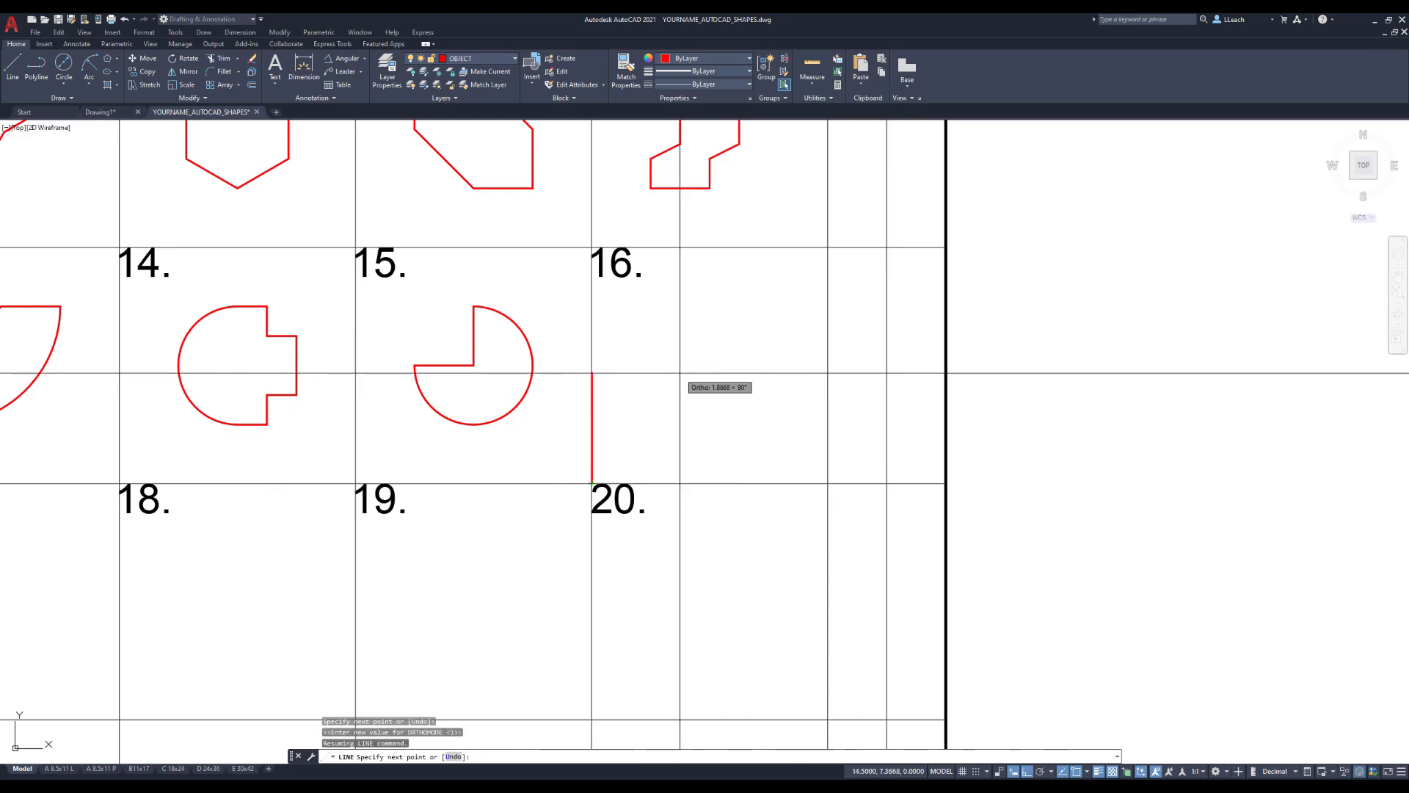
{"action": "key", "text": "Return"}
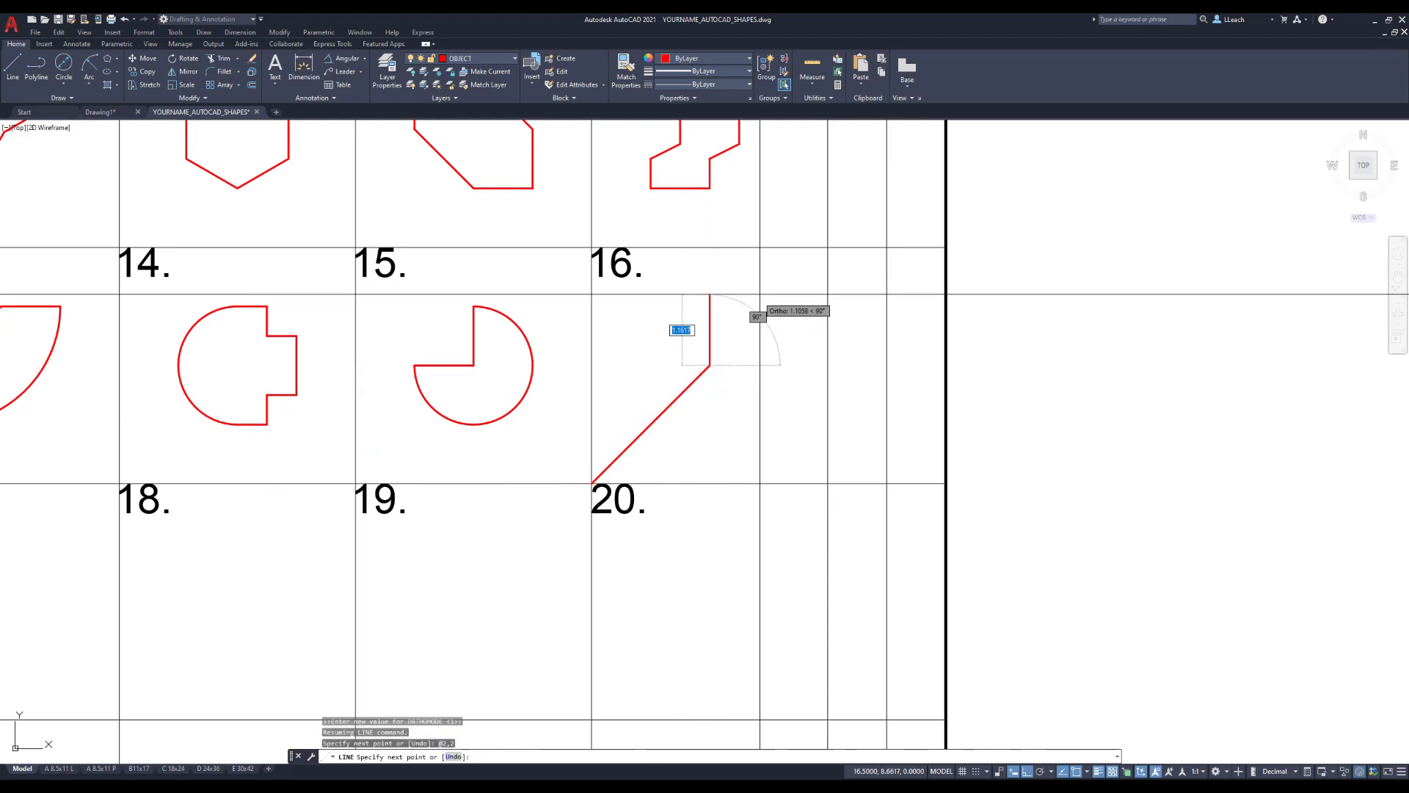
{"action": "key", "text": "Escape"}
Draw a circle of diameter 2 centred on the free end of the locating line in cell 16.
{"action": "middle_click_drag", "start_coordinate": [725, 333], "coordinate": [780, 331]}
{"action": "scroll", "coordinate": [778, 335], "scroll_direction": "up", "scroll_amount": 2}
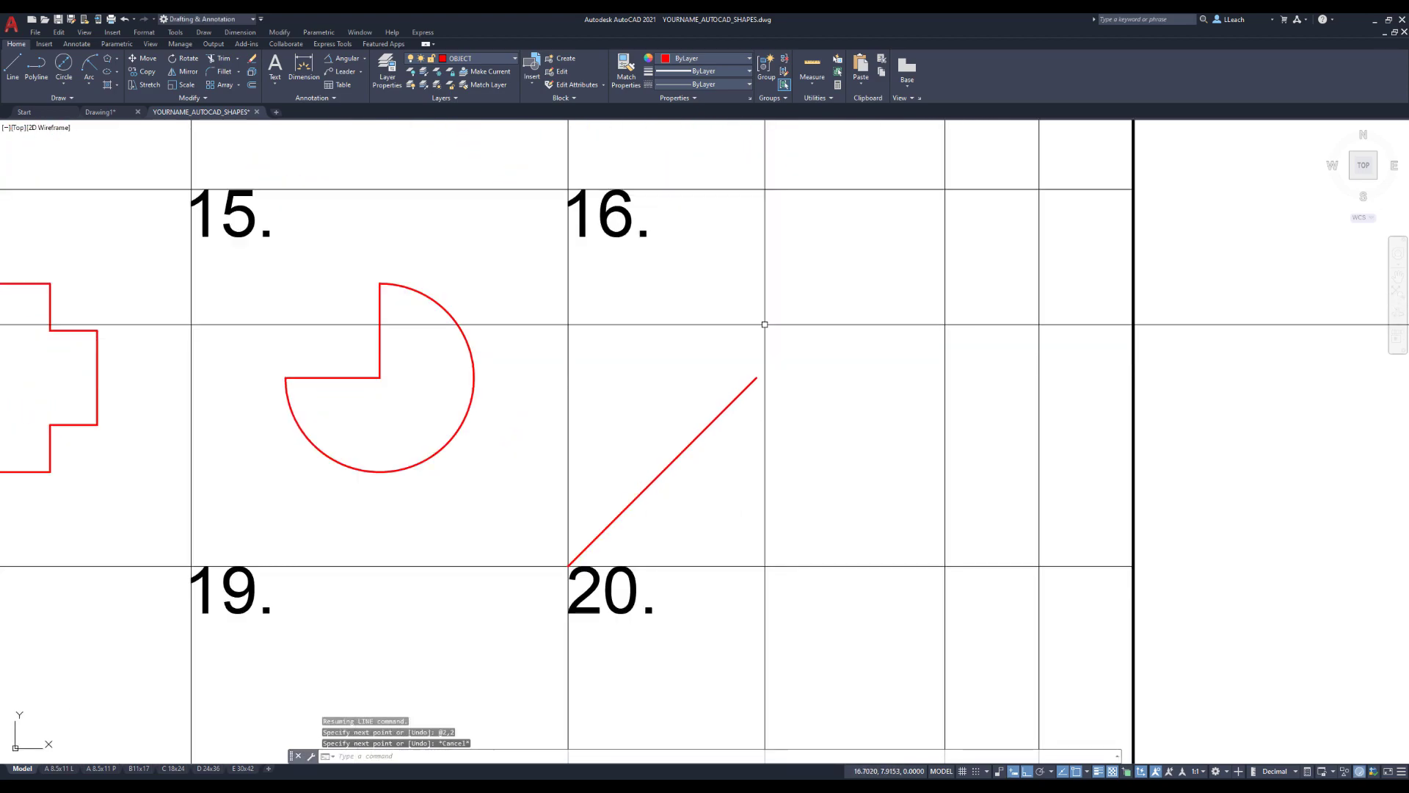
{"action": "left_click", "coordinate": [66, 85]}
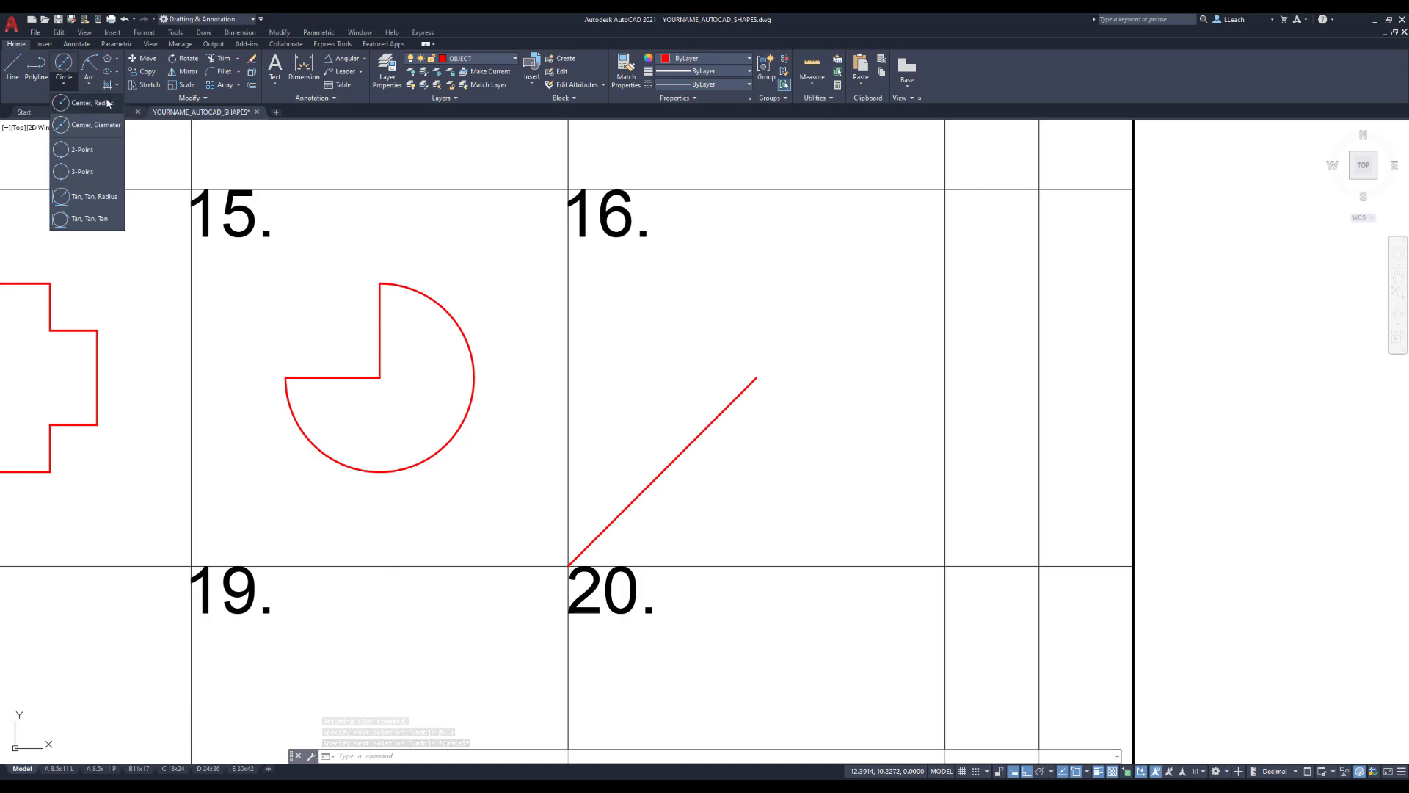
{"action": "left_click", "coordinate": [100, 130]}
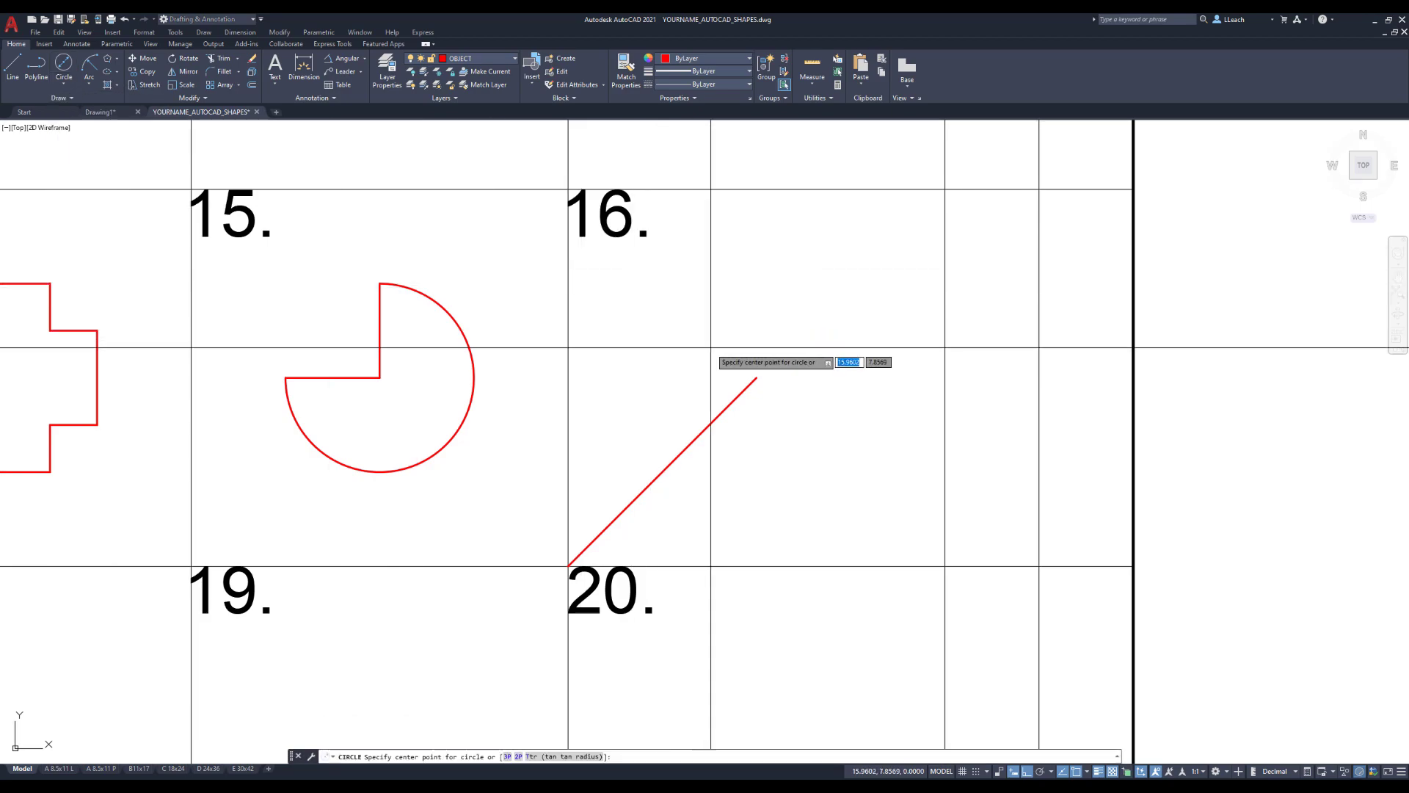
{"action": "left_click", "coordinate": [756, 378]}
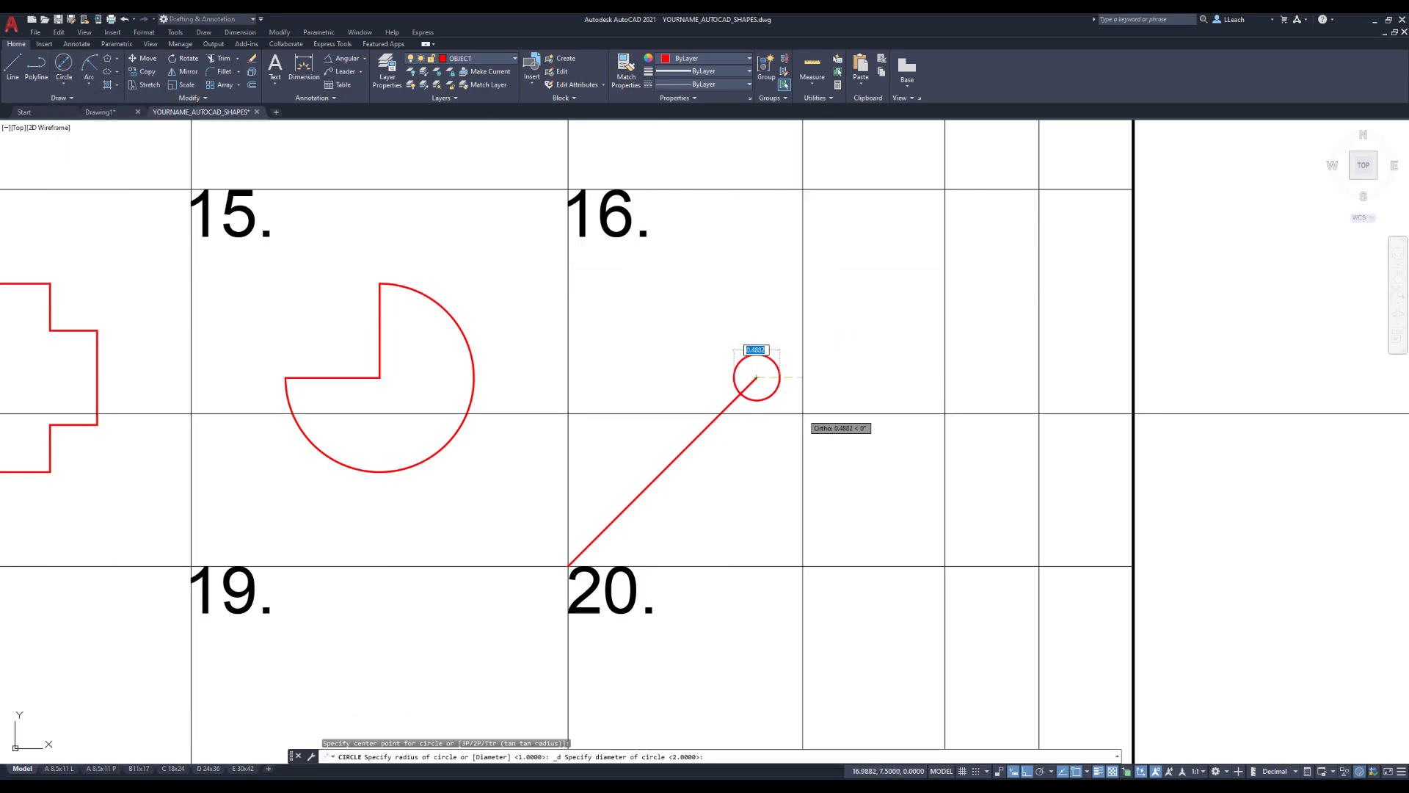
{"action": "type", "text": "2"}
{"action": "key", "text": "Return"}
{"action": "key", "text": "Escape"}
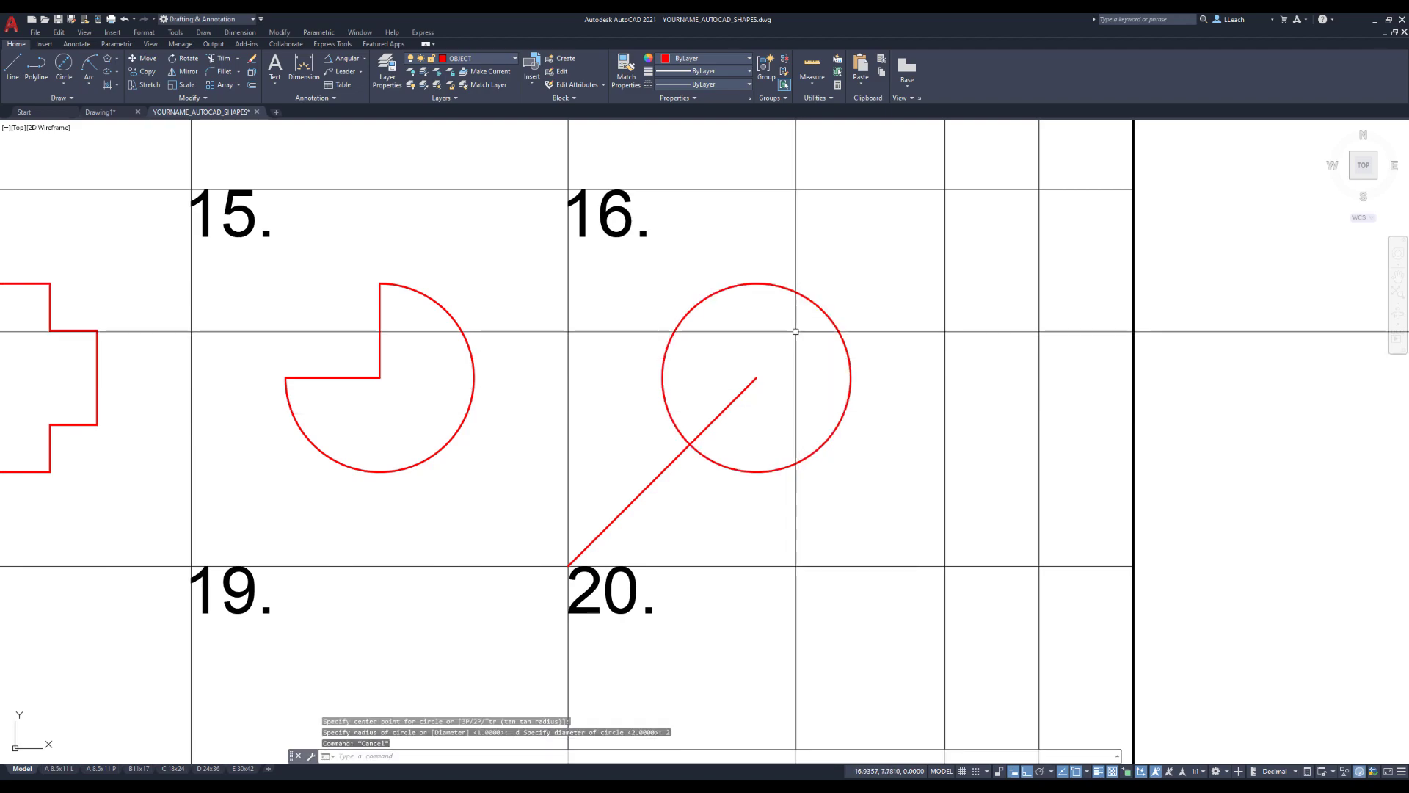
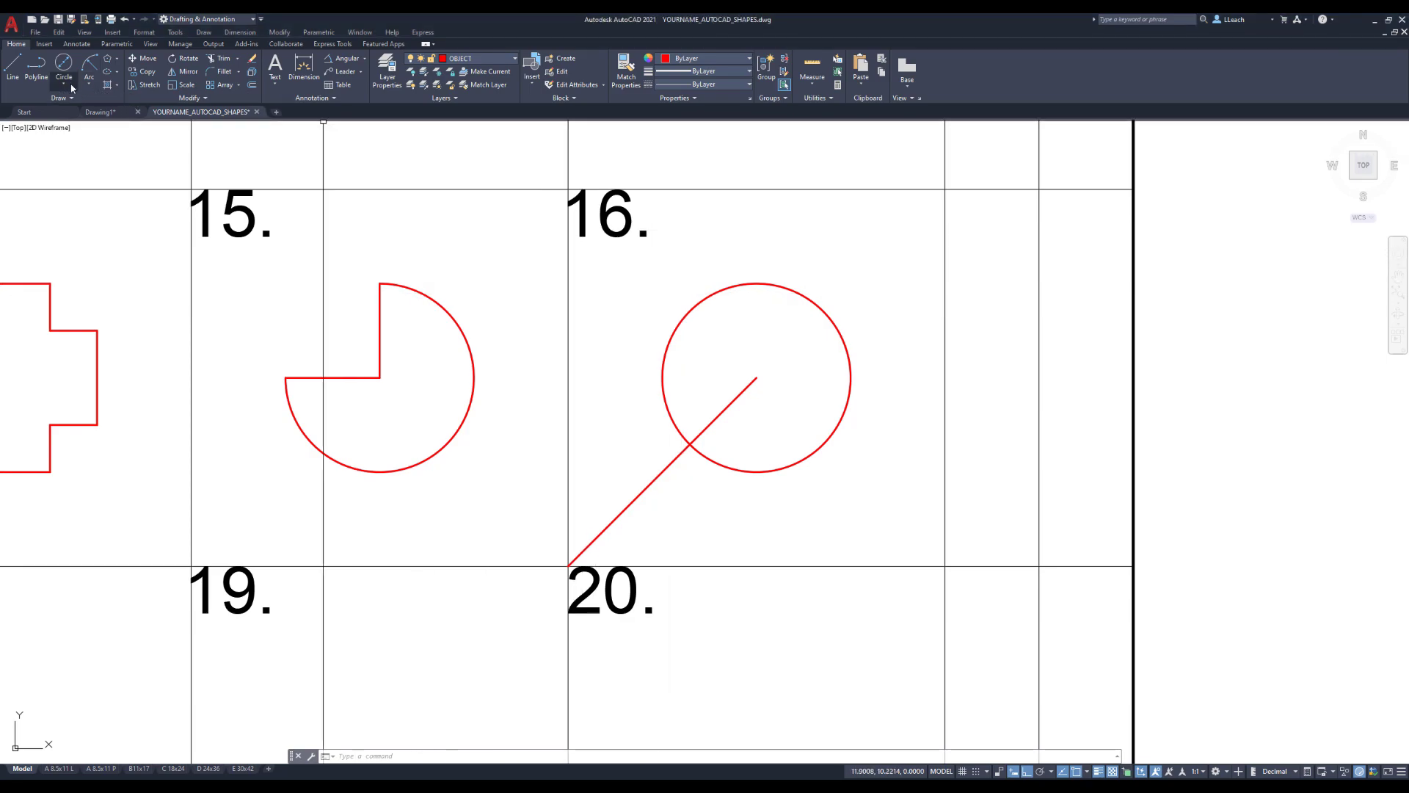
Draw a 1 by 1 rectangle in cell 16, starting from a free corner point below the circle's lower-right side.
{"action": "left_click", "coordinate": [117, 59]}
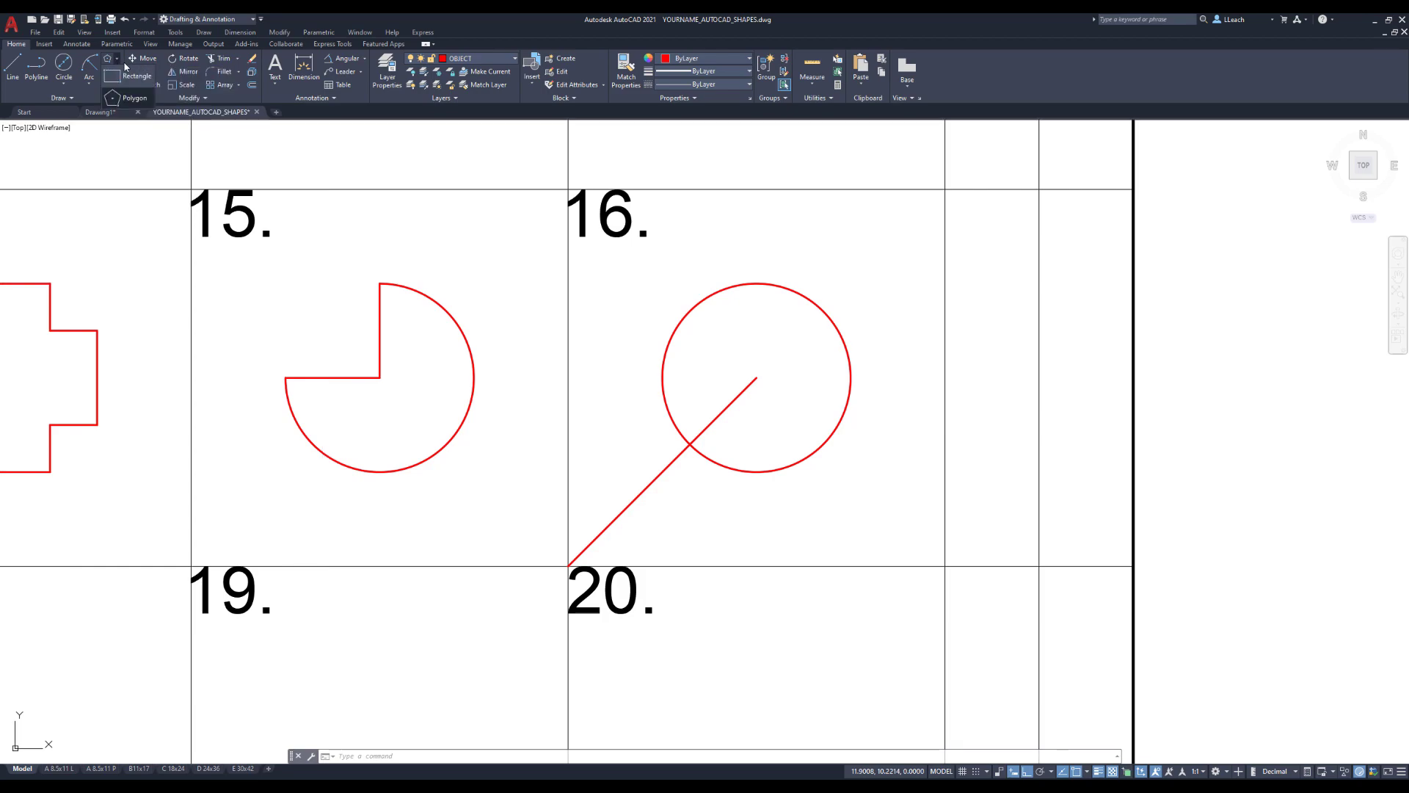
{"action": "left_click", "coordinate": [130, 78]}
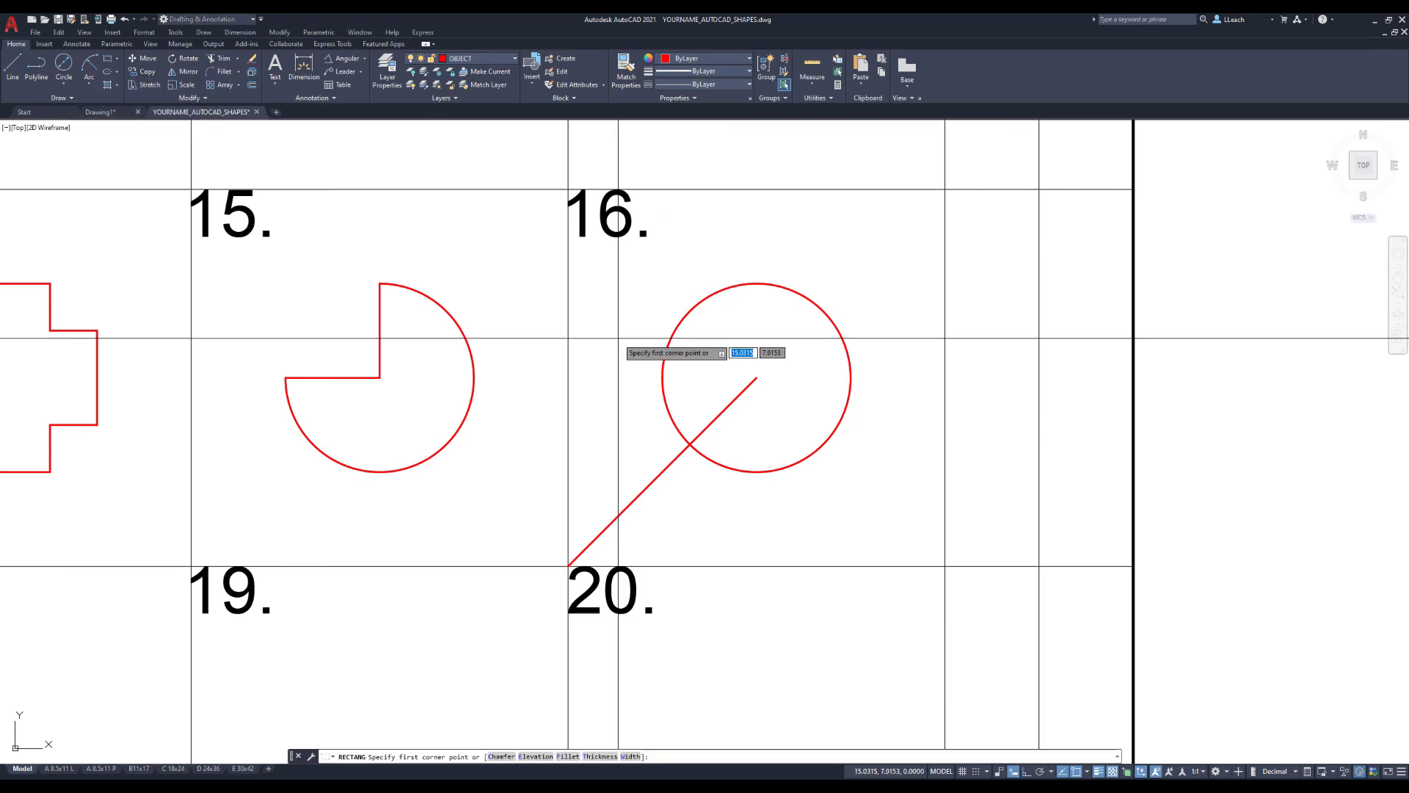
{"action": "middle_click_drag", "start_coordinate": [844, 290], "coordinate": [798, 316]}
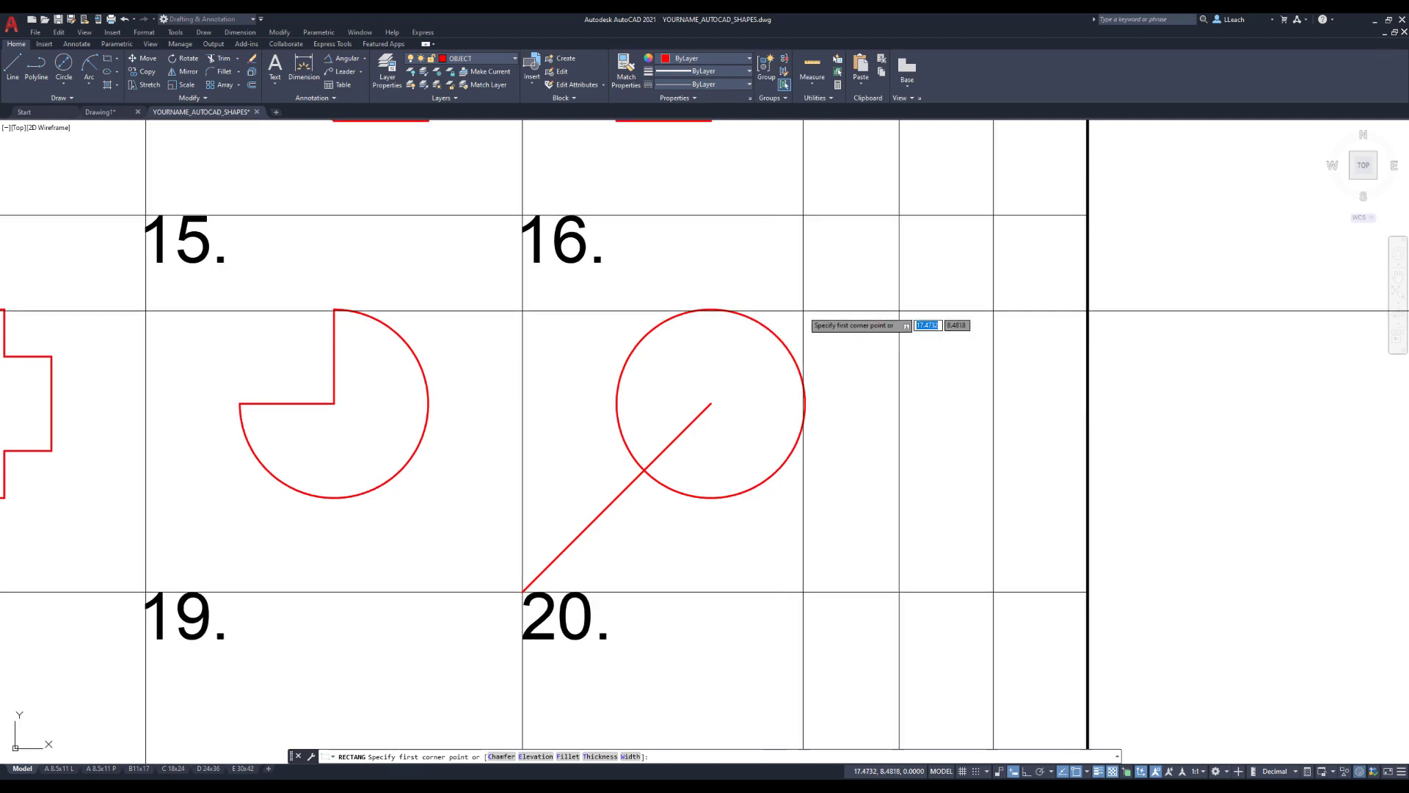
{"action": "left_click", "coordinate": [742, 544]}
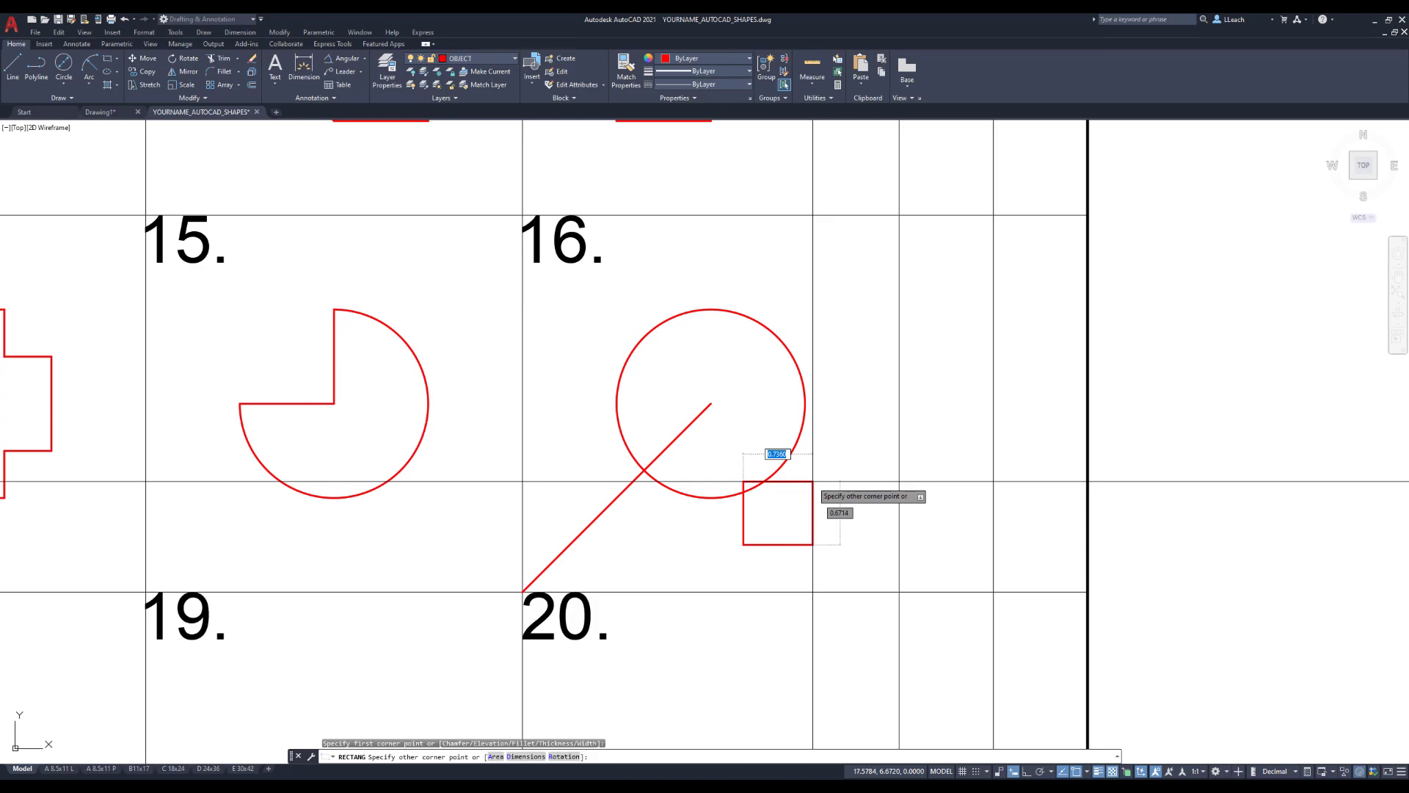
{"action": "type", "text": "1"}
{"action": "key", "text": "Tab"}
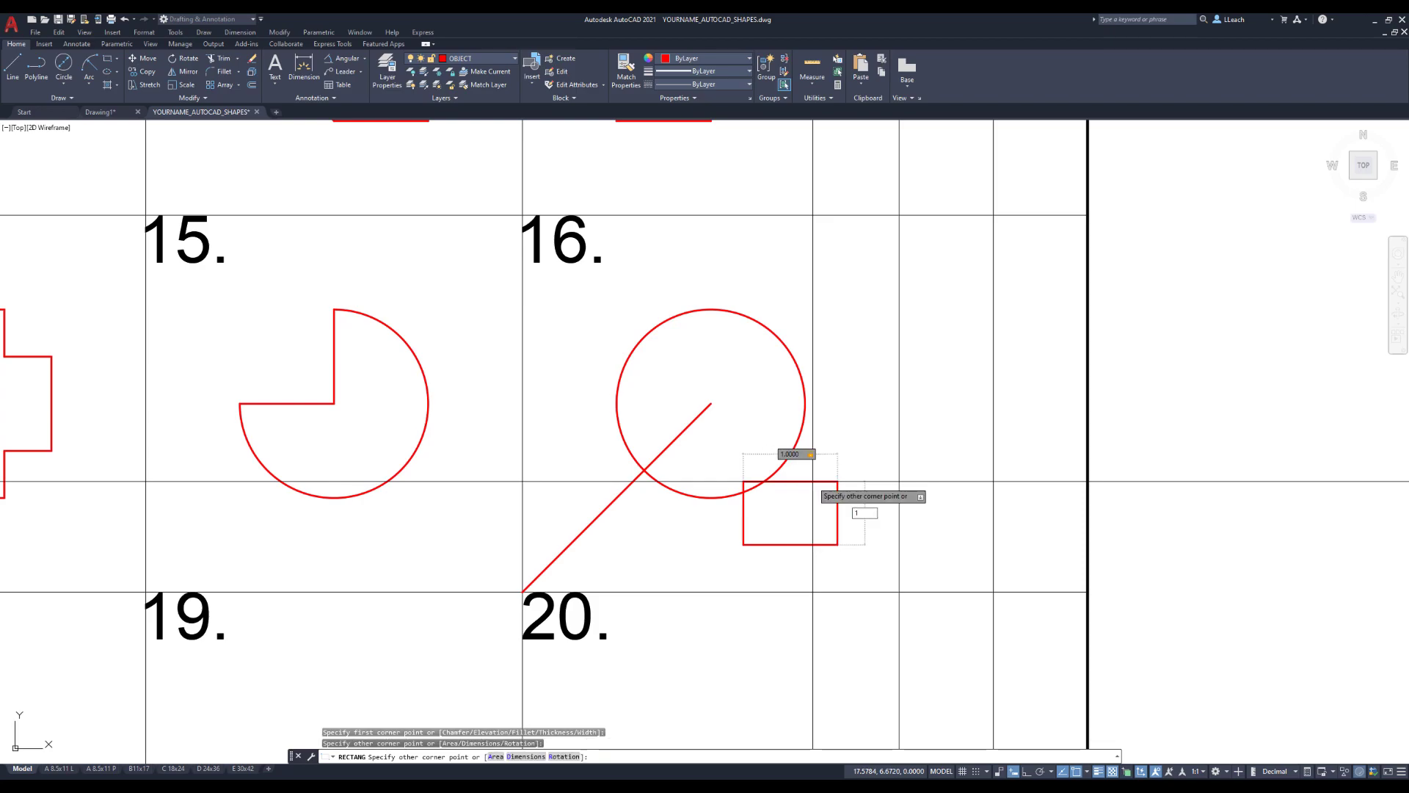
{"action": "key", "text": "Tab"}
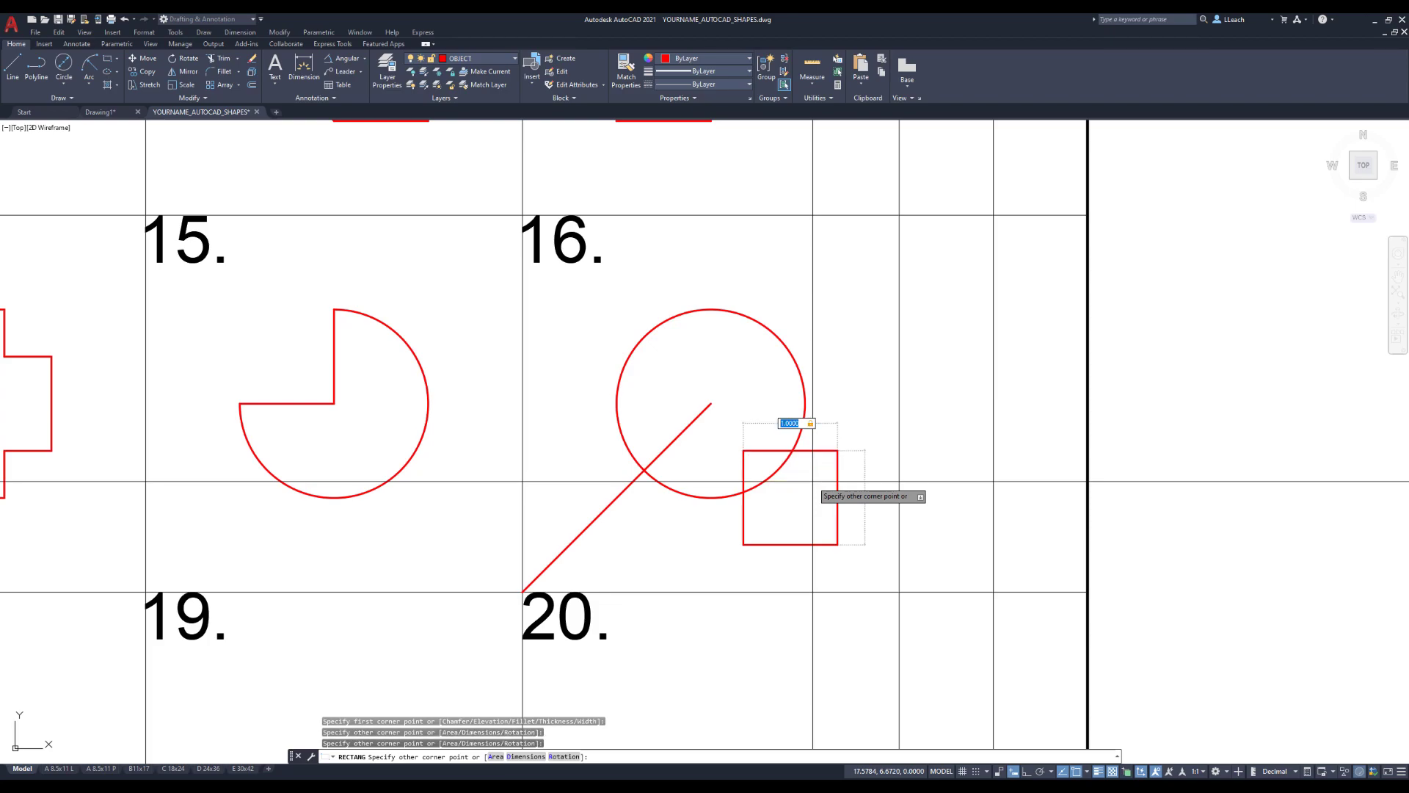
{"action": "key", "text": "Return"}
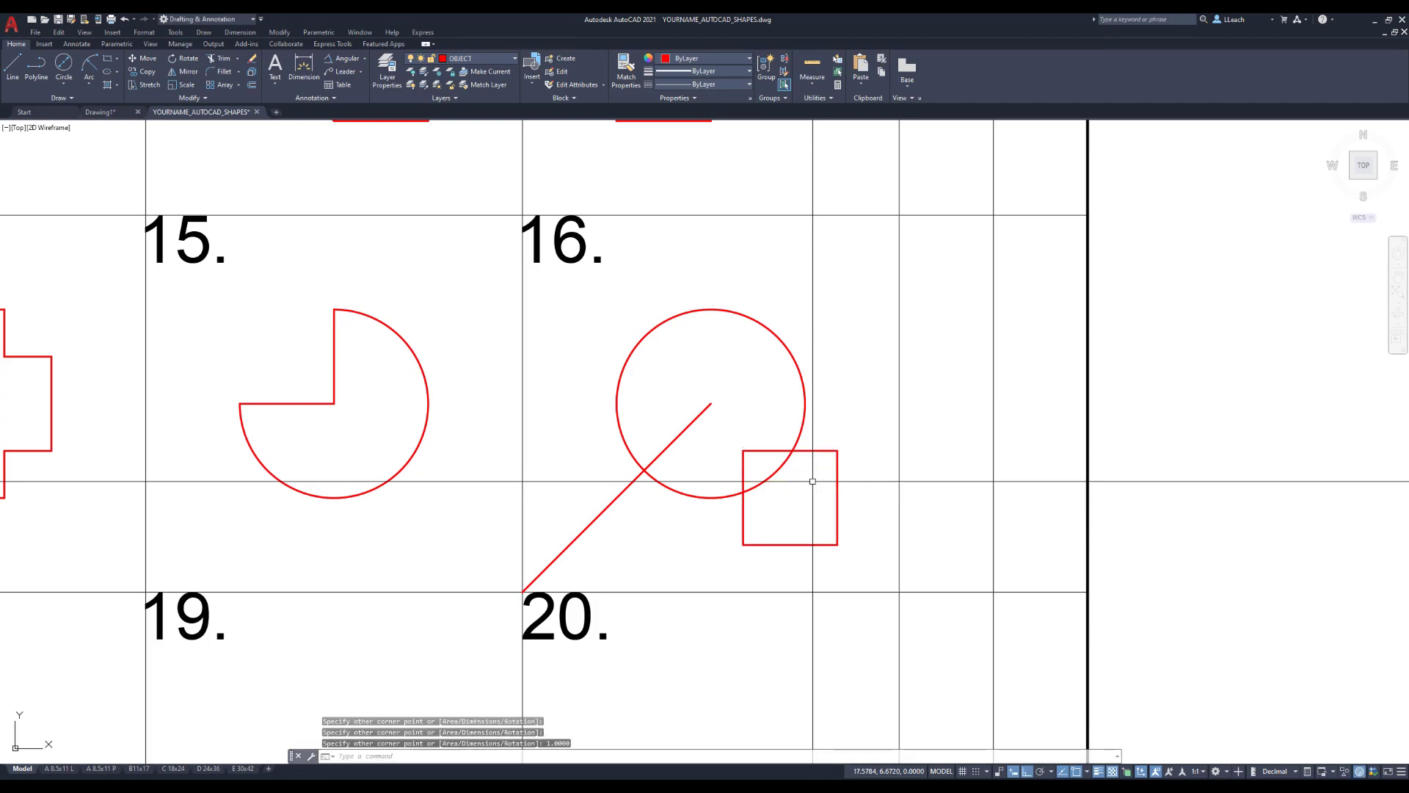
{"action": "key", "text": "Escape"}
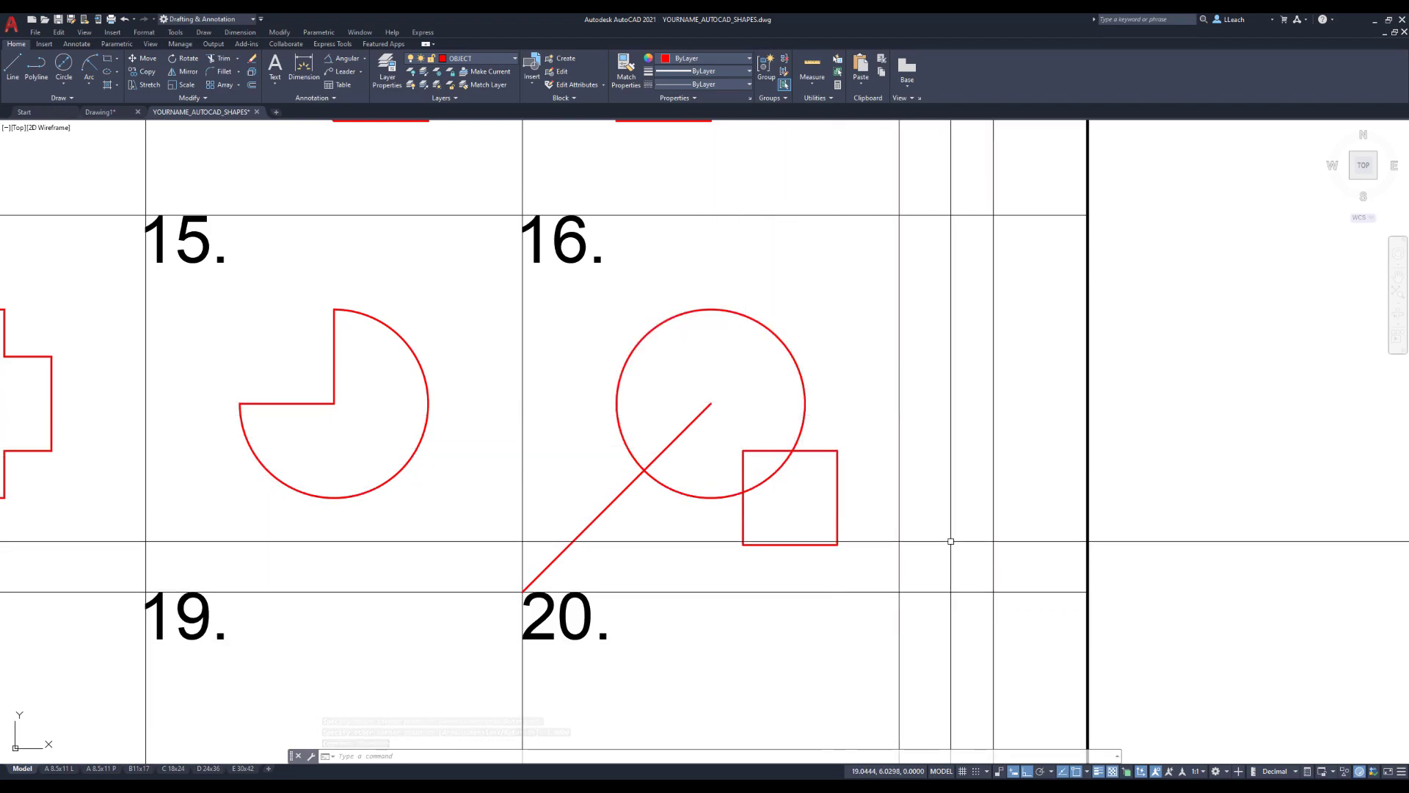
Enable the Geometric Center object snap.
{"action": "left_click", "coordinate": [1089, 772]}
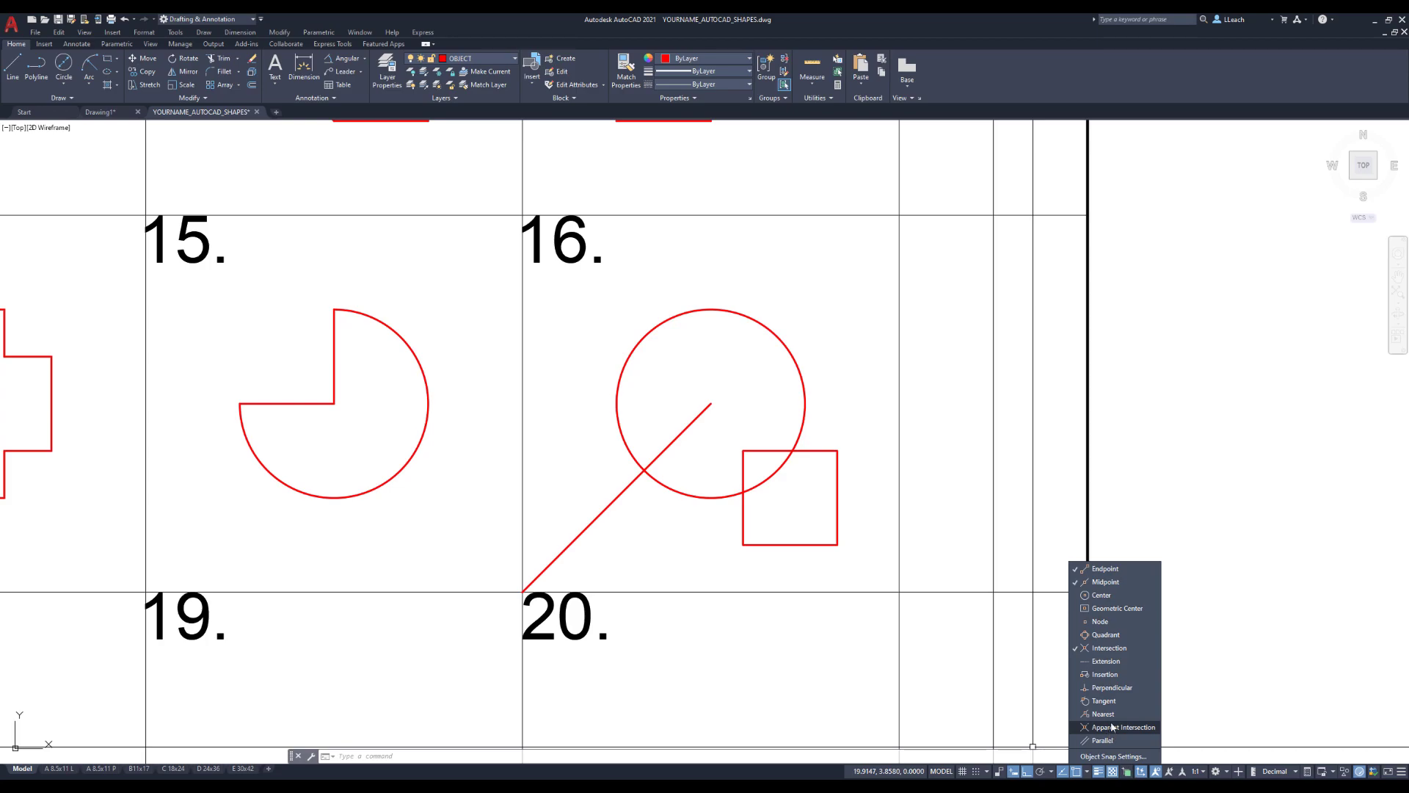
{"action": "left_click", "coordinate": [1104, 610]}
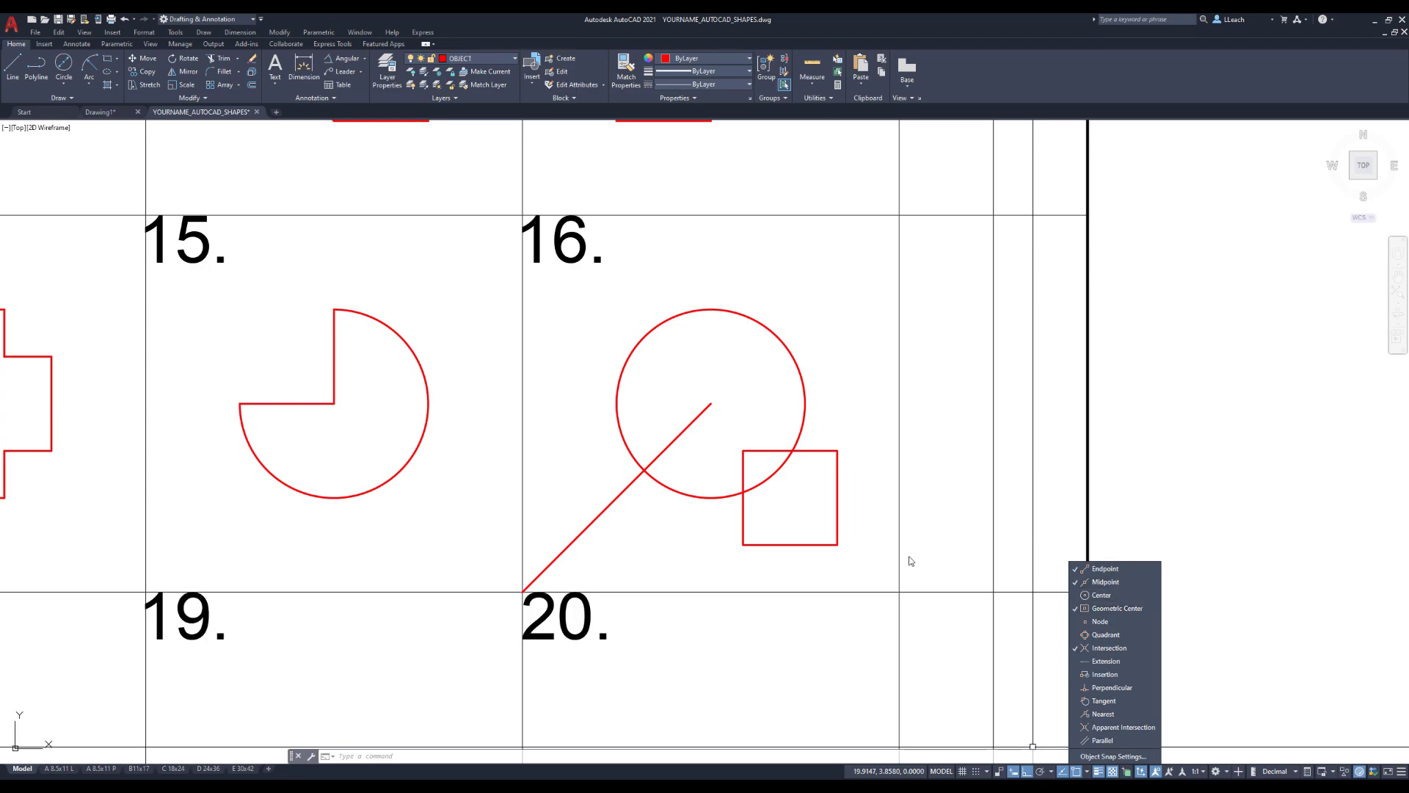
{"action": "left_click", "coordinate": [886, 543]}
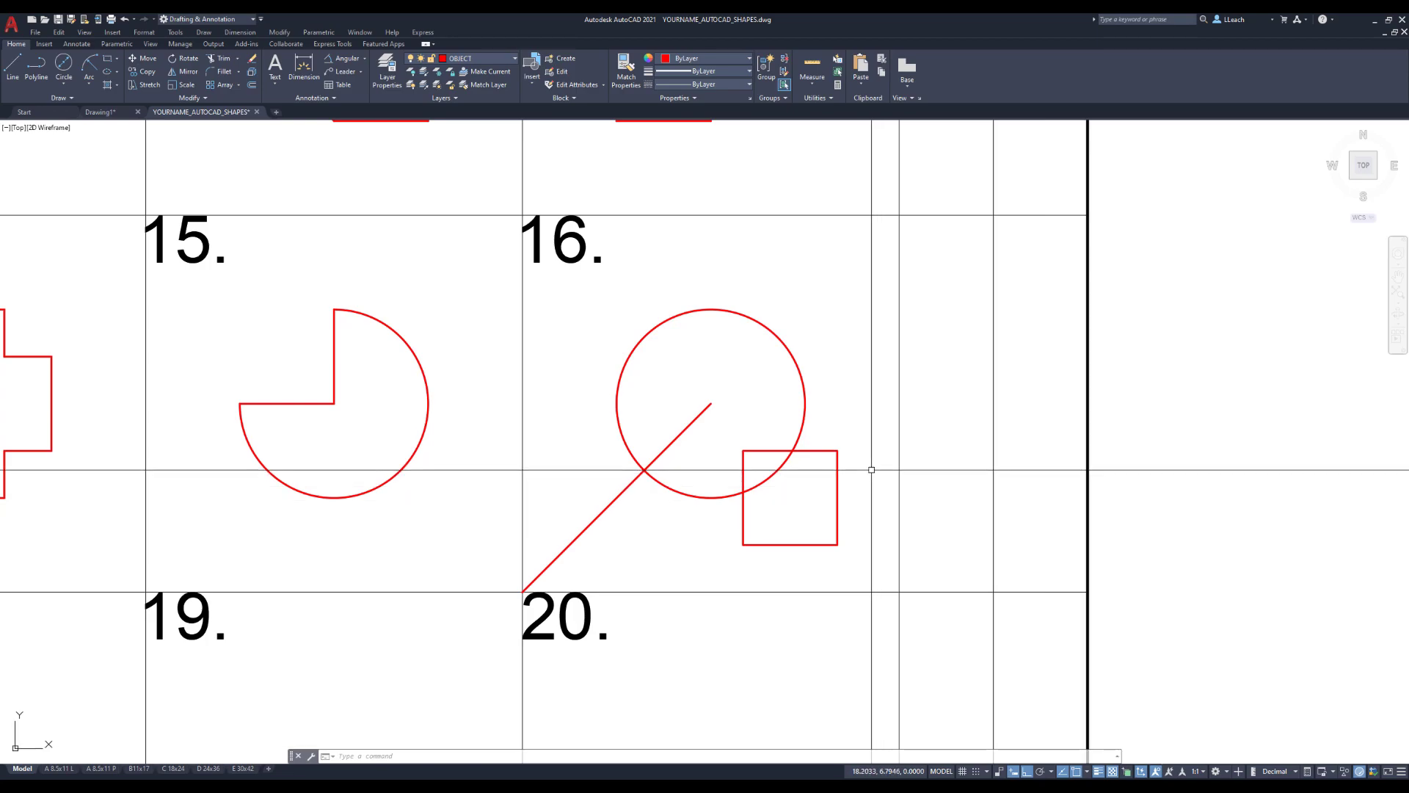
Move the square in cell 16 from its geometric centre to the circle's centre at the locating line's end.
{"action": "key", "text": "Return"}
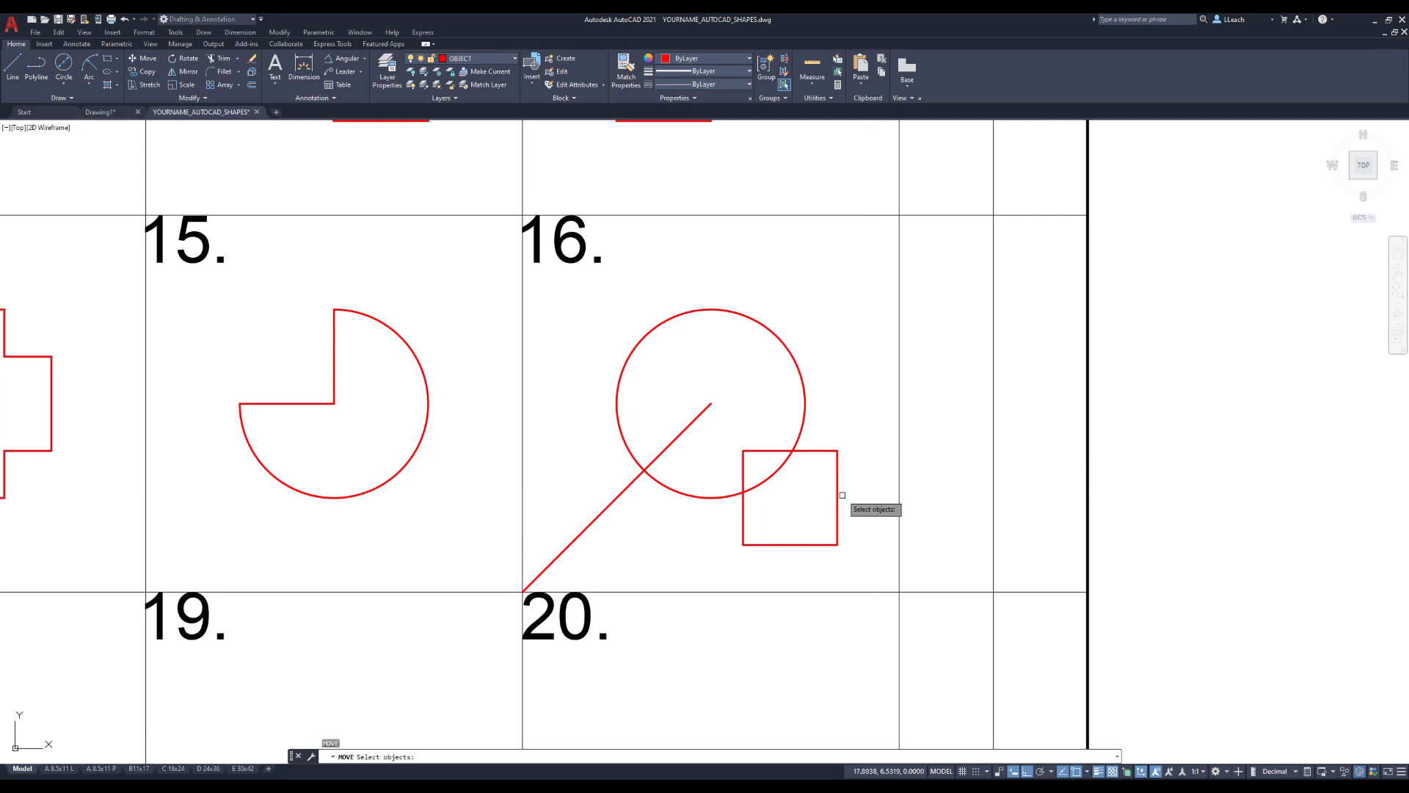
{"action": "left_click", "coordinate": [838, 496]}
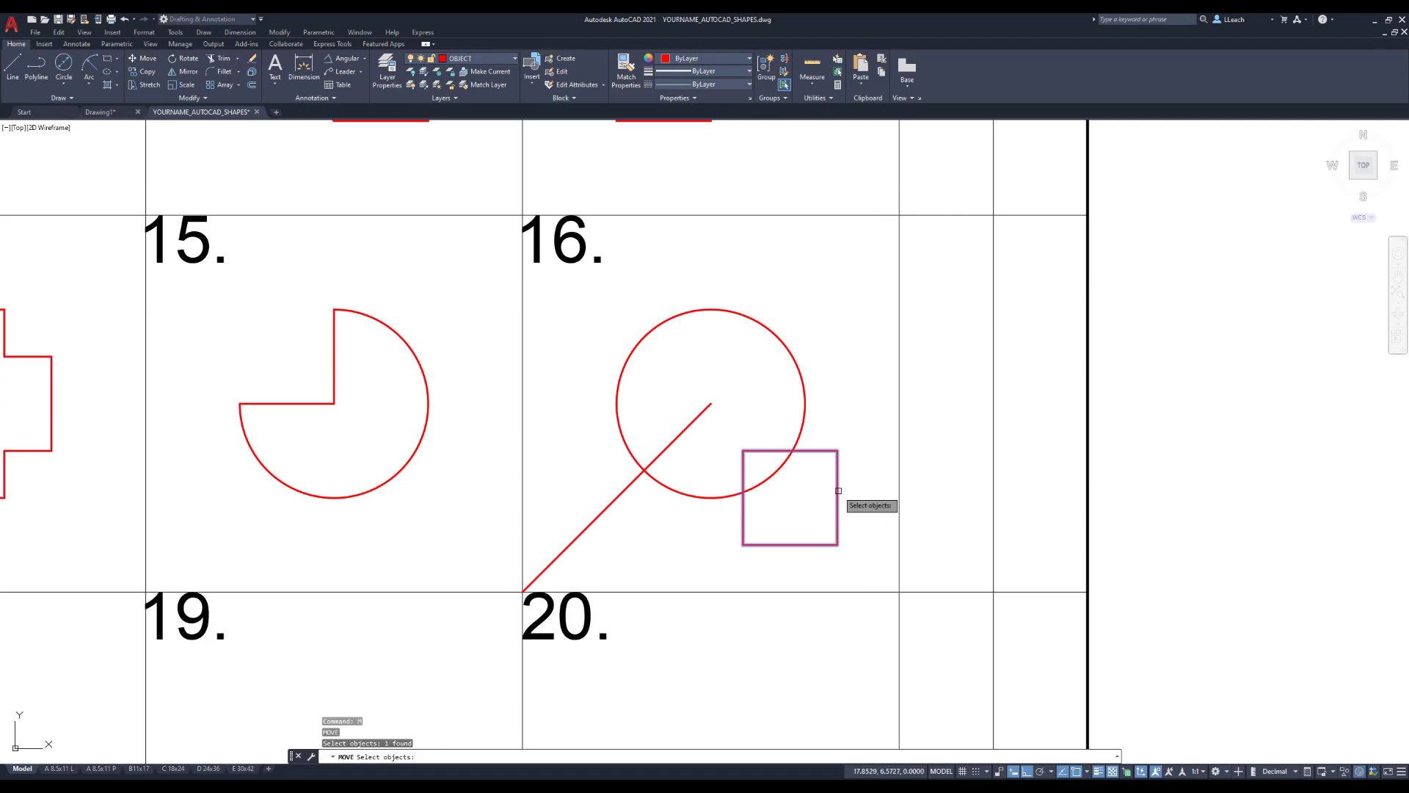
{"action": "key", "text": "Return"}
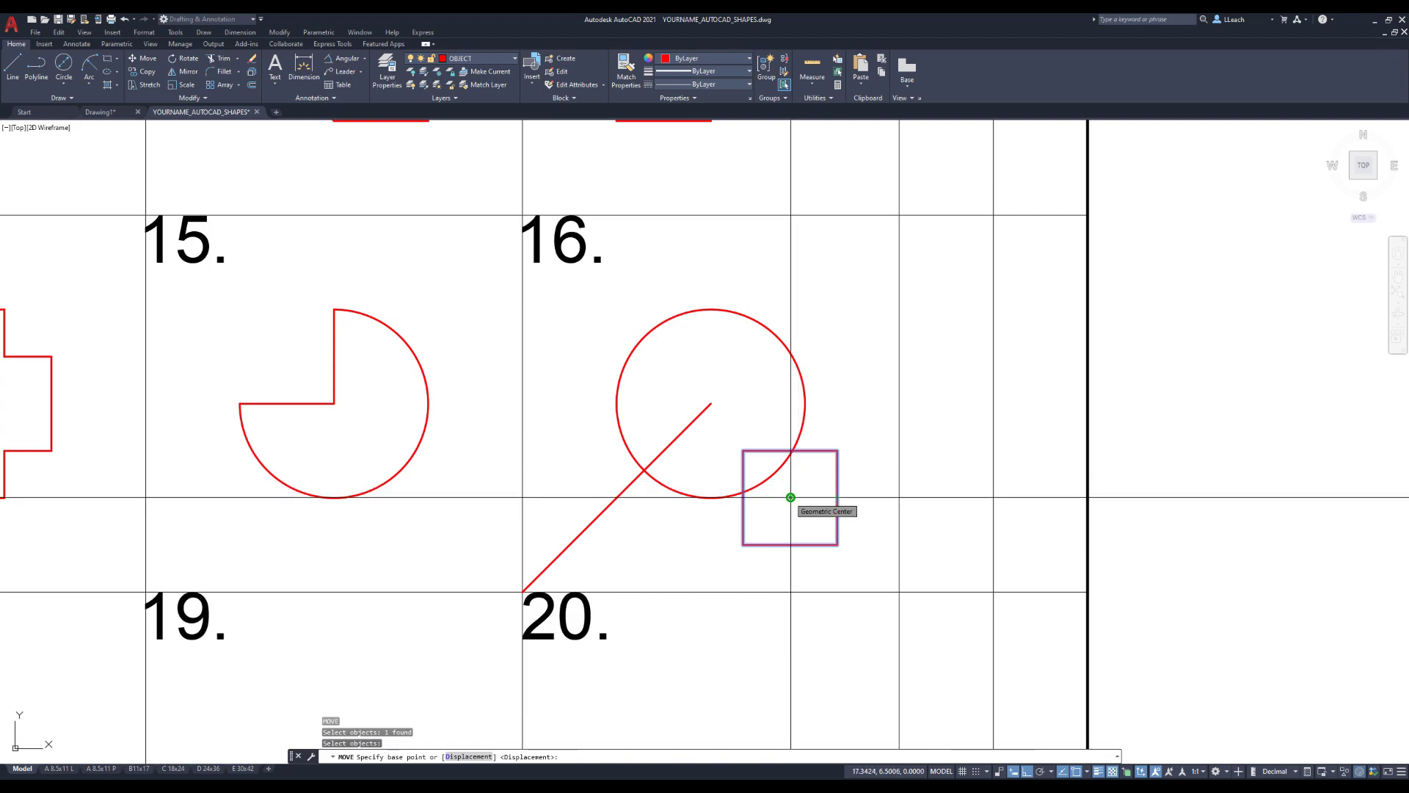
{"action": "left_click", "coordinate": [790, 497]}
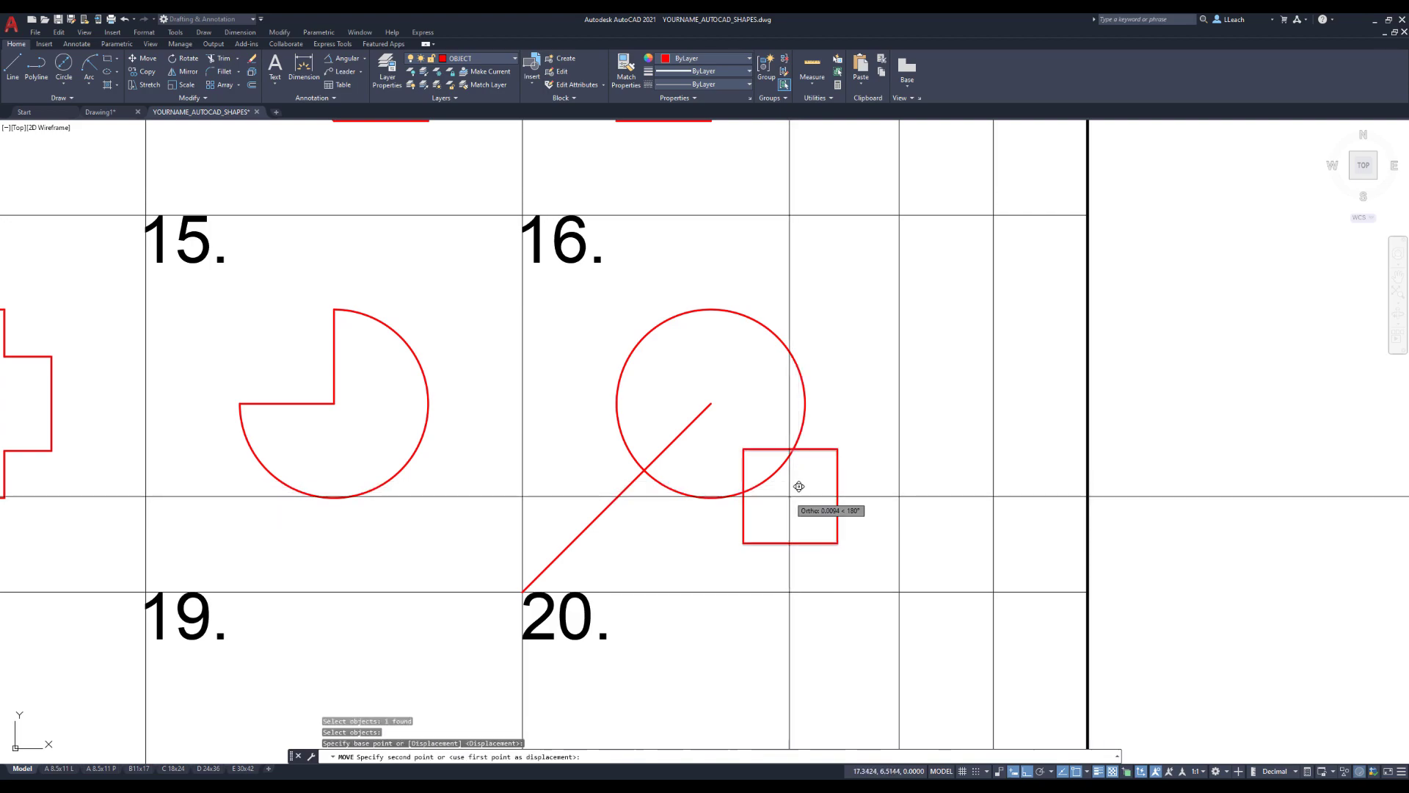
{"action": "left_click", "coordinate": [710, 403]}
{"action": "key", "text": "Escape"}
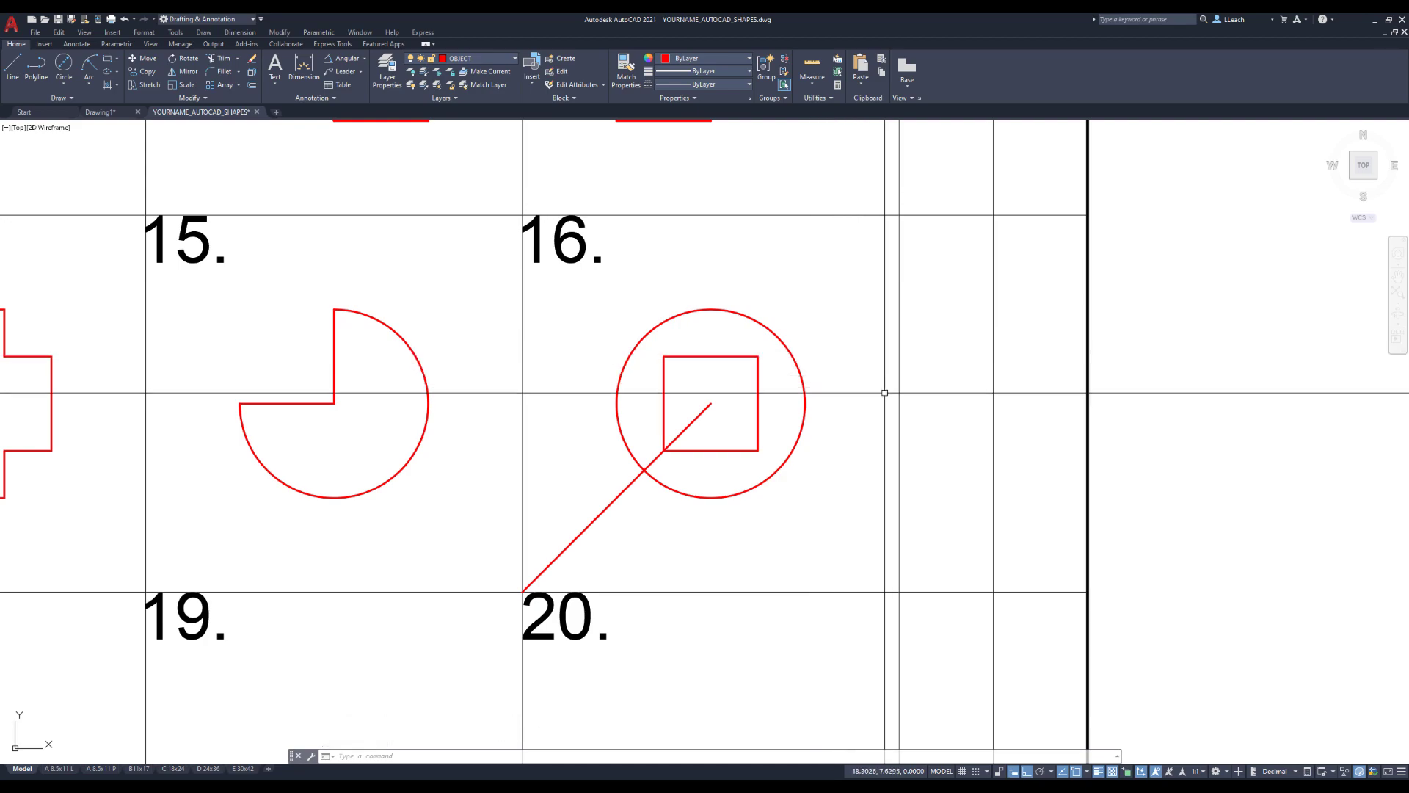
Erase the diagonal locating line in cell 16.
{"action": "type", "text": "e"}
{"action": "key", "text": "Return"}
{"action": "left_click", "coordinate": [707, 413]}
{"action": "key", "text": "Return"}
Draw a diagonal locating line from the lower-left corner of cell 17 to the relative point @2,2.
{"action": "scroll", "coordinate": [780, 406], "scroll_direction": "down", "scroll_amount": 3}
{"action": "scroll", "coordinate": [934, 336], "scroll_direction": "down", "scroll_amount": 2}
{"action": "middle_click_drag", "start_coordinate": [918, 337], "coordinate": [992, 337]}
{"action": "scroll", "coordinate": [546, 435], "scroll_direction": "up", "scroll_amount": 2}
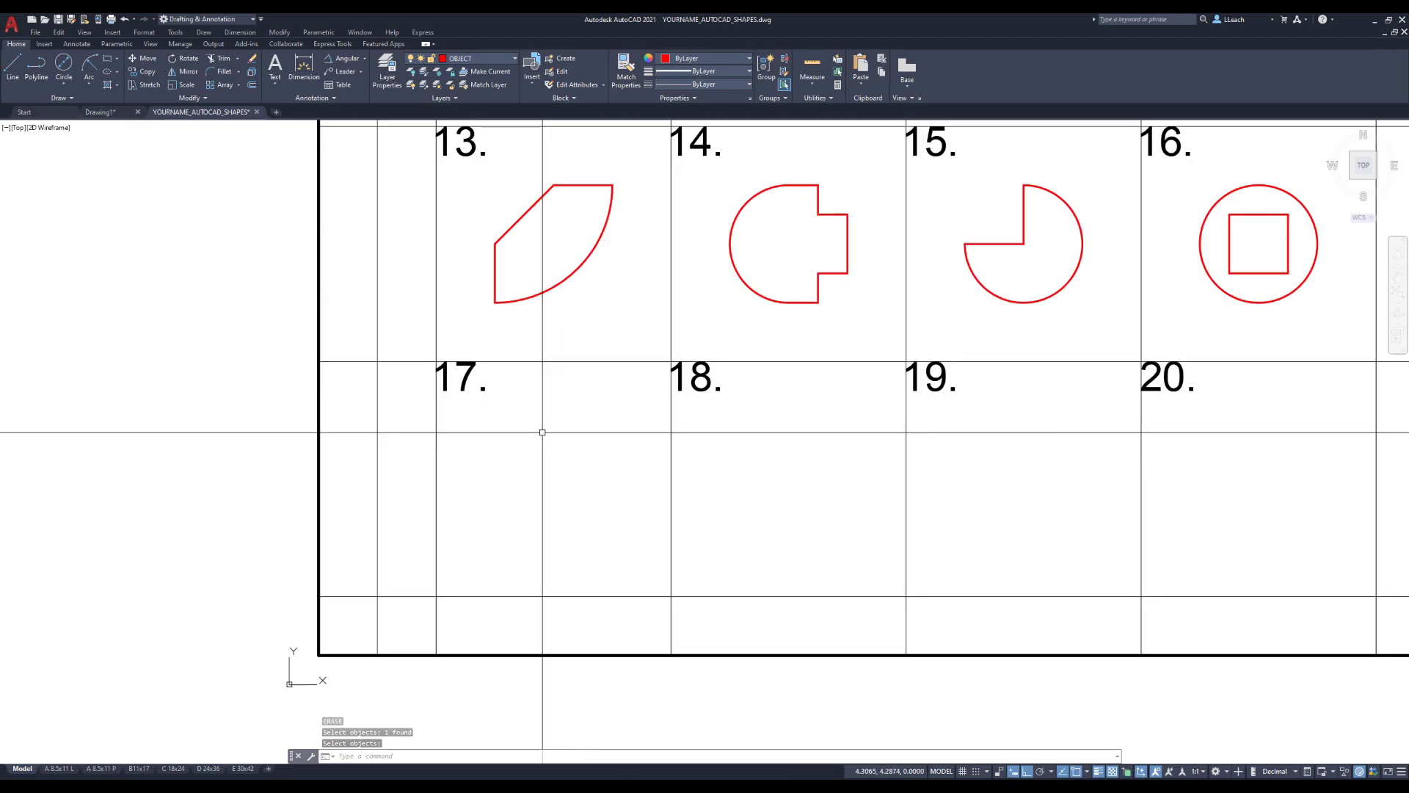
{"action": "middle_click_drag", "start_coordinate": [550, 418], "coordinate": [510, 438]}
{"action": "scroll", "coordinate": [510, 439], "scroll_direction": "down", "scroll_amount": 2}
{"action": "scroll", "coordinate": [509, 439], "scroll_direction": "up", "scroll_amount": 2}
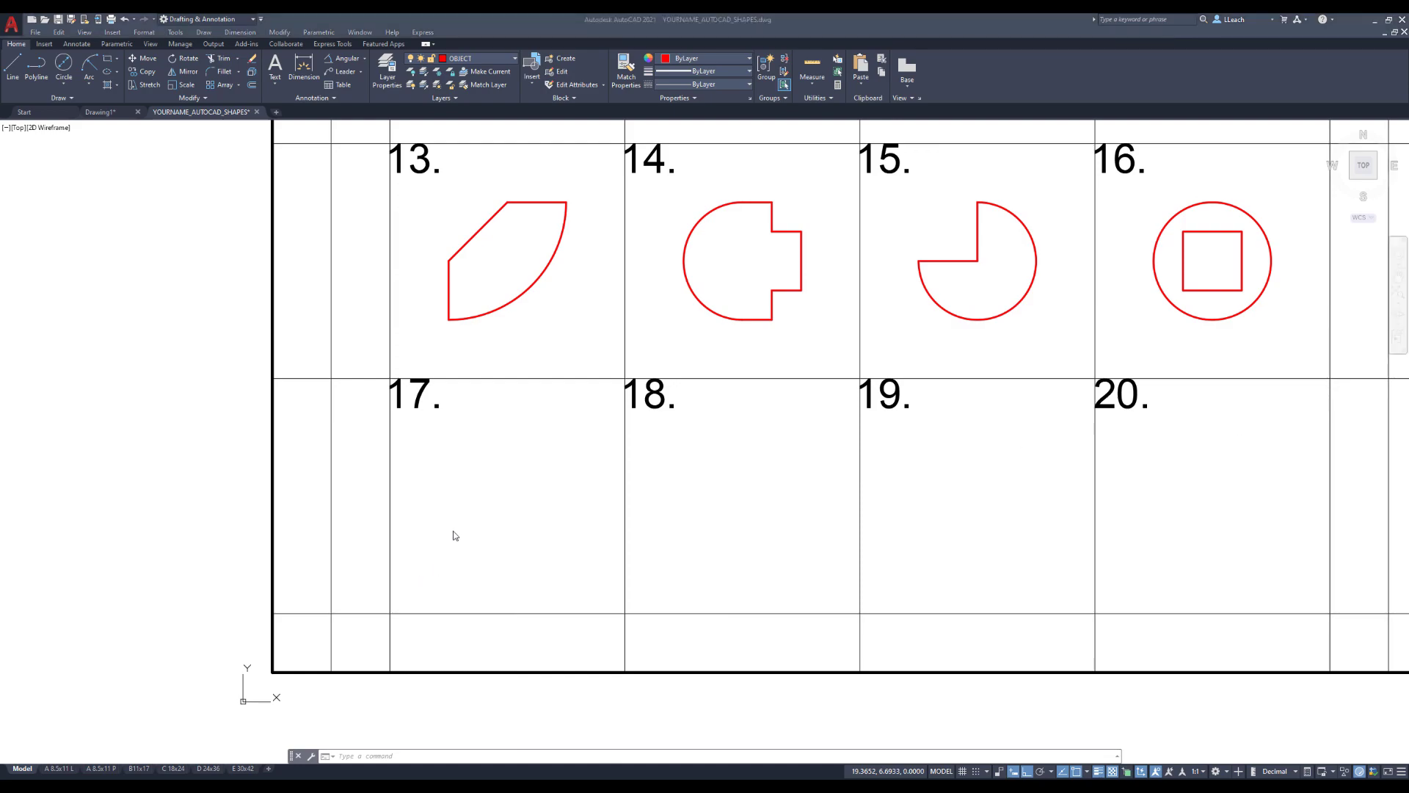
{"action": "left_click", "coordinate": [14, 74]}
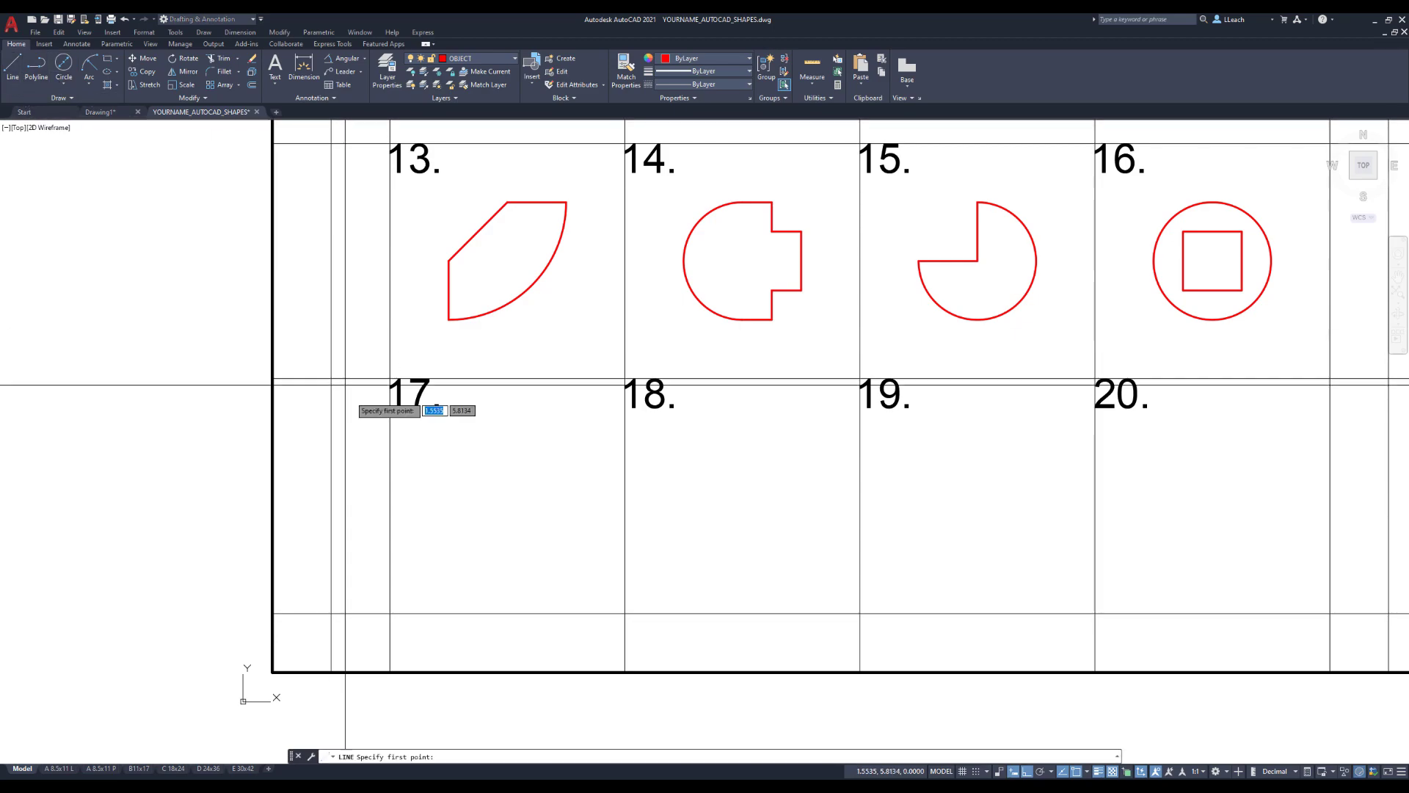
{"action": "left_click", "coordinate": [390, 613]}
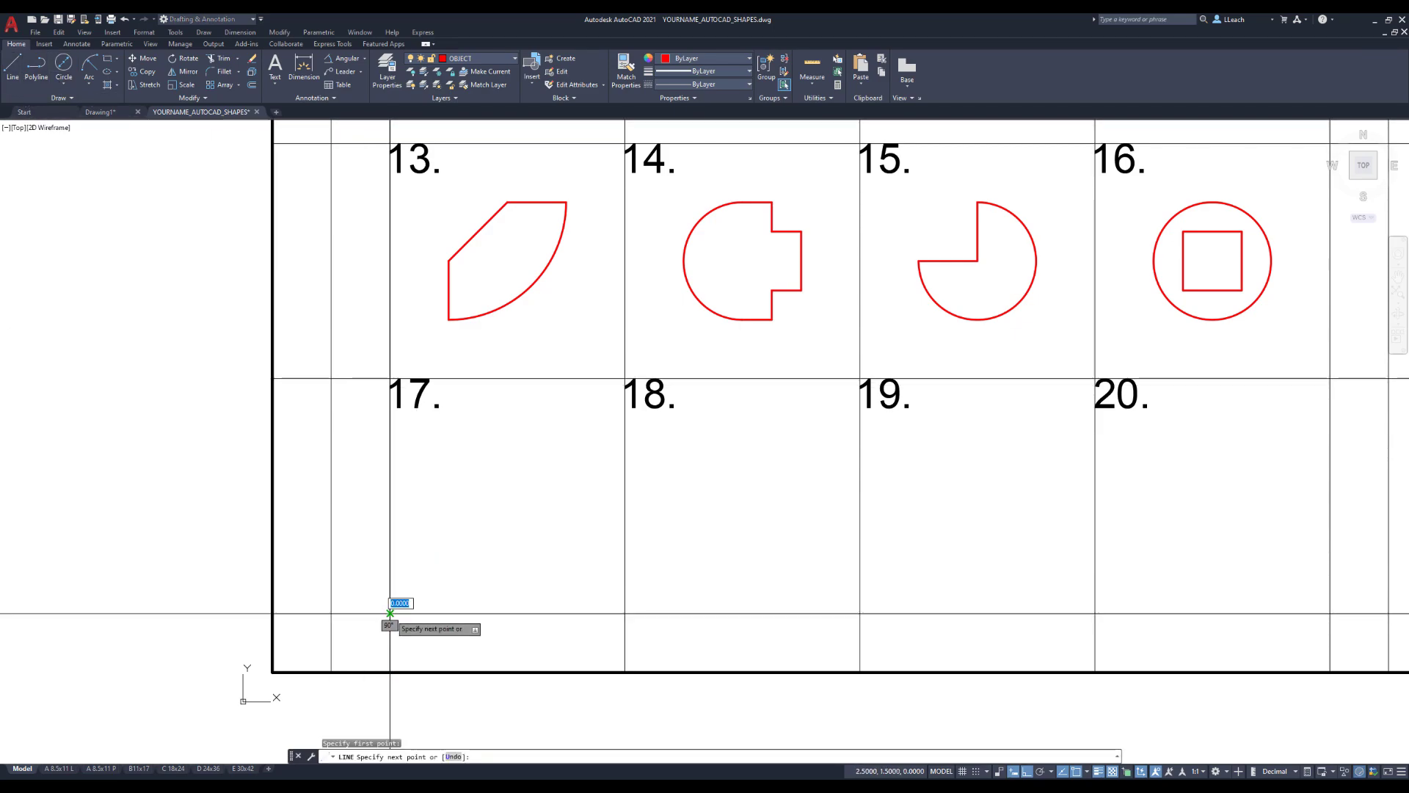
{"action": "type", "text": "@2"}
{"action": "key", "text": "Tab"}
{"action": "key", "text": "Return"}
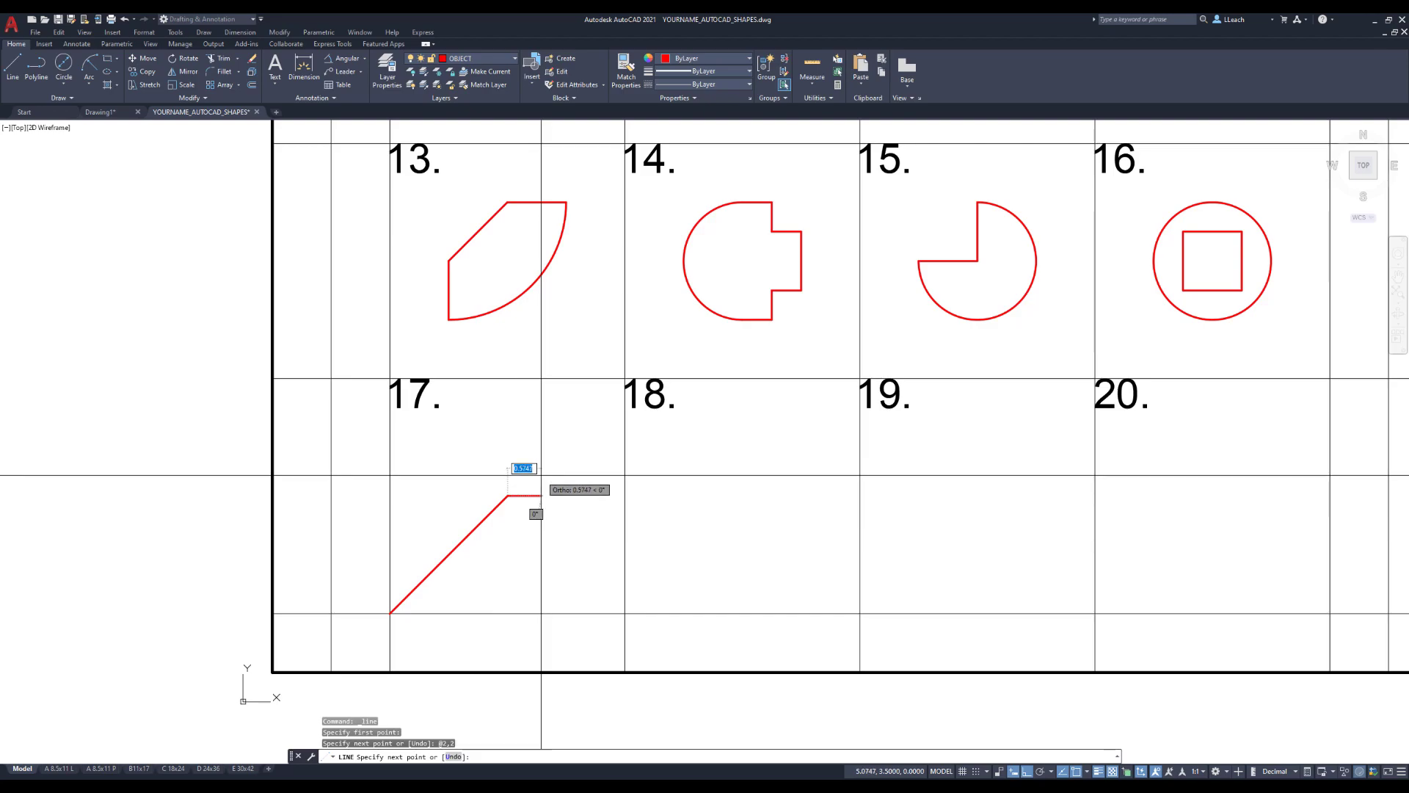
{"action": "key", "text": "Escape"}
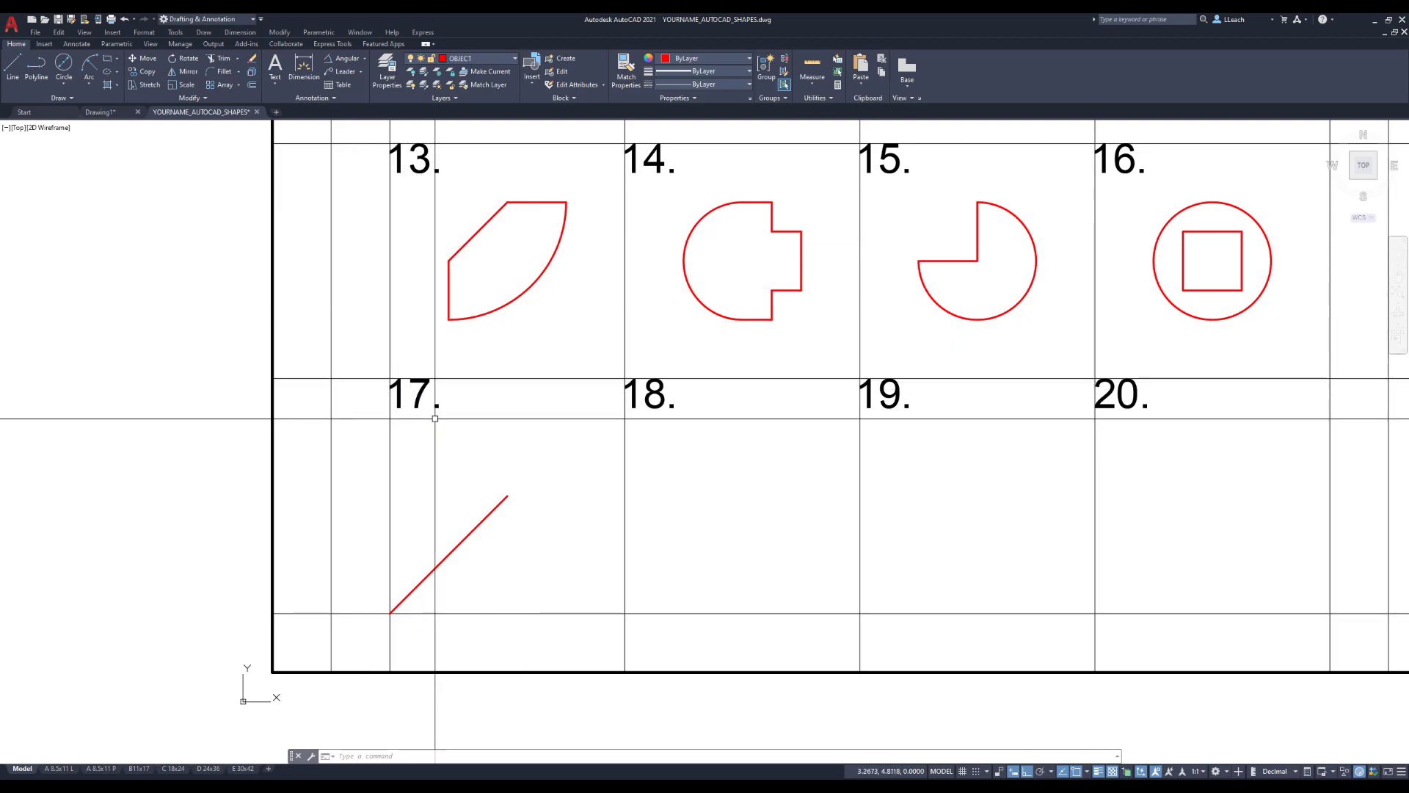
Draw a circle of radius .5 centred on the free end of the locating line in cell 17.
{"action": "left_click", "coordinate": [72, 82]}
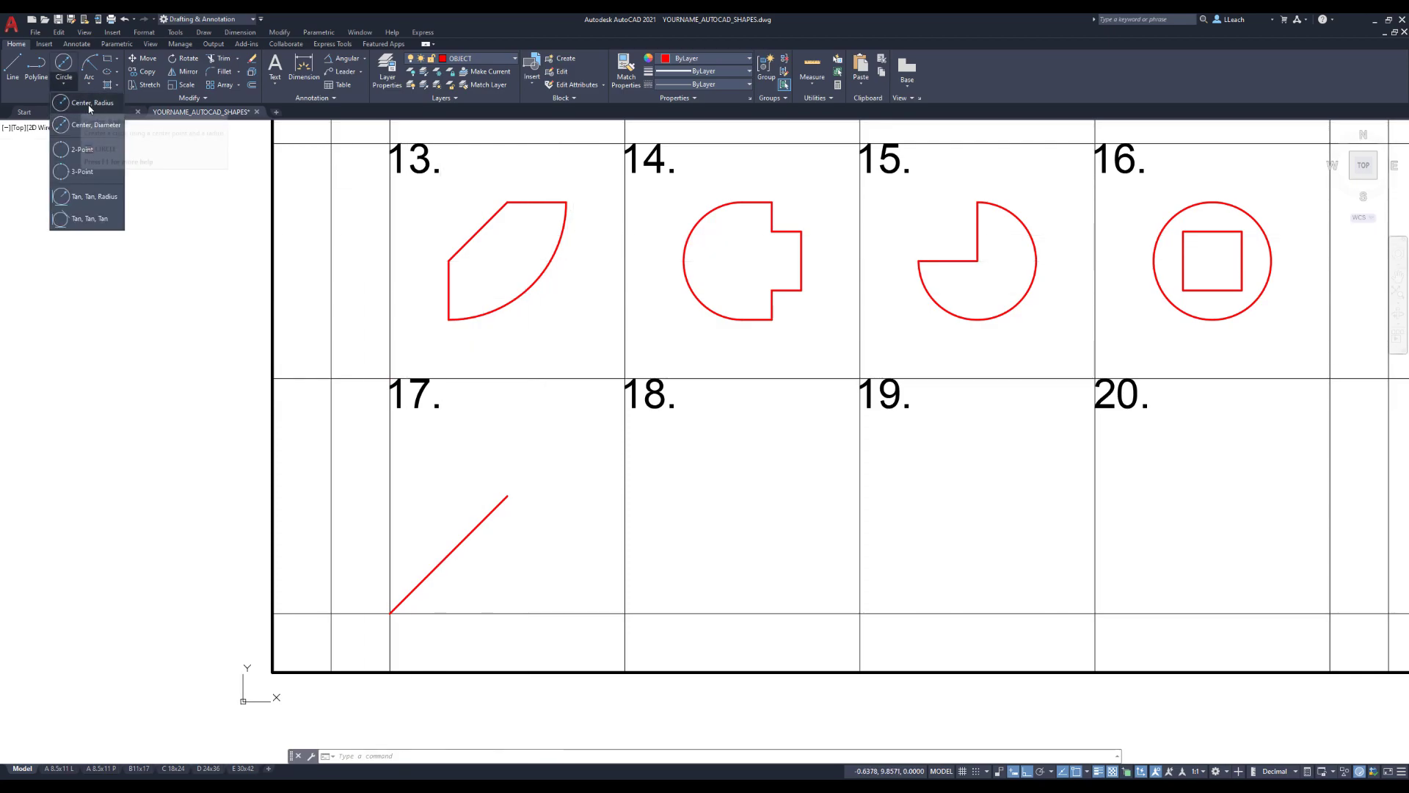
{"action": "left_click", "coordinate": [88, 108]}
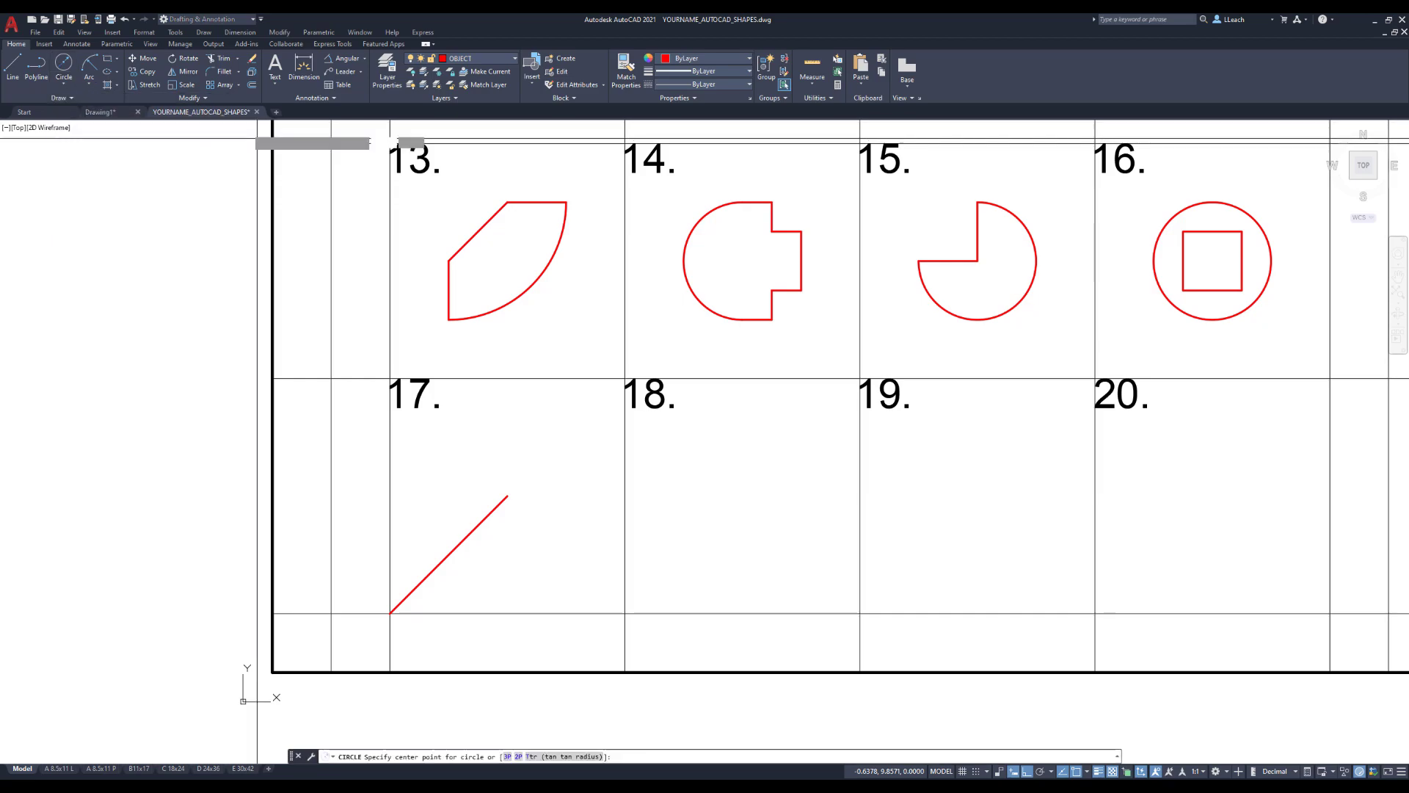
{"action": "left_click", "coordinate": [507, 496]}
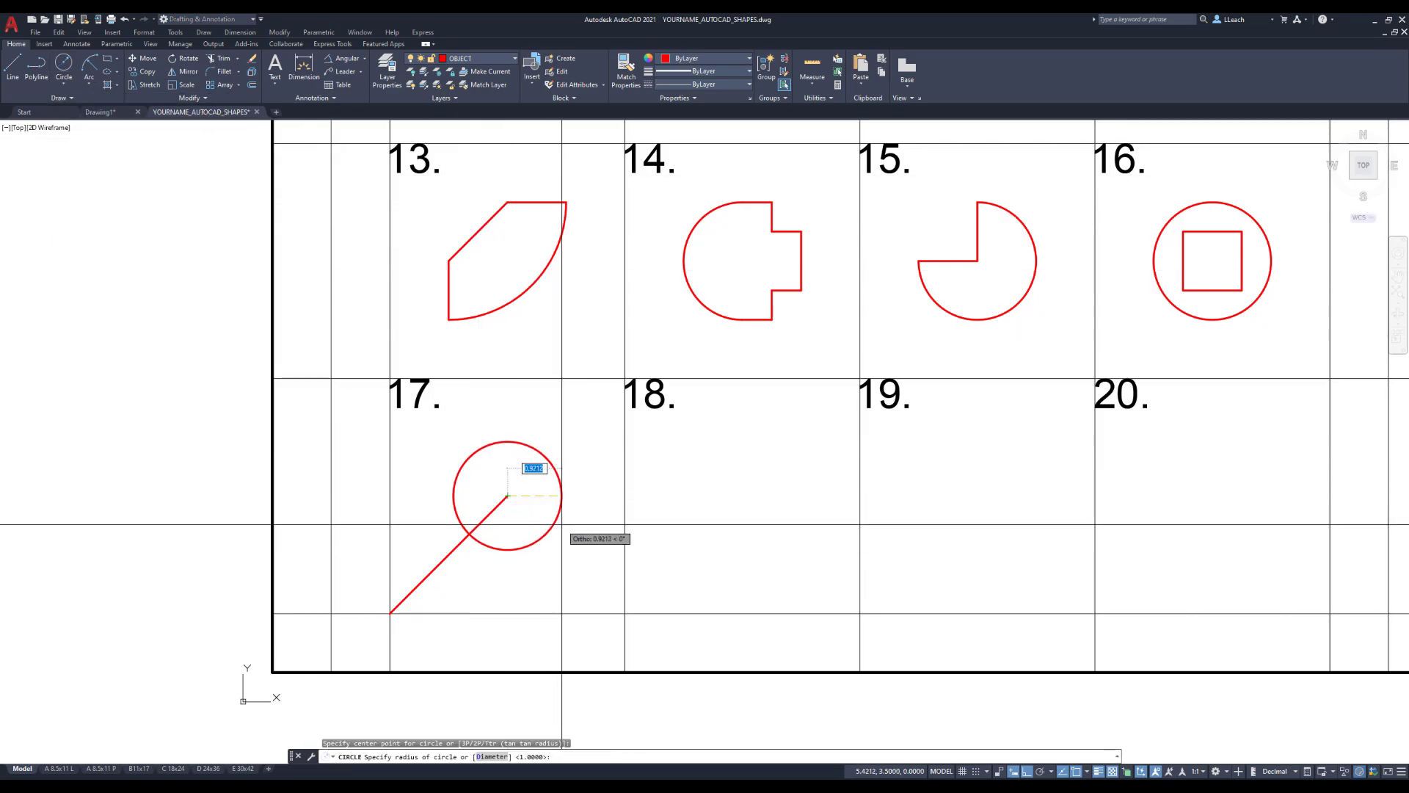
{"action": "type", "text": ".5"}
{"action": "key", "text": "Return"}
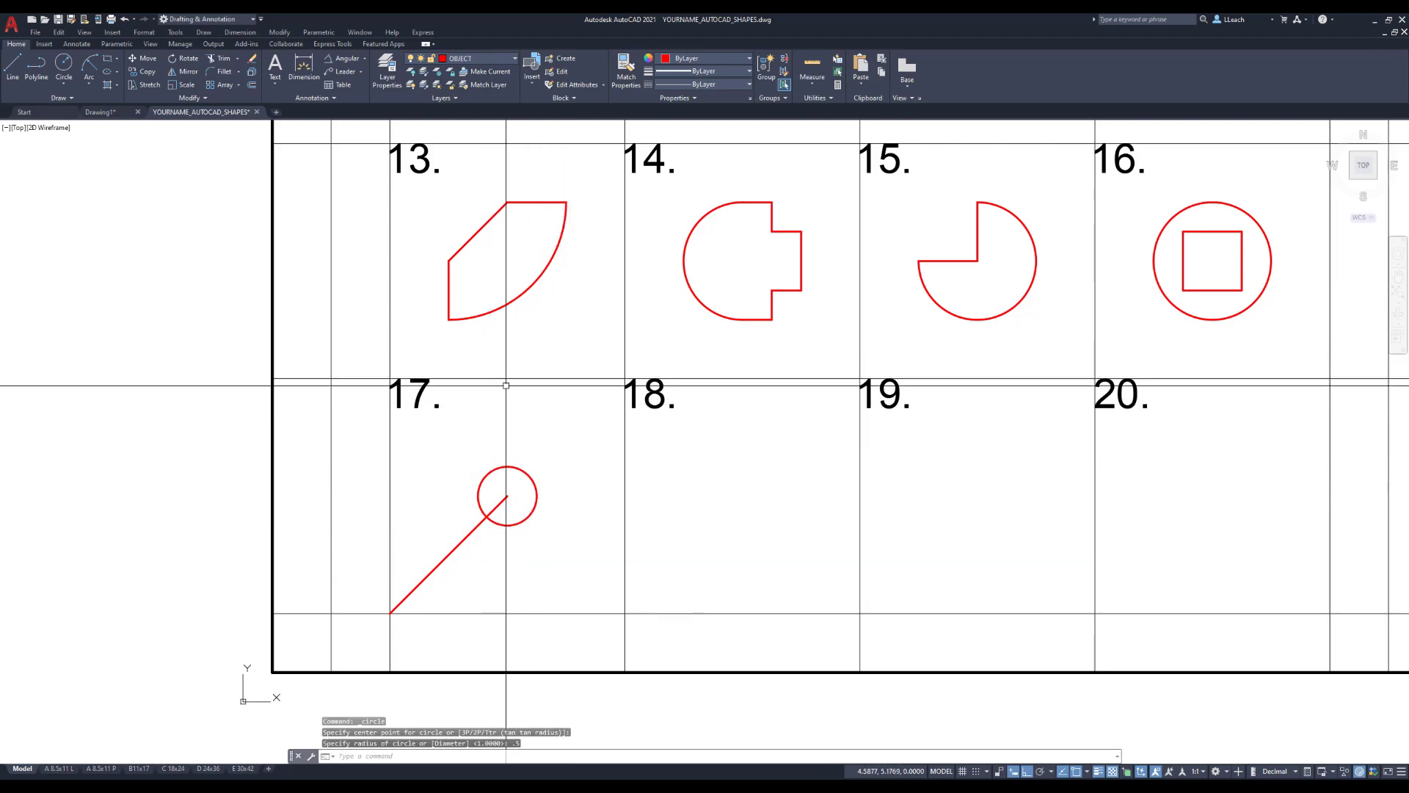
Draw an 8-sided polygon inscribed in a circle of radius 1, centred on the small circle in cell 17.
{"action": "left_click", "coordinate": [117, 60]}
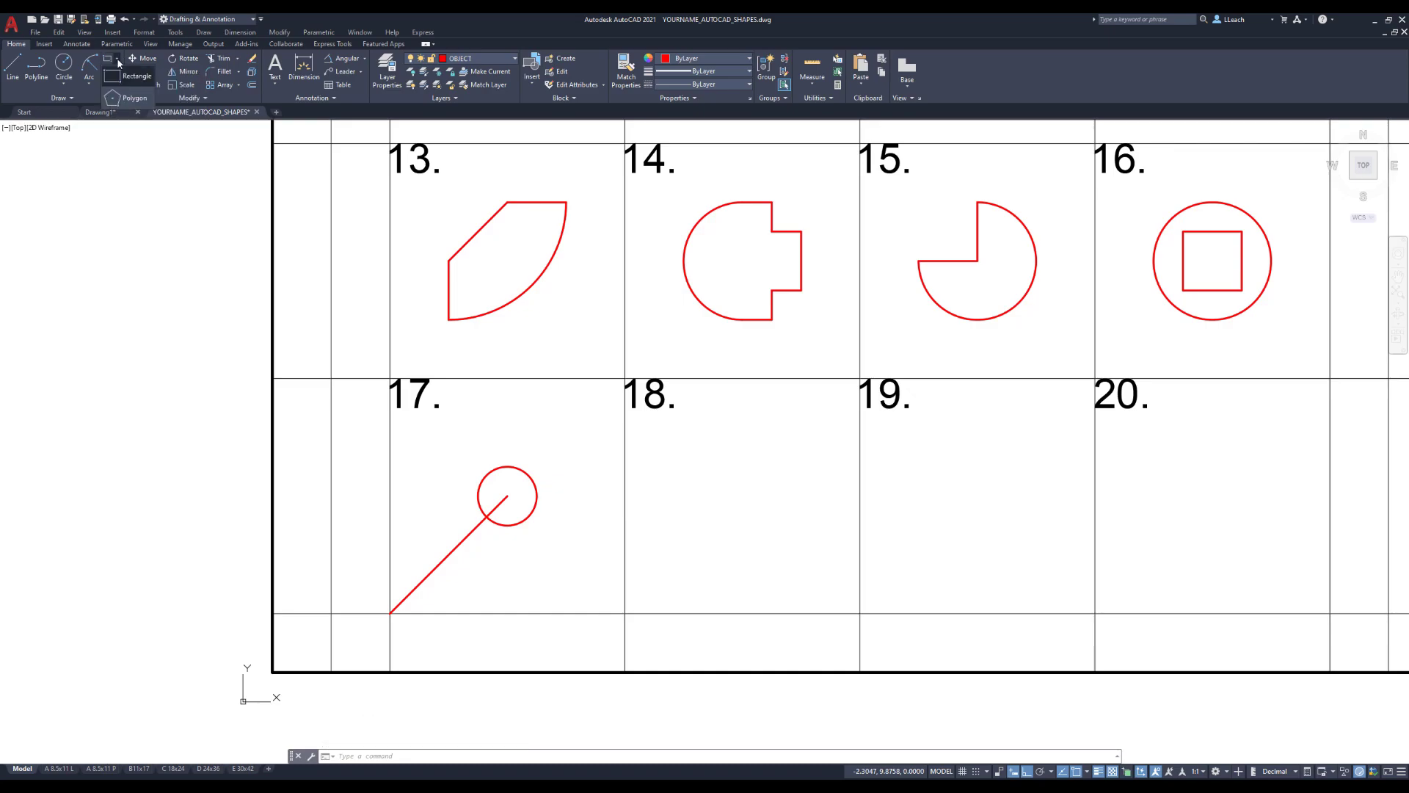
{"action": "left_click", "coordinate": [133, 100]}
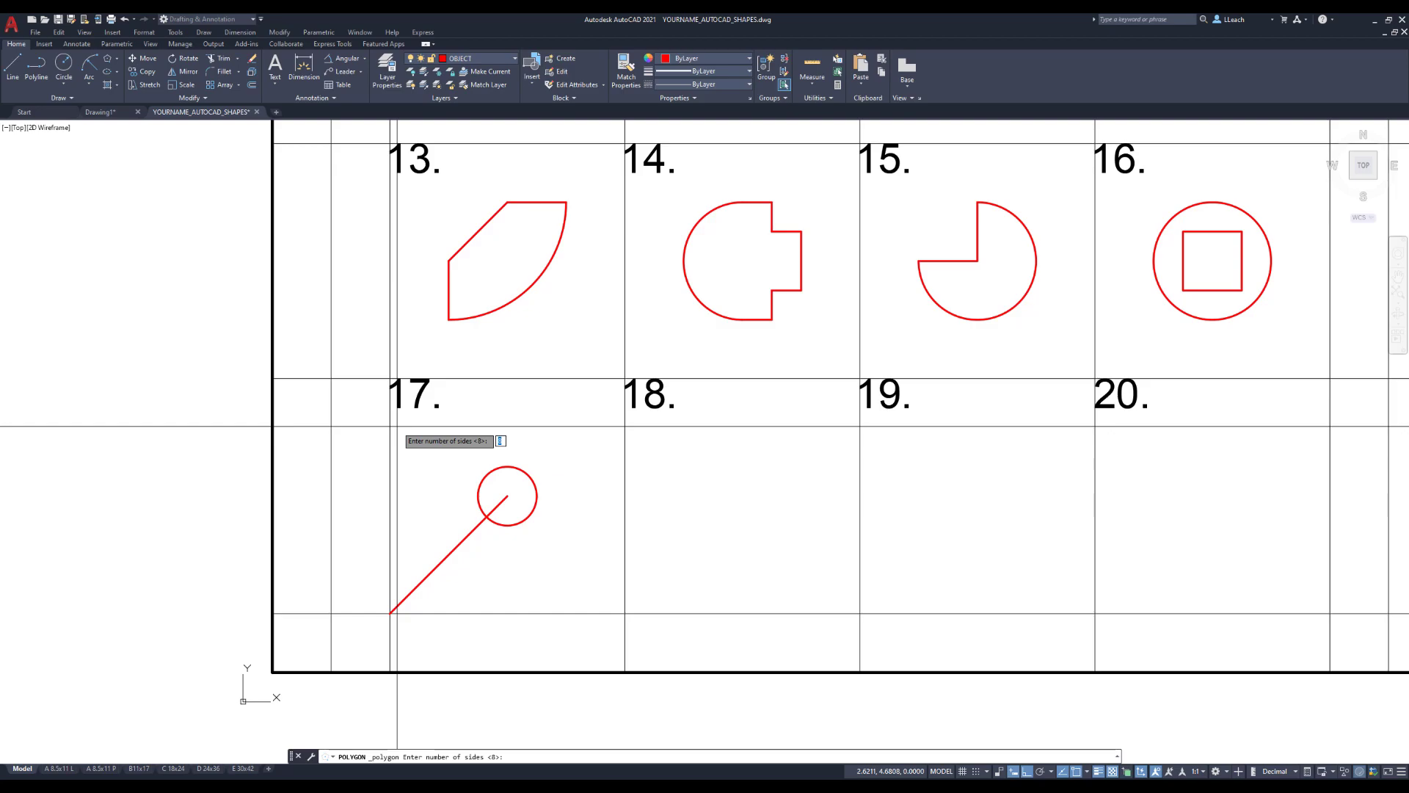
{"action": "key", "text": "Return"}
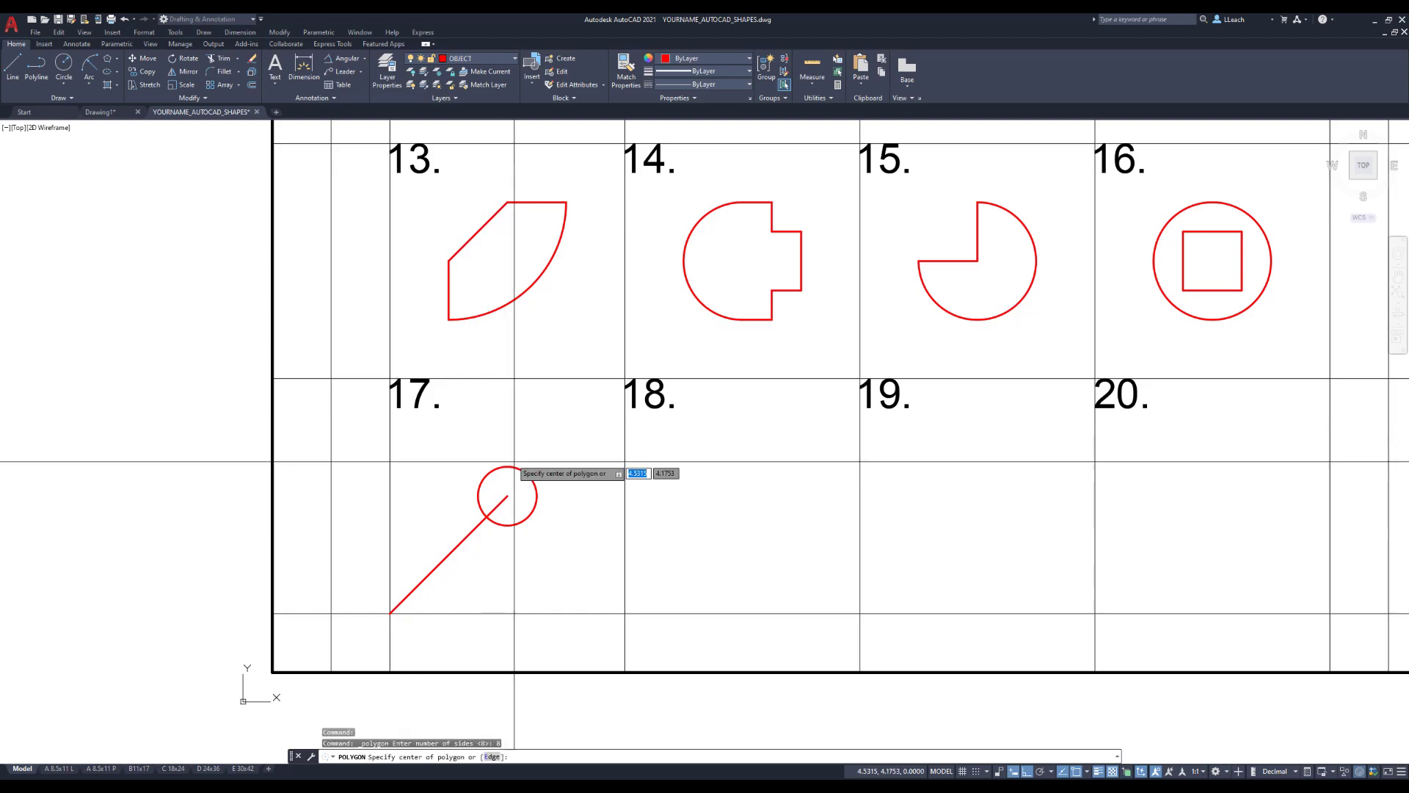
{"action": "left_click", "coordinate": [508, 496]}
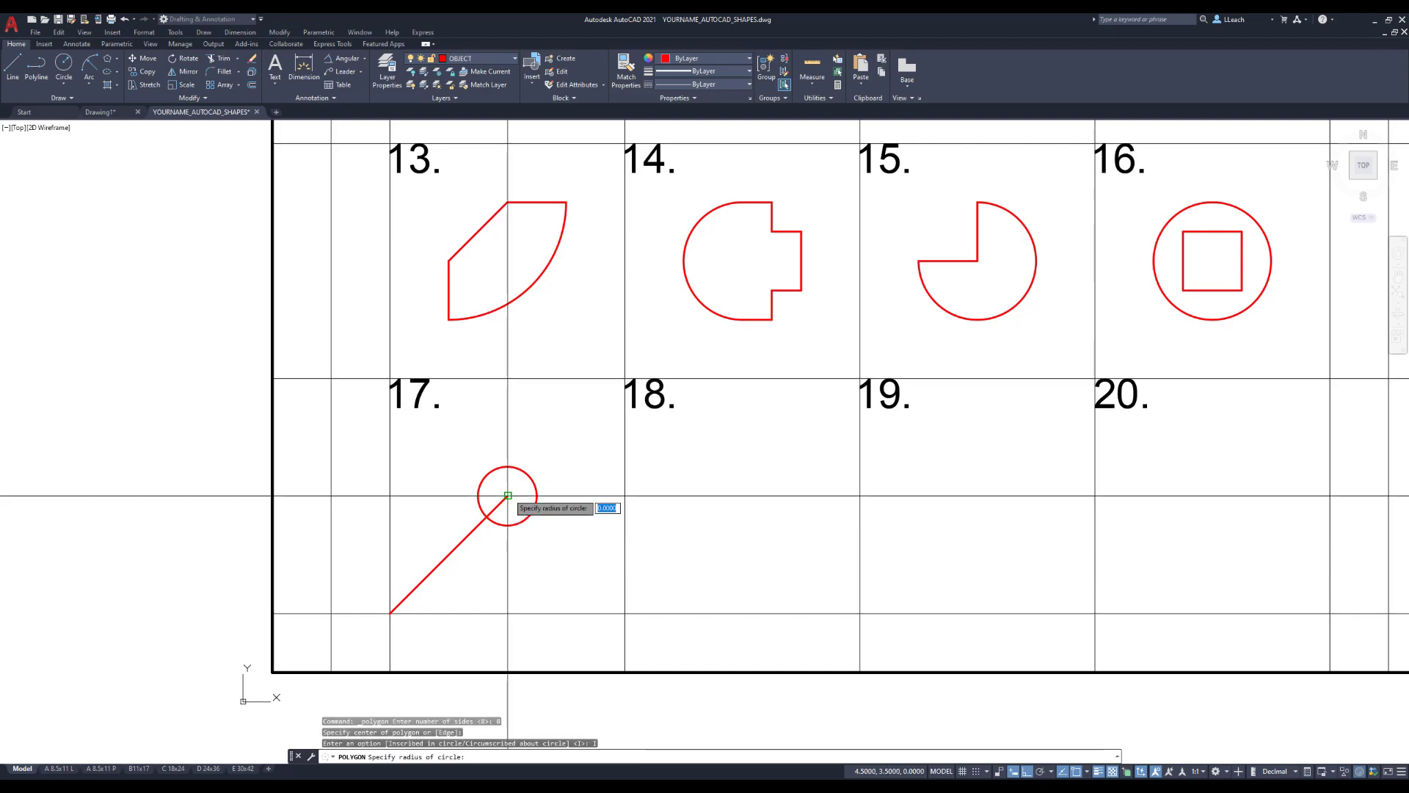
{"action": "left_click", "coordinate": [556, 524]}
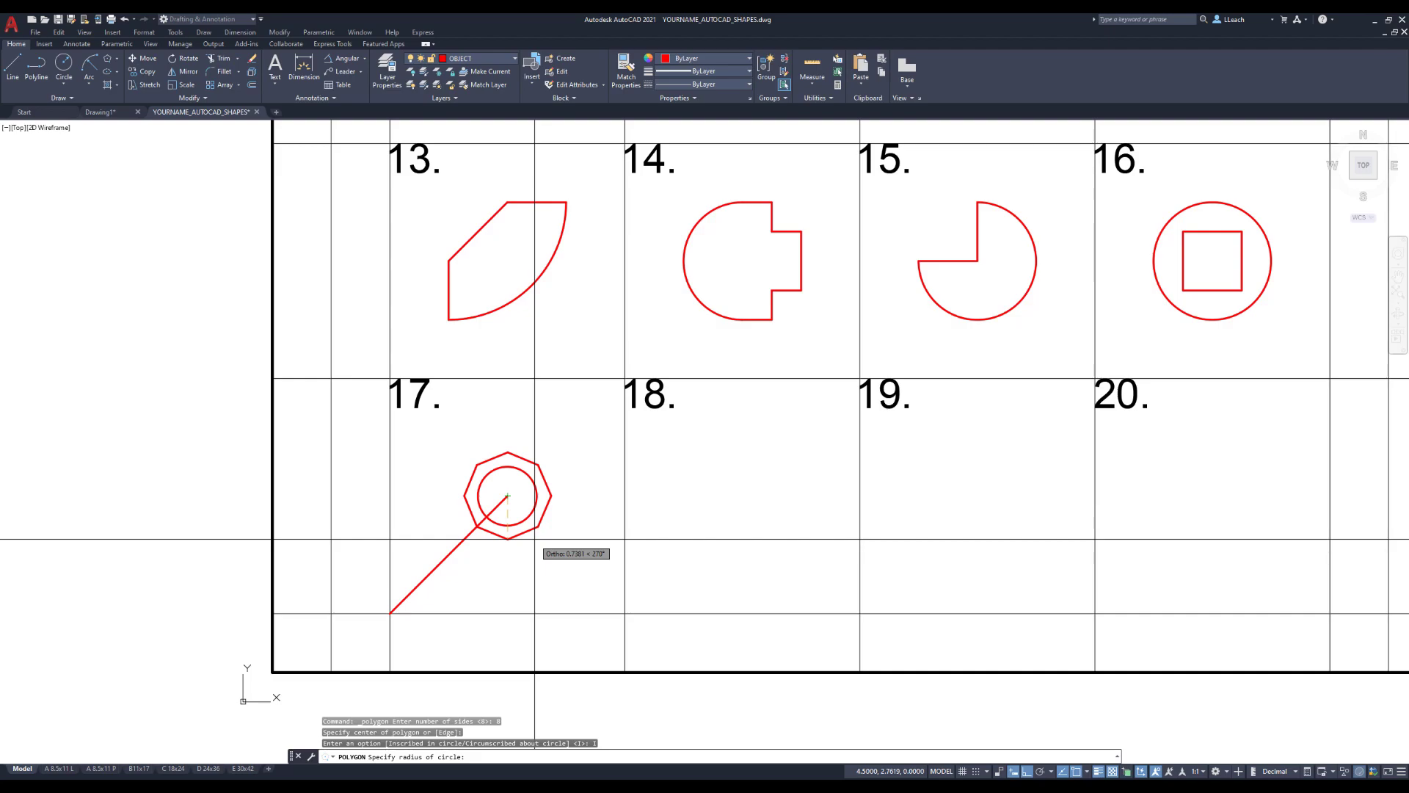
{"action": "type", "text": "1"}
{"action": "key", "text": "Return"}
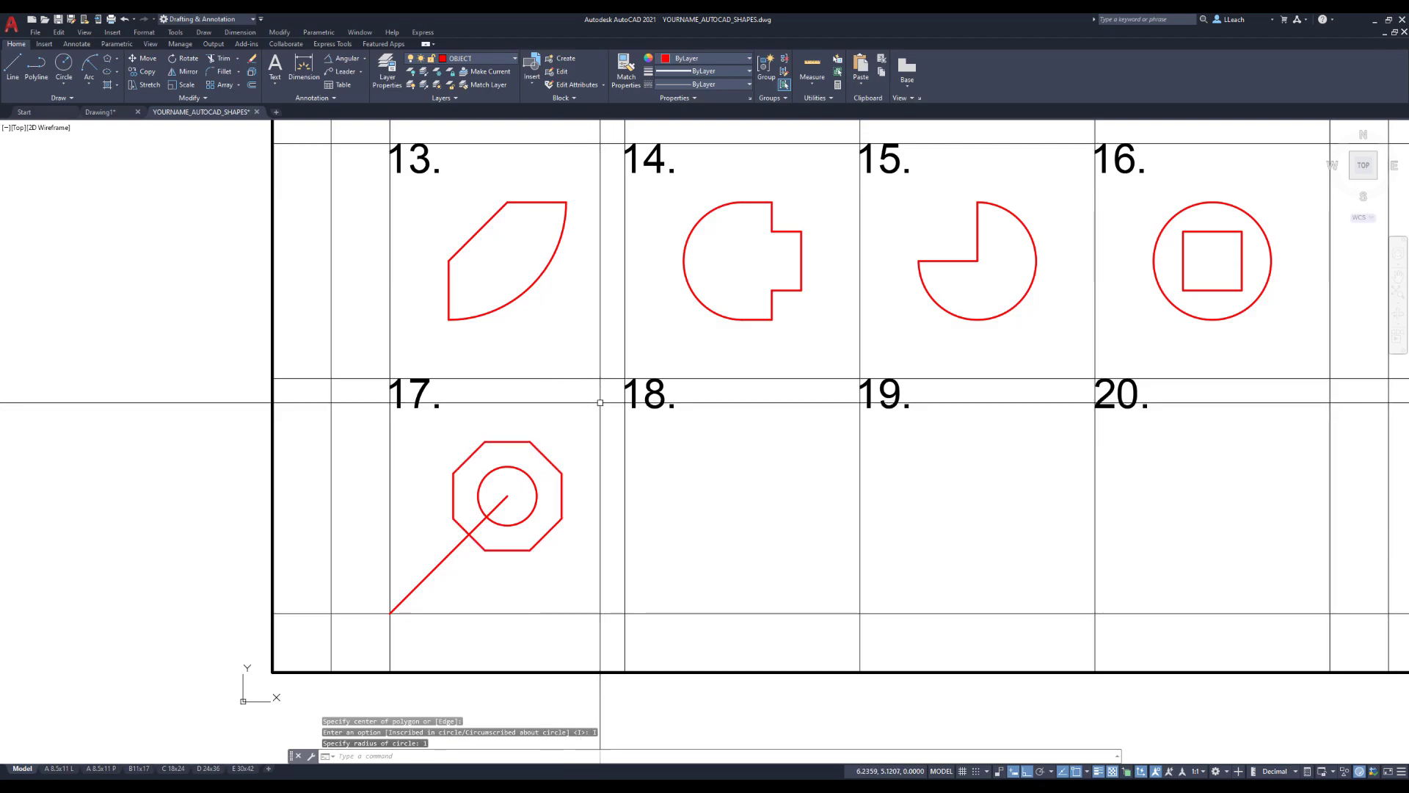
Erase the diagonal locating line in cell 17.
{"action": "type", "text": "e"}
{"action": "key", "text": "Return"}
{"action": "left_click", "coordinate": [455, 549]}
{"action": "key", "text": "Return"}
Draw a diagonal locating line from the lower-left corner of cell 18 to the relative point @2,2.
{"action": "mouse_move", "coordinate": [714, 482]}
{"action": "middle_mouse_down"}
{"action": "mouse_move", "coordinate": [570, 480]}
{"action": "mouse_move", "coordinate": [579, 456]}
{"action": "middle_mouse_up"}
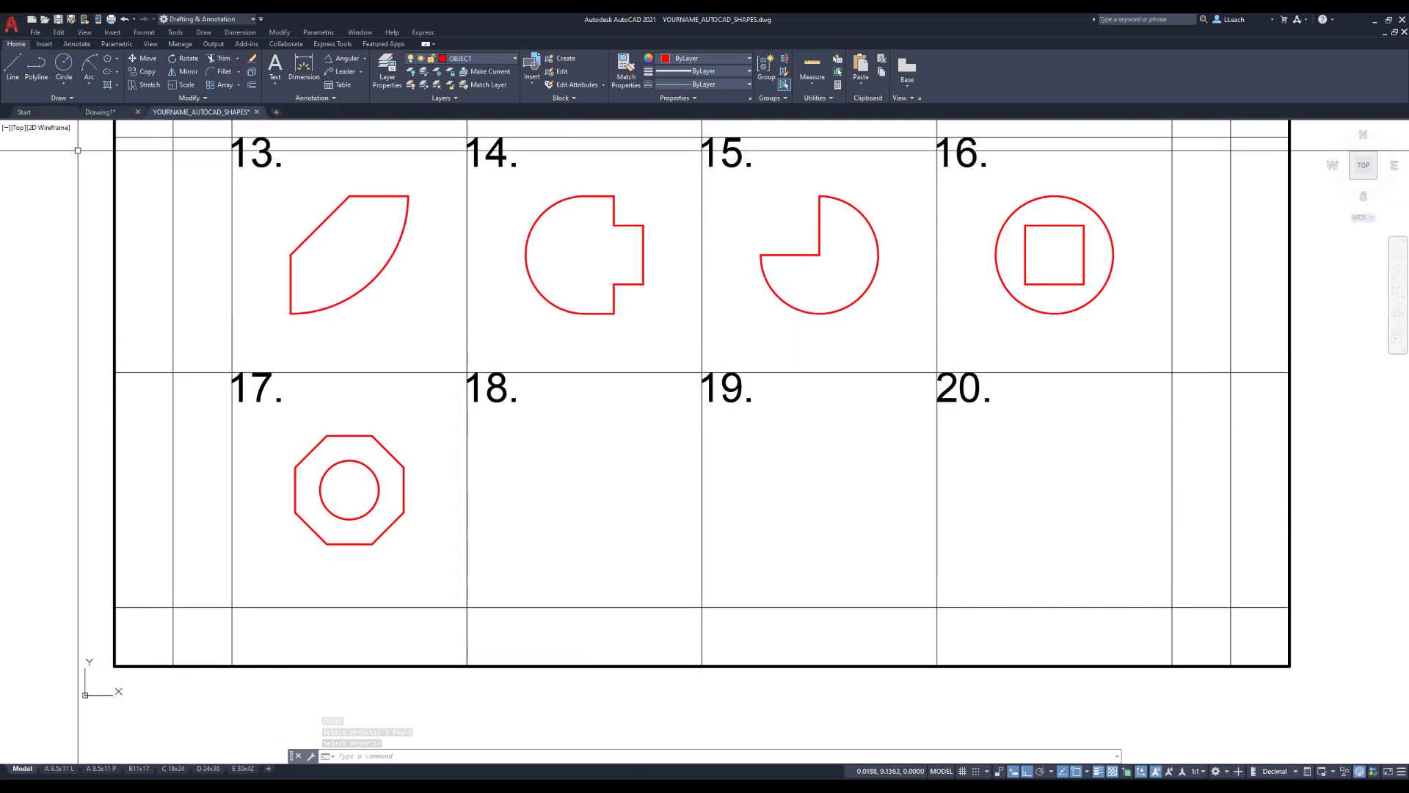
{"action": "left_click", "coordinate": [13, 65]}
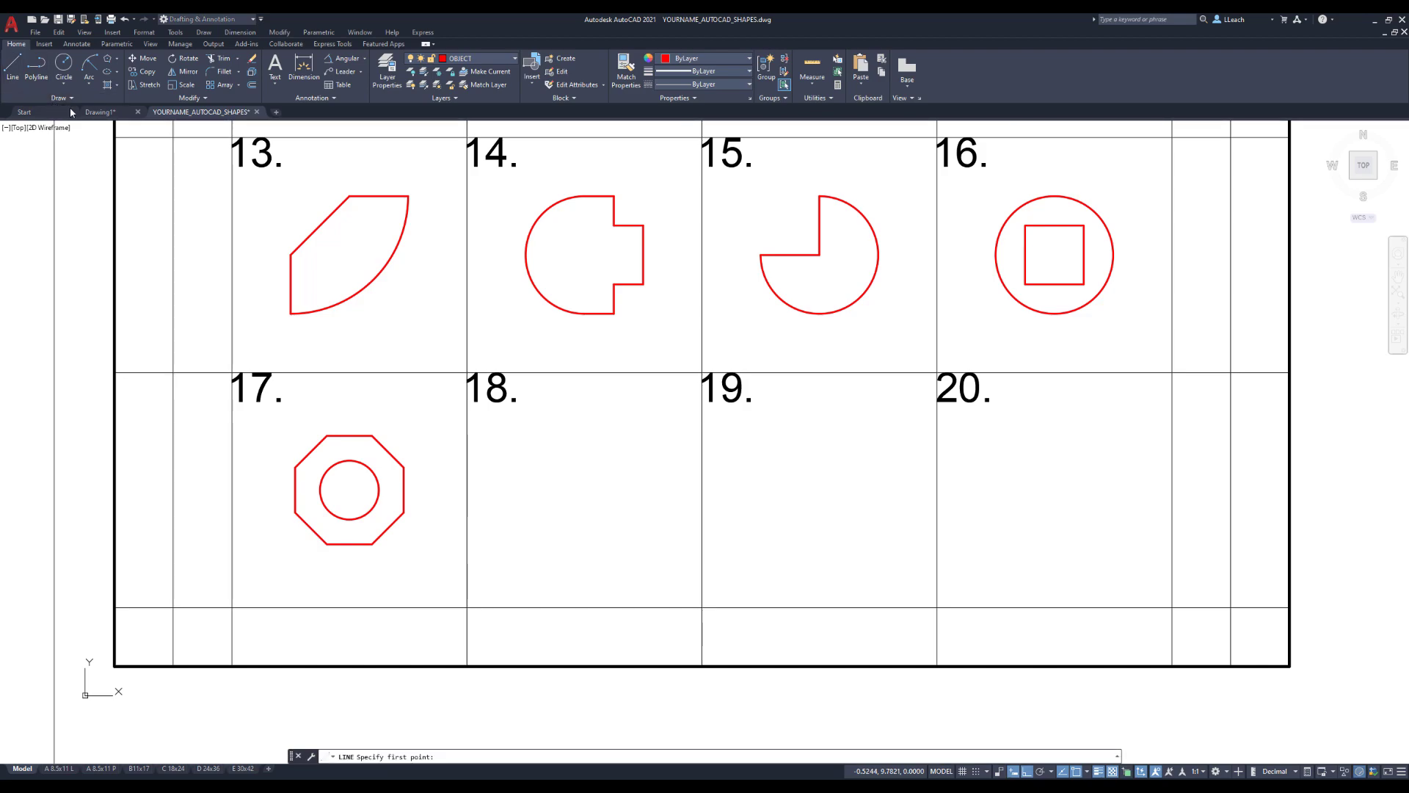
{"action": "left_click", "coordinate": [466, 607]}
{"action": "type", "text": "@2,2"}
{"action": "key", "text": "Return"}
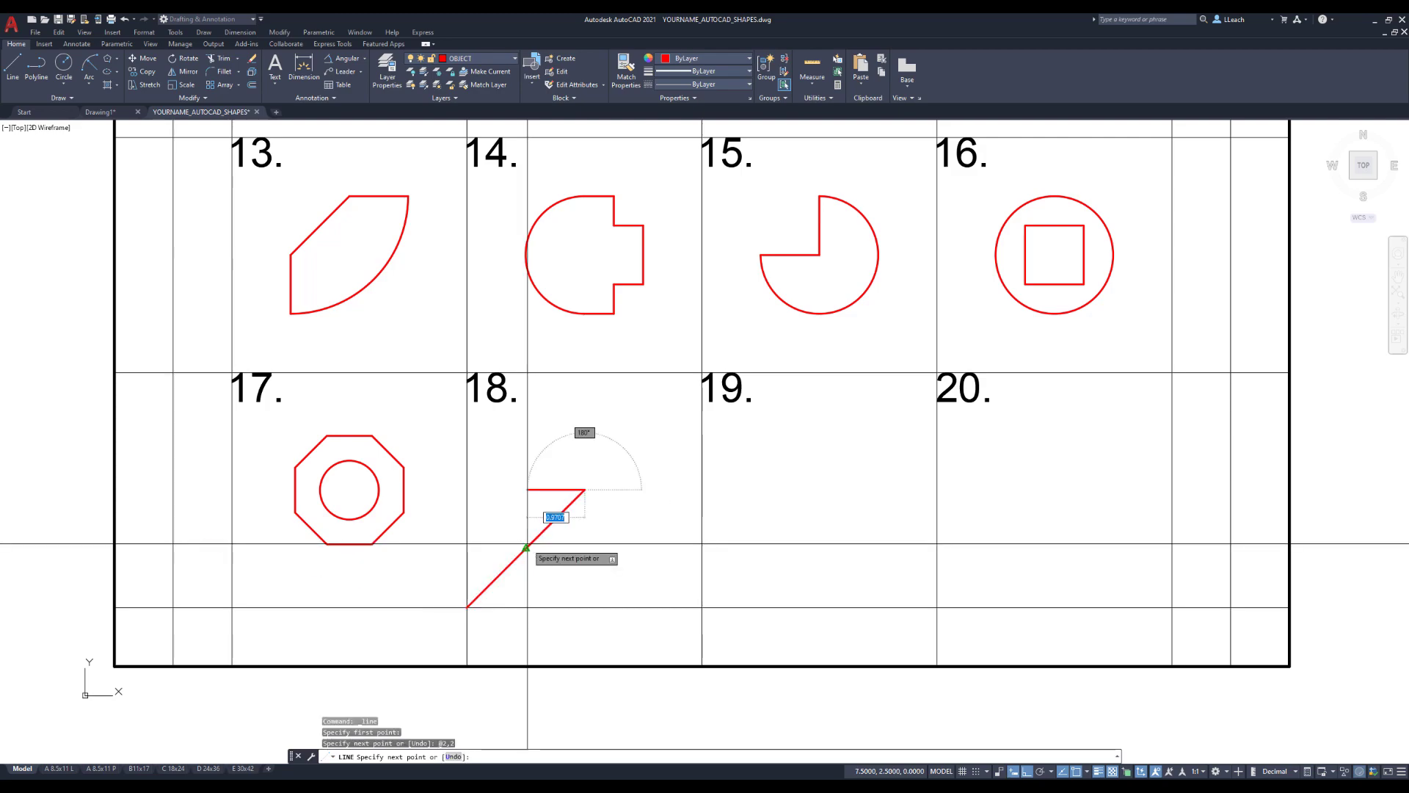
Draw a circle of radius 1 centred on the free end of the locating line in cell 18.
{"action": "key", "text": "Escape"}
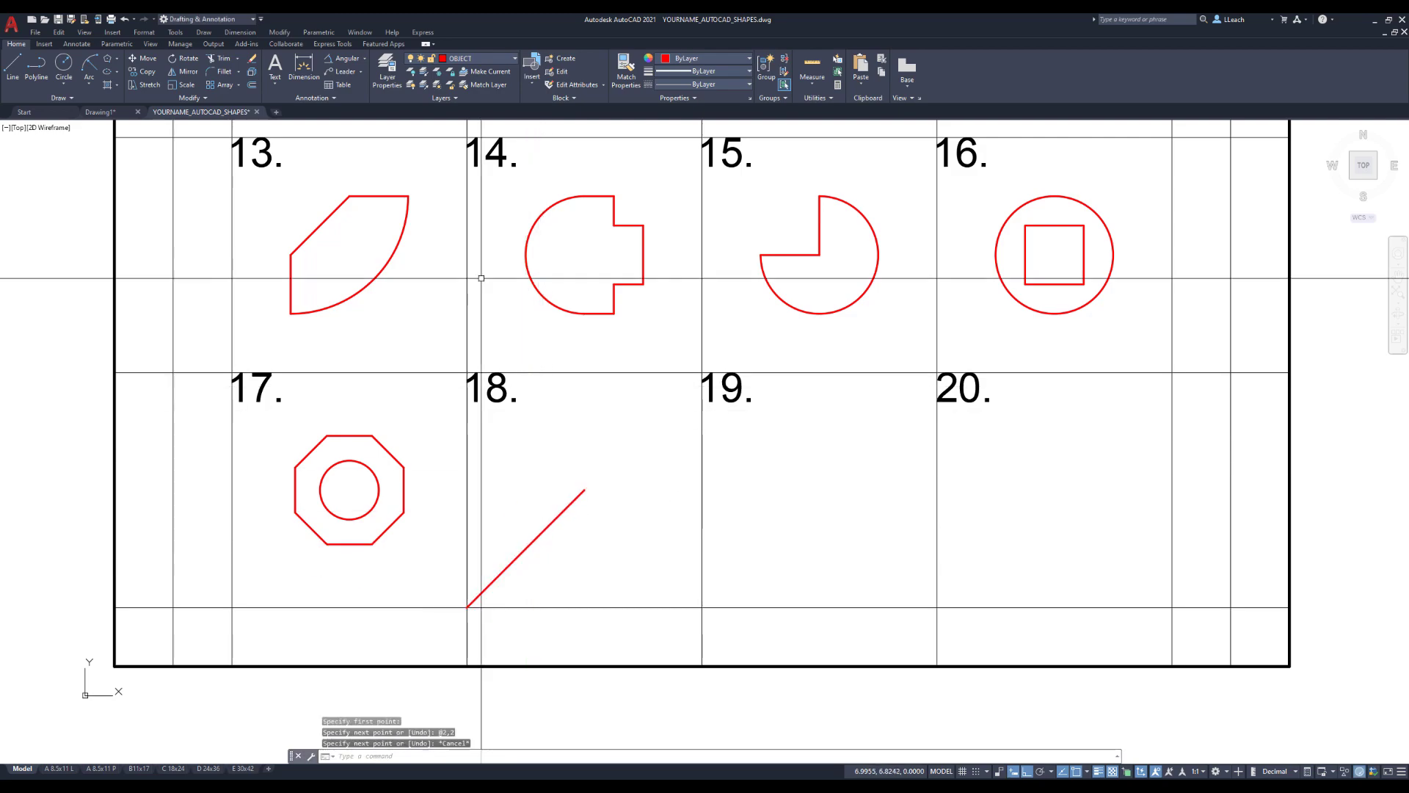
{"action": "left_click", "coordinate": [69, 85]}
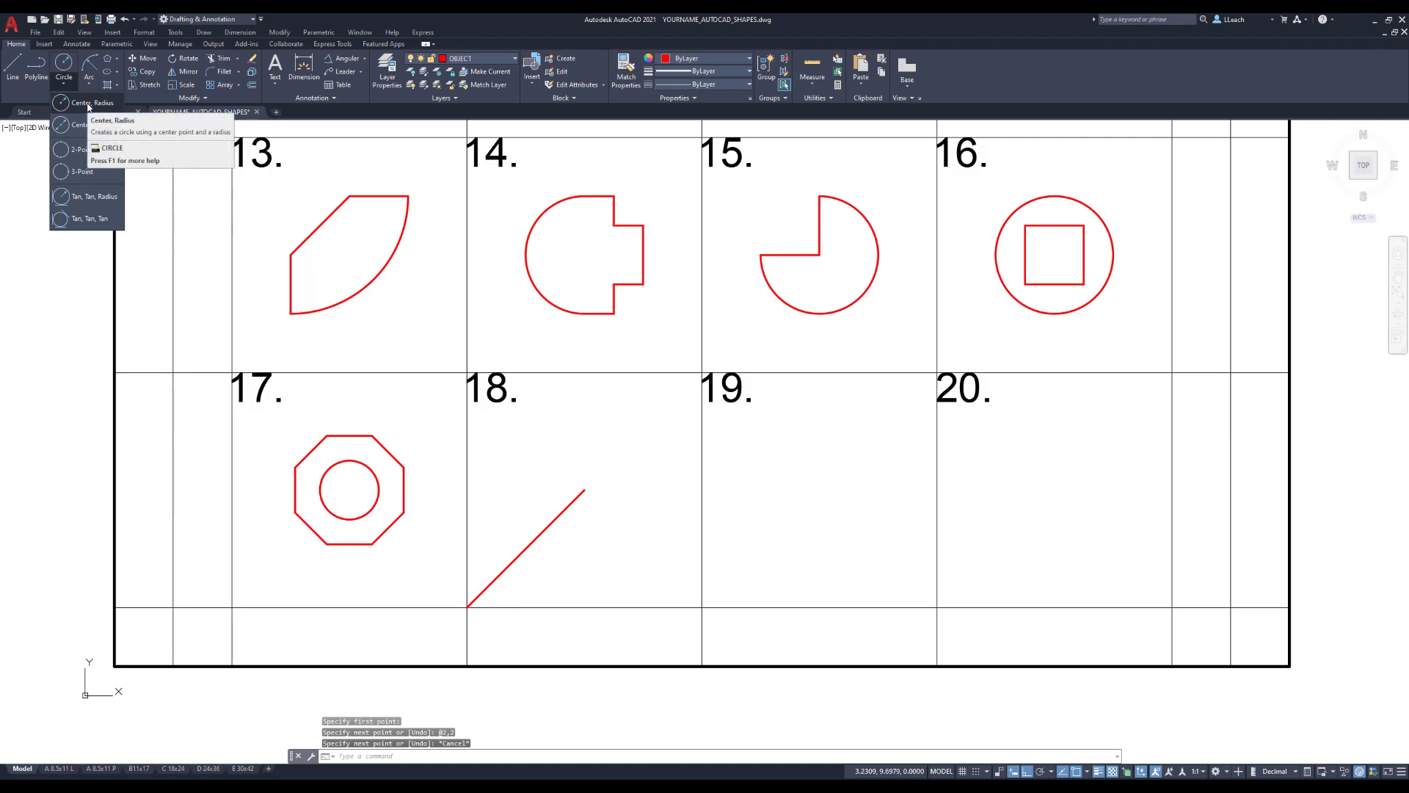
{"action": "left_click", "coordinate": [88, 104]}
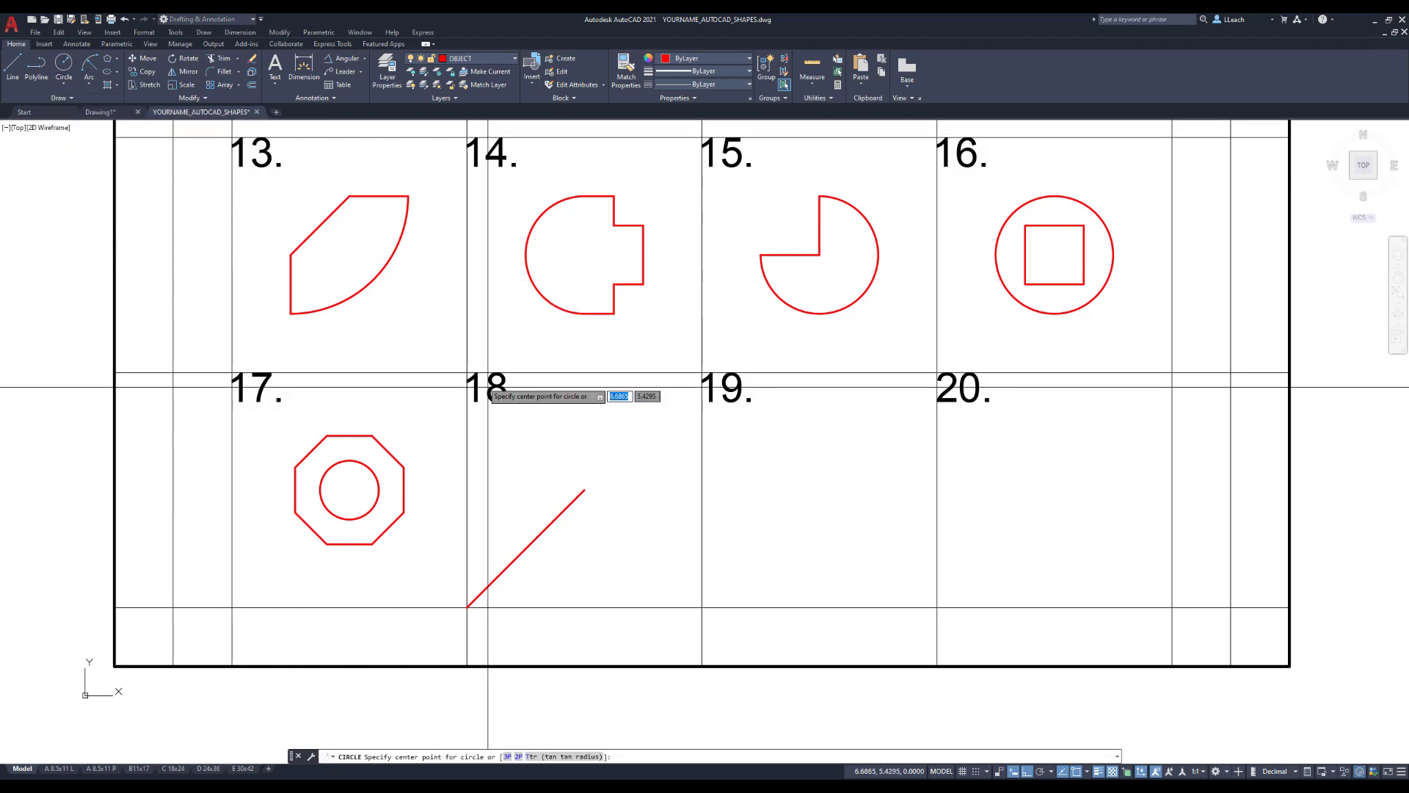
{"action": "left_click", "coordinate": [585, 490]}
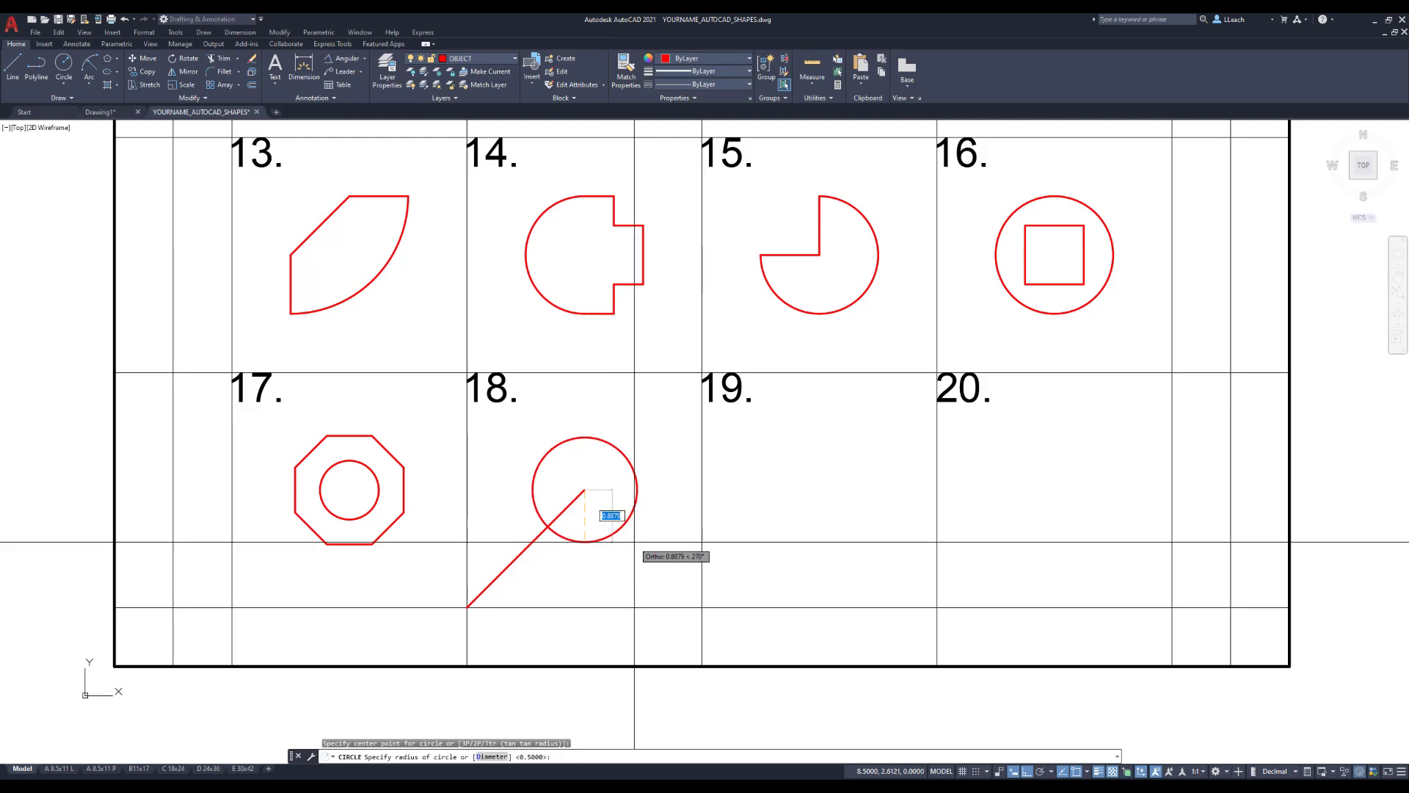
{"action": "type", "text": "1"}
{"action": "key", "text": "Return"}
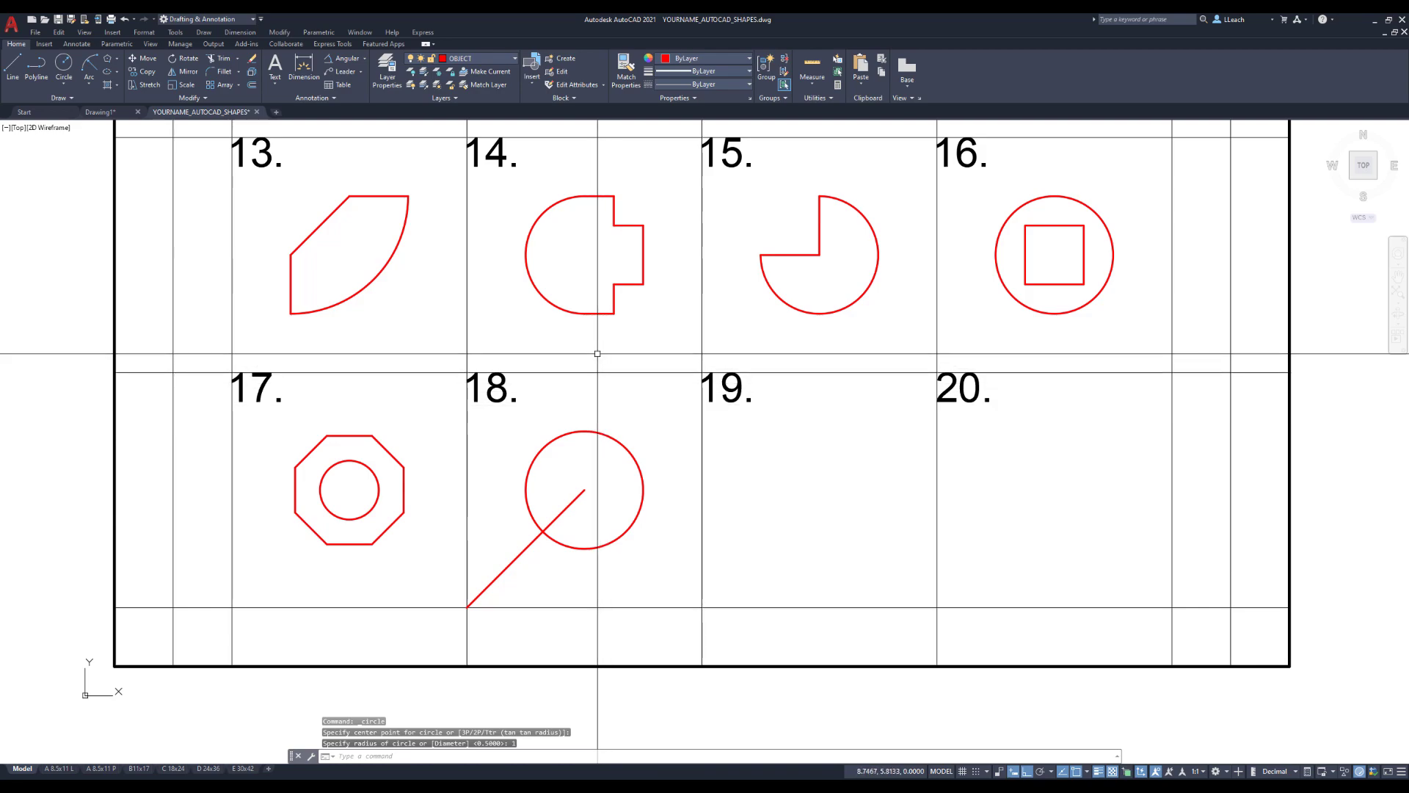
{"action": "key", "text": "Escape"}
Draw a .5 horizontal locating line to the right from the centre of the circle in cell 18.
{"action": "left_click", "coordinate": [16, 71]}
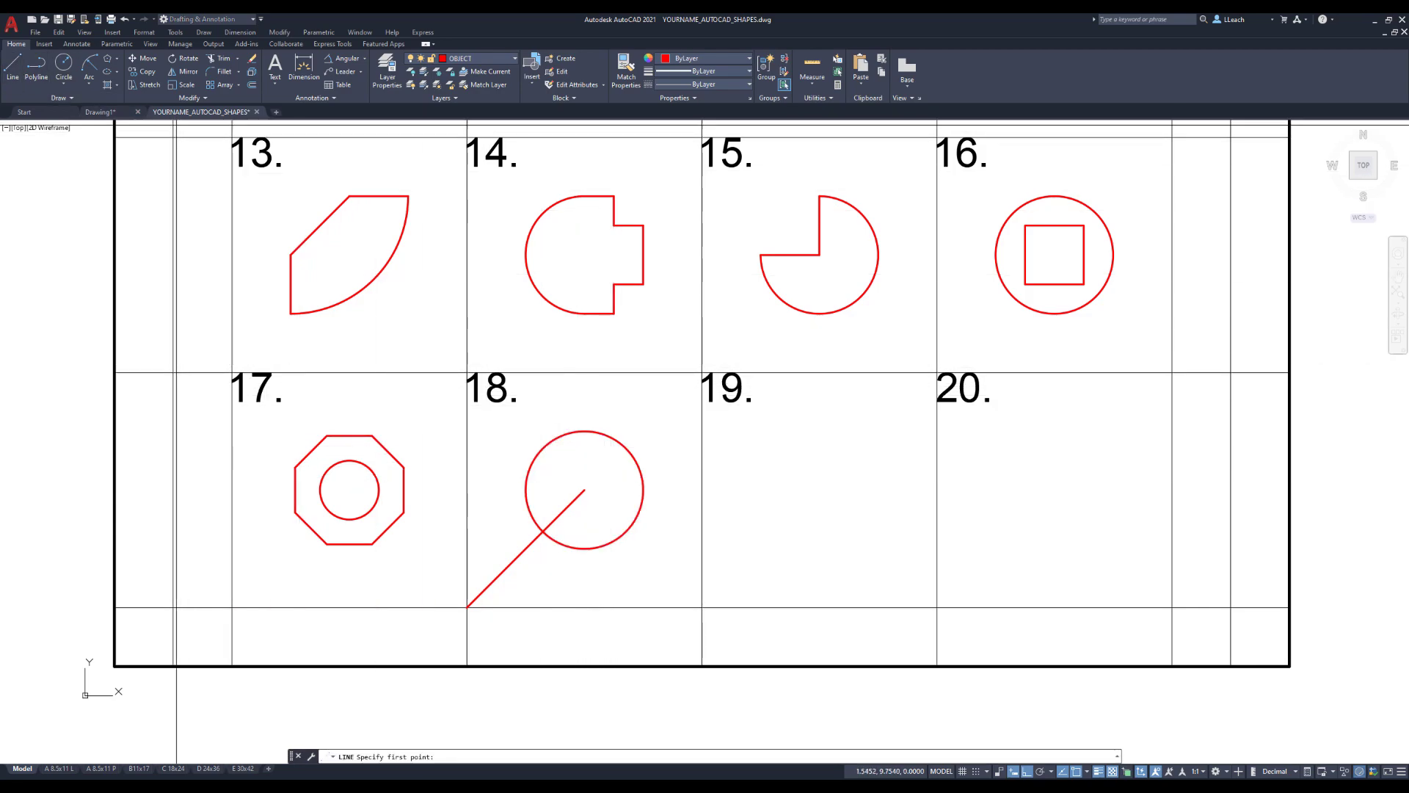
{"action": "left_click", "coordinate": [584, 490]}
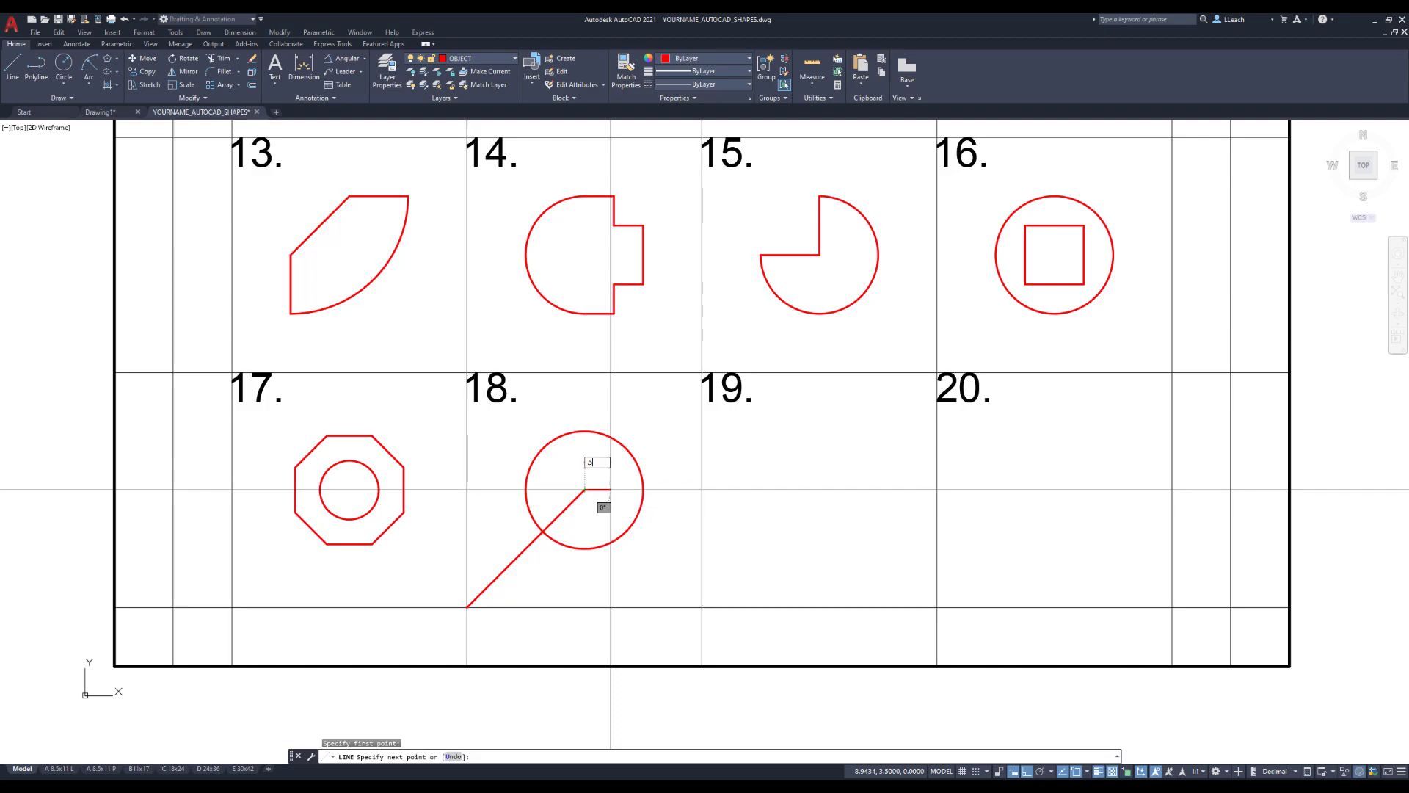
{"action": "type", "text": ".5"}
{"action": "key", "text": "Return"}
{"action": "key", "text": "Escape"}
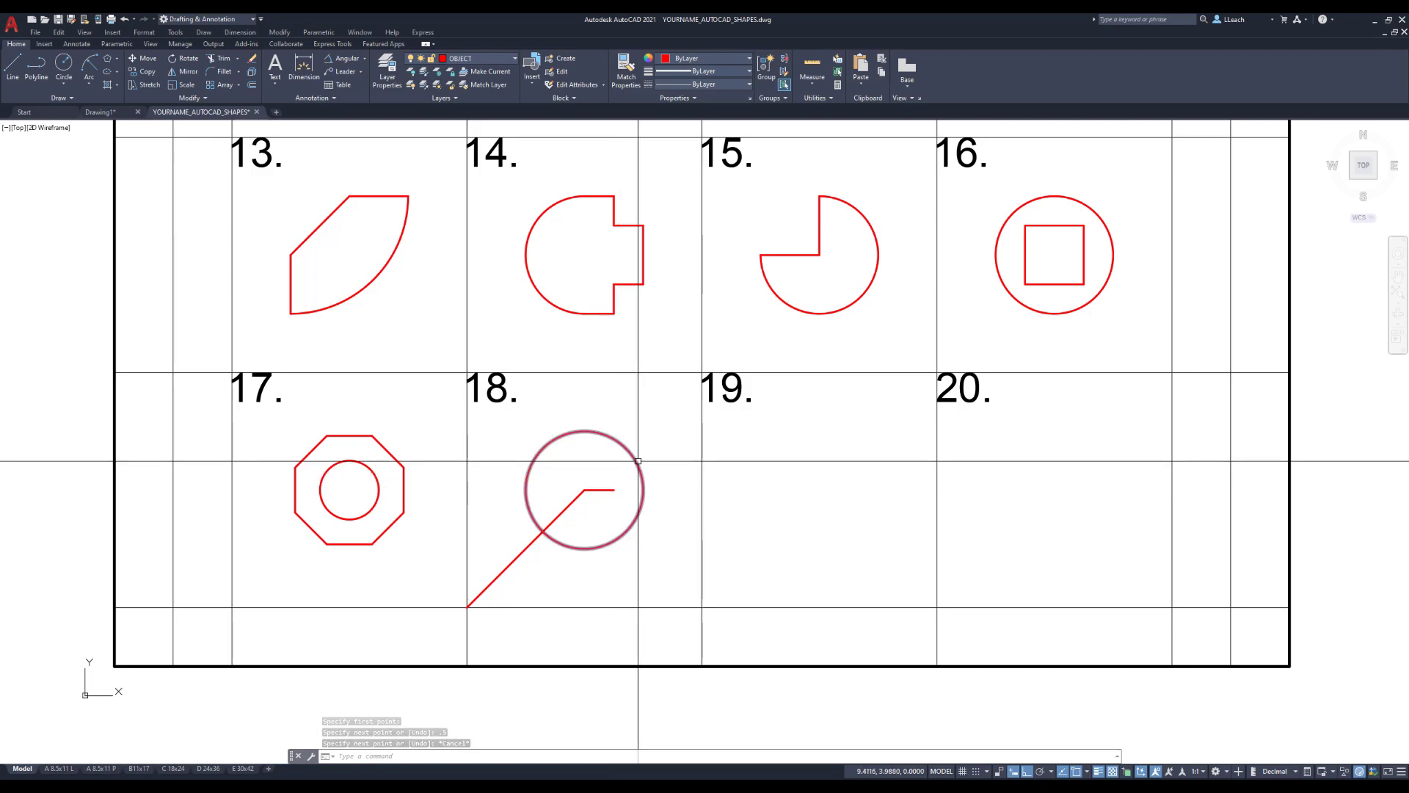
Draw a circle of radius .8 centred on the right end of the short horizontal line in cell 18.
{"action": "left_click", "coordinate": [66, 85]}
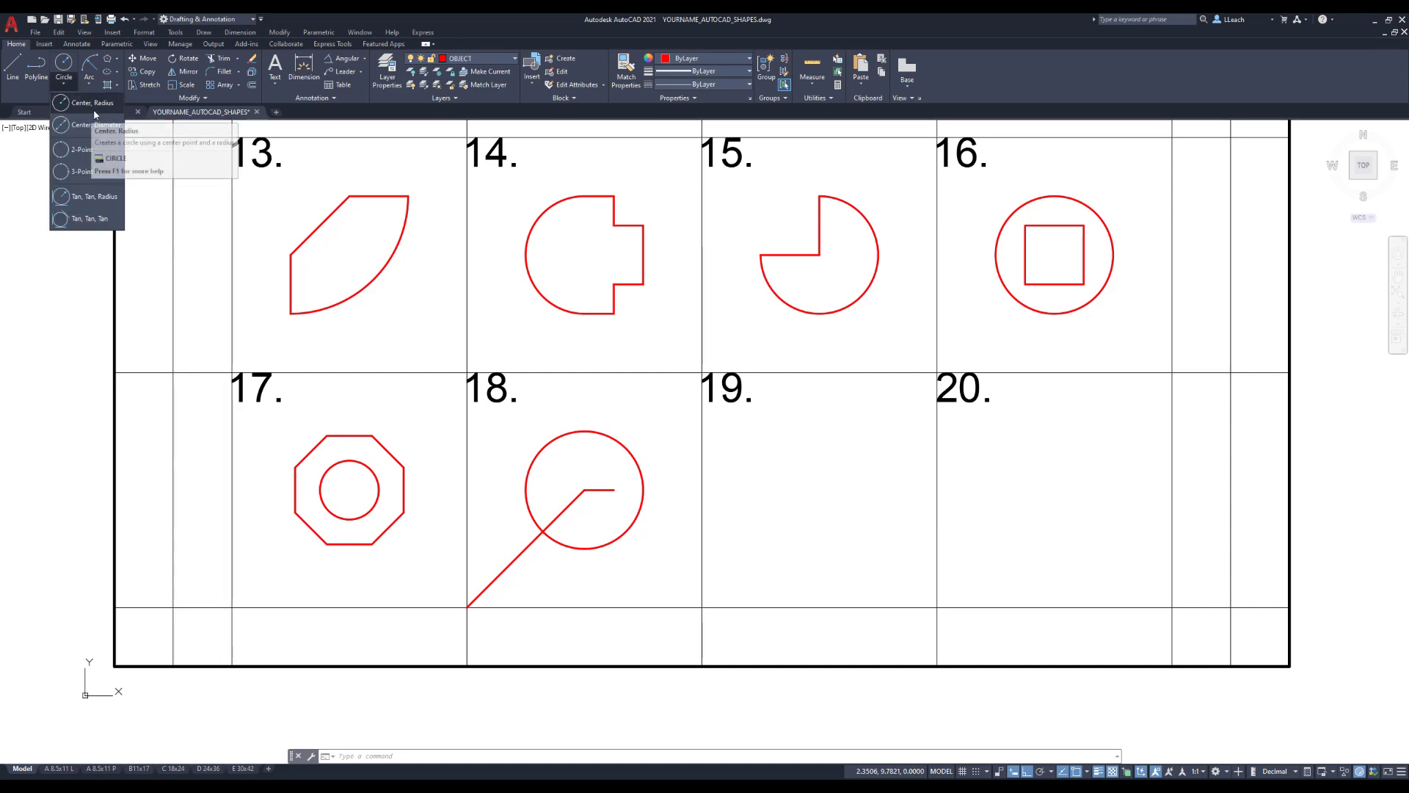
{"action": "left_click", "coordinate": [95, 108]}
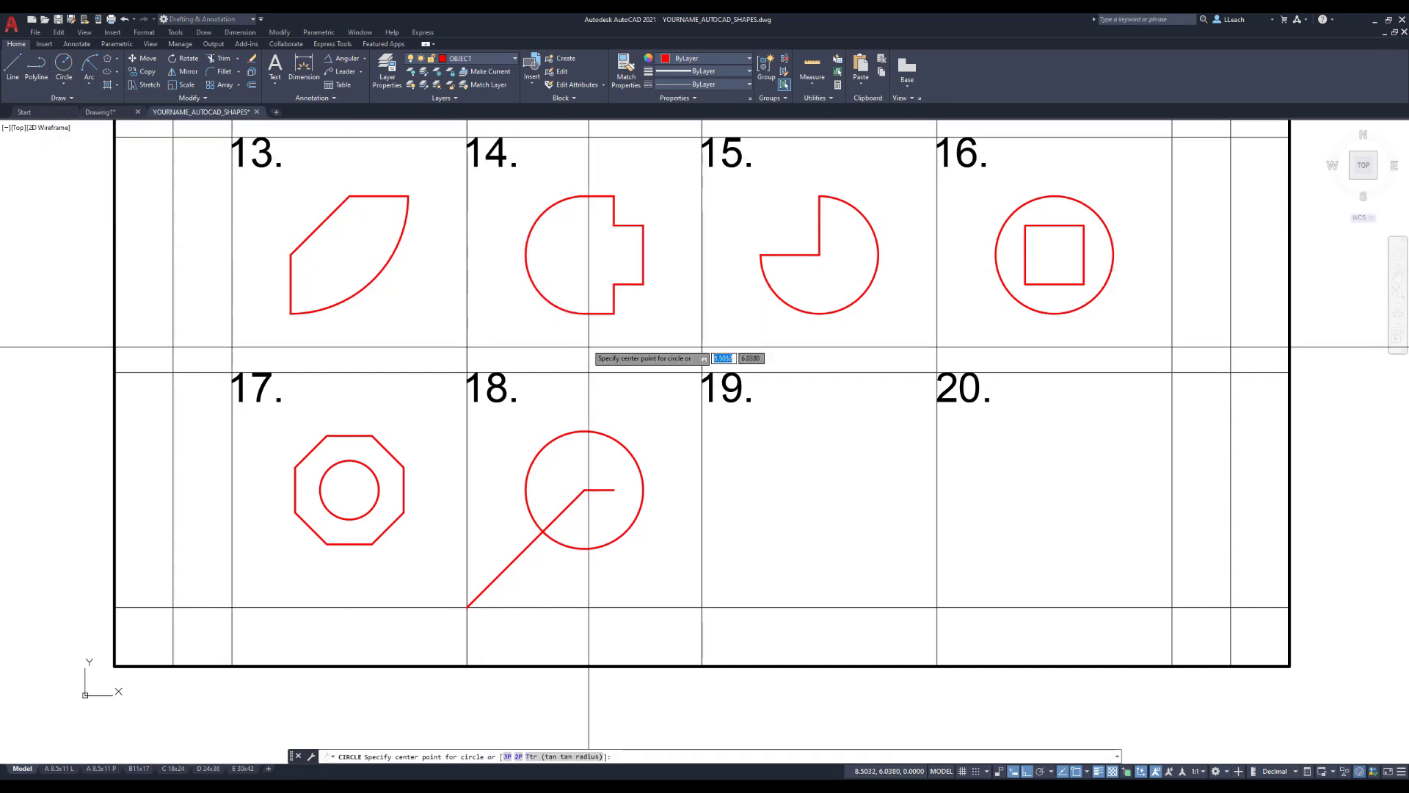
{"action": "left_click", "coordinate": [614, 489]}
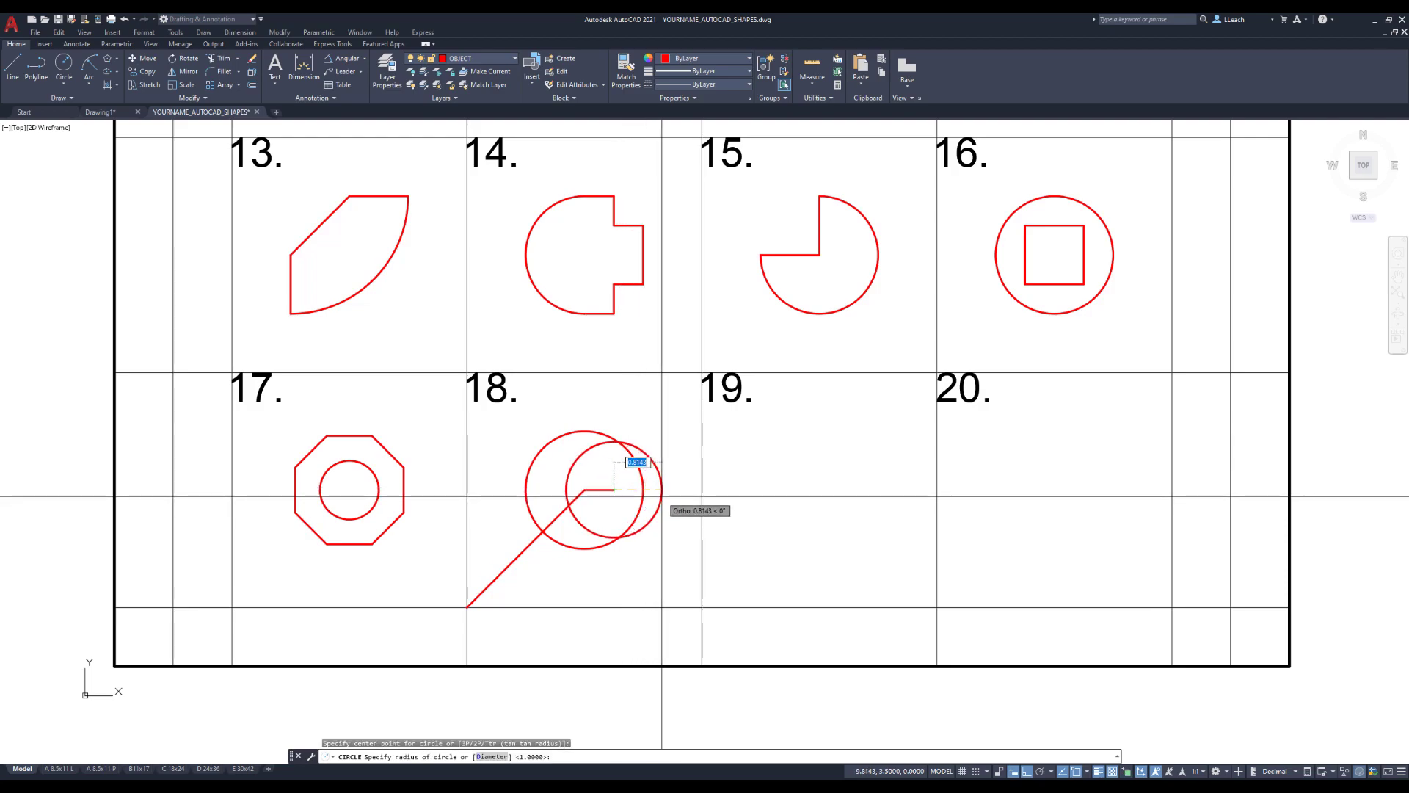
{"action": "type", "text": ".8"}
{"action": "key", "text": "Return"}
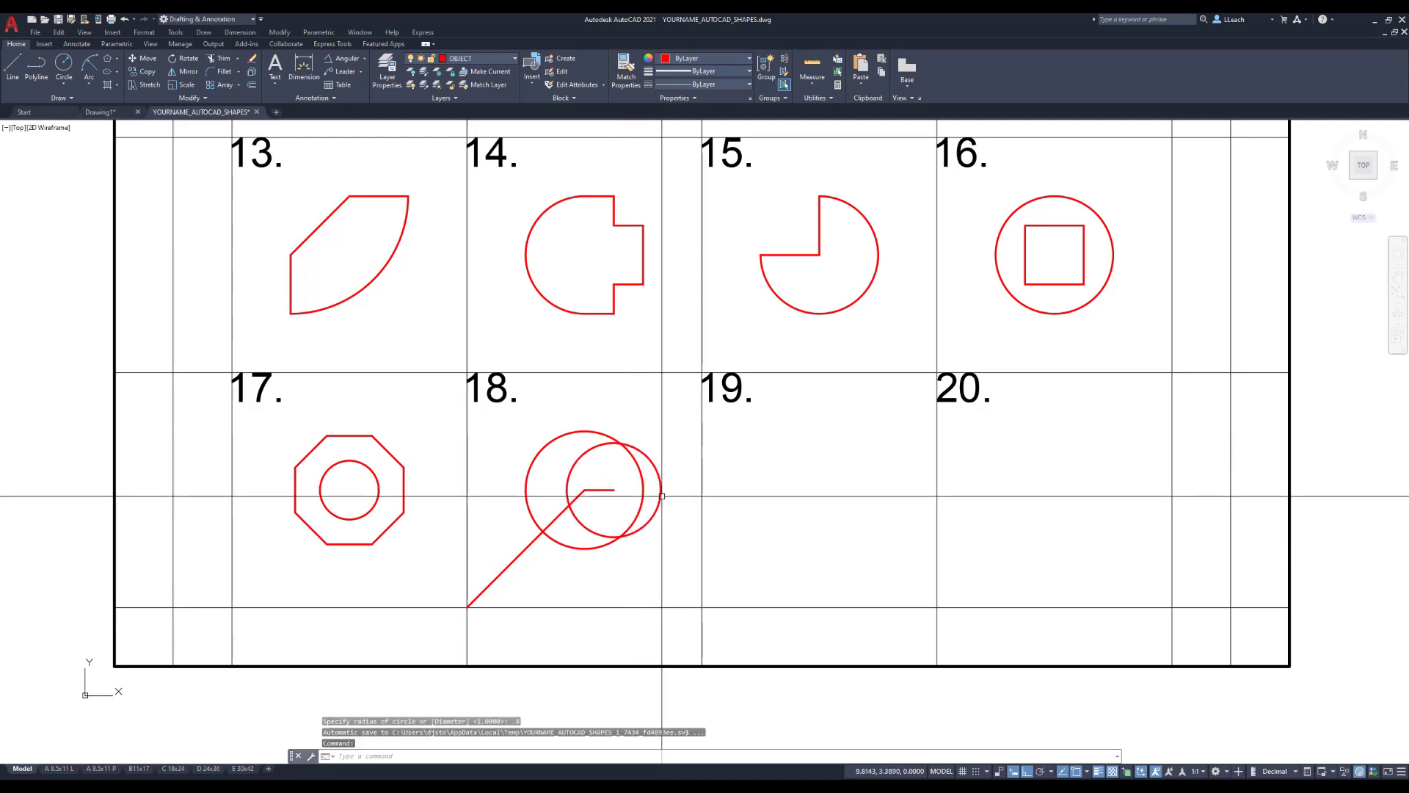
{"action": "key", "text": "Escape"}
Erase the diagonal and the short horizontal locating lines in cell 18.
{"action": "type", "text": "e"}
{"action": "key", "text": "Return"}
{"action": "left_click", "coordinate": [570, 512]}
{"action": "left_click", "coordinate": [571, 512]}
{"action": "key", "text": "Return"}
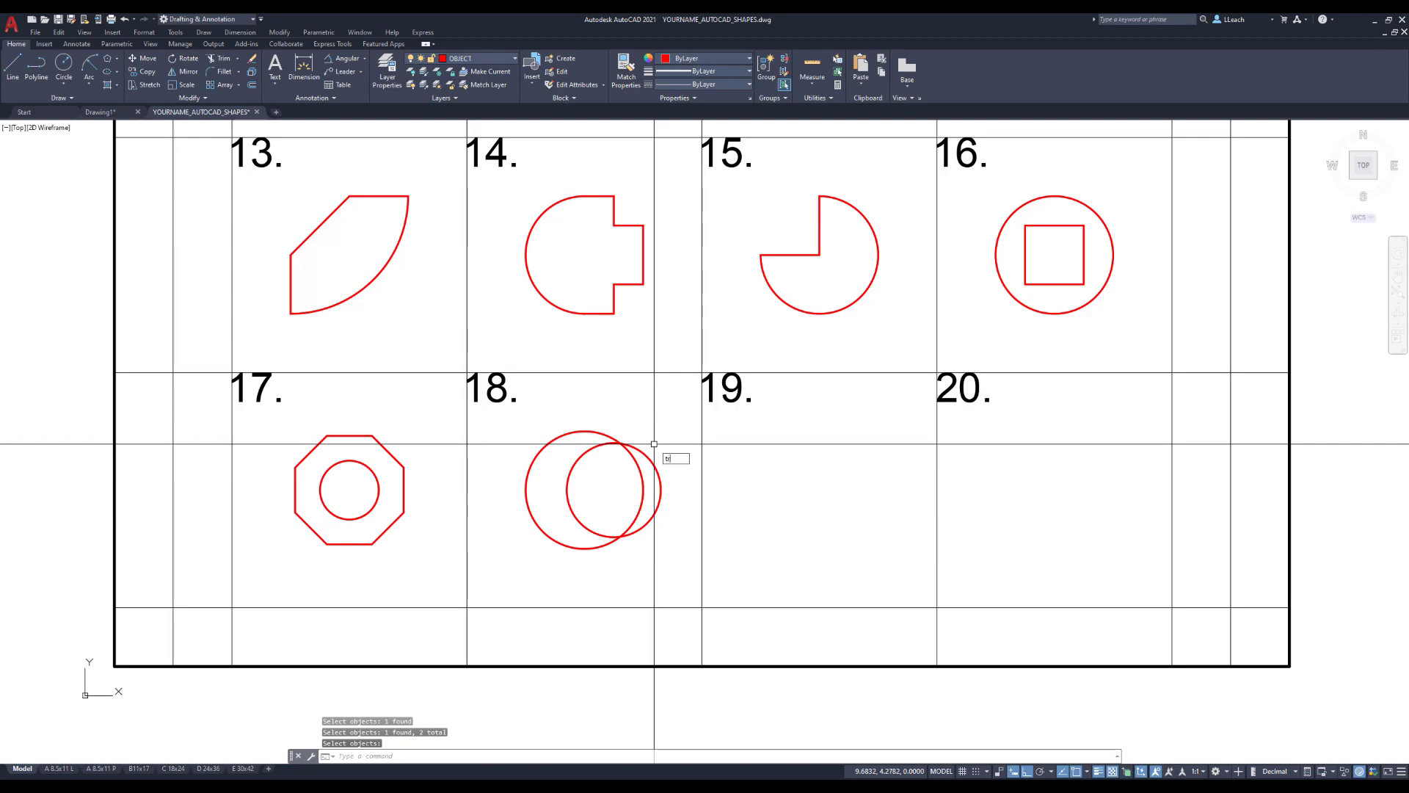
Trim the right-hand arcs of both overlapping circles in cell 18 to leave a crescent.
{"action": "key", "text": "Return"}
{"action": "left_click", "coordinate": [651, 477]}
{"action": "left_click", "coordinate": [644, 481]}
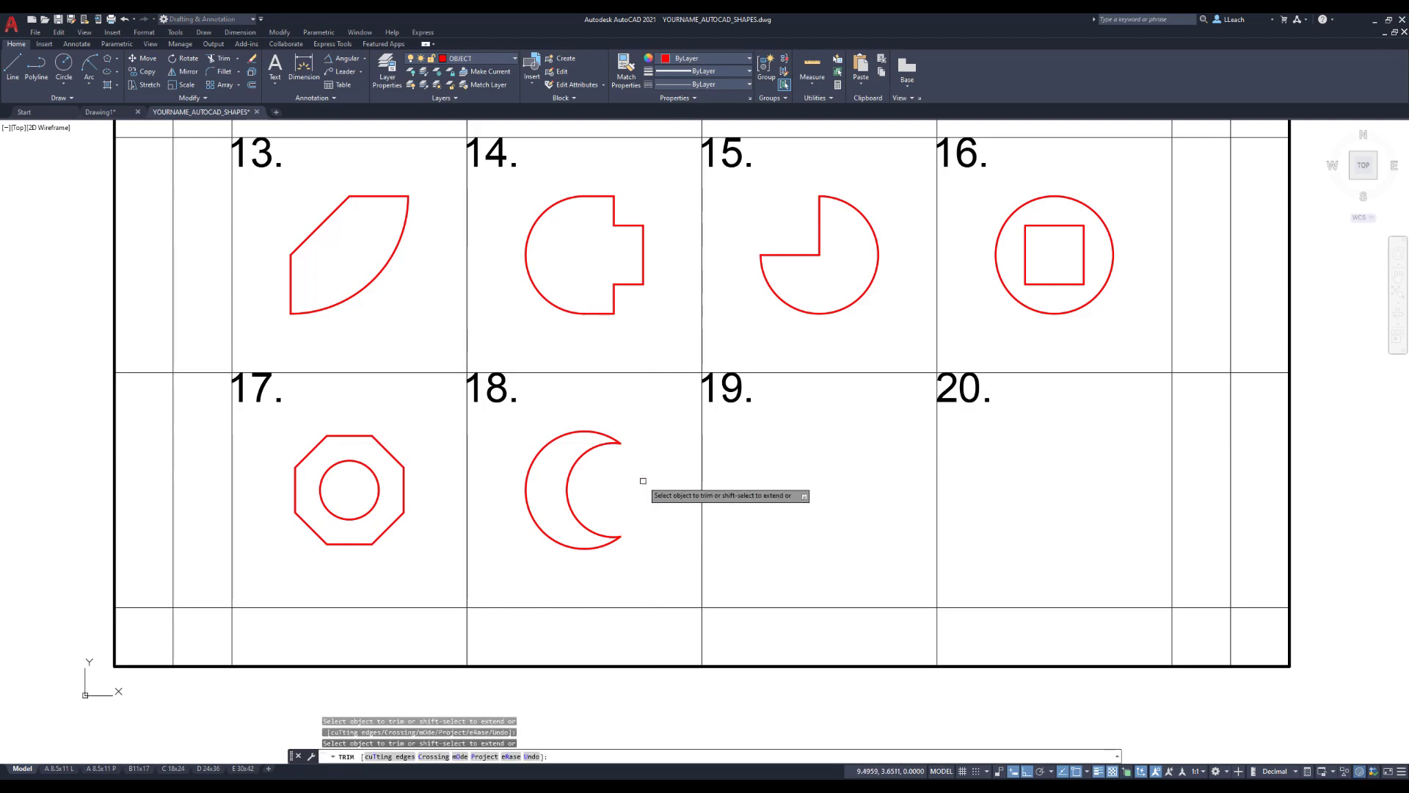
{"action": "key", "text": "Escape"}
Draw a diagonal locating line from the lower-left corner of cell 19 to the relative point @1,1.
{"action": "middle_click_drag", "start_coordinate": [791, 429], "coordinate": [614, 411]}
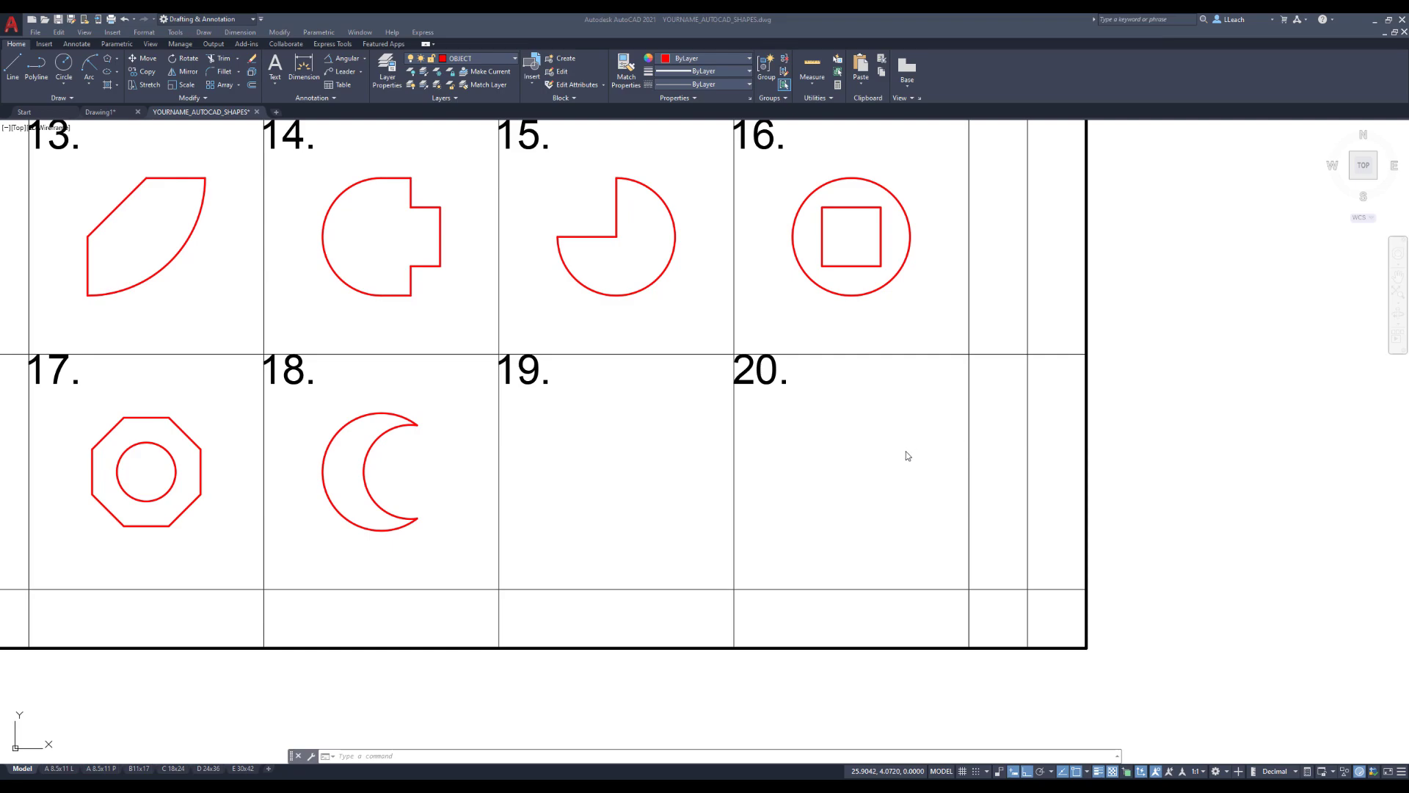
{"action": "left_click", "coordinate": [659, 489]}
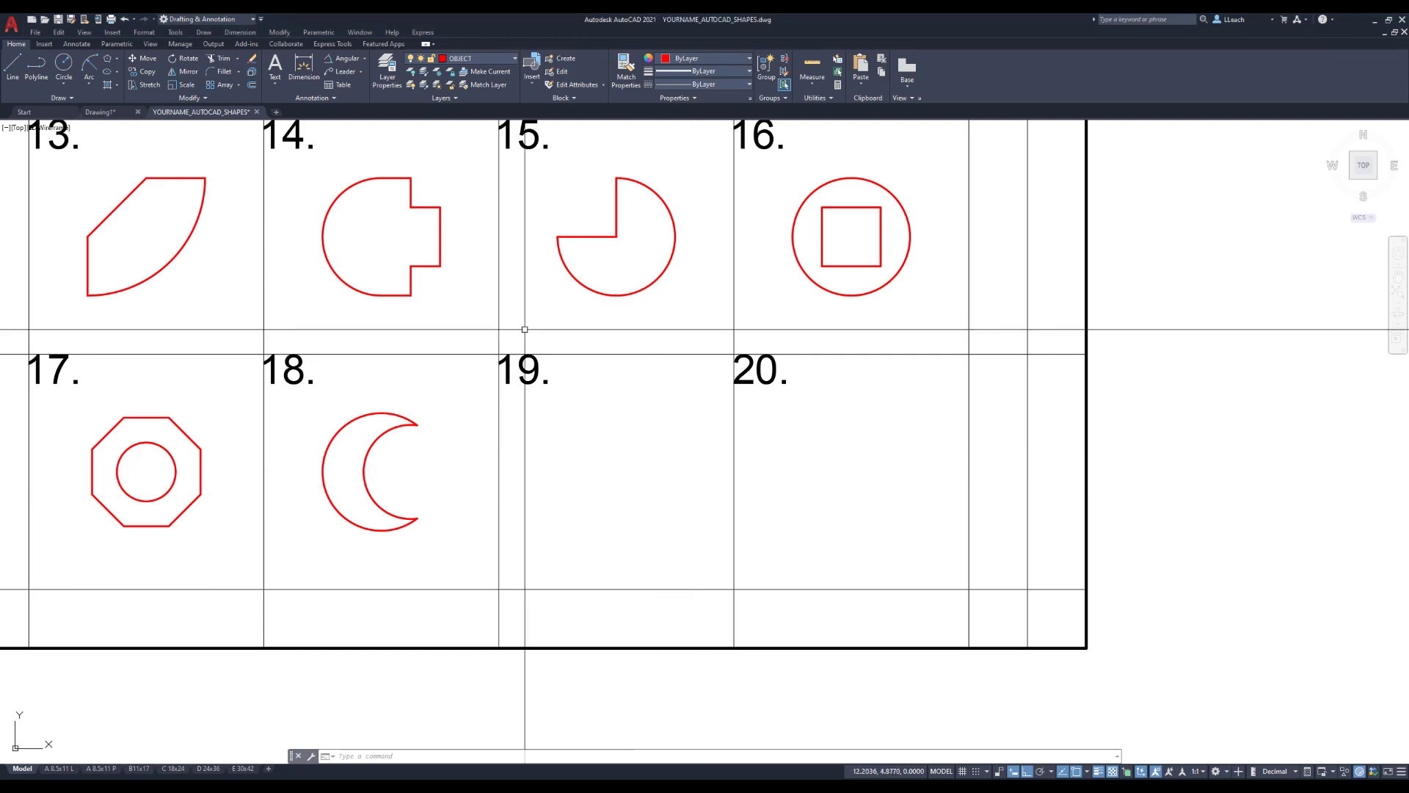
{"action": "left_click", "coordinate": [13, 66]}
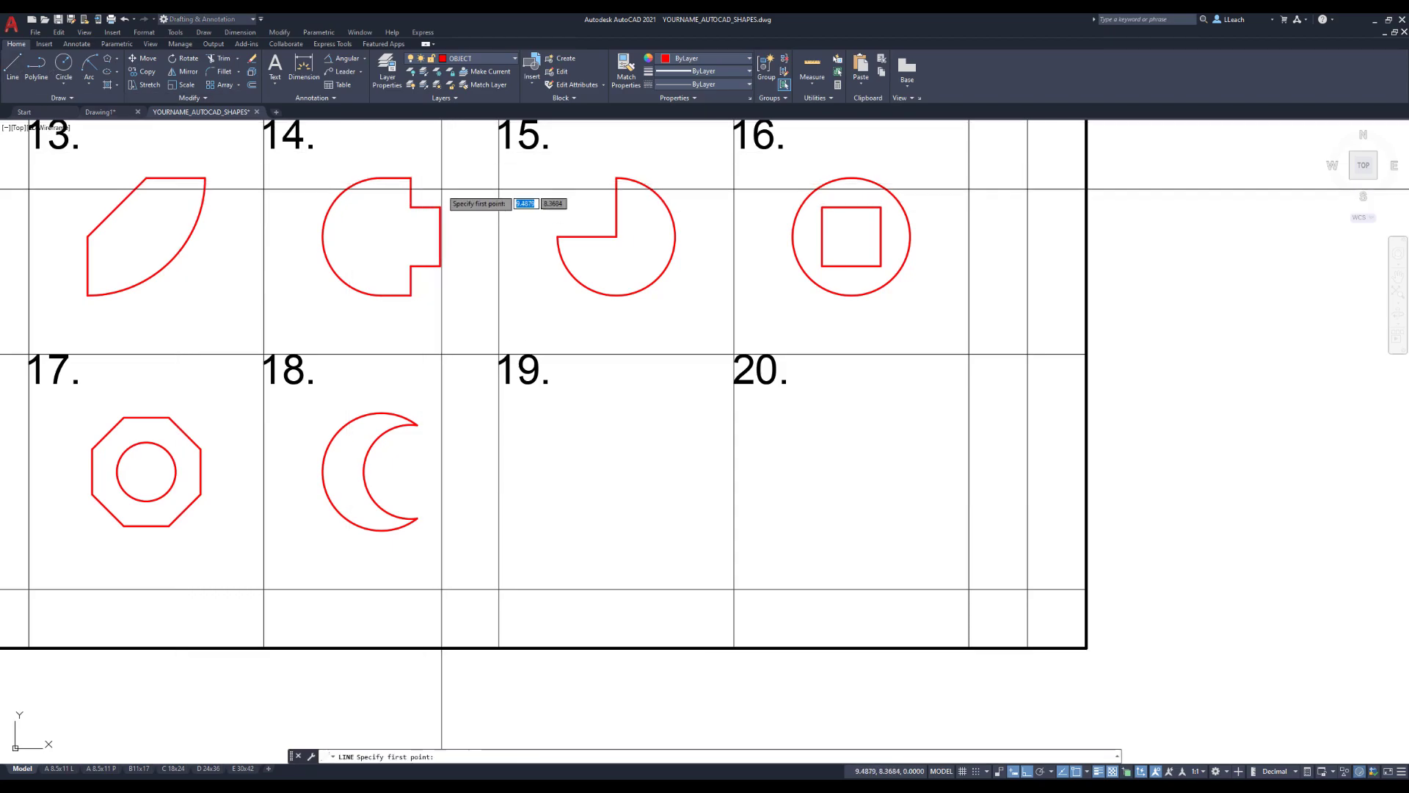
{"action": "left_click", "coordinate": [499, 587]}
{"action": "type", "text": "1"}
{"action": "key", "text": "Tab"}
{"action": "type", "text": "1"}
{"action": "key", "text": "Return"}
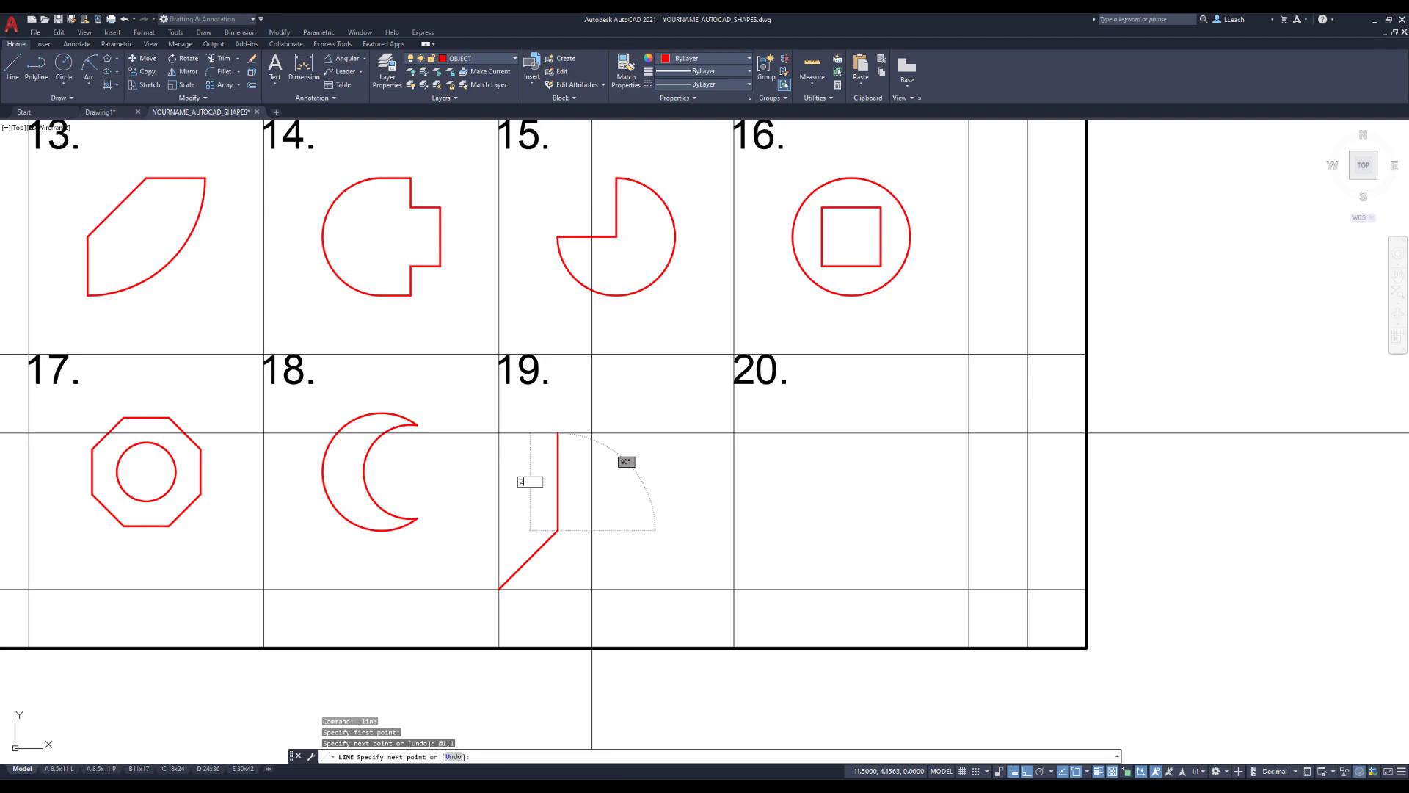
Continue the line in cell 19 with a segment 2 straight up and a segment .5 to the right.
{"action": "key", "text": "Return"}
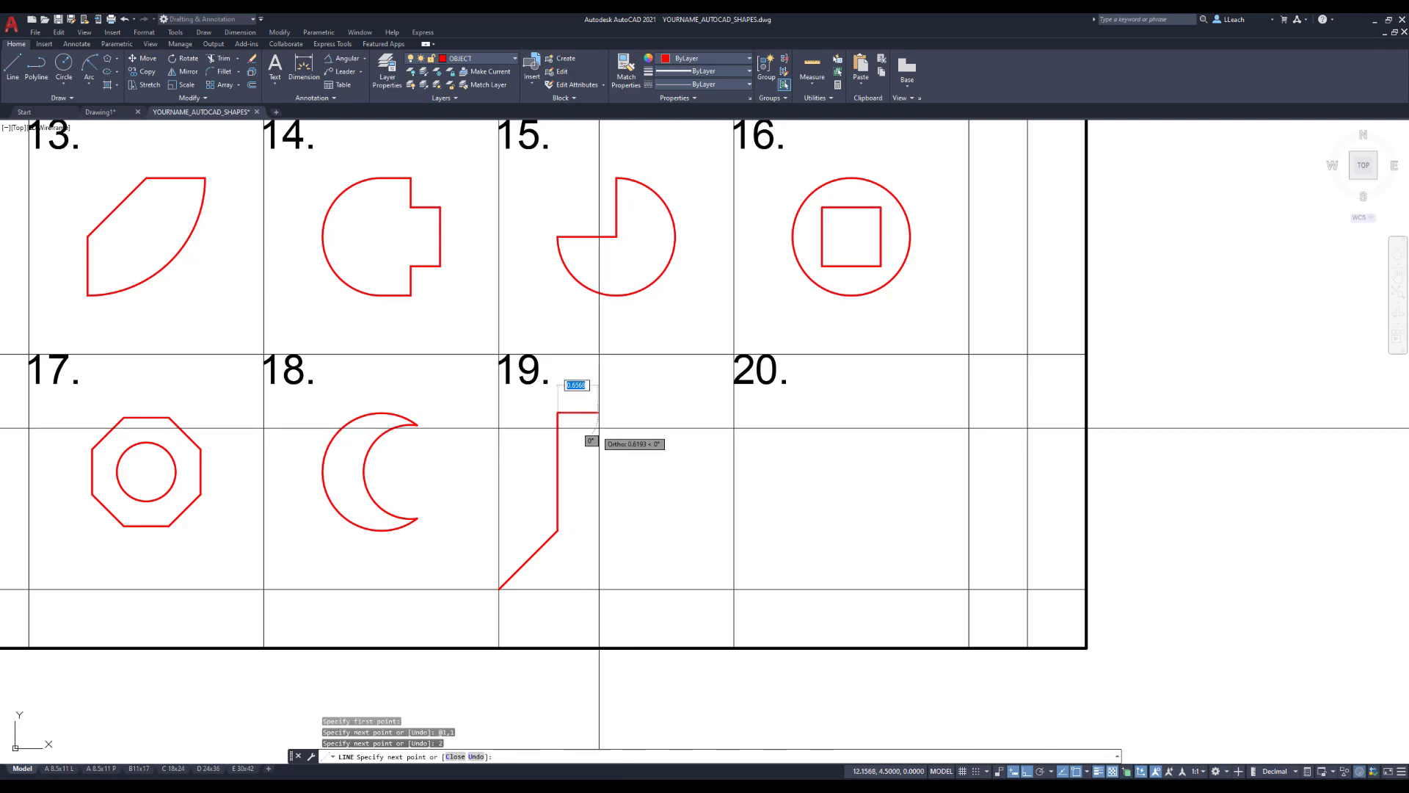
{"action": "type", "text": ".5"}
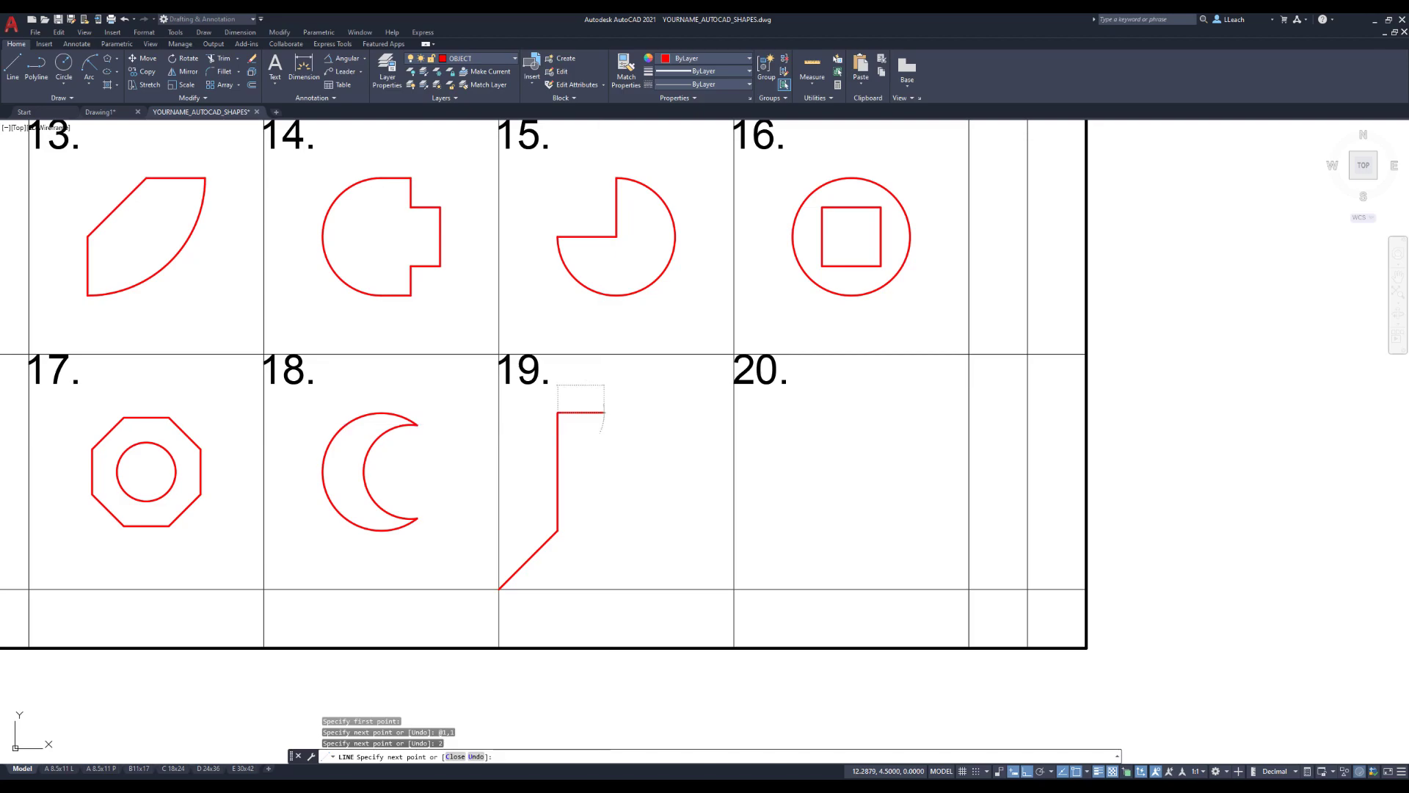
{"action": "key", "text": "Return"}
{"action": "key", "text": "Escape"}
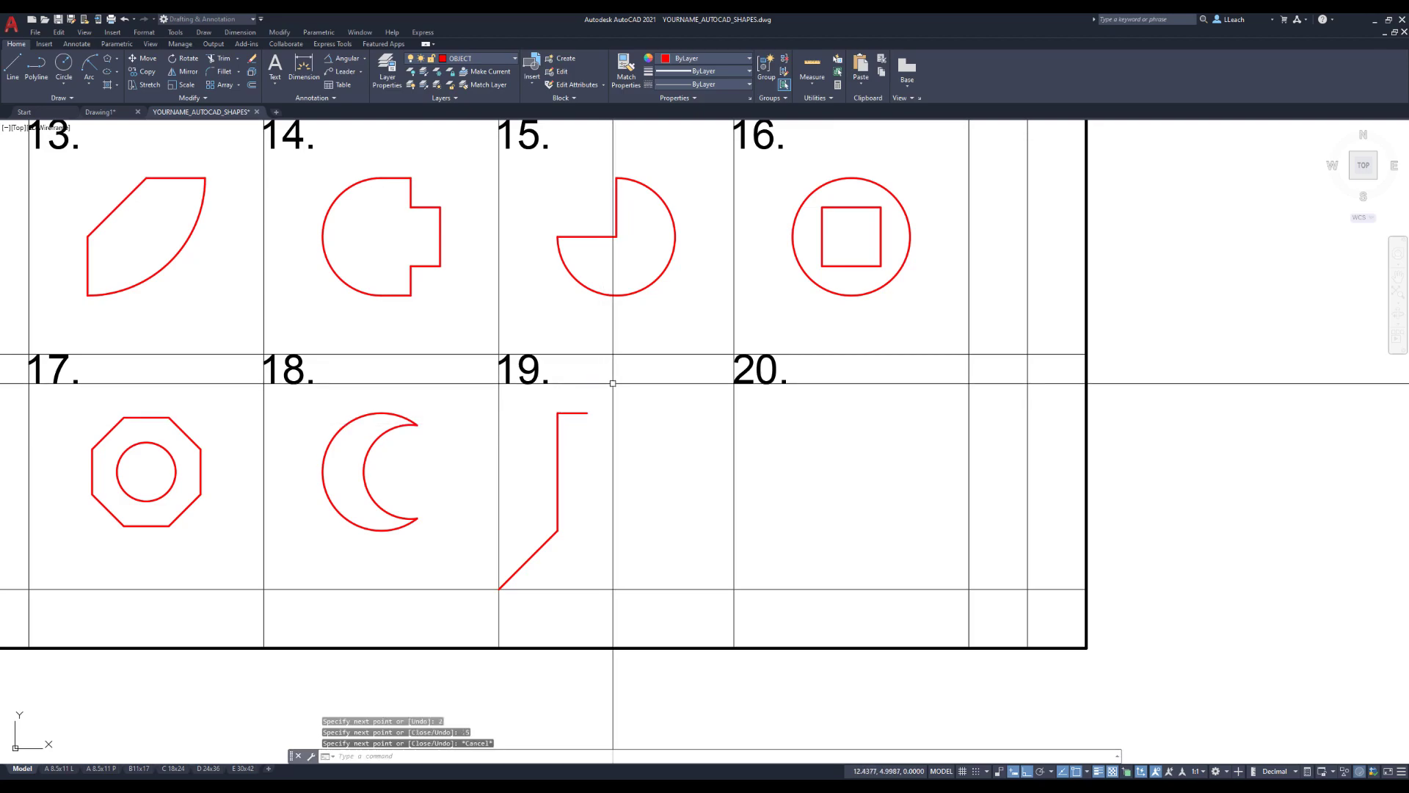
From the lower end of the vertical line in cell 19, draw connected segments 1.5 right, .5 right and 2 up.
{"action": "type", "text": "L"}
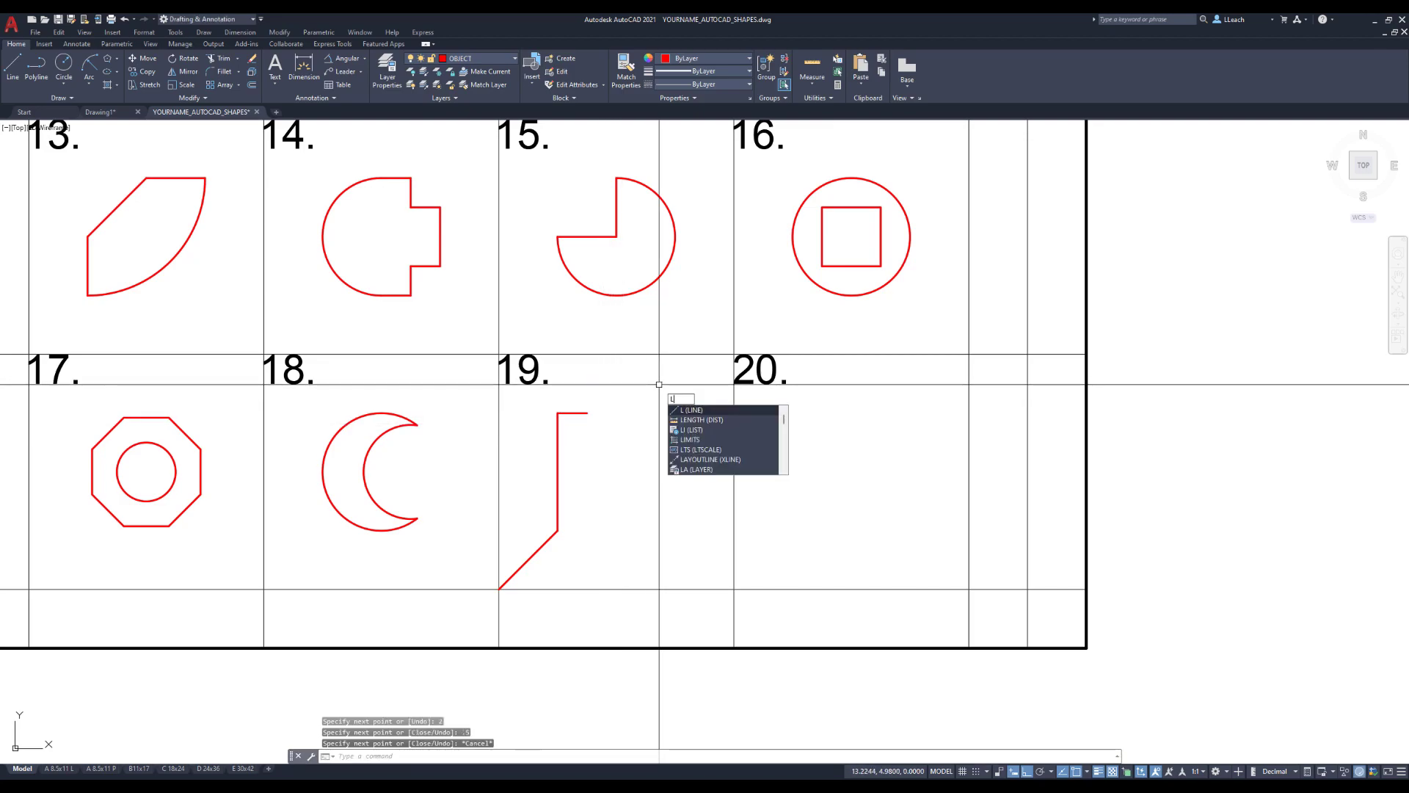
{"action": "key", "text": "Return"}
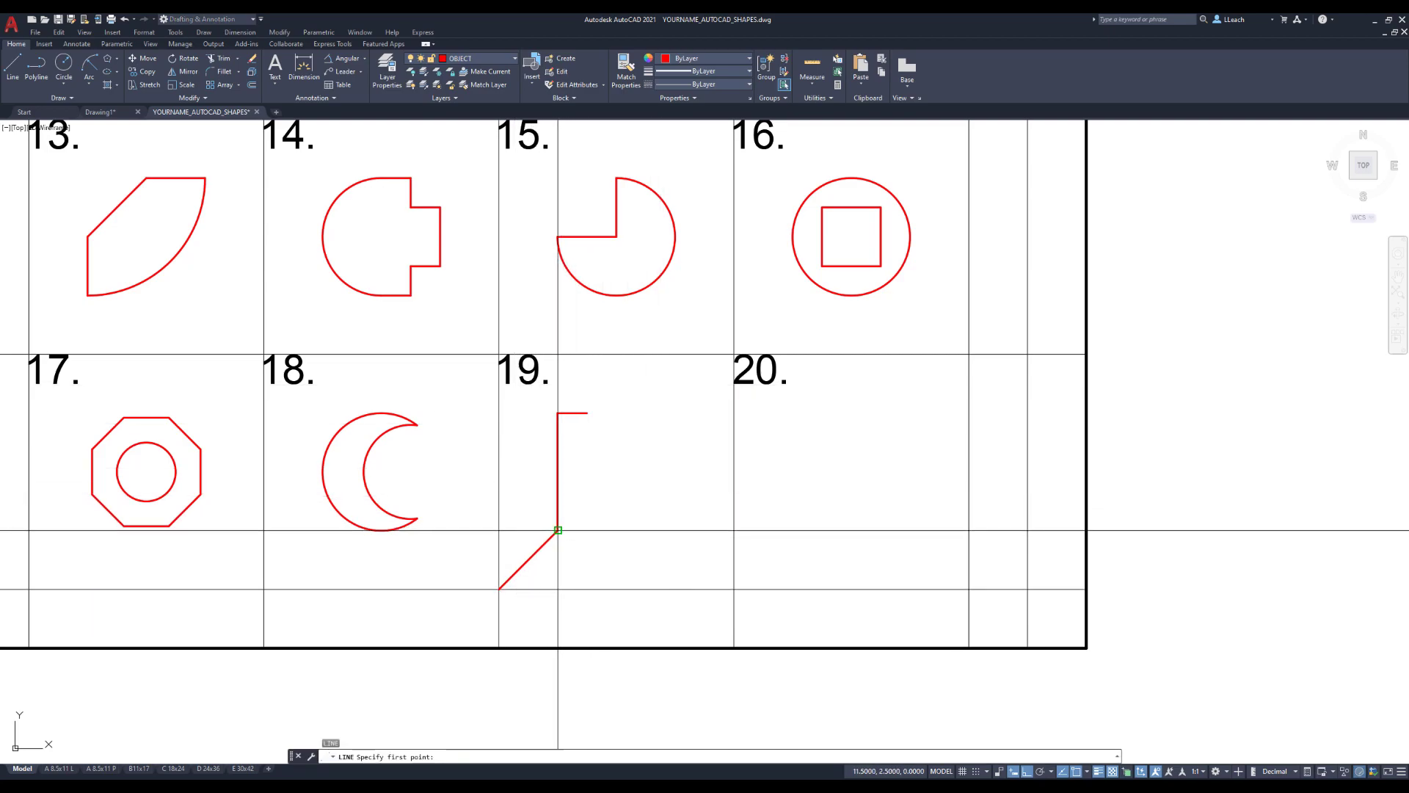
{"action": "left_click", "coordinate": [558, 530]}
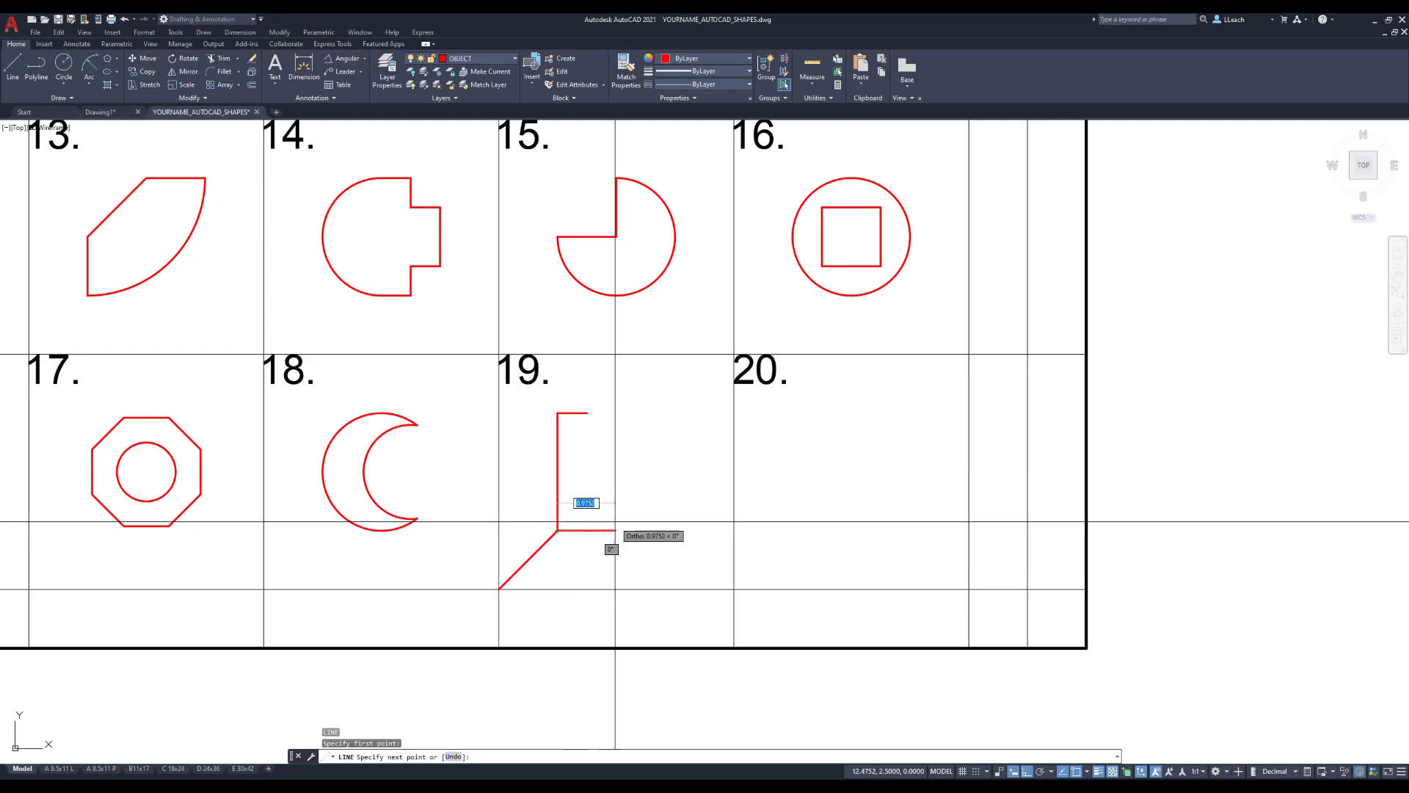
{"action": "type", "text": "1.5"}
{"action": "key", "text": "Return"}
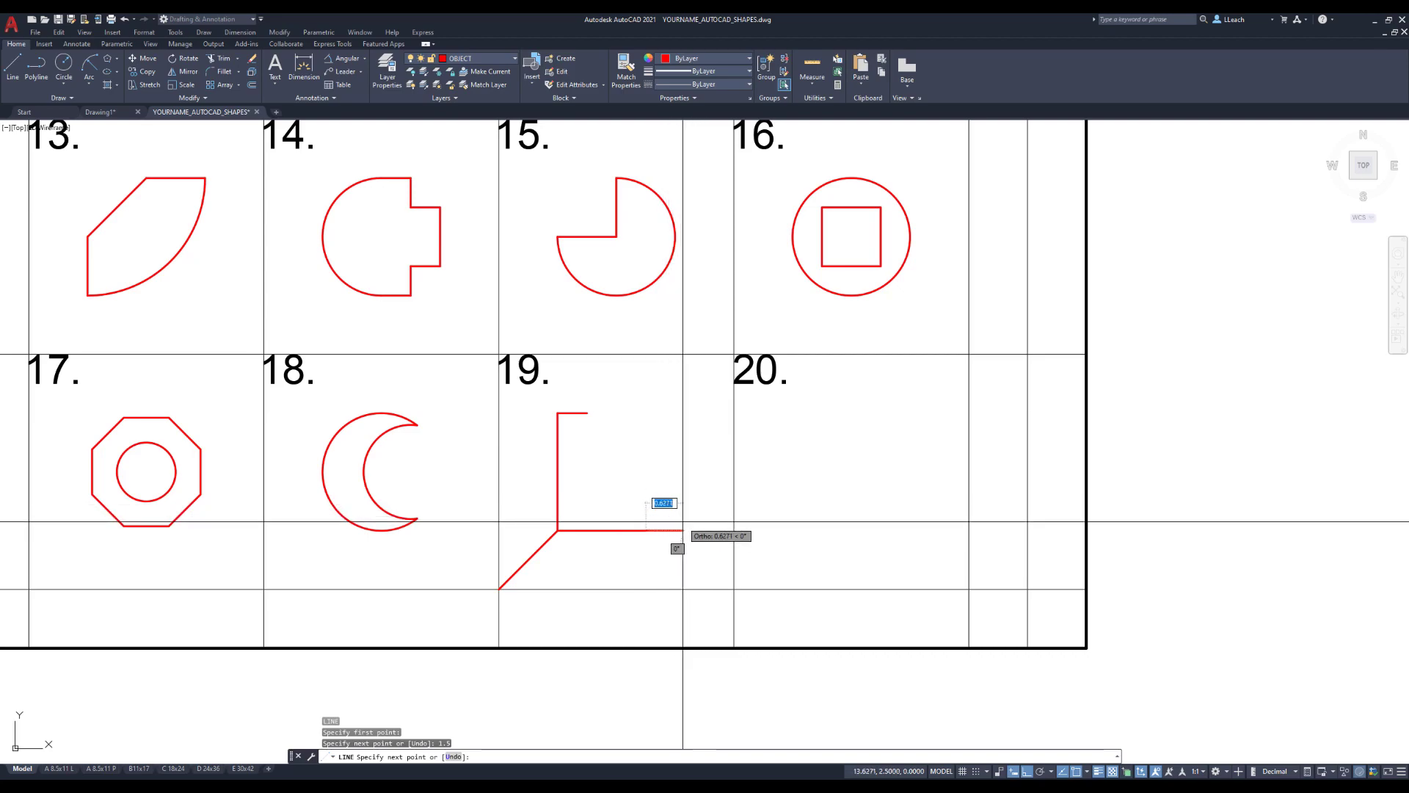
{"action": "key", "text": "Return"}
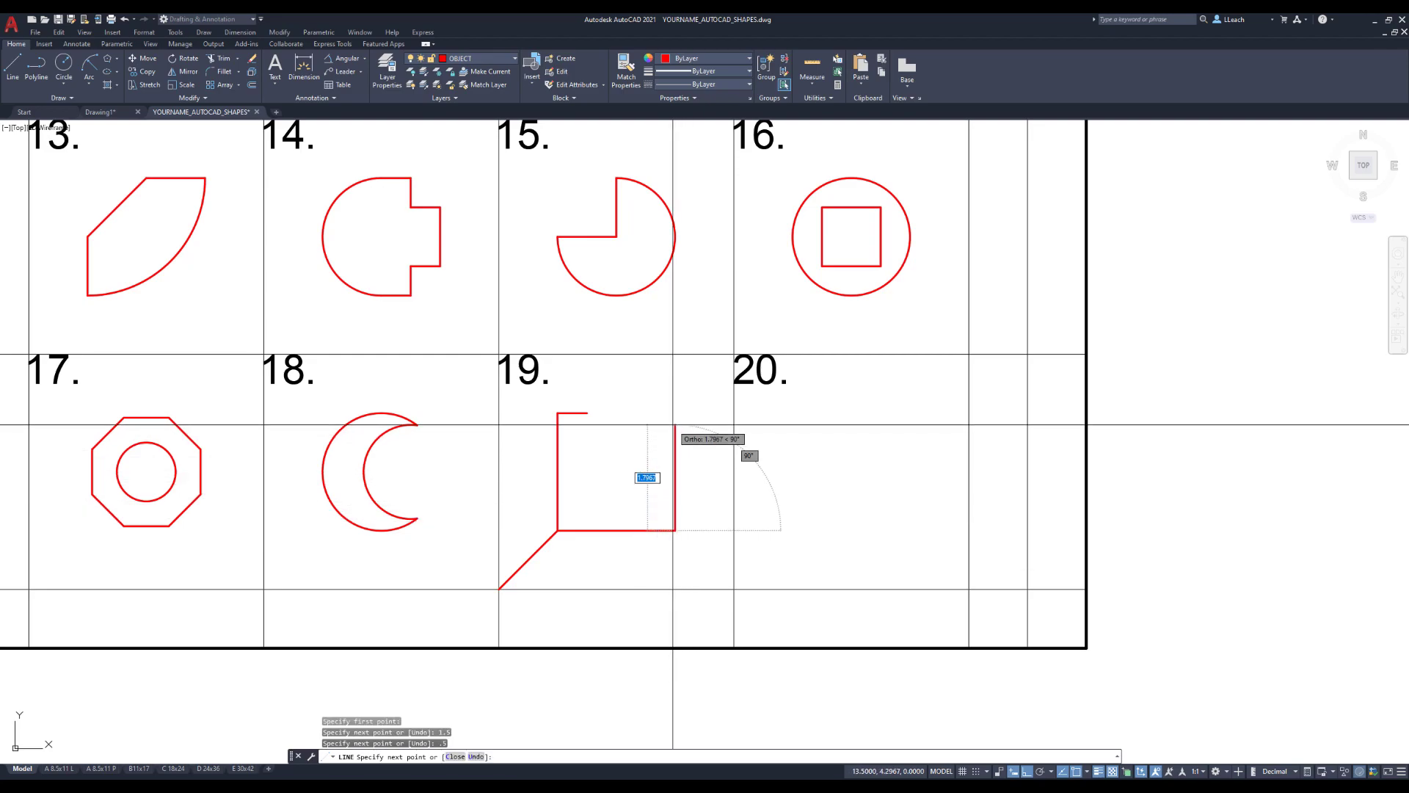
{"action": "type", "text": "2"}
{"action": "key", "text": "Return"}
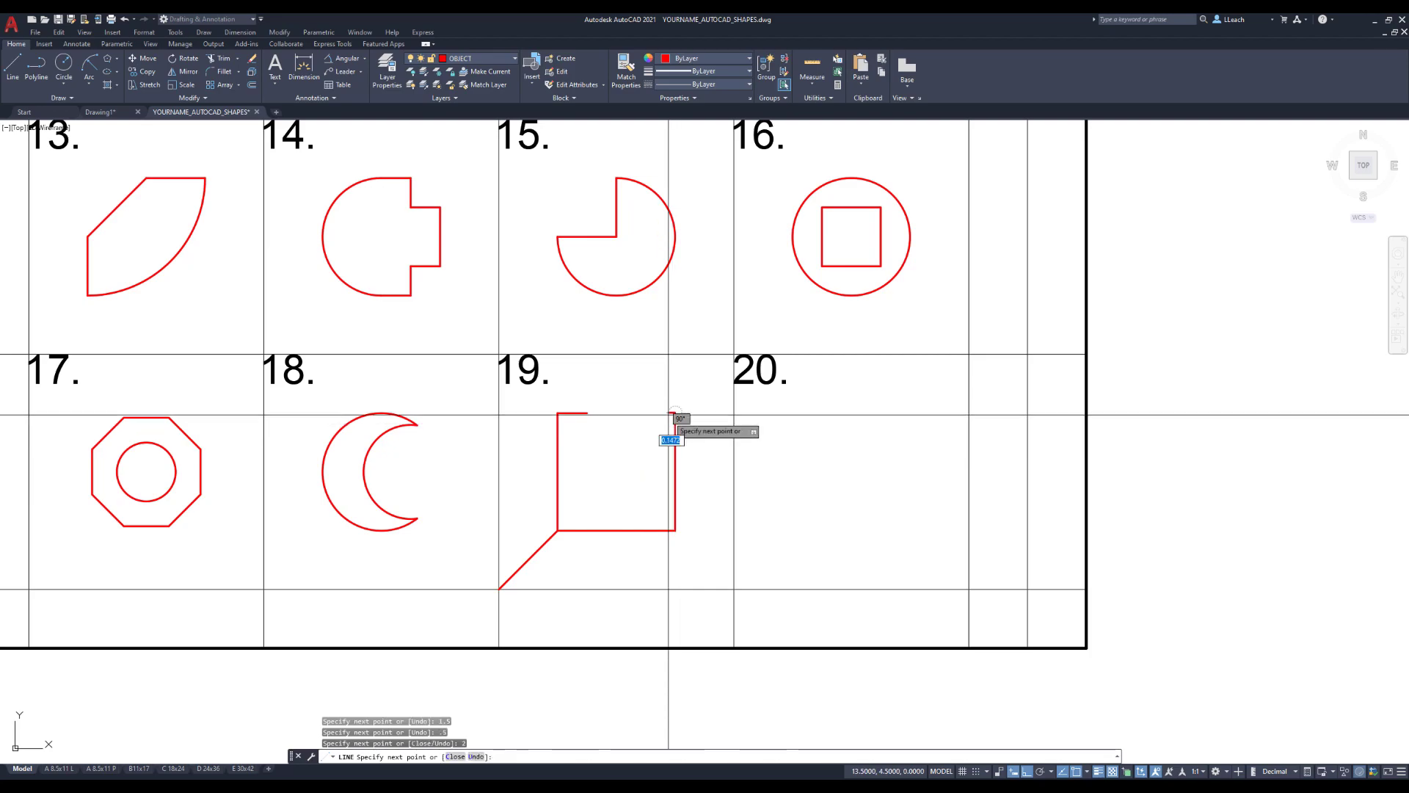
{"action": "key", "text": "Escape"}
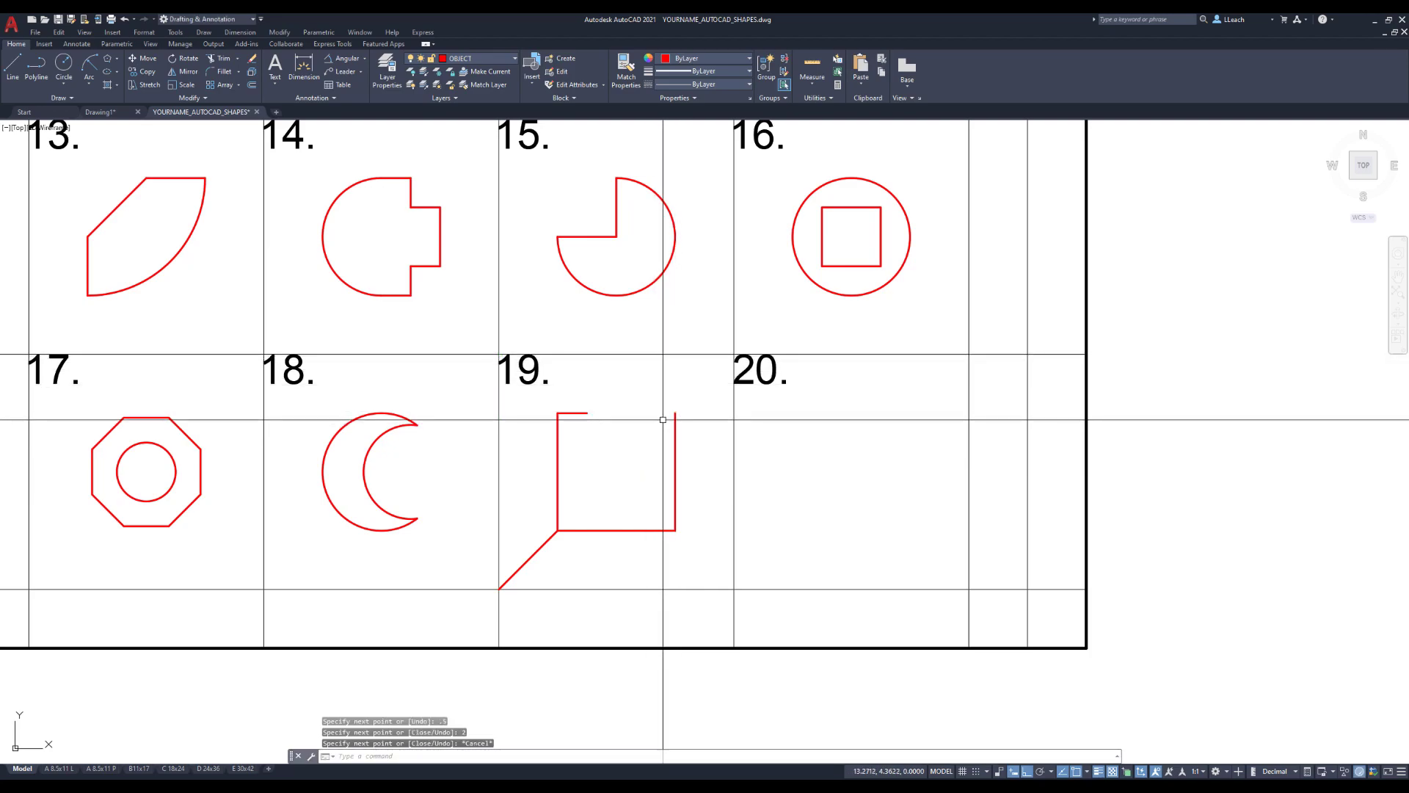
Draw a circle of radius 1.5 centred on the upper end of the right-hand vertical line in cell 19.
{"action": "left_click", "coordinate": [63, 84]}
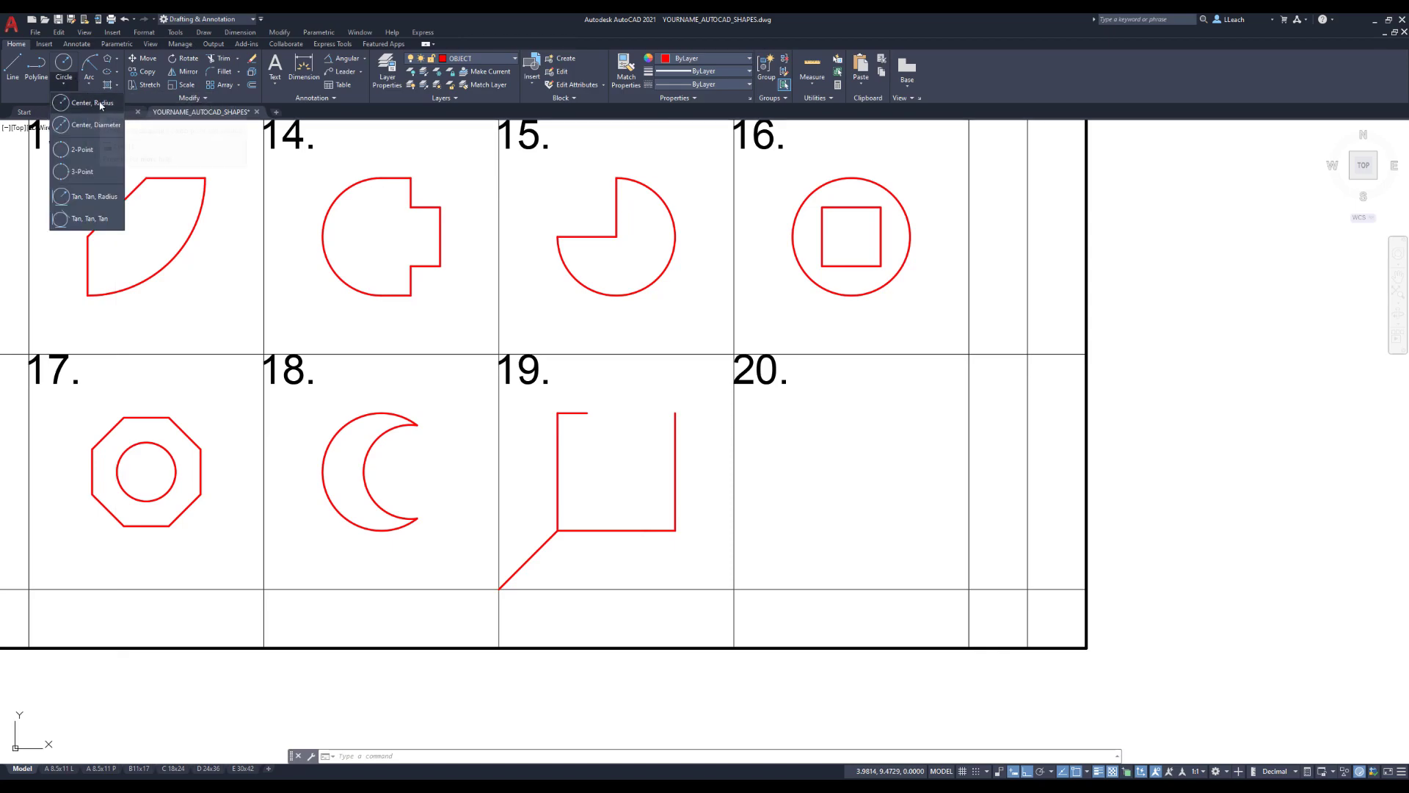
{"action": "left_click", "coordinate": [100, 104]}
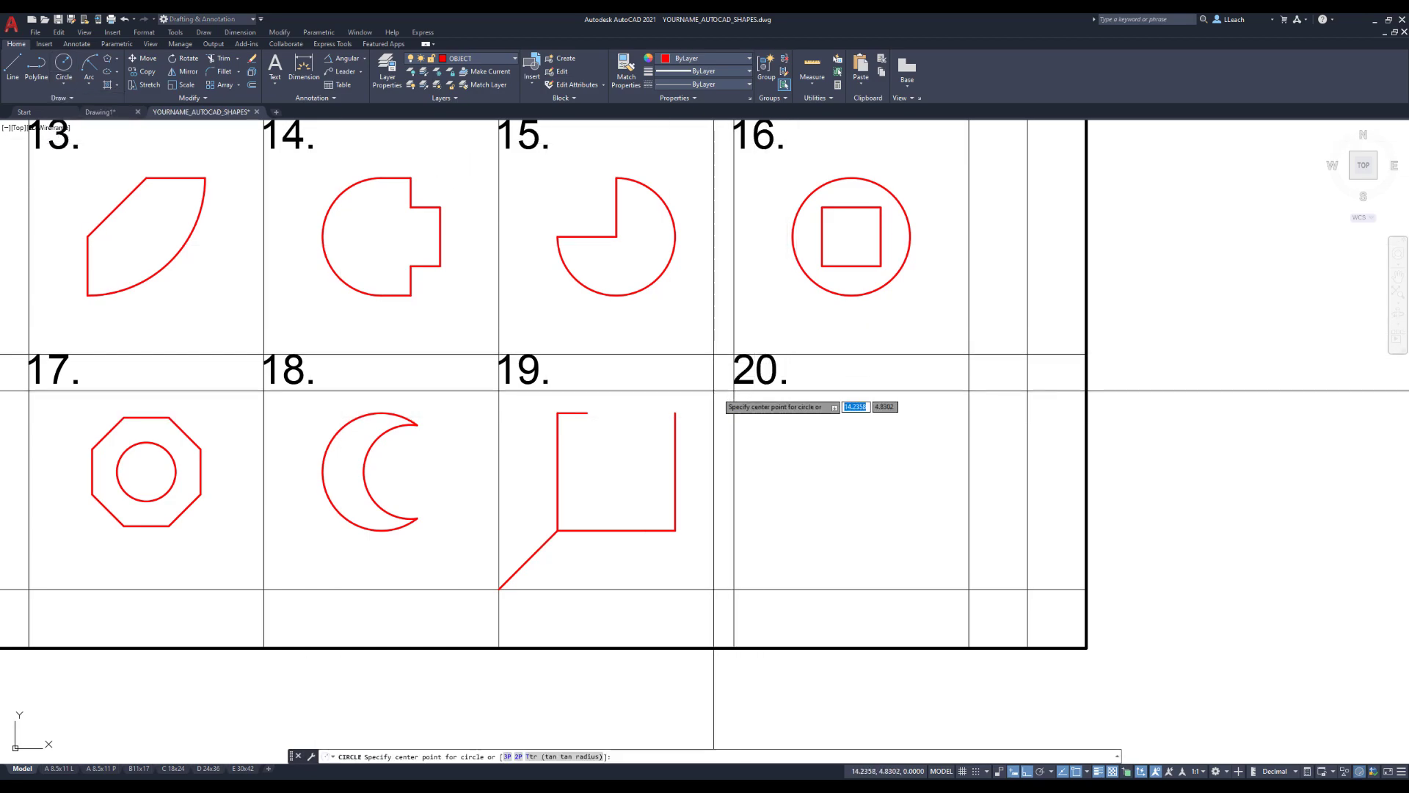
{"action": "left_click", "coordinate": [675, 412]}
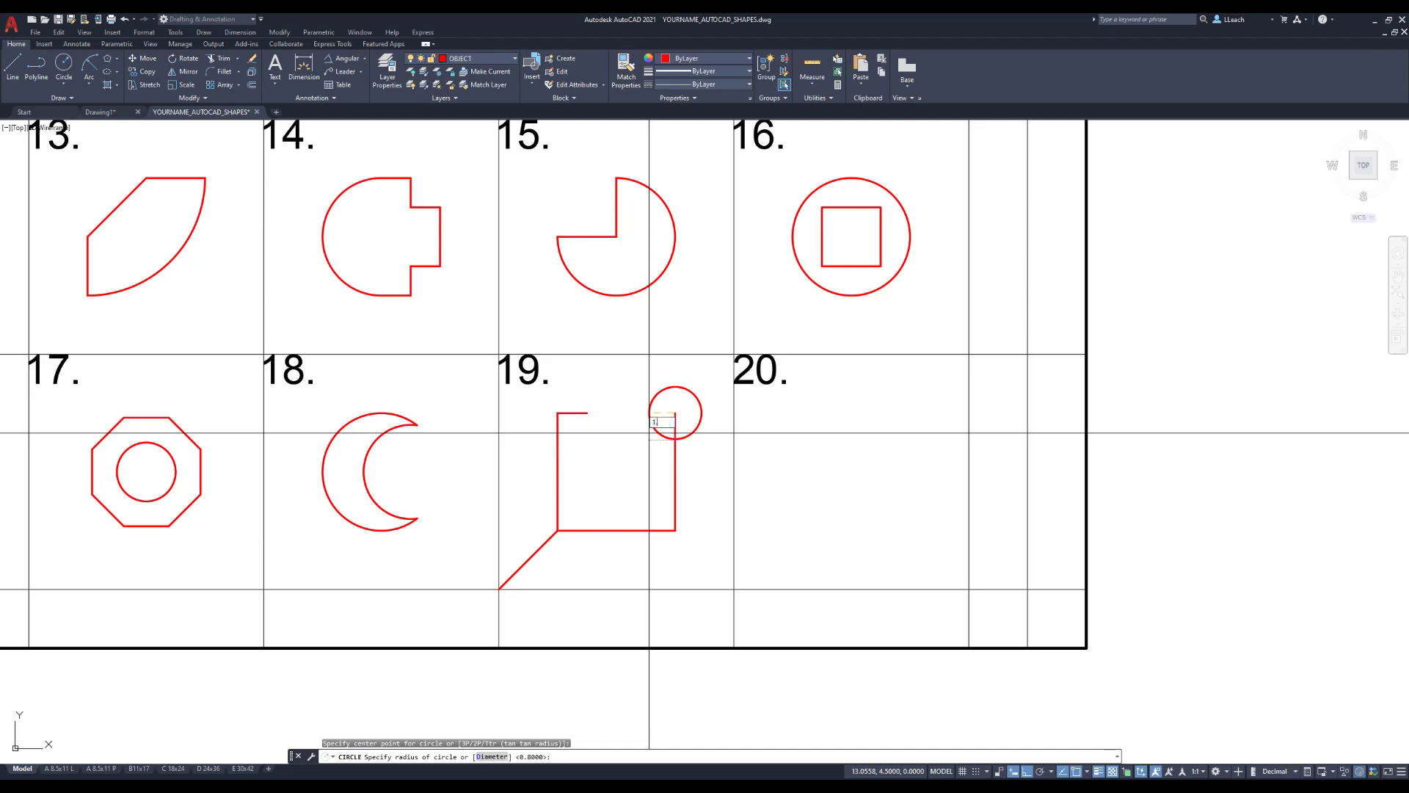
{"action": "key", "text": "Return"}
{"action": "key", "text": "Escape"}
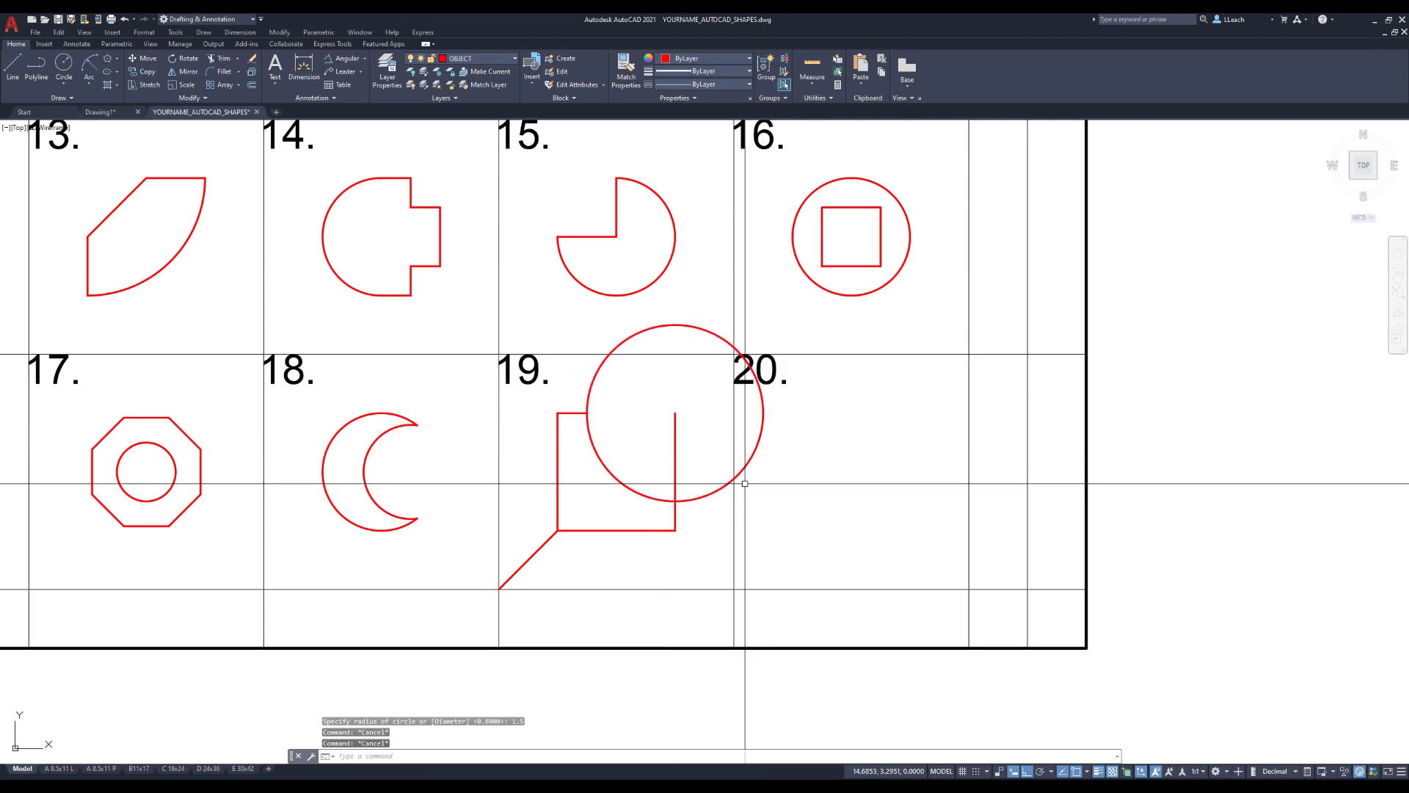
Erase the right-hand vertical line and the .5 segment at the right end of the baseline in cell 19.
{"action": "type", "text": "e"}
{"action": "key", "text": "Return"}
{"action": "left_click", "coordinate": [675, 505]}
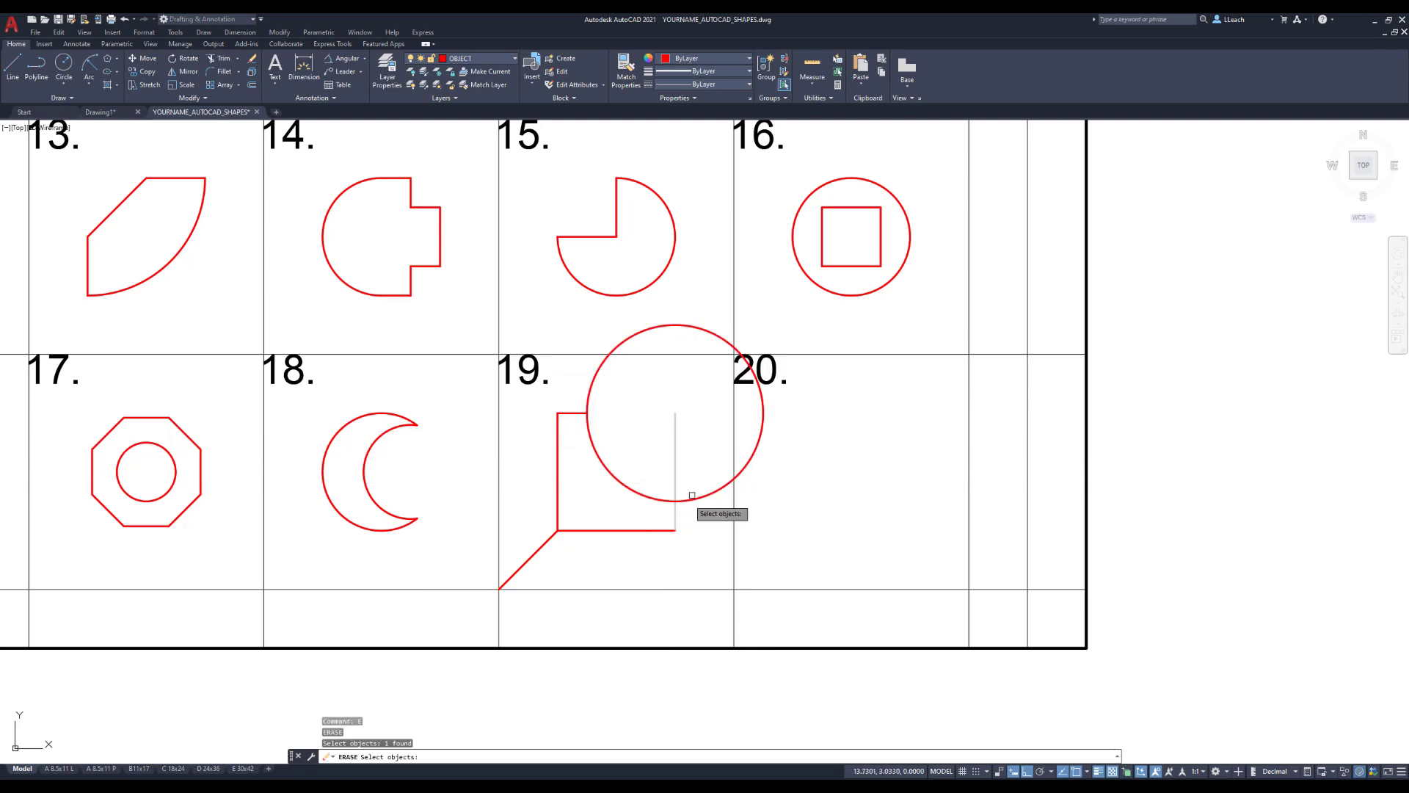
{"action": "key", "text": "Return"}
{"action": "key", "text": "Return"}
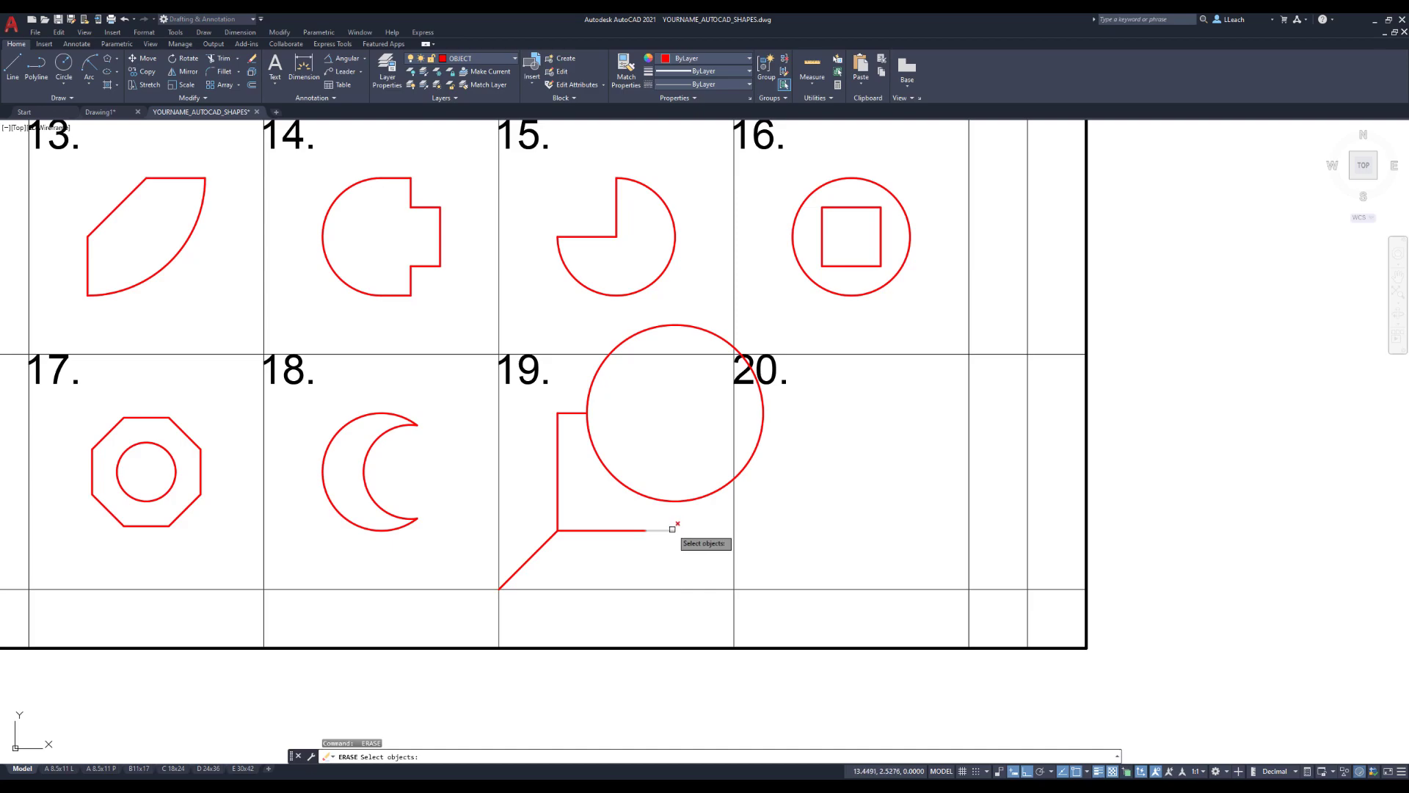
{"action": "left_click", "coordinate": [671, 529]}
{"action": "key", "text": "Return"}
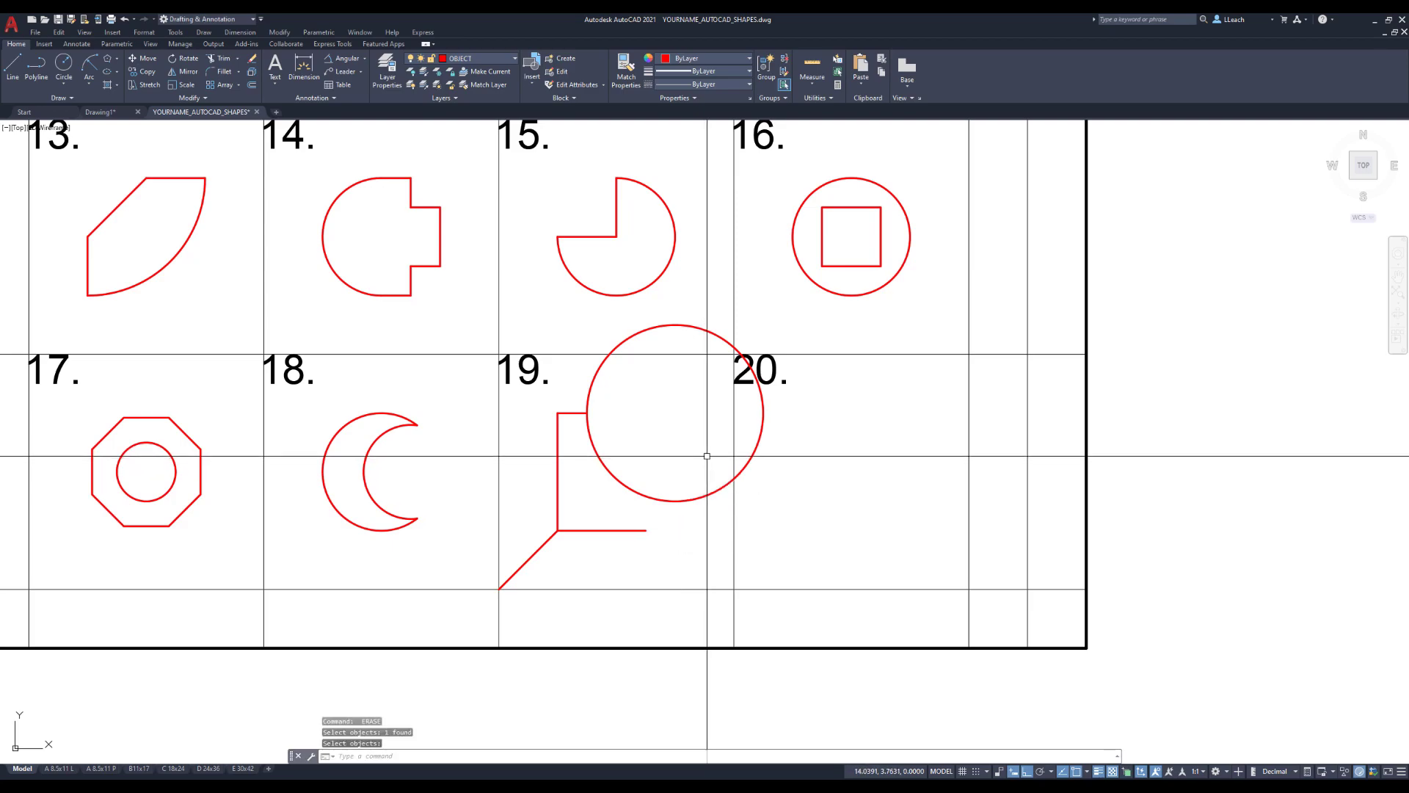
Draw a vertical line from the right end of the baseline in cell 19 up past the edge of the circle.
{"action": "type", "text": "l"}
{"action": "key", "text": "Return"}
{"action": "left_click", "coordinate": [645, 529]}
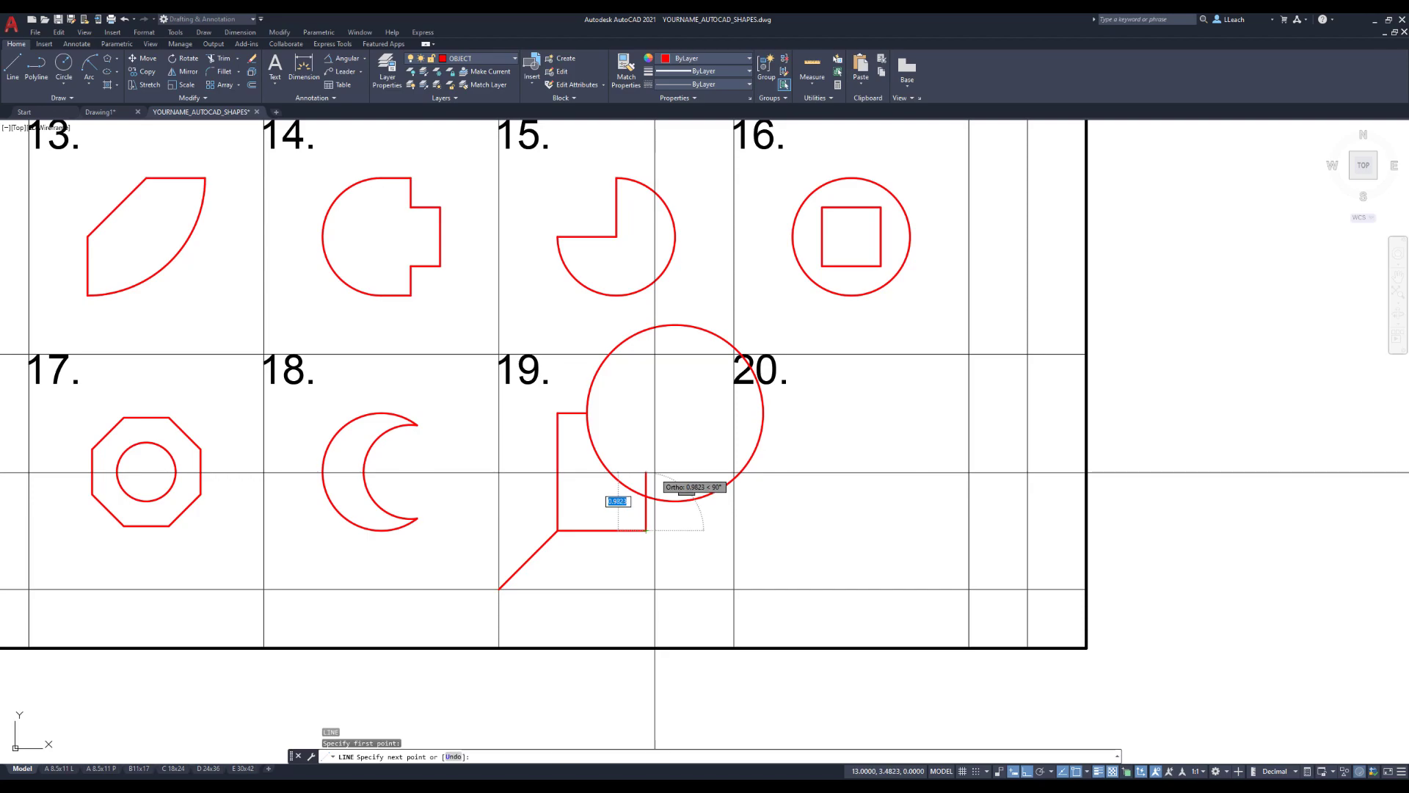
{"action": "left_click", "coordinate": [658, 480]}
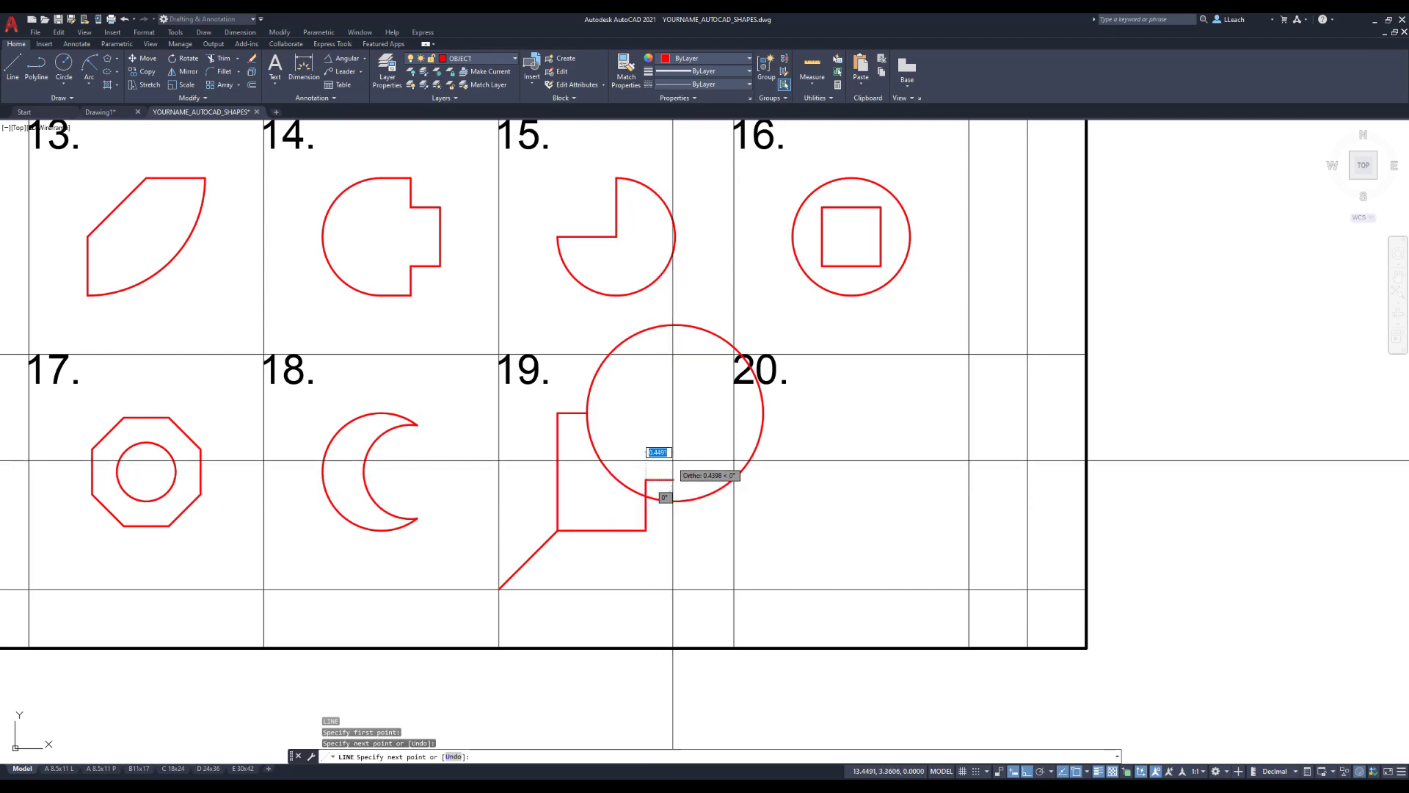
{"action": "key", "text": "Escape"}
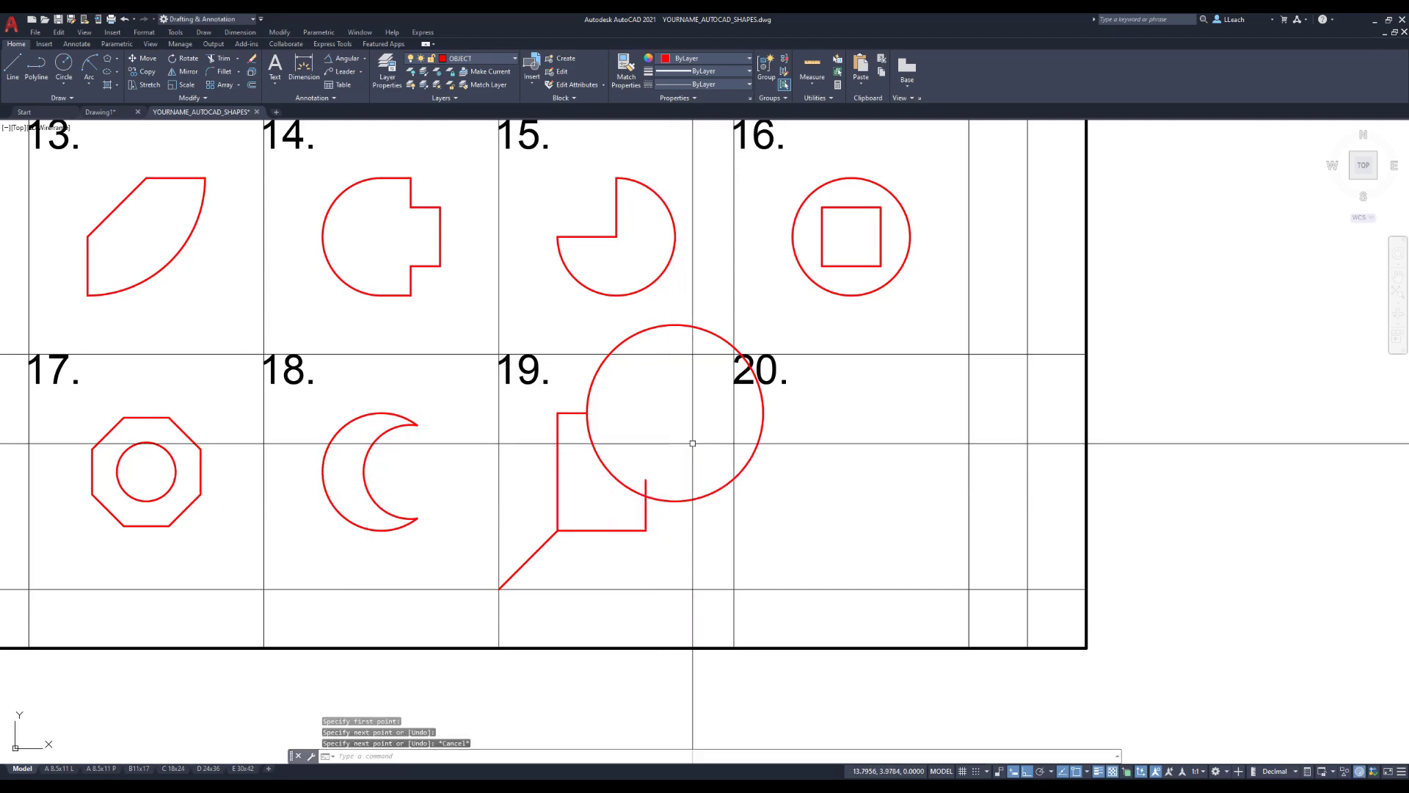
Trim the part of the vertical line inside the circle in cell 19 and the part of the circle outside the shape.
{"action": "type", "text": "tr"}
{"action": "key", "text": "Return"}
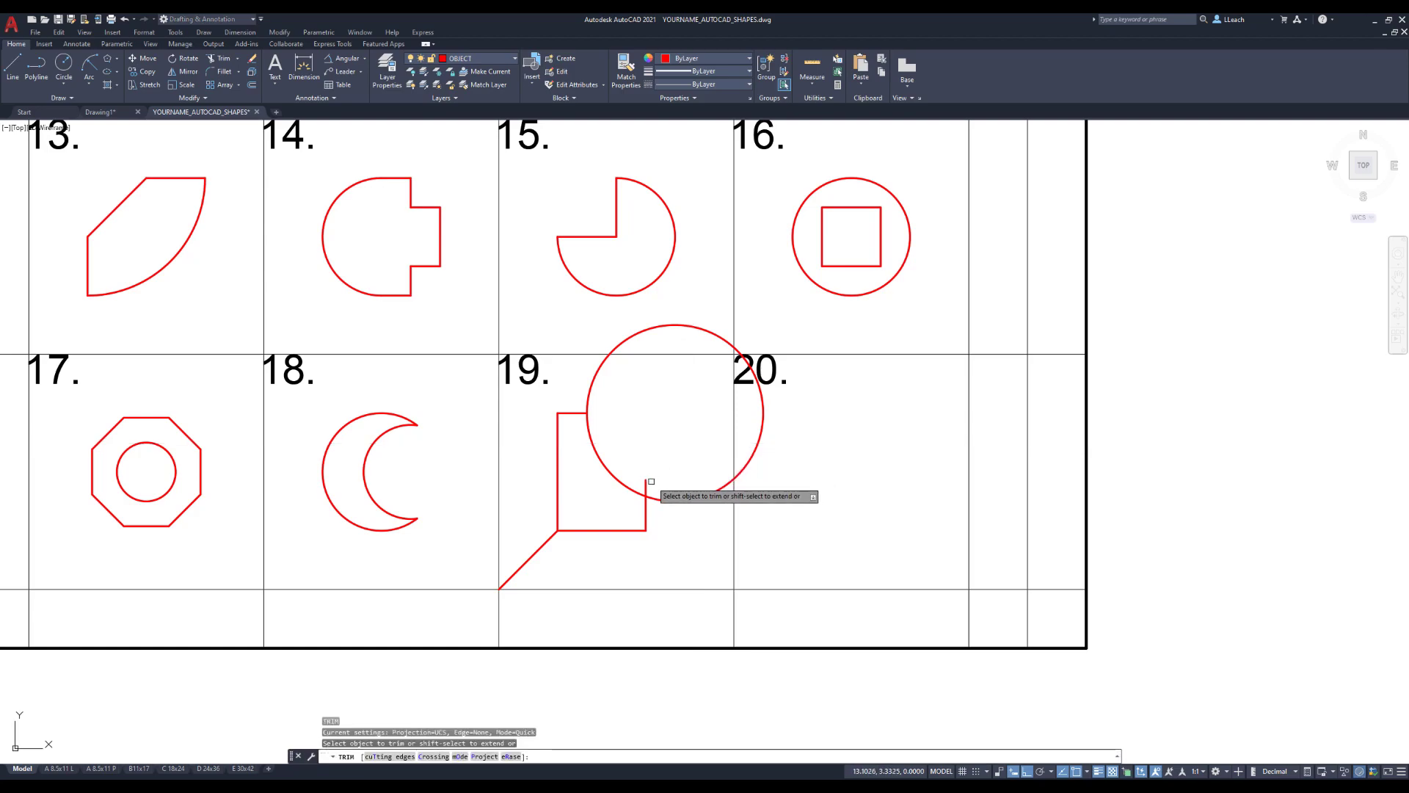
{"action": "left_click", "coordinate": [648, 485]}
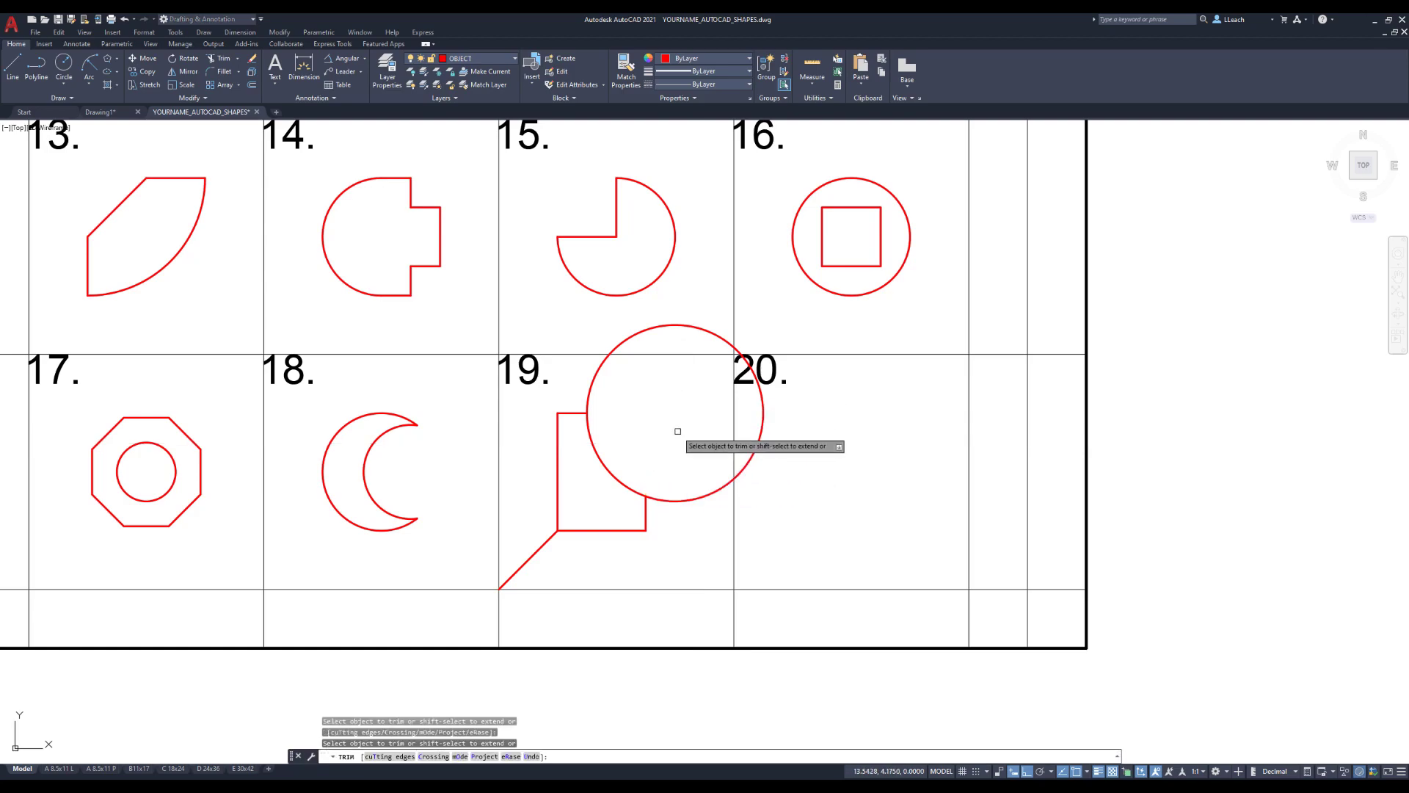
{"action": "left_click", "coordinate": [593, 381]}
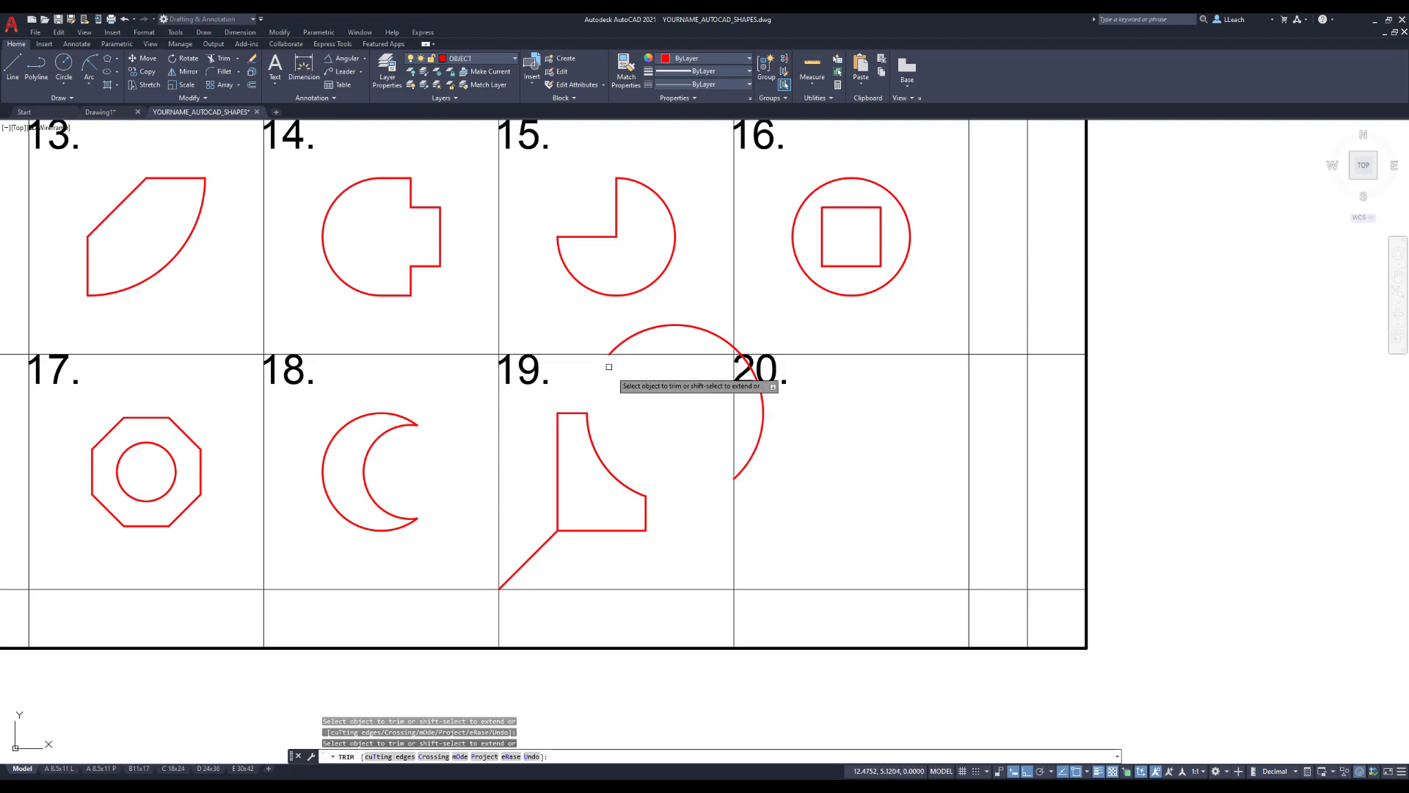
{"action": "key", "text": "Return"}
Erase the leftover outer arc and the diagonal locating line of shape 19.
{"action": "type", "text": "e"}
{"action": "key", "text": "Return"}
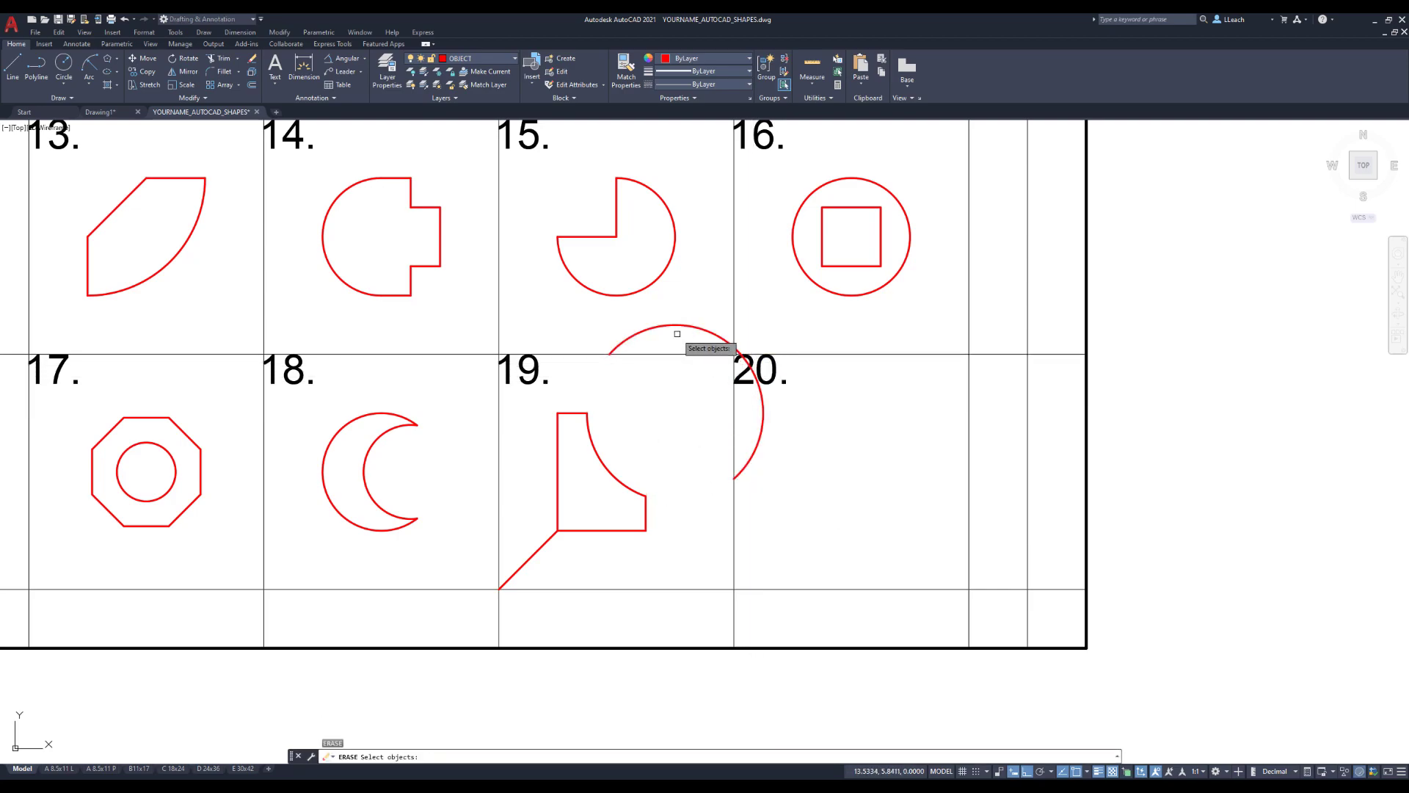
{"action": "left_click", "coordinate": [682, 327]}
{"action": "left_click", "coordinate": [546, 547]}
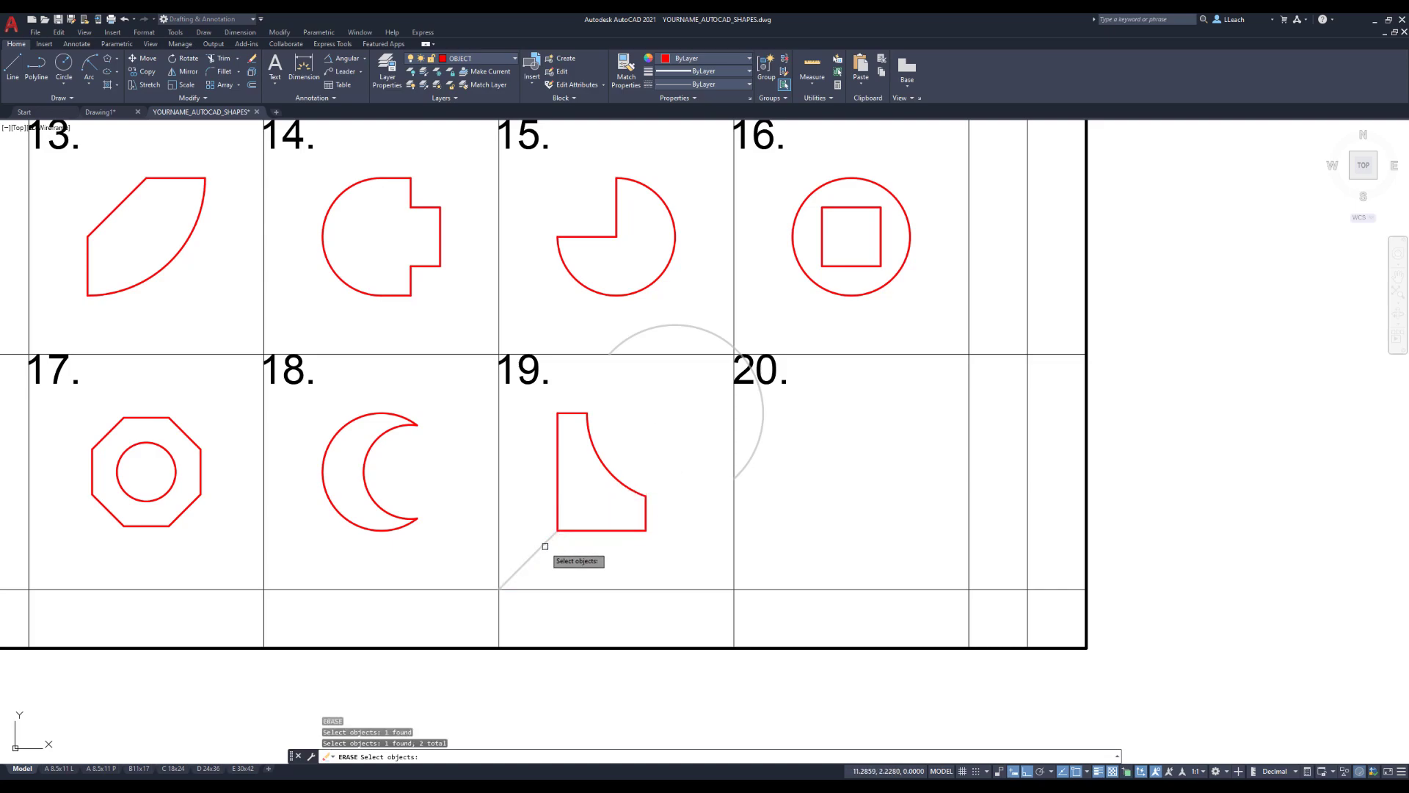
{"action": "key", "text": "Return"}
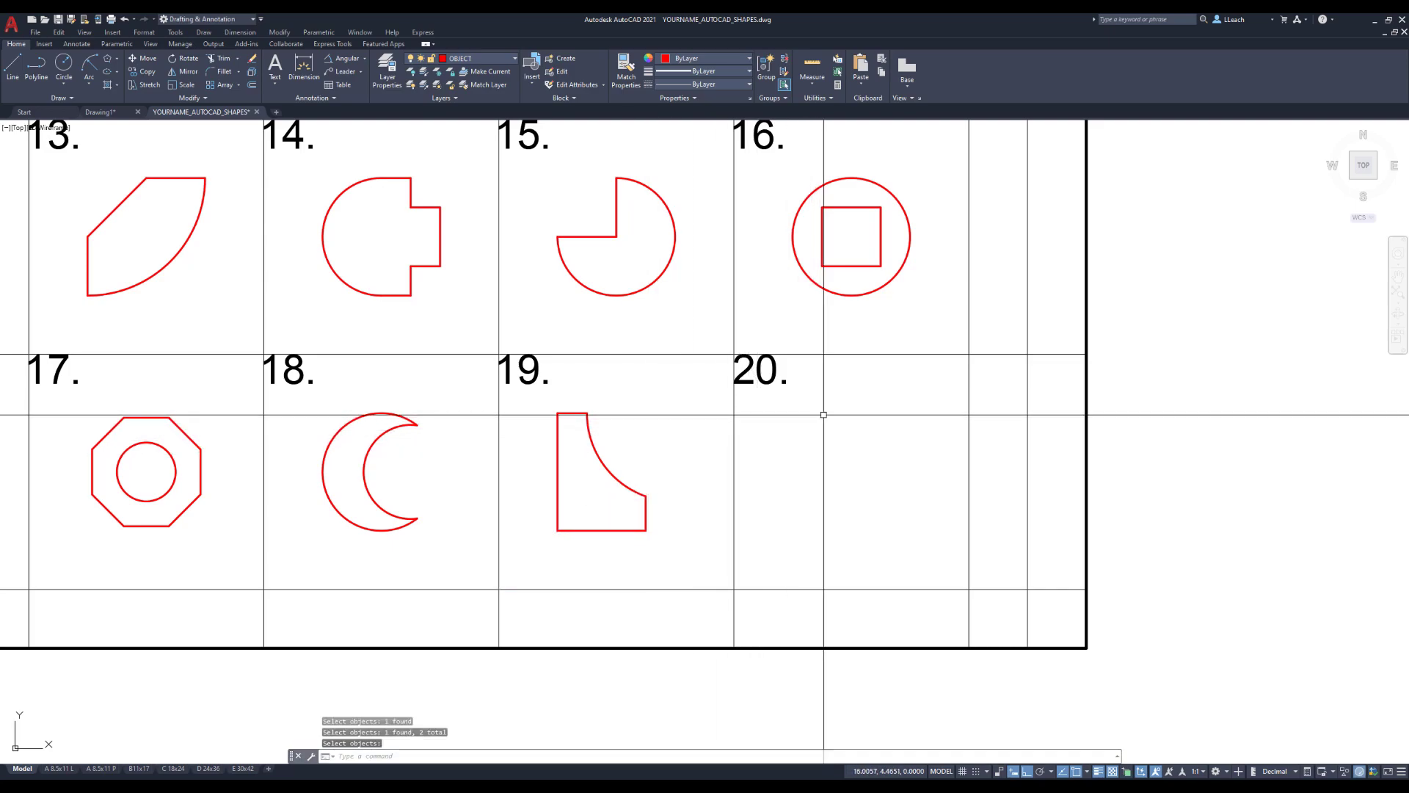
Draw a locating line from the lower-left corner of cell 20 to a point 1 across and 1 up.
{"action": "middle_click_drag", "start_coordinate": [837, 399], "coordinate": [680, 409]}
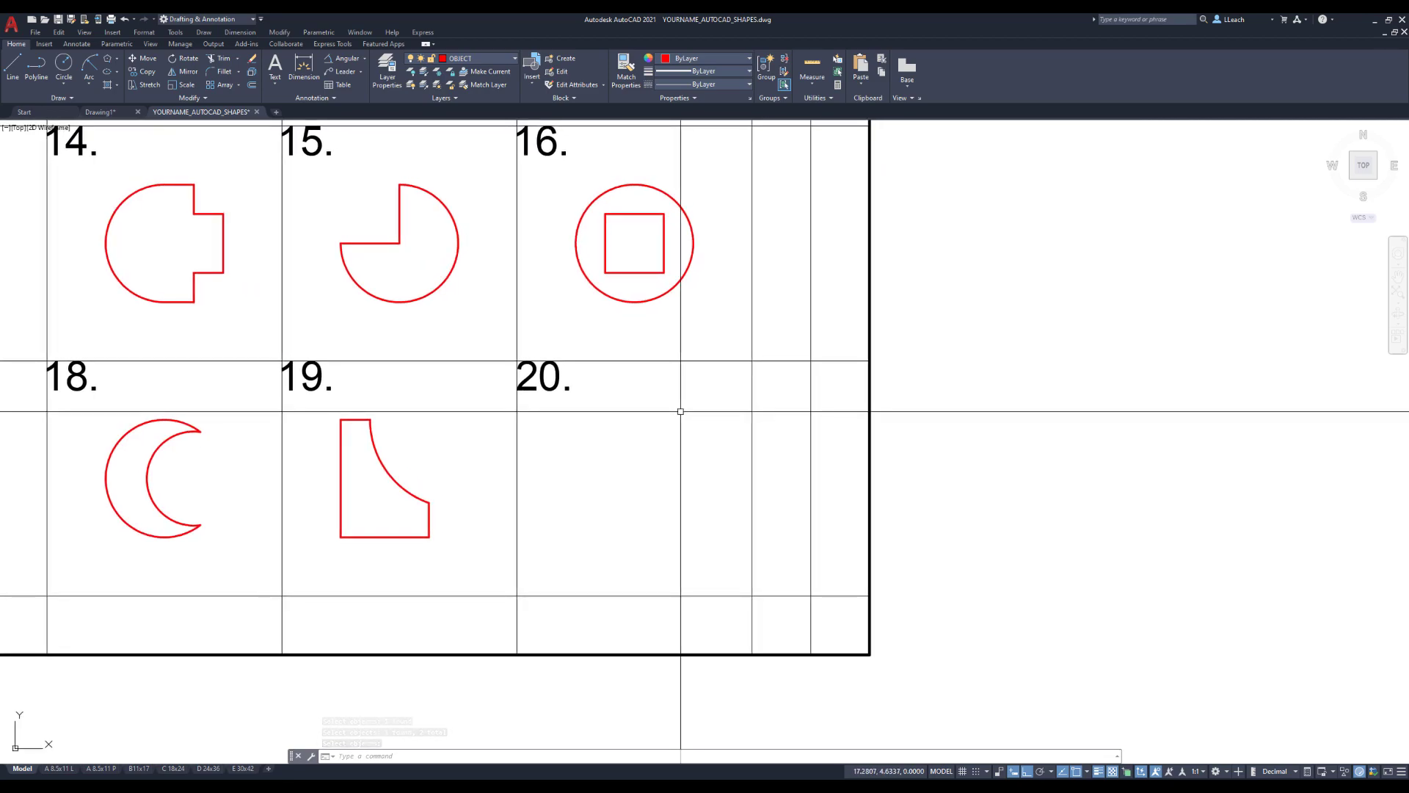
{"action": "middle_click_drag", "start_coordinate": [684, 411], "coordinate": [670, 414]}
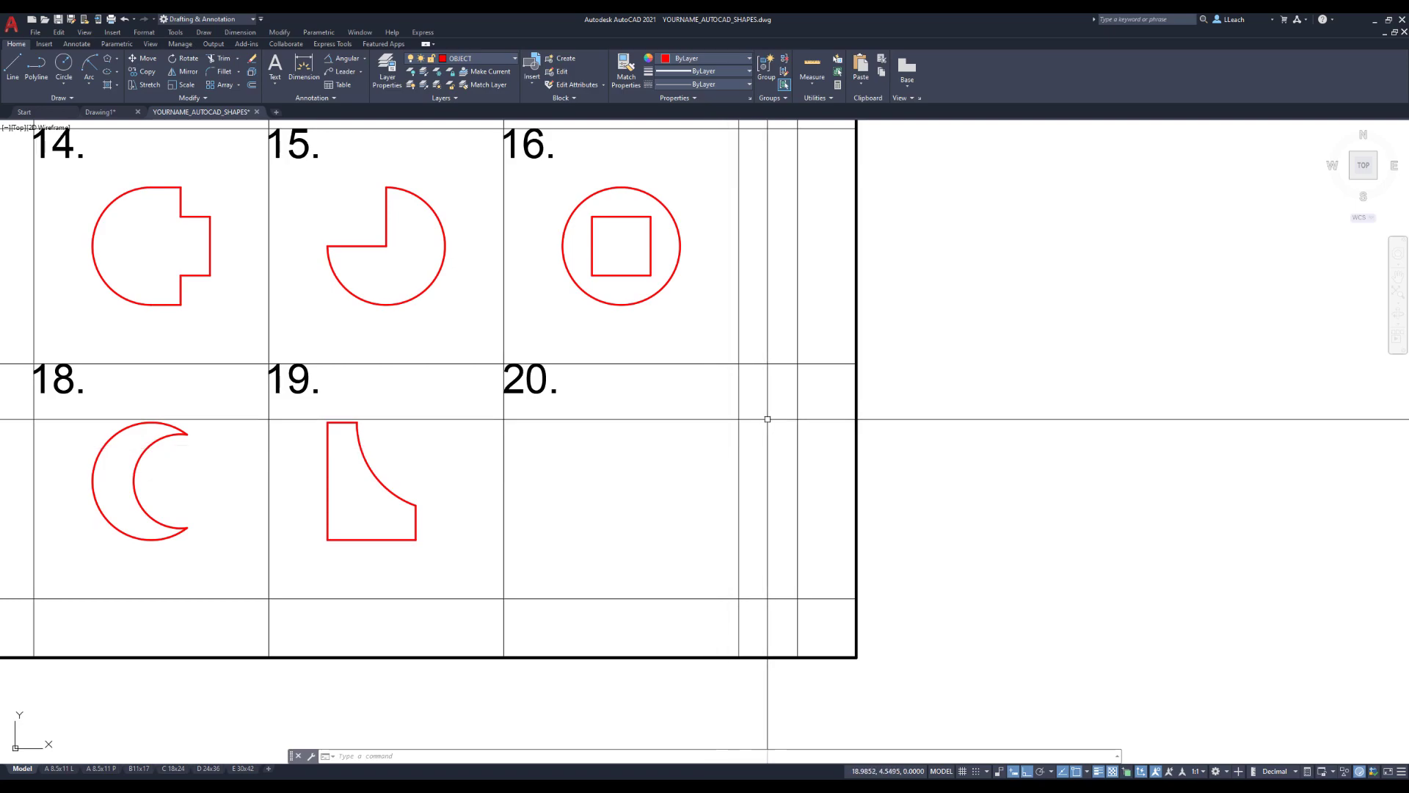
{"action": "left_click", "coordinate": [12, 78]}
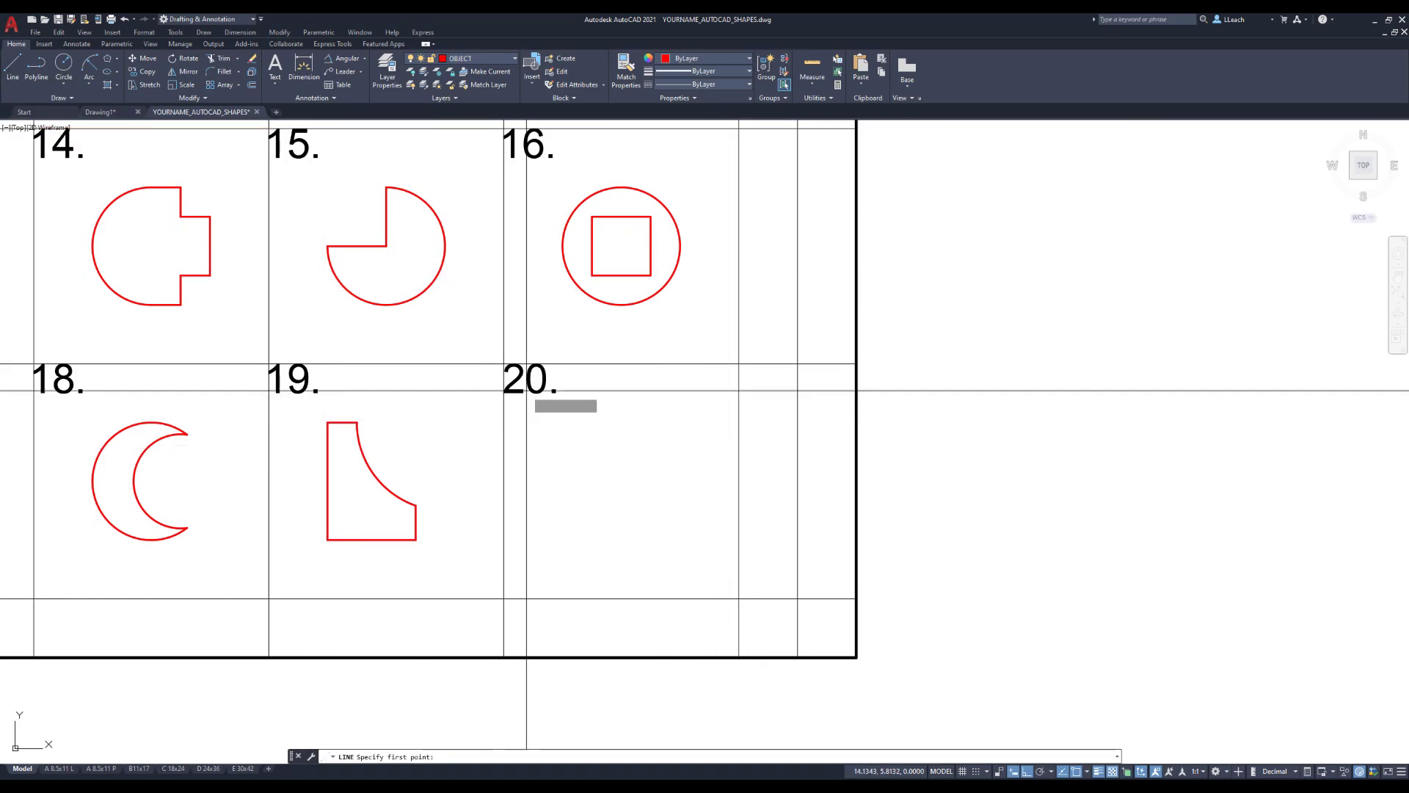
{"action": "left_click", "coordinate": [503, 598]}
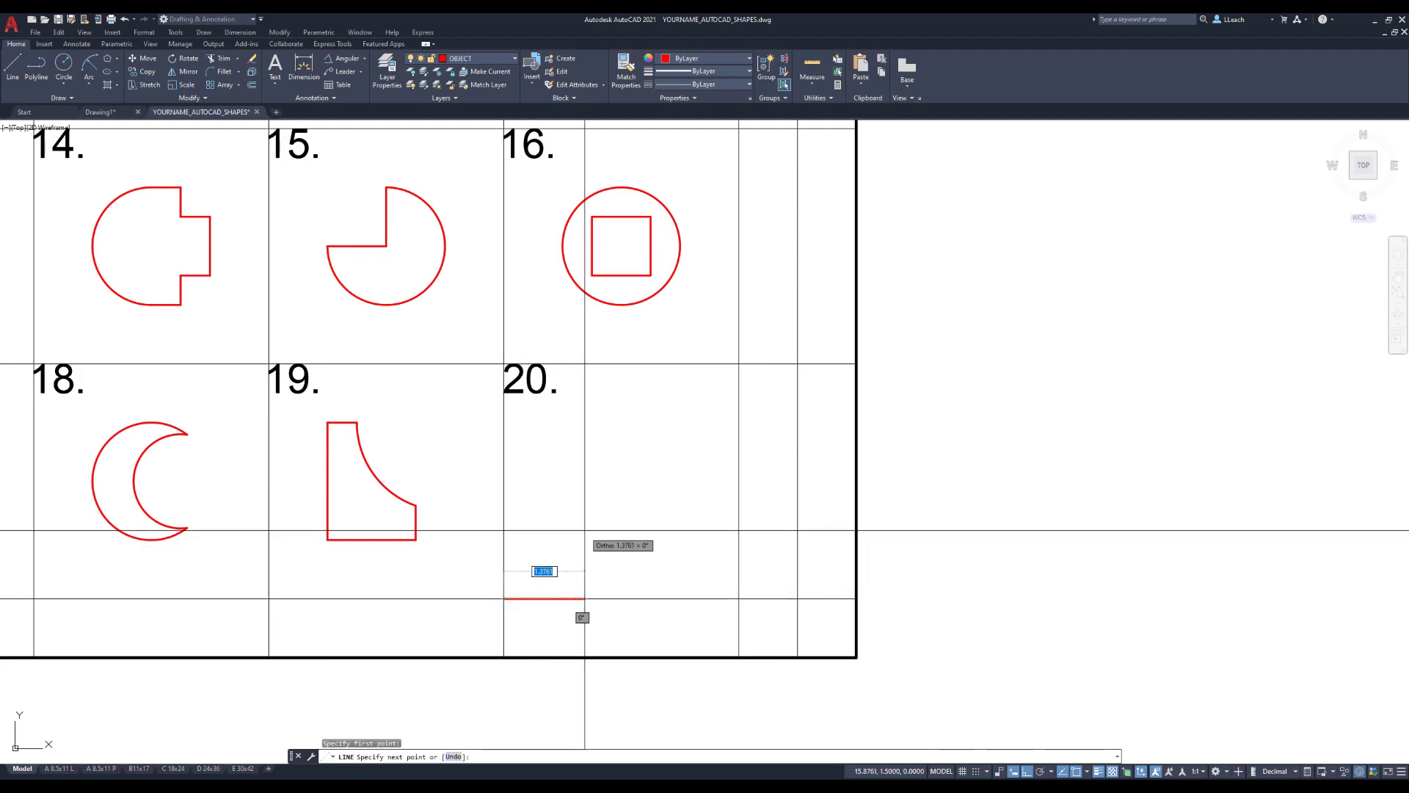
{"action": "type", "text": "1"}
{"action": "key", "text": "Tab"}
{"action": "type", "text": "1"}
{"action": "key", "text": "Return"}
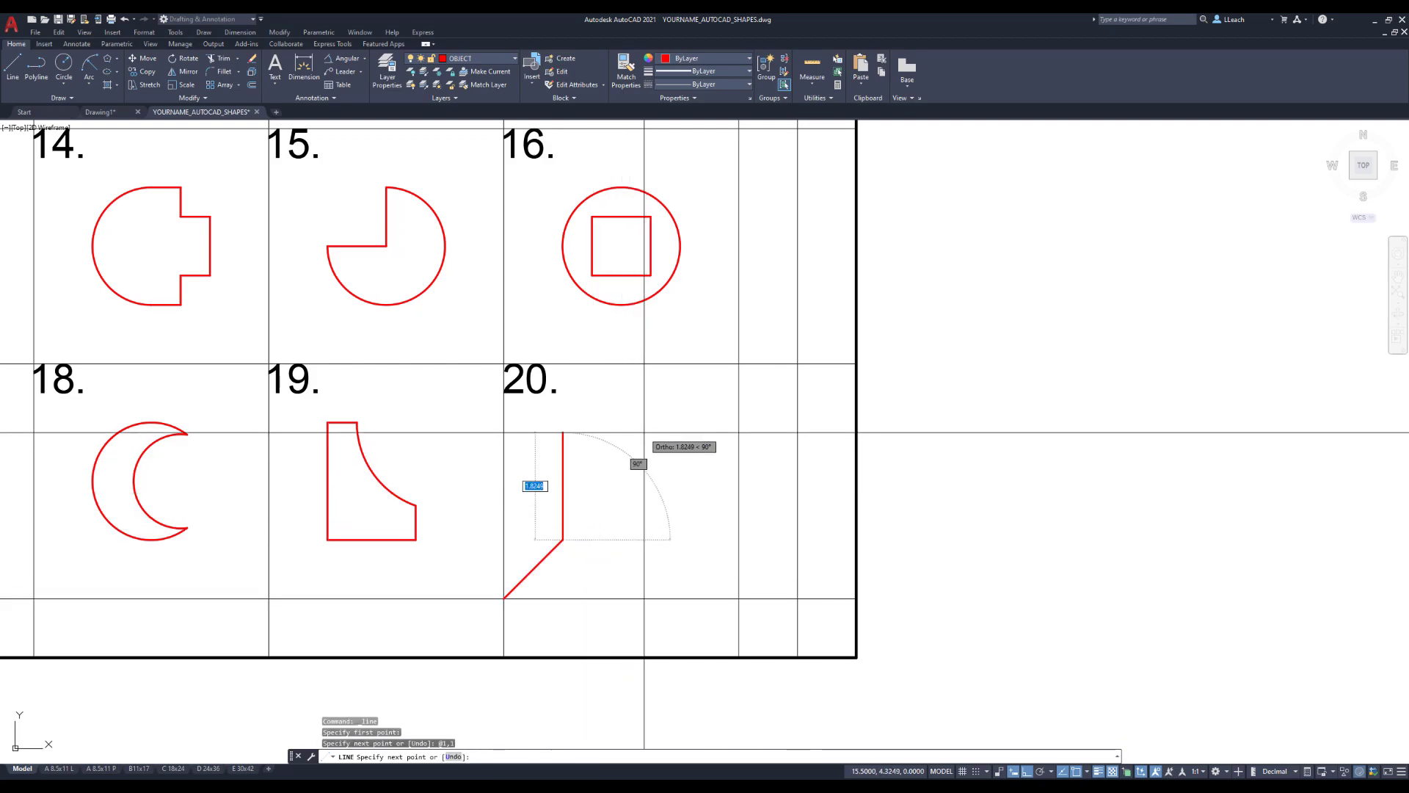
Continue the line in cell 20 with a segment 1.5 straight up.
{"action": "type", "text": "1.5"}
{"action": "key", "text": "Return"}
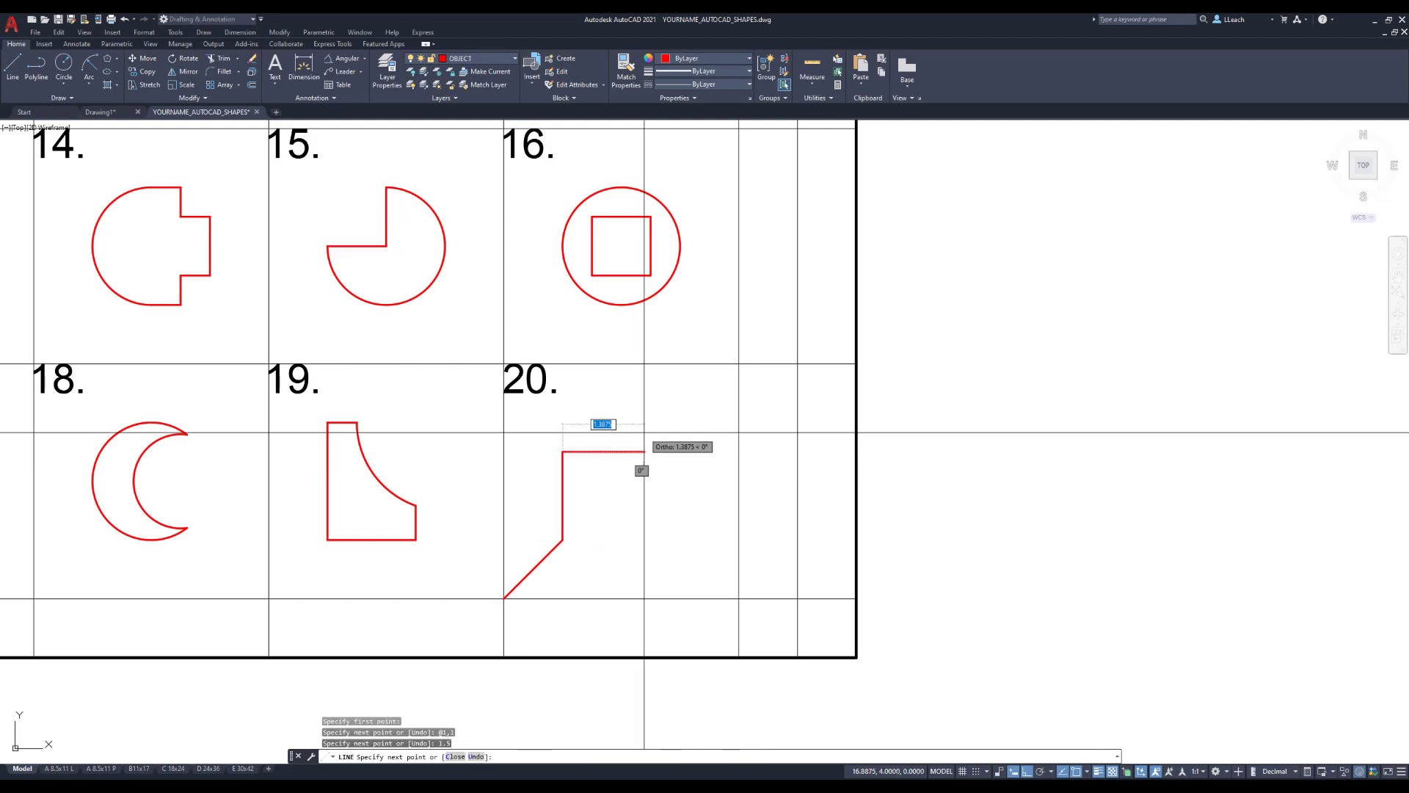
{"action": "key", "text": "Escape"}
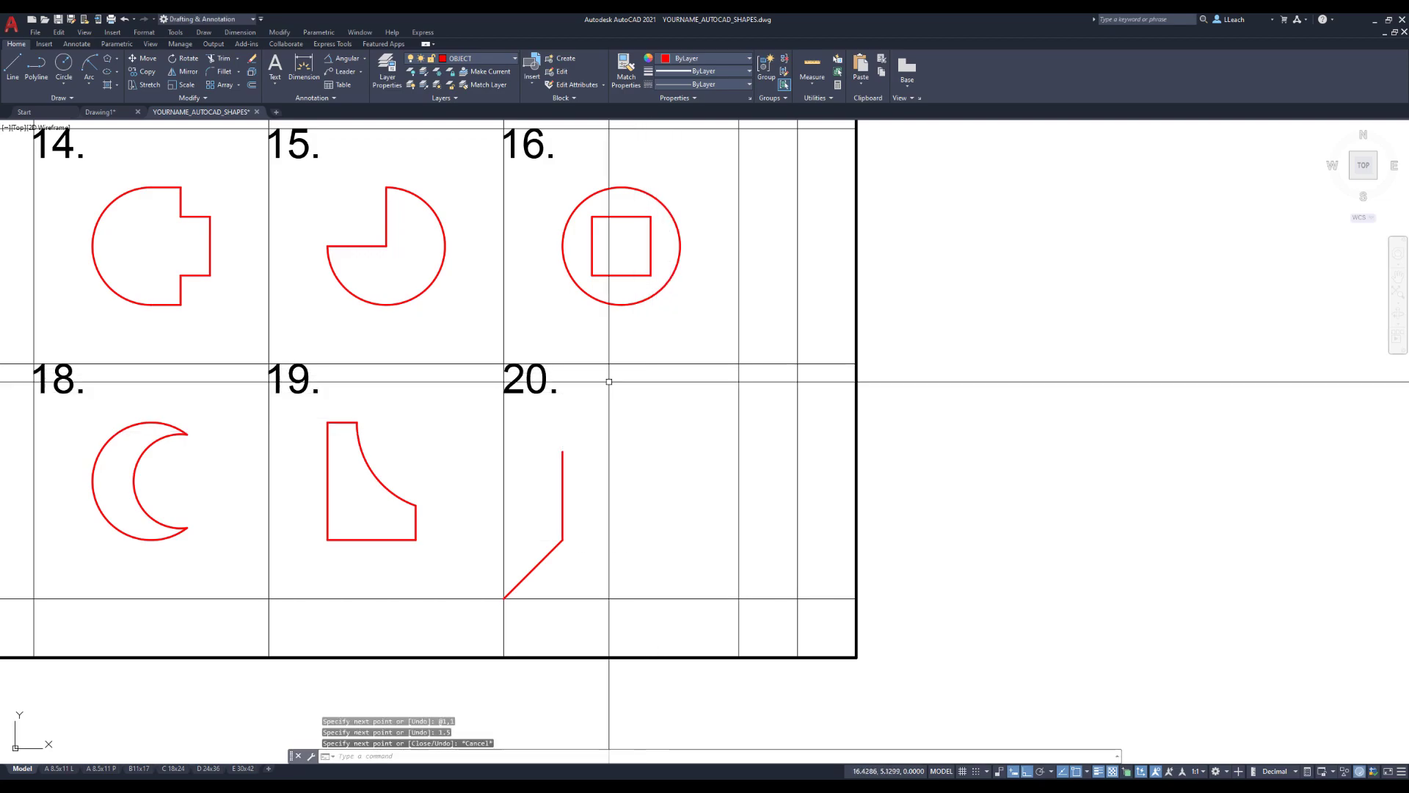
From the lower end of the vertical line in cell 20, draw connected segments 1.5 right, .5 up and 1.5 up.
{"action": "type", "text": "l"}
{"action": "key", "text": "Return"}
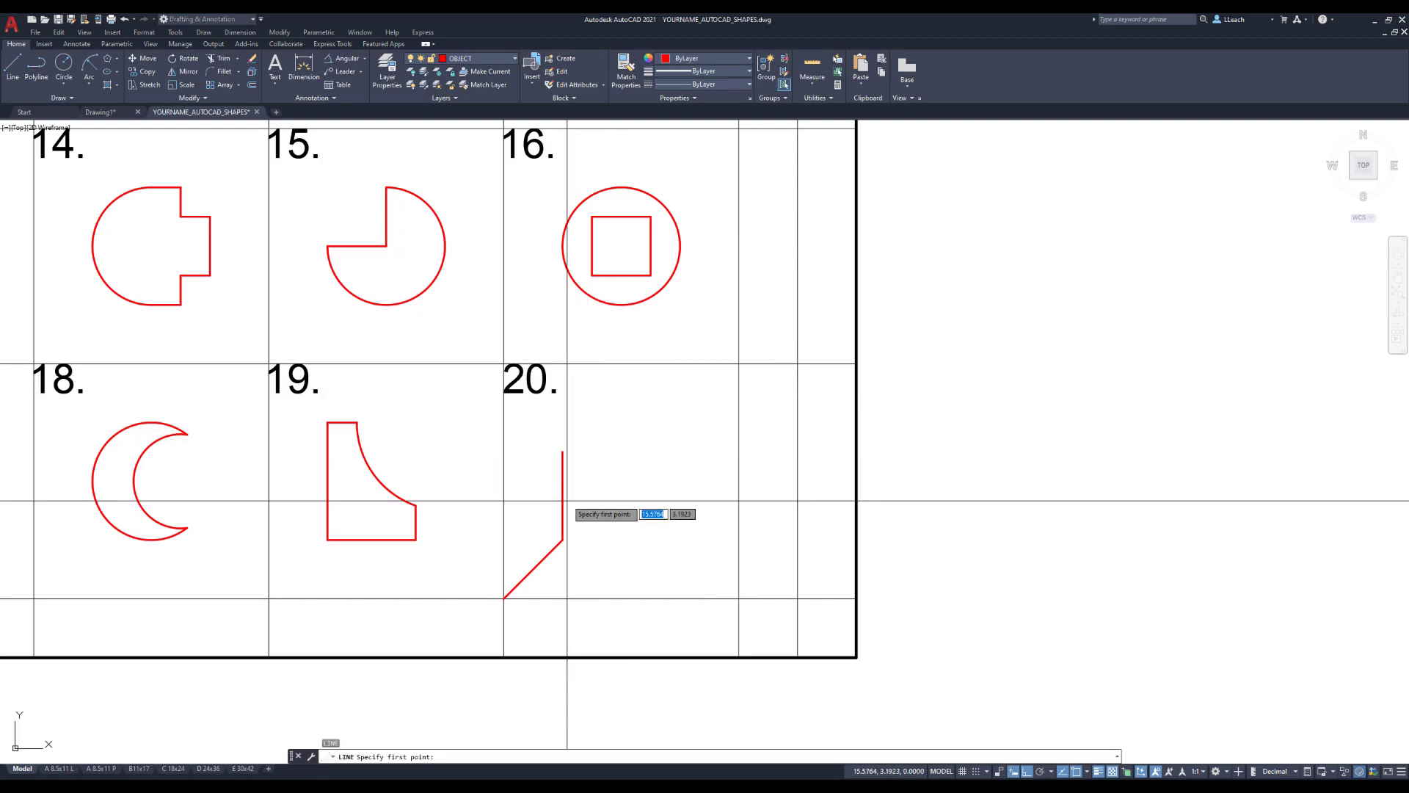
{"action": "left_click", "coordinate": [562, 539]}
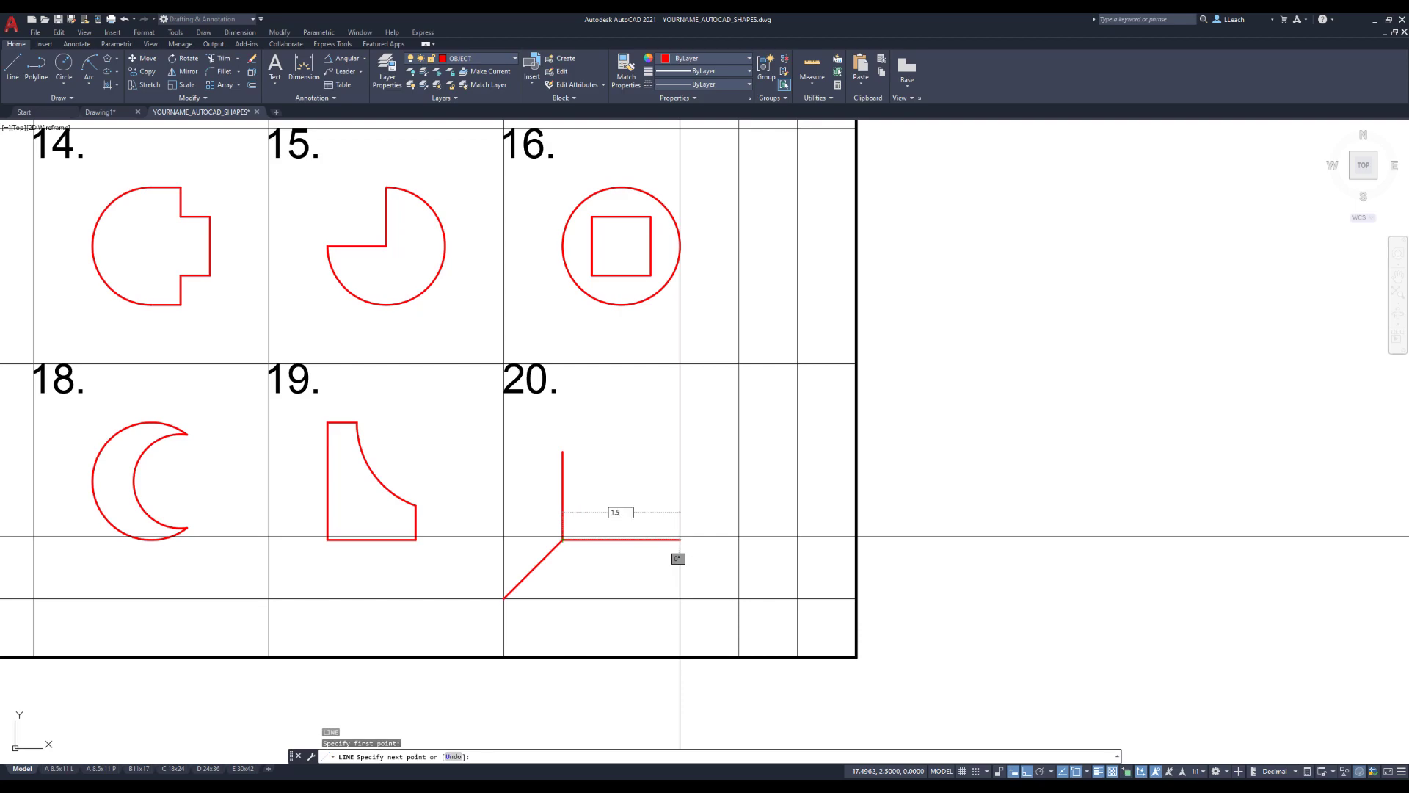
{"action": "key", "text": "Return"}
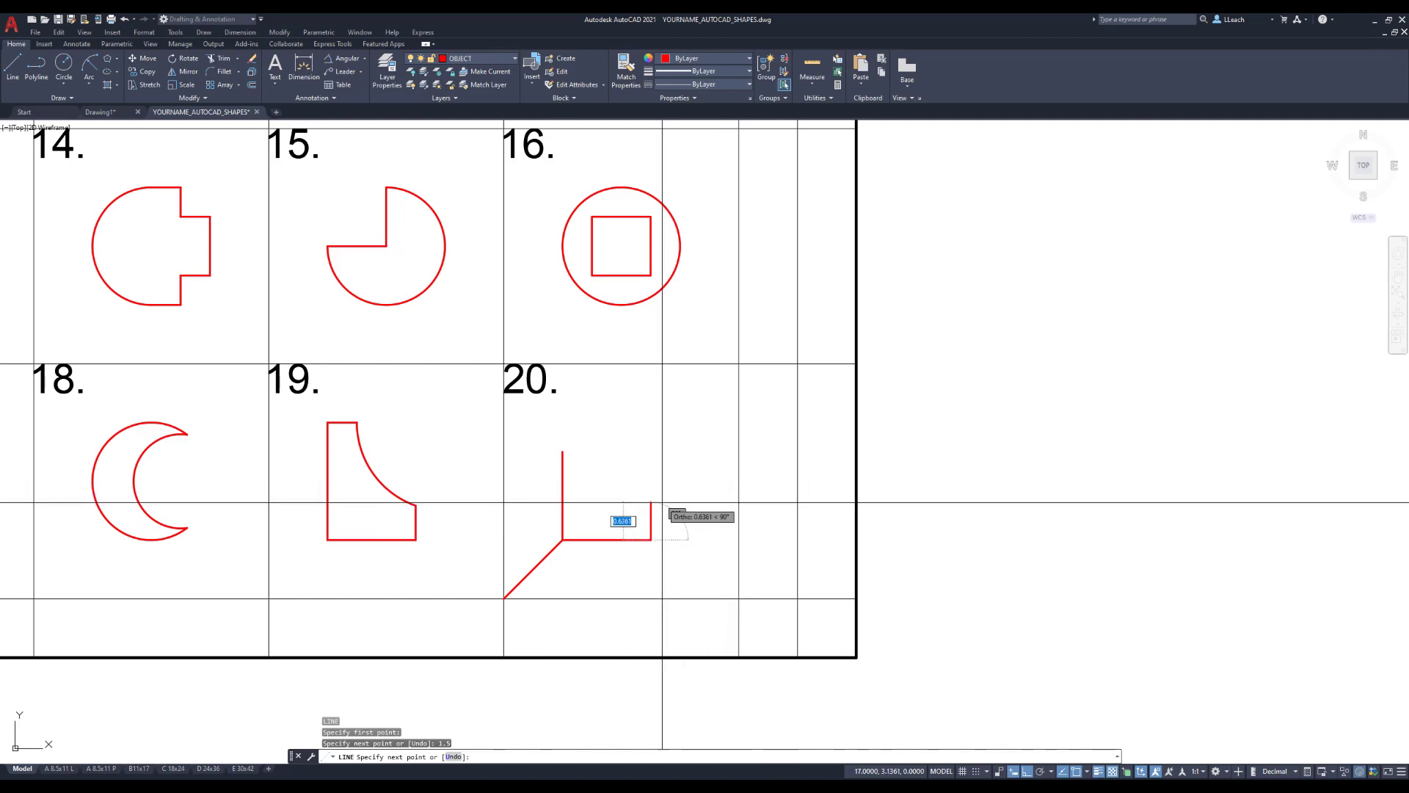
{"action": "key", "text": "Return"}
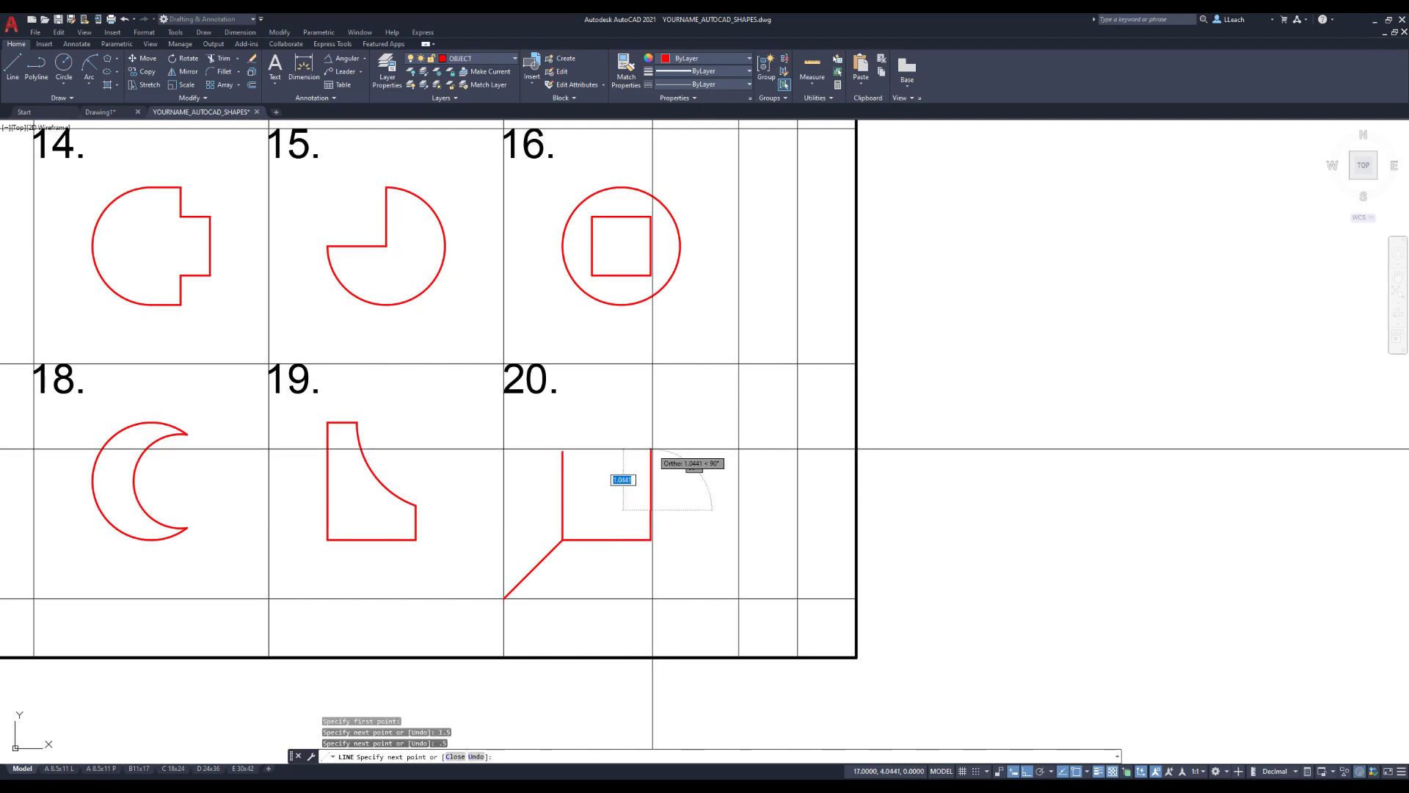
{"action": "type", "text": "1.5"}
{"action": "key", "text": "Return"}
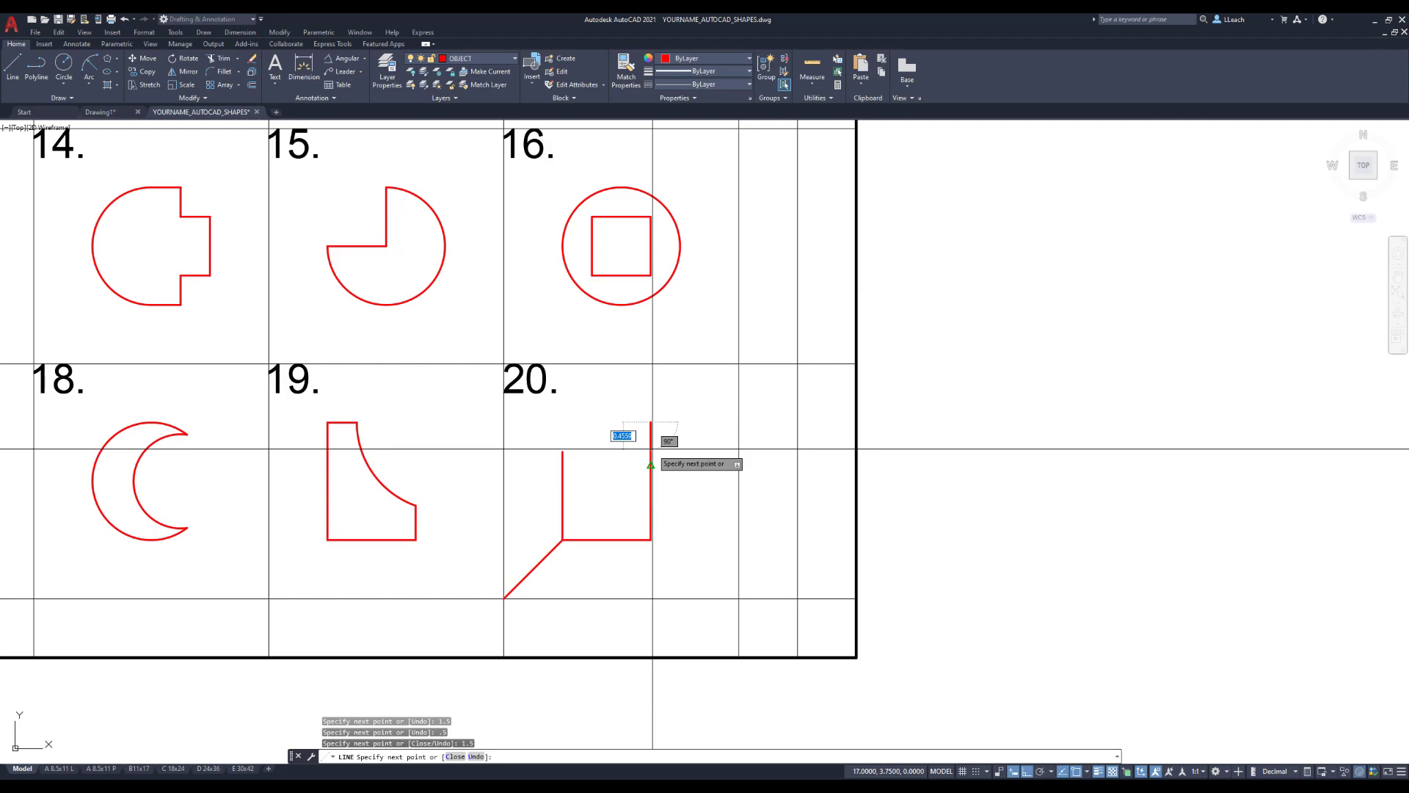
{"action": "key", "text": "Escape"}
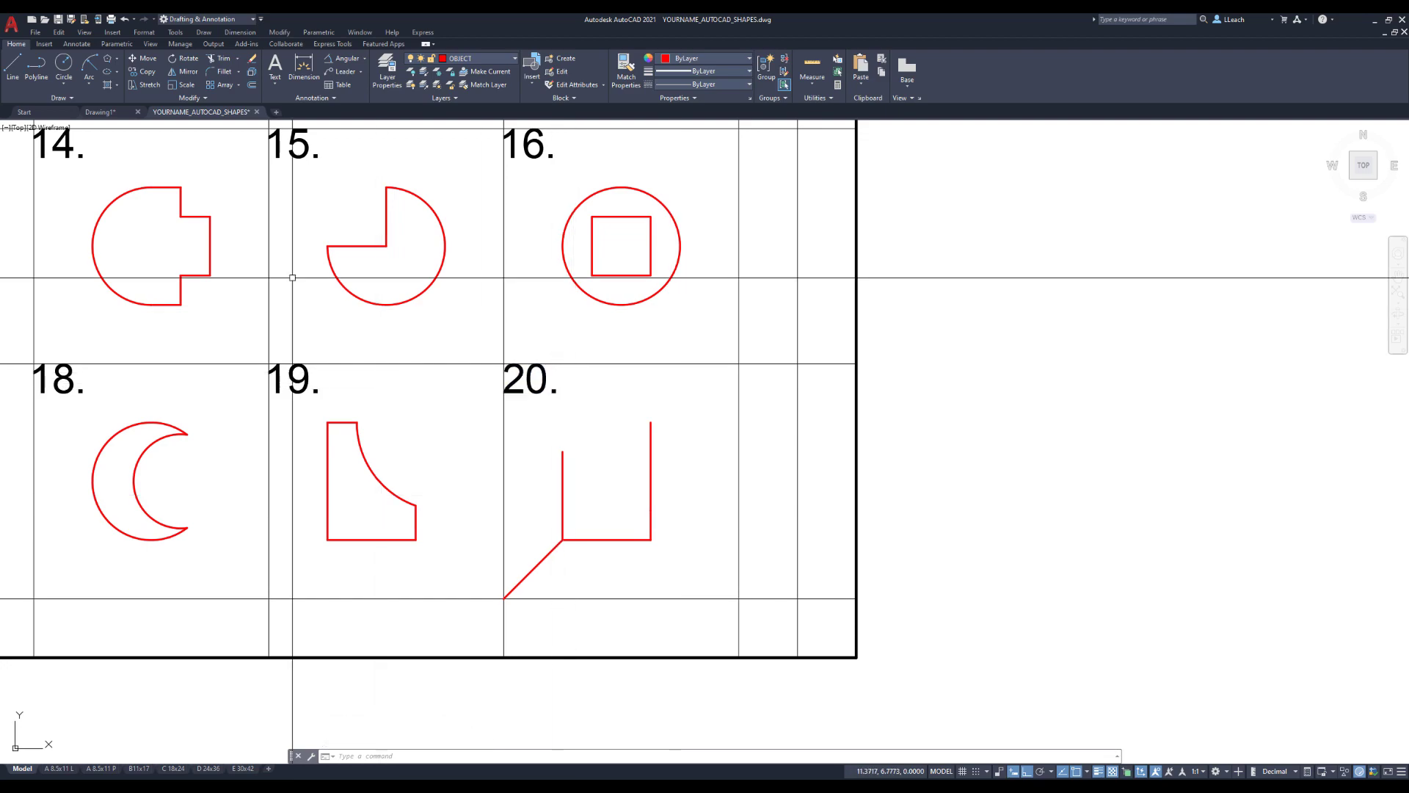
Draw a circle of radius 1.5 centred on the upper end of the left-hand vertical line in cell 20.
{"action": "left_click", "coordinate": [70, 88]}
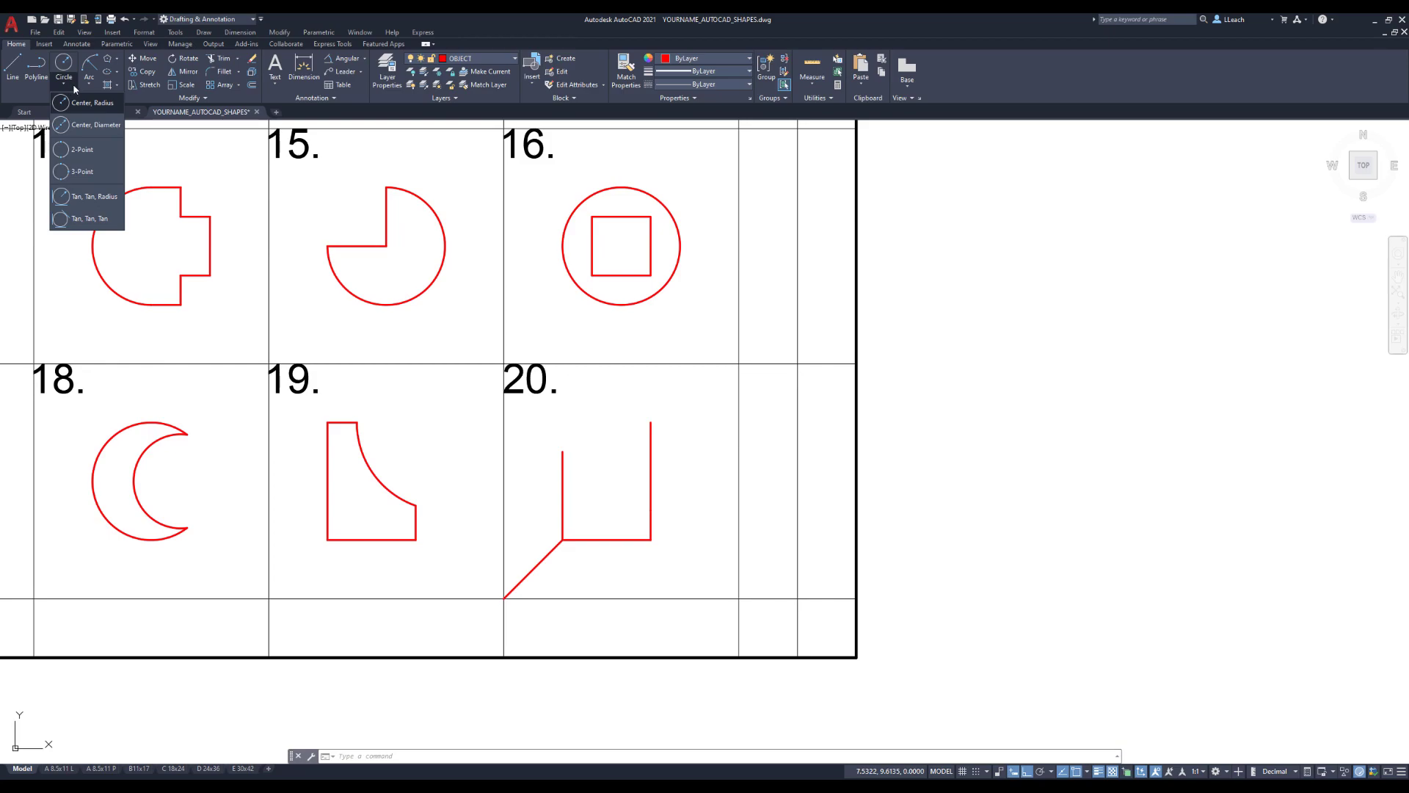
{"action": "left_click", "coordinate": [95, 104]}
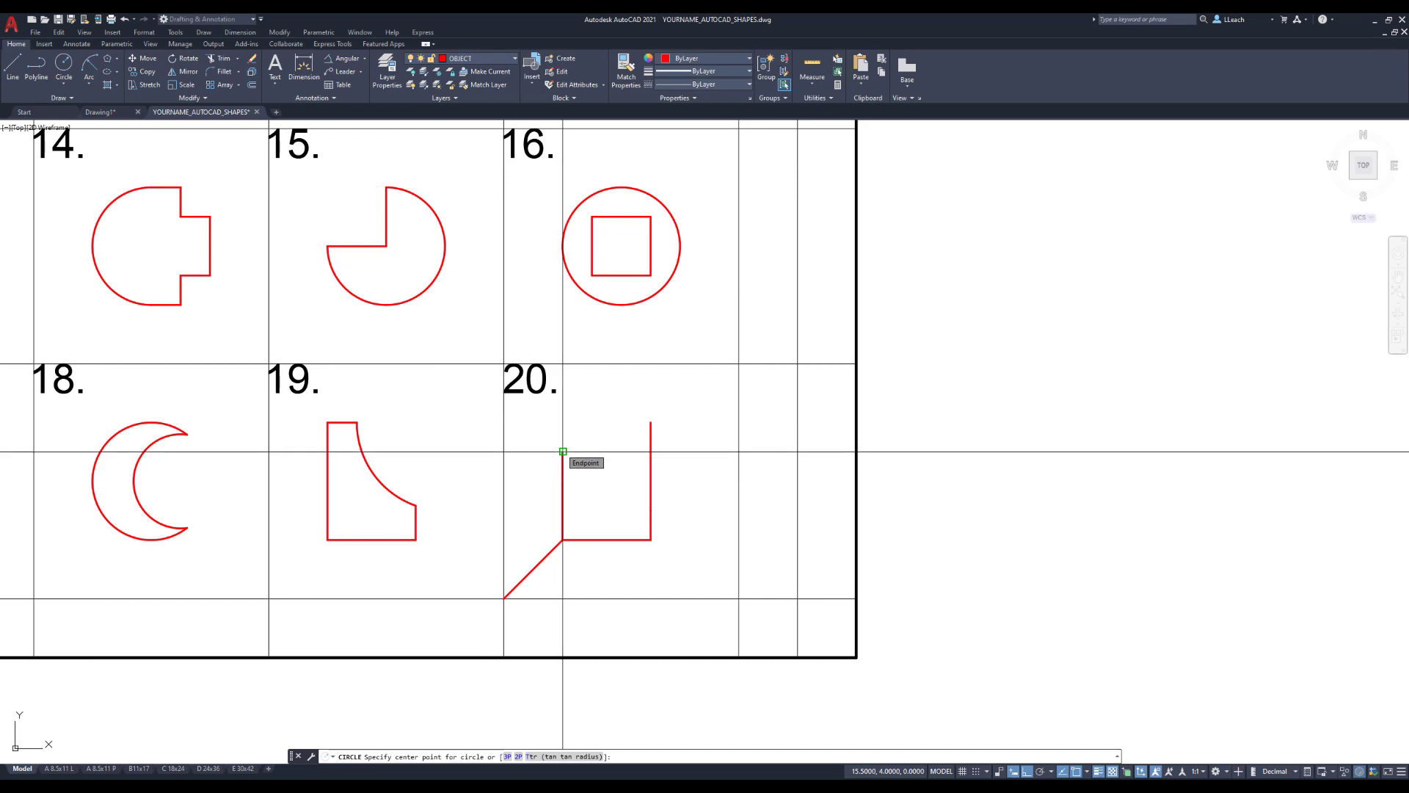
{"action": "left_click", "coordinate": [563, 451]}
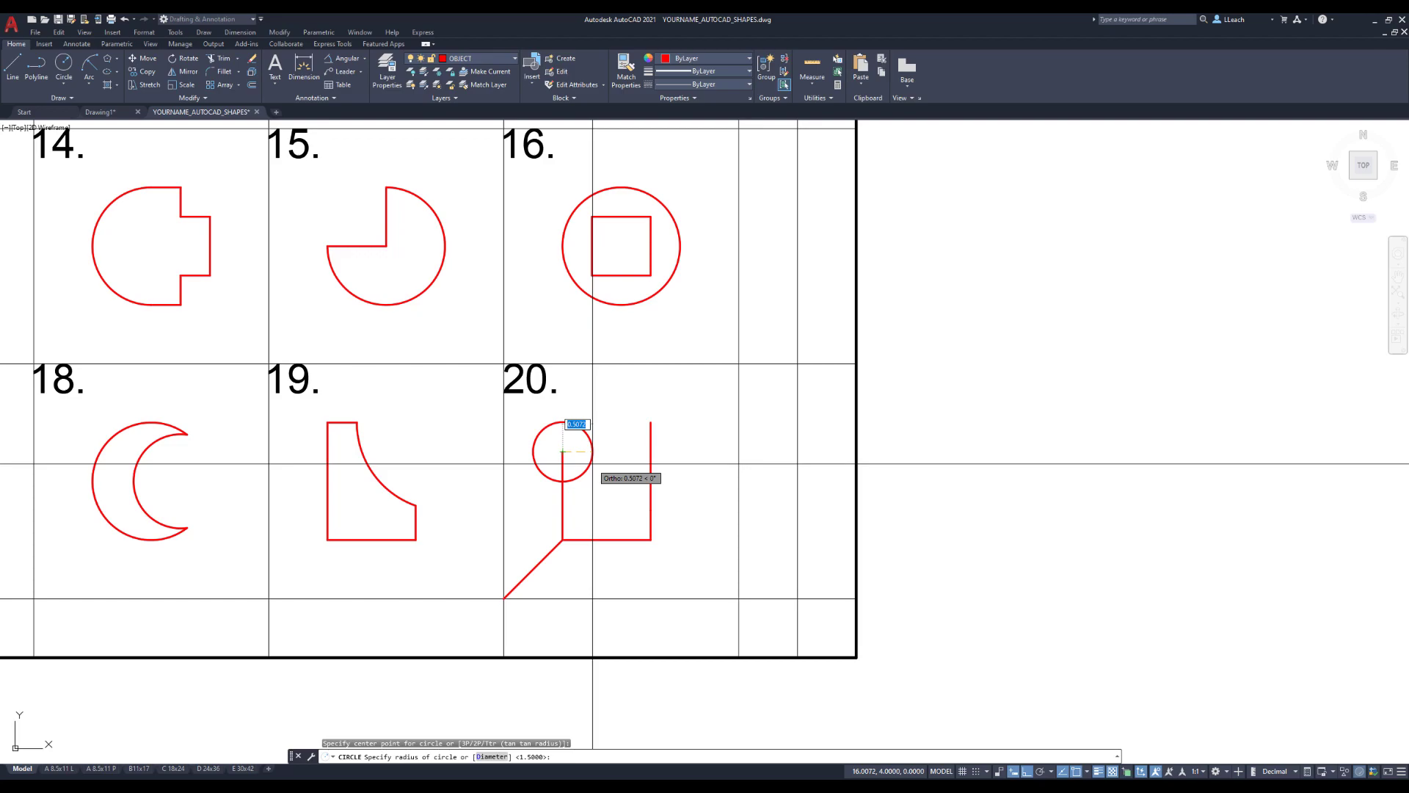
{"action": "type", "text": "1."}
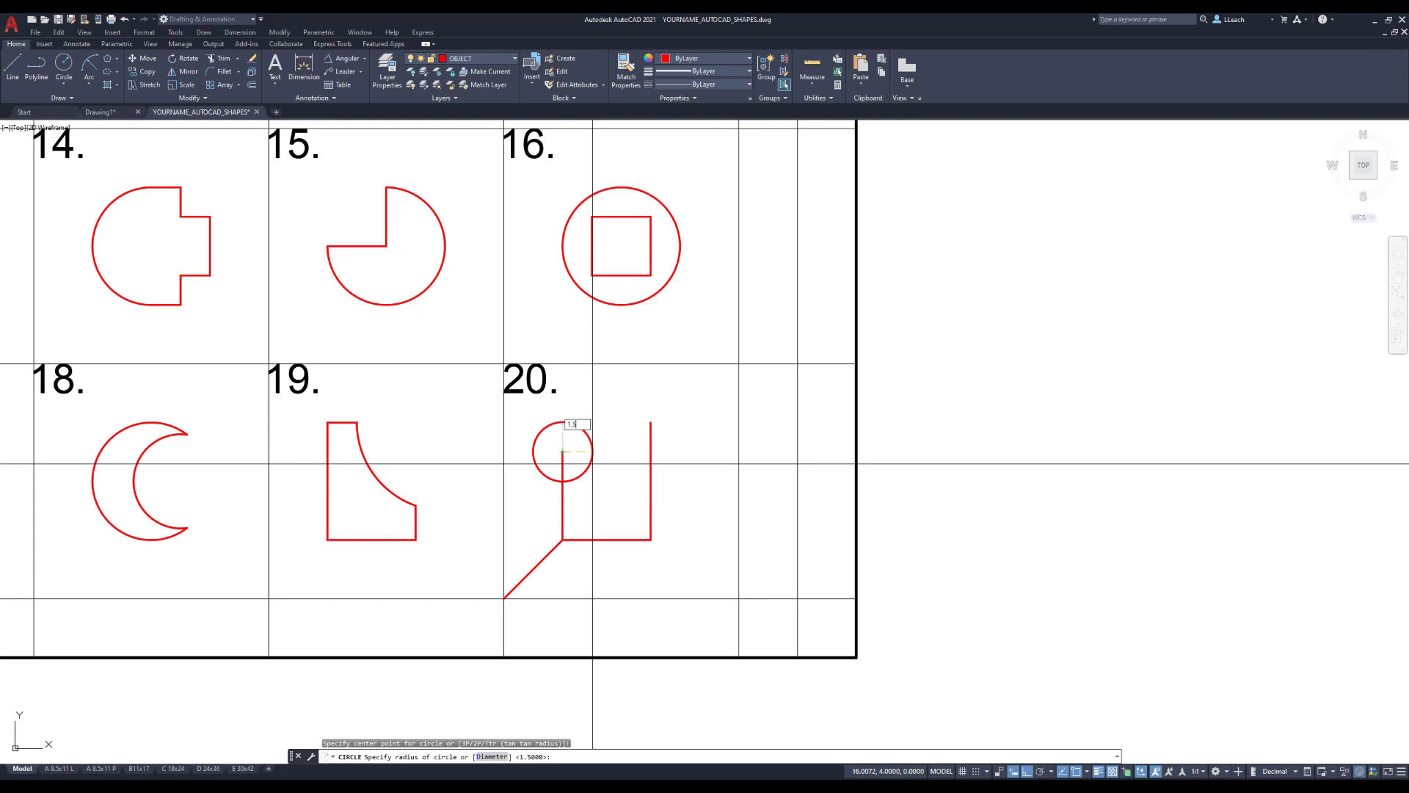
{"action": "type", "text": "5"}
{"action": "key", "text": "Return"}
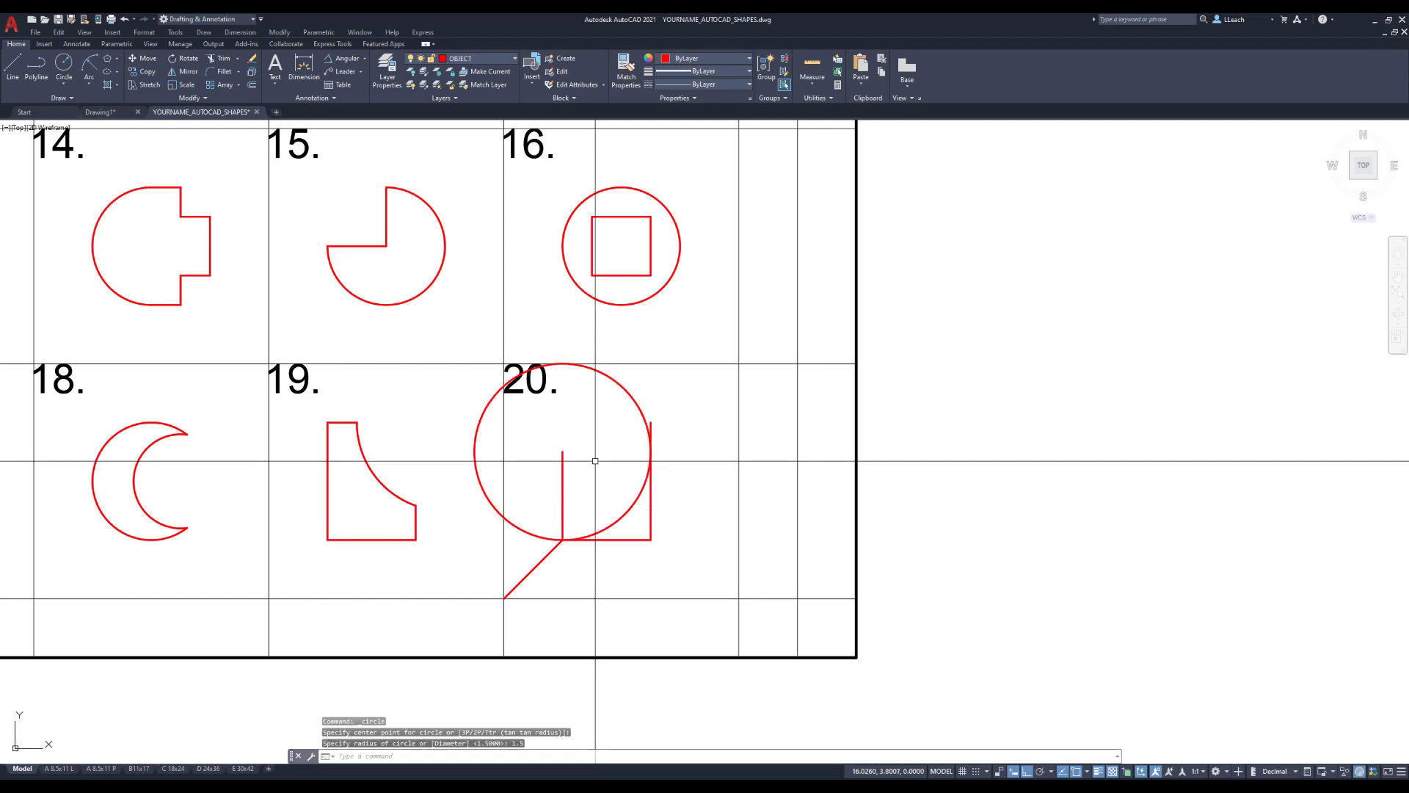
{"action": "key", "text": "Escape"}
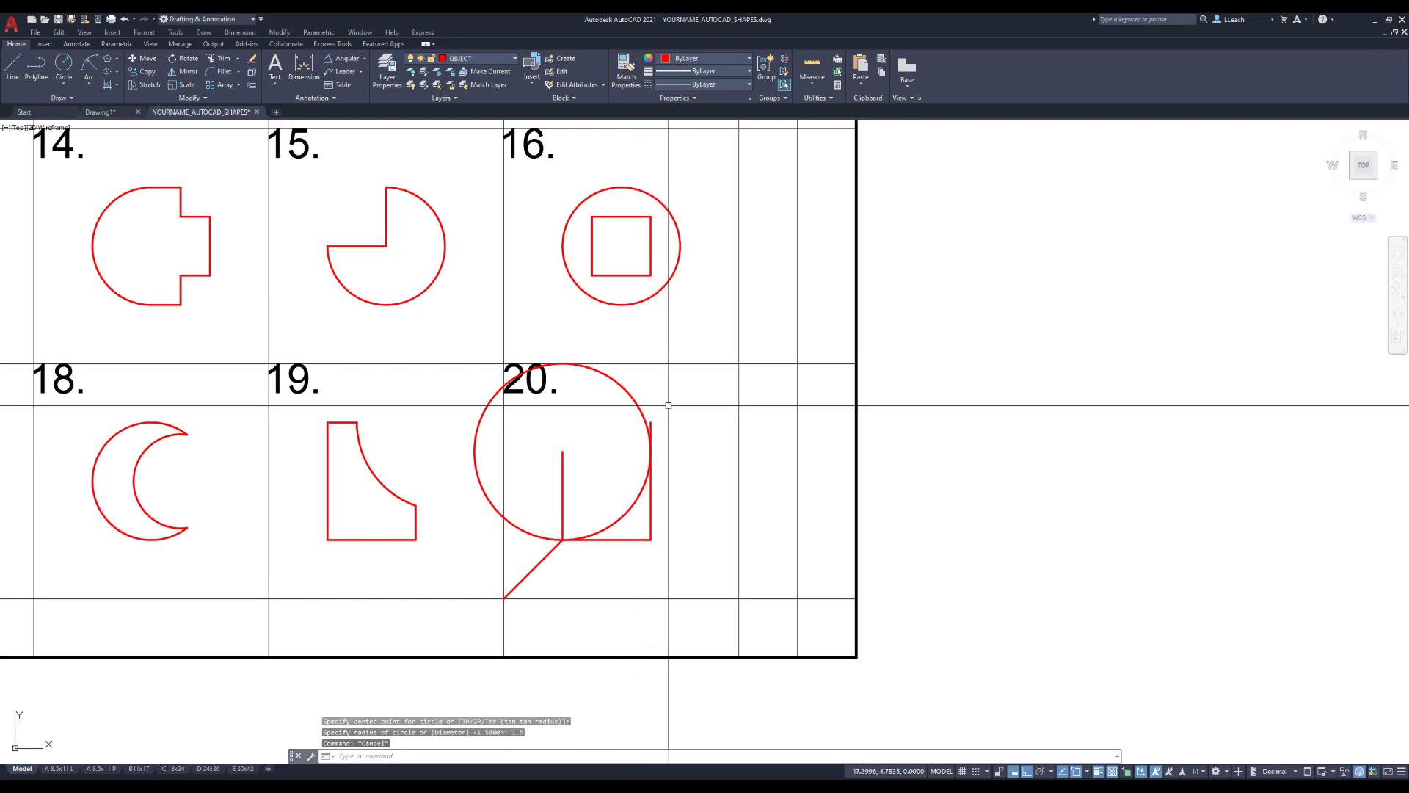
Draw a circle of radius 1.5 centred on the joint between the .5 and 1.5 segments of the right-hand vertical line in cell 20.
{"action": "left_click", "coordinate": [67, 86]}
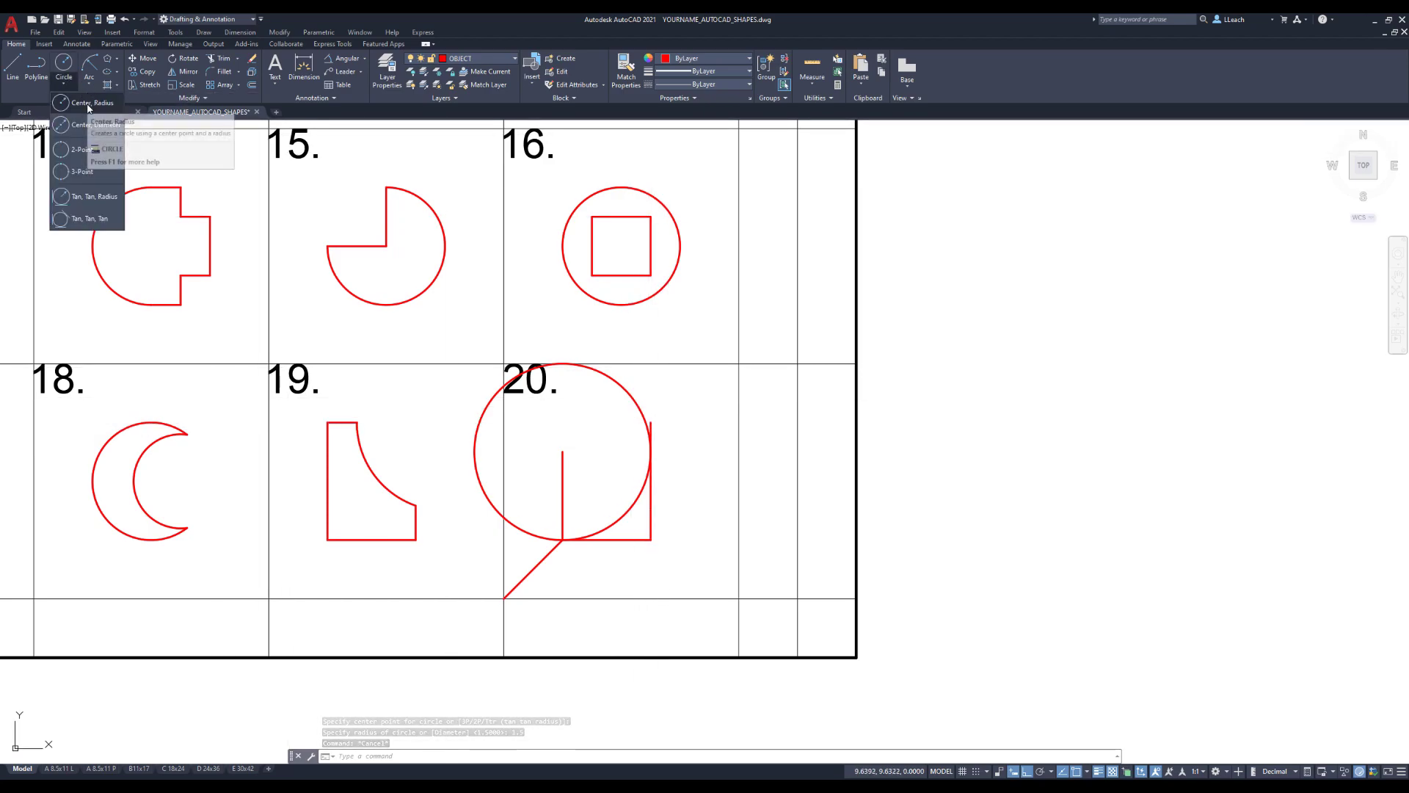
{"action": "left_click", "coordinate": [88, 108]}
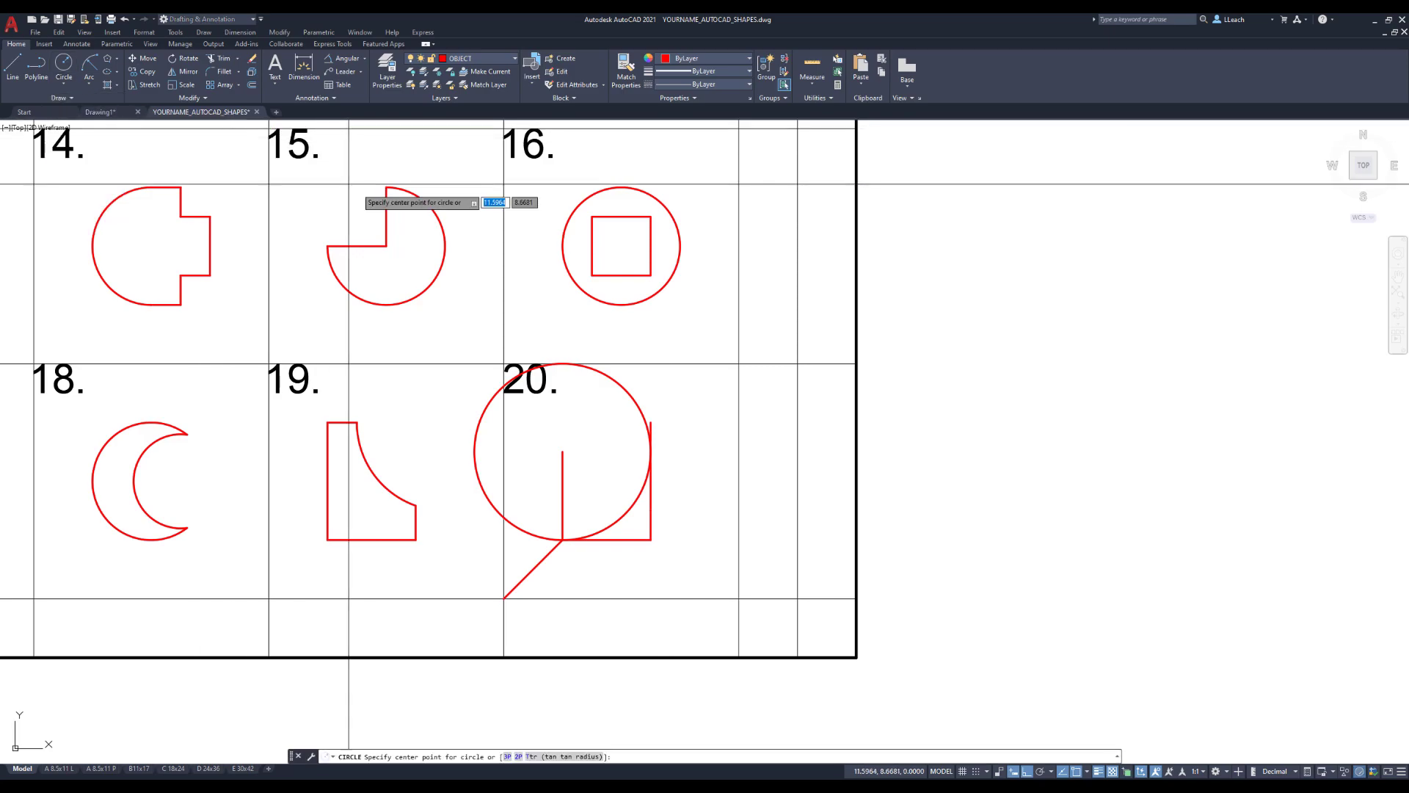
{"action": "left_click", "coordinate": [651, 510]}
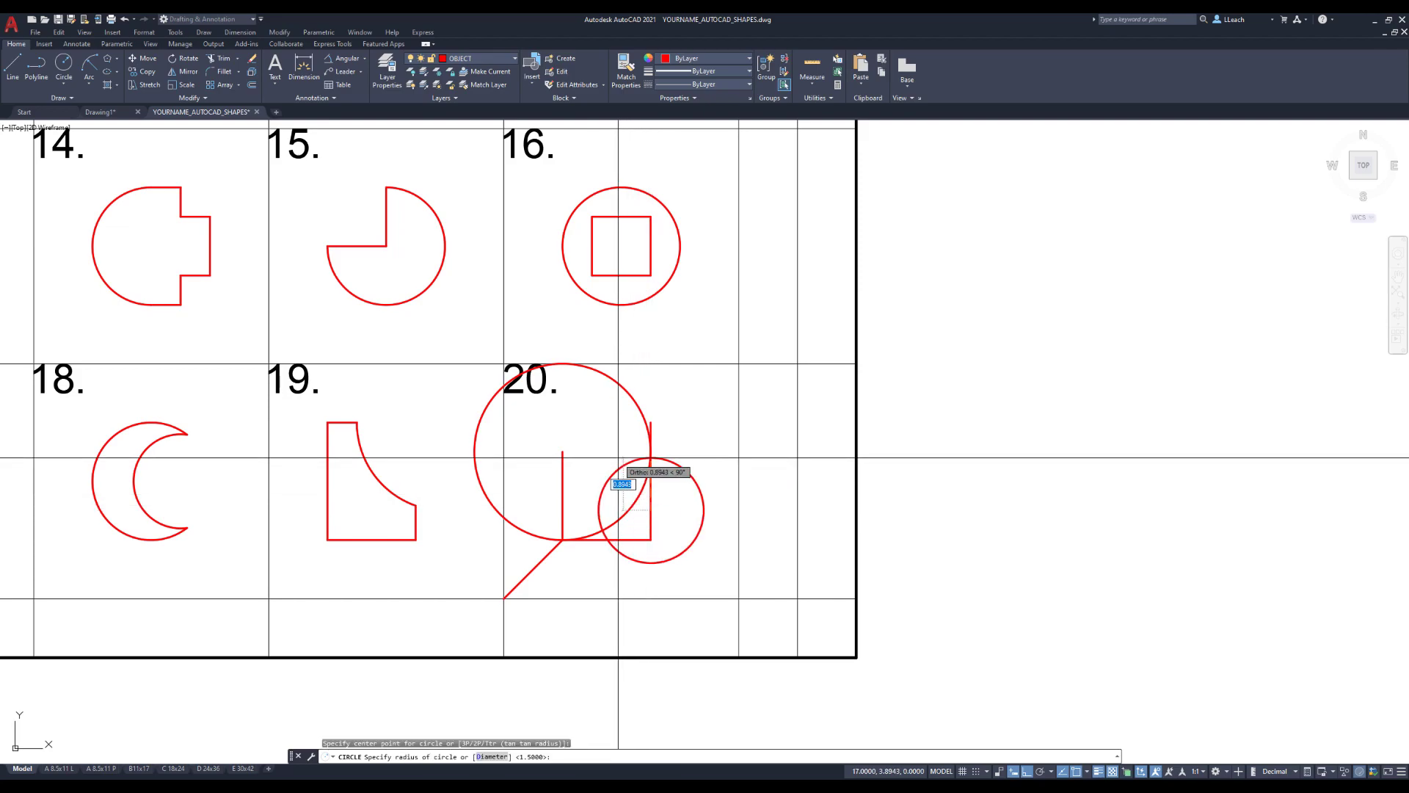
{"action": "type", "text": "1.5"}
{"action": "key", "text": "Return"}
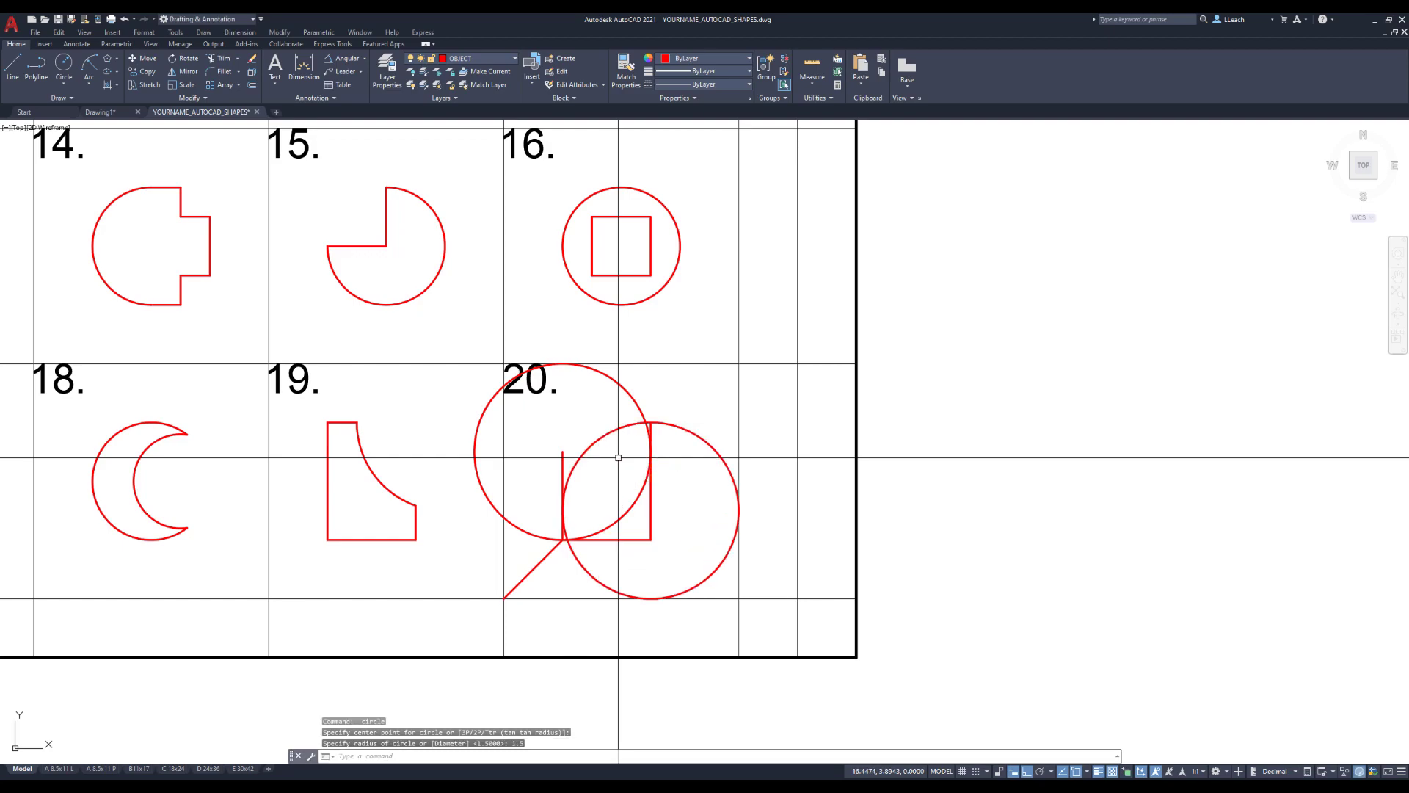
{"action": "key", "text": "Escape"}
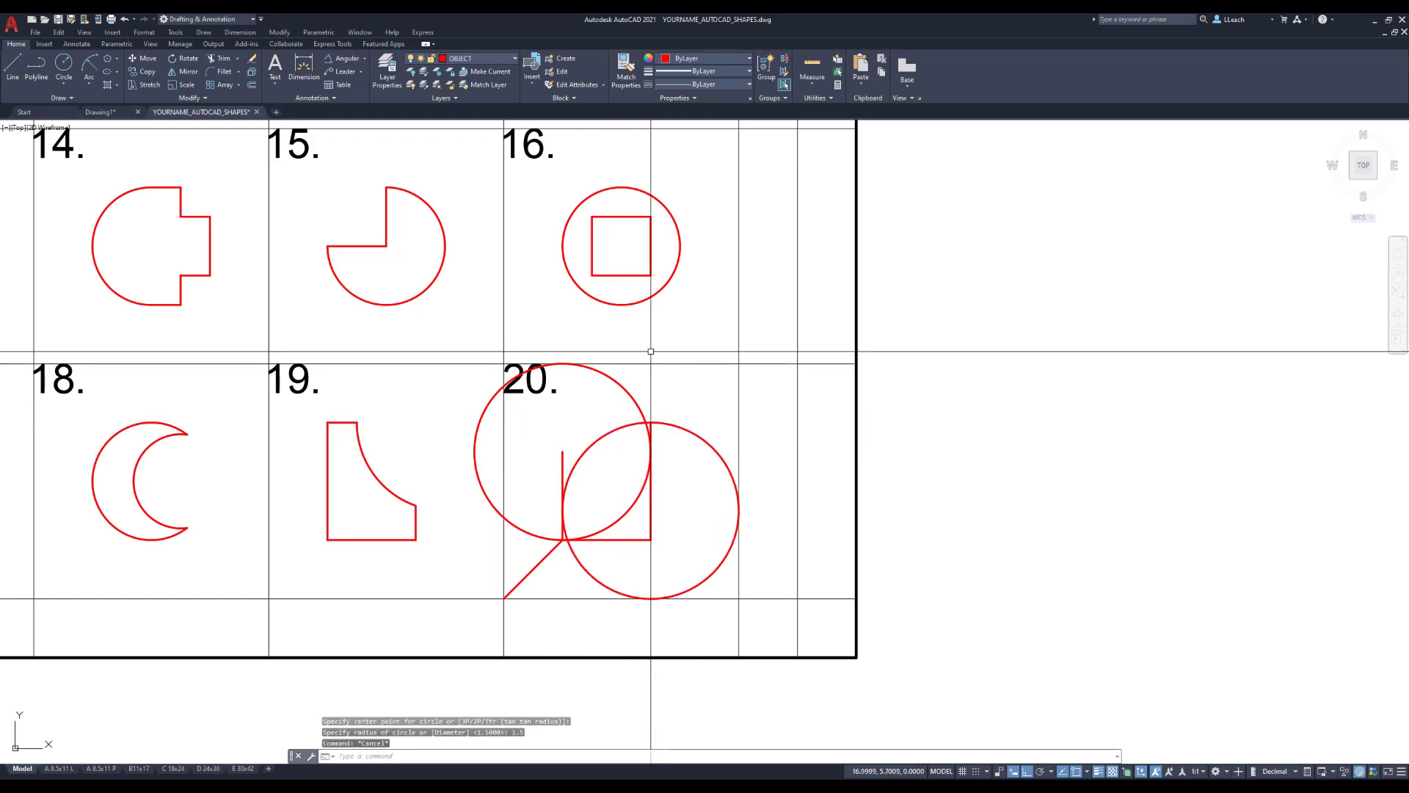
{"action": "key", "text": "Escape"}
{"action": "middle_click_drag", "start_coordinate": [622, 432], "coordinate": [667, 375]}
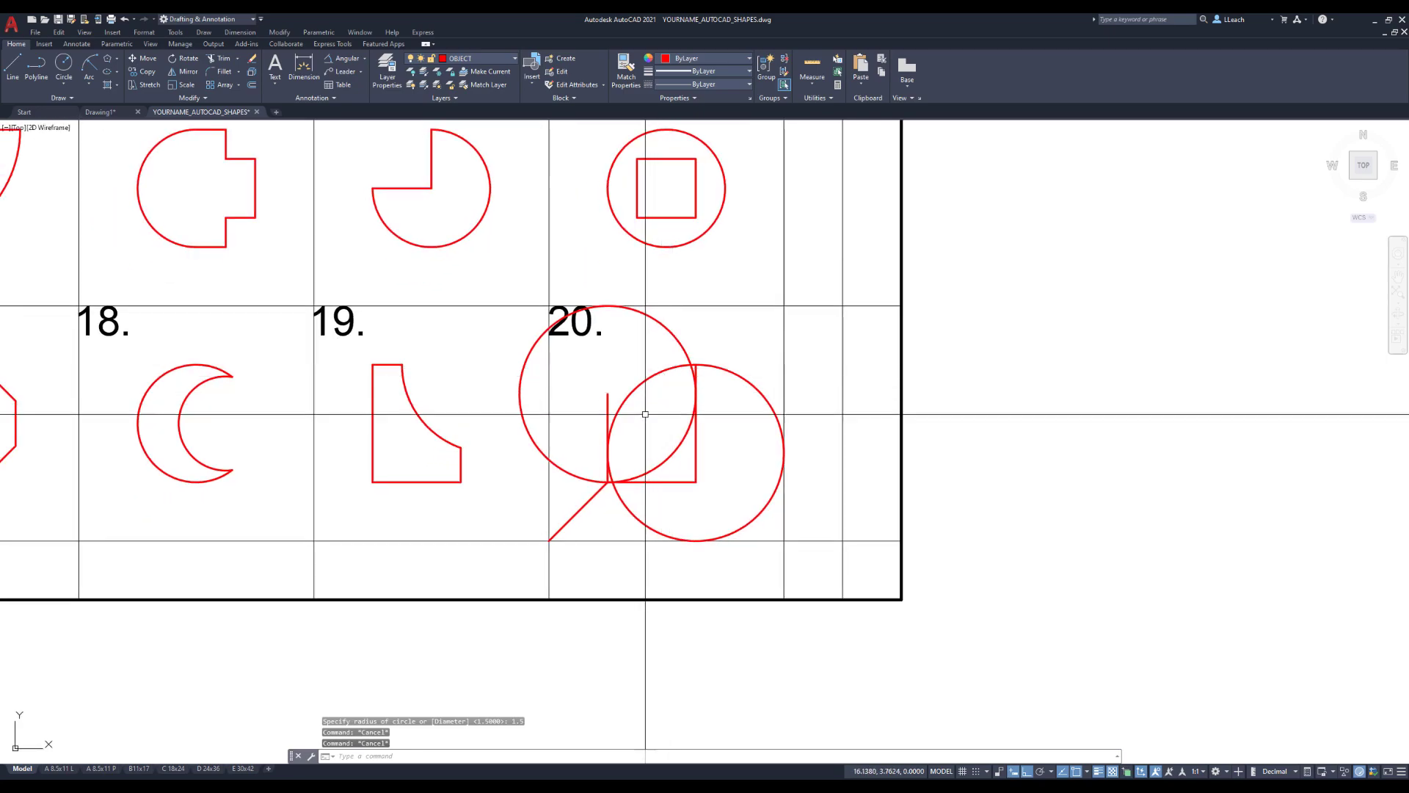
{"action": "scroll", "coordinate": [653, 414], "scroll_direction": "up", "scroll_amount": 2}
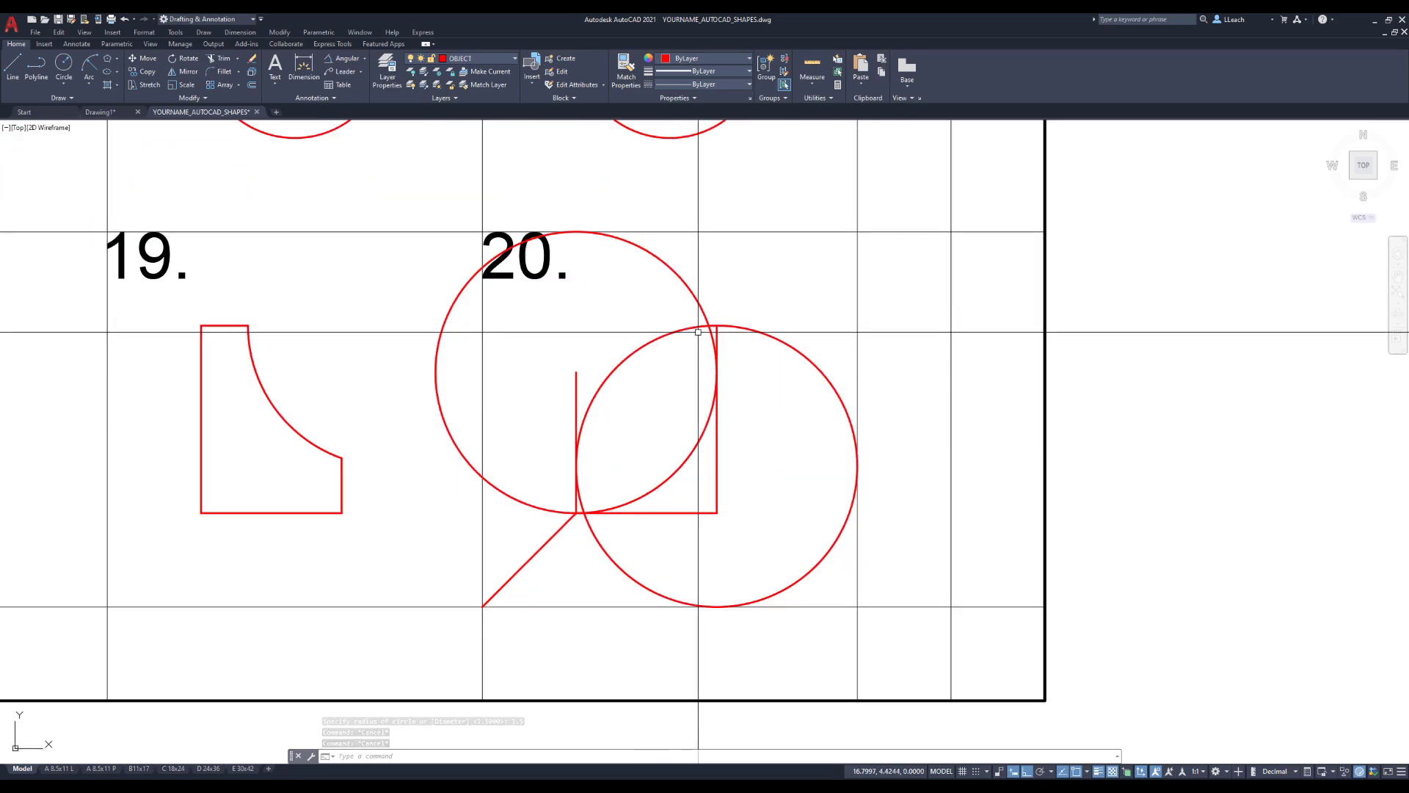
Erase the diagonal locating line in cell 20.
{"action": "type", "text": "e"}
{"action": "key", "text": "Return"}
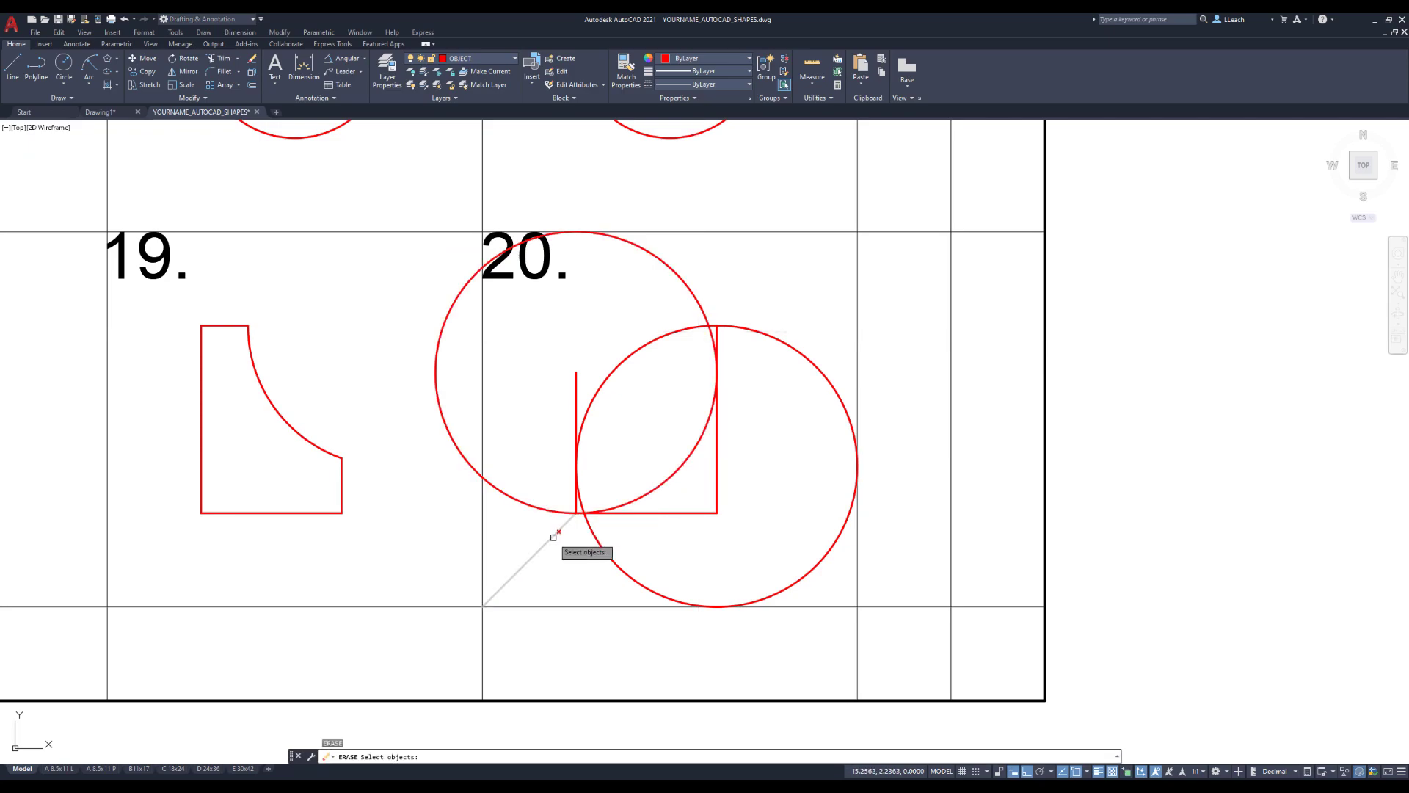
{"action": "key", "text": "Return"}
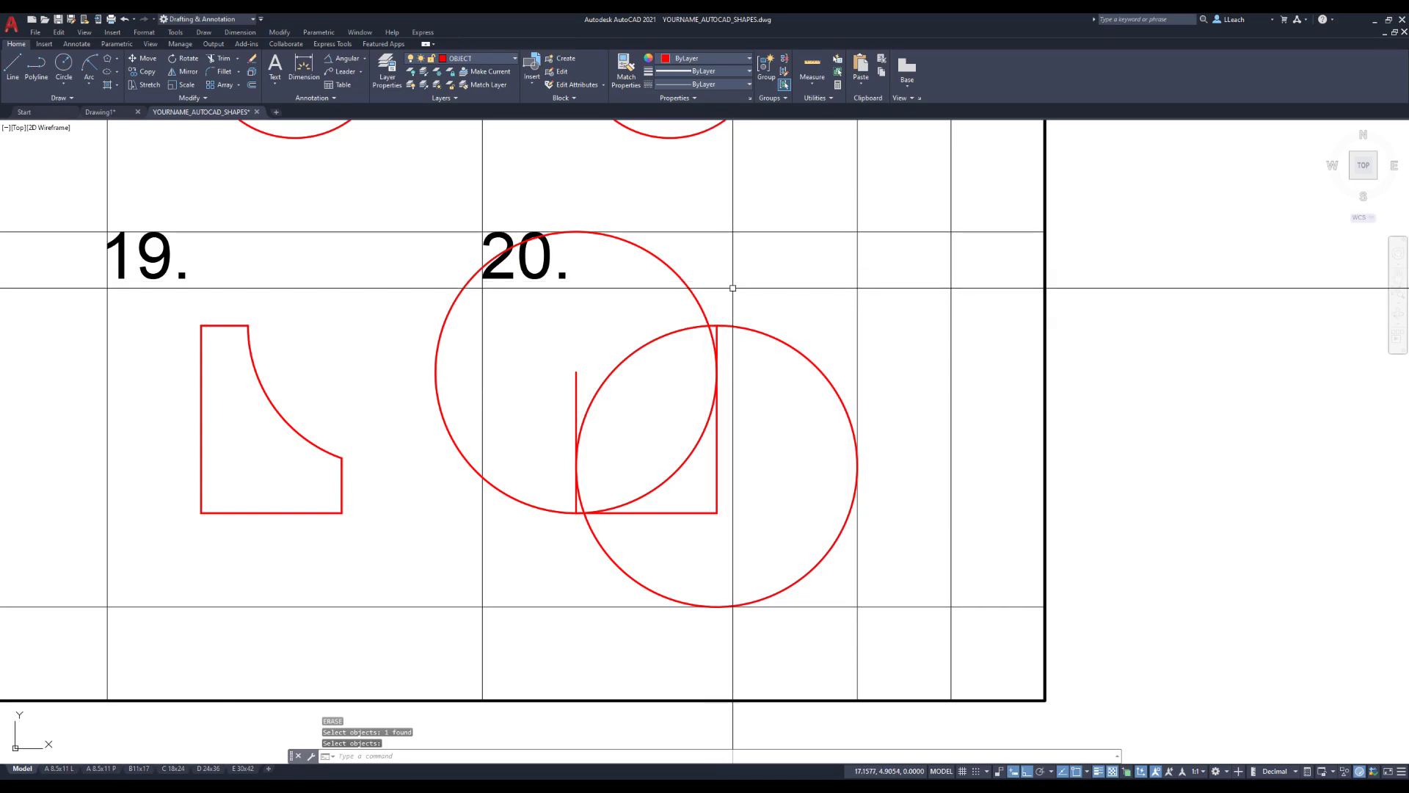
Trim the middle of the right-hand vertical line, the upper part of the left-hand vertical line and the outer part of the left-hand circle in cell 20.
{"action": "scroll", "coordinate": [707, 329], "scroll_direction": "up", "scroll_amount": 2}
{"action": "scroll", "coordinate": [712, 328], "scroll_direction": "up", "scroll_amount": 2}
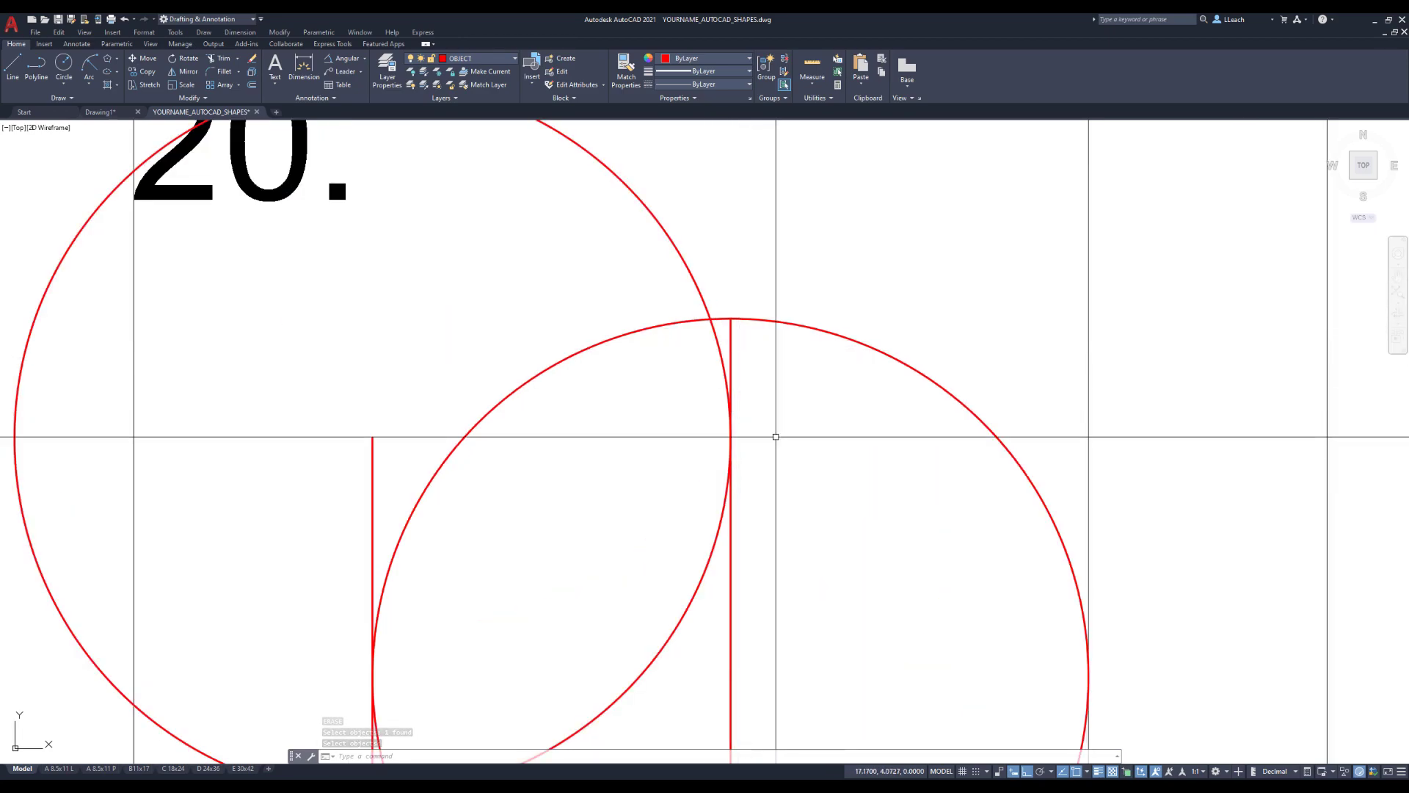
{"action": "scroll", "coordinate": [763, 415], "scroll_direction": "down", "scroll_amount": 2}
{"action": "type", "text": "tr"}
{"action": "key", "text": "Return"}
{"action": "left_click", "coordinate": [744, 518]}
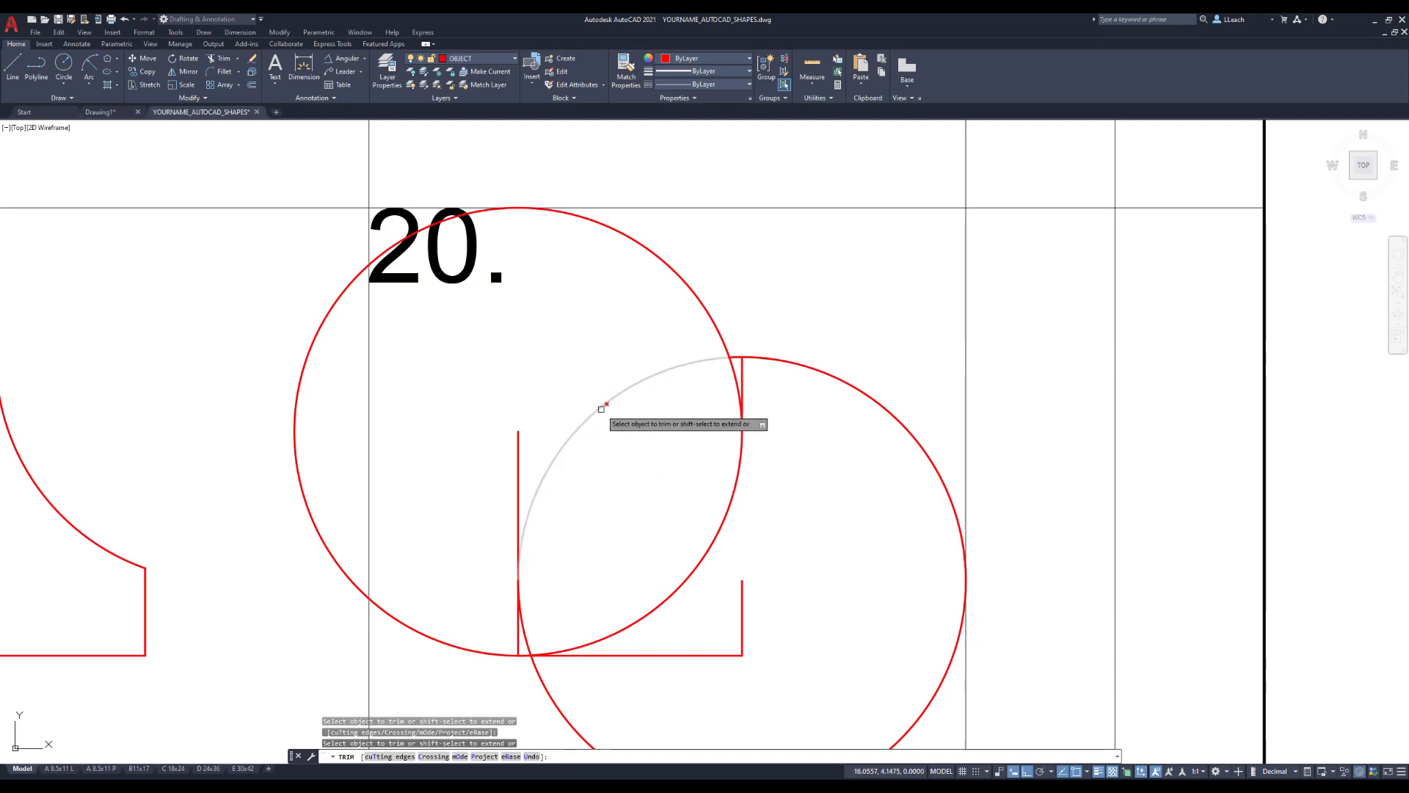
{"action": "left_click", "coordinate": [517, 459]}
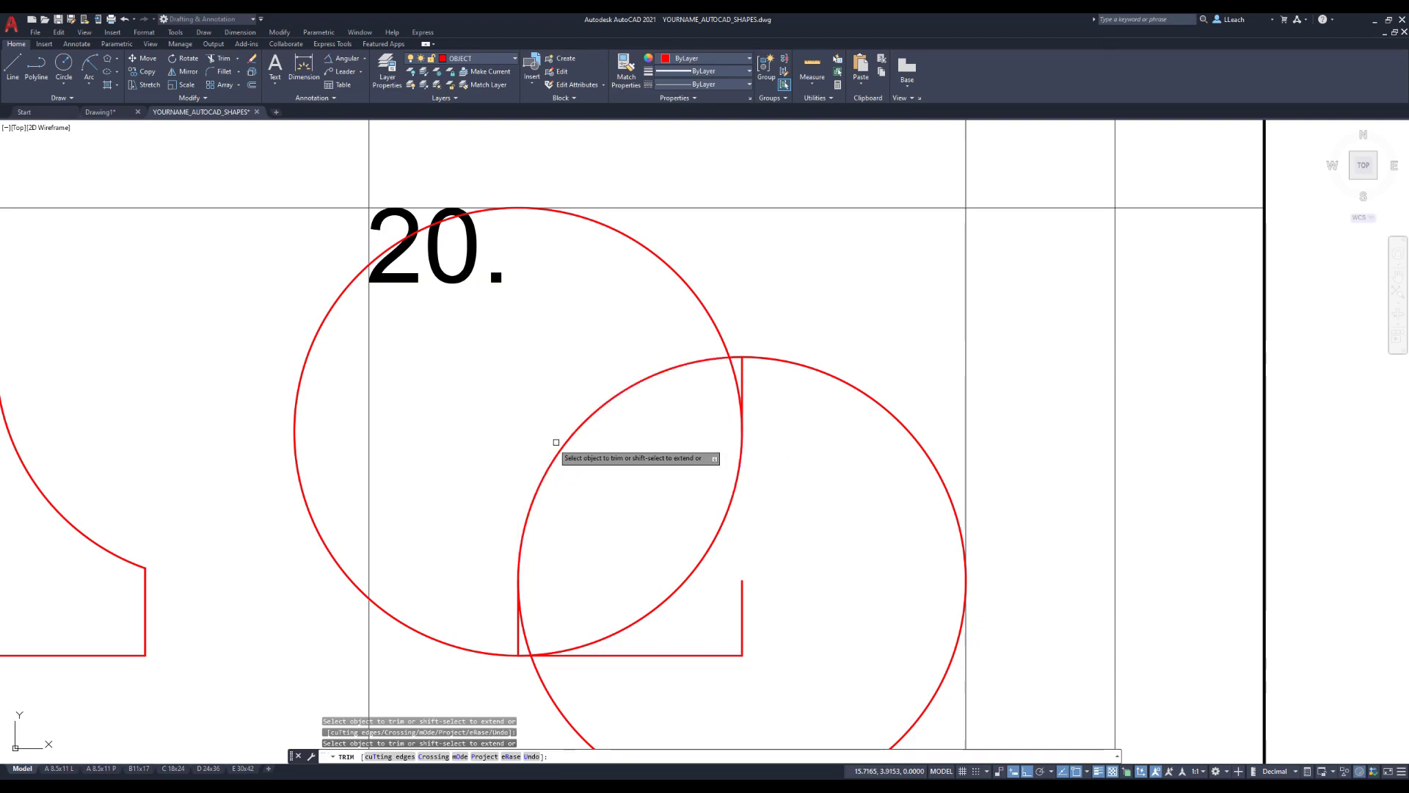
{"action": "left_click", "coordinate": [715, 324]}
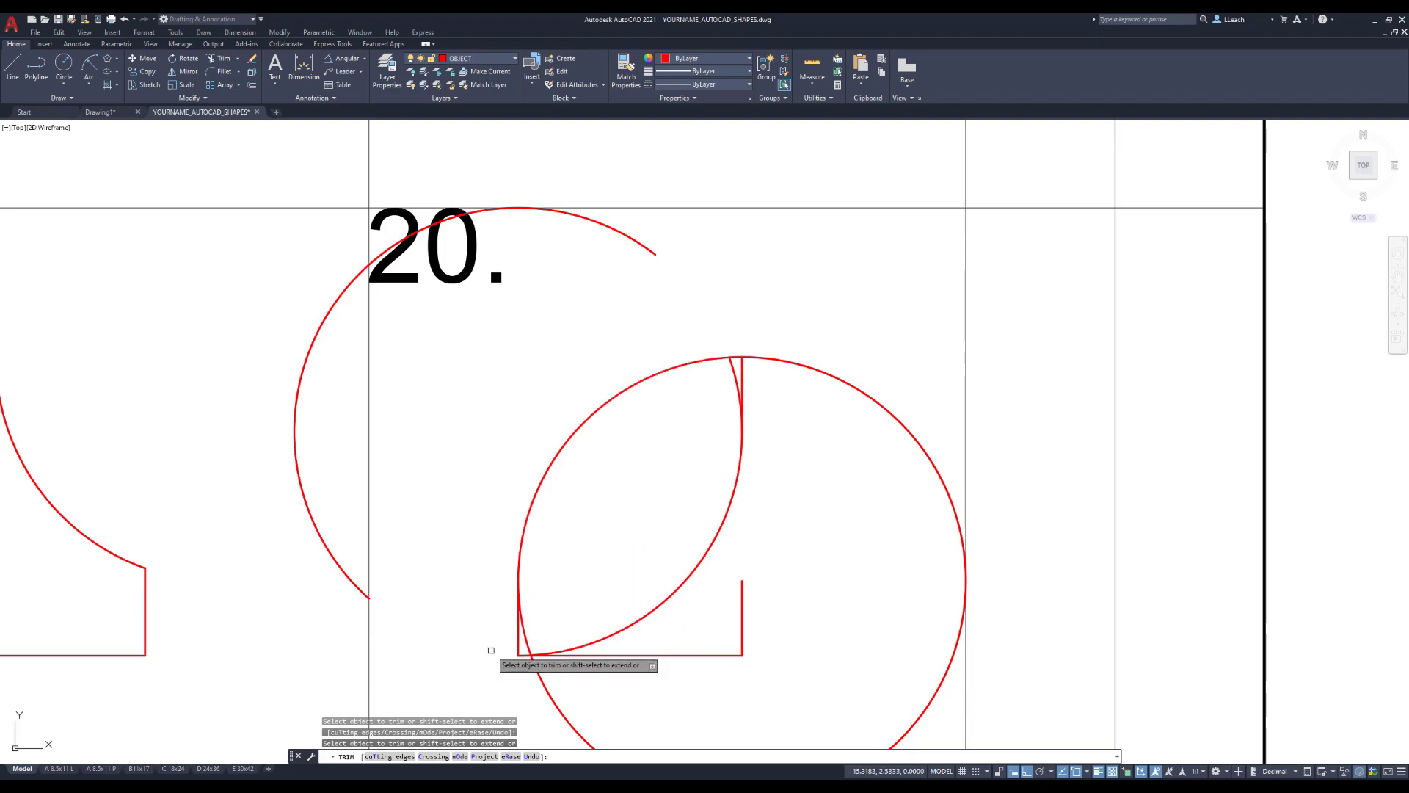
Trim the right-hand circle outside the leaf shape in cell 20 and the short arc piece beside the shape's upper corner.
{"action": "middle_click_drag", "start_coordinate": [576, 480], "coordinate": [604, 403]}
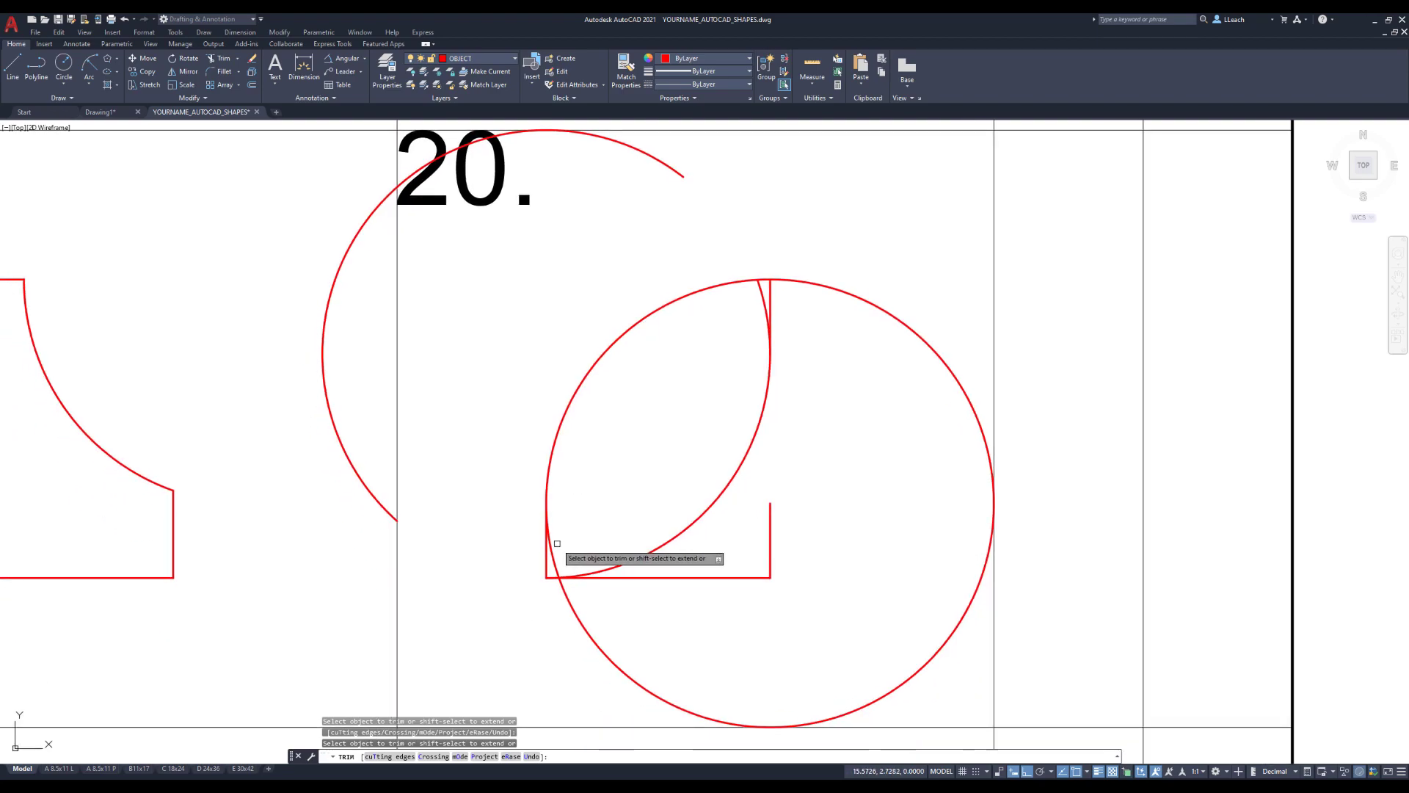
{"action": "scroll", "coordinate": [557, 543], "scroll_direction": "down", "scroll_amount": 2}
{"action": "scroll", "coordinate": [557, 551], "scroll_direction": "up", "scroll_amount": 4}
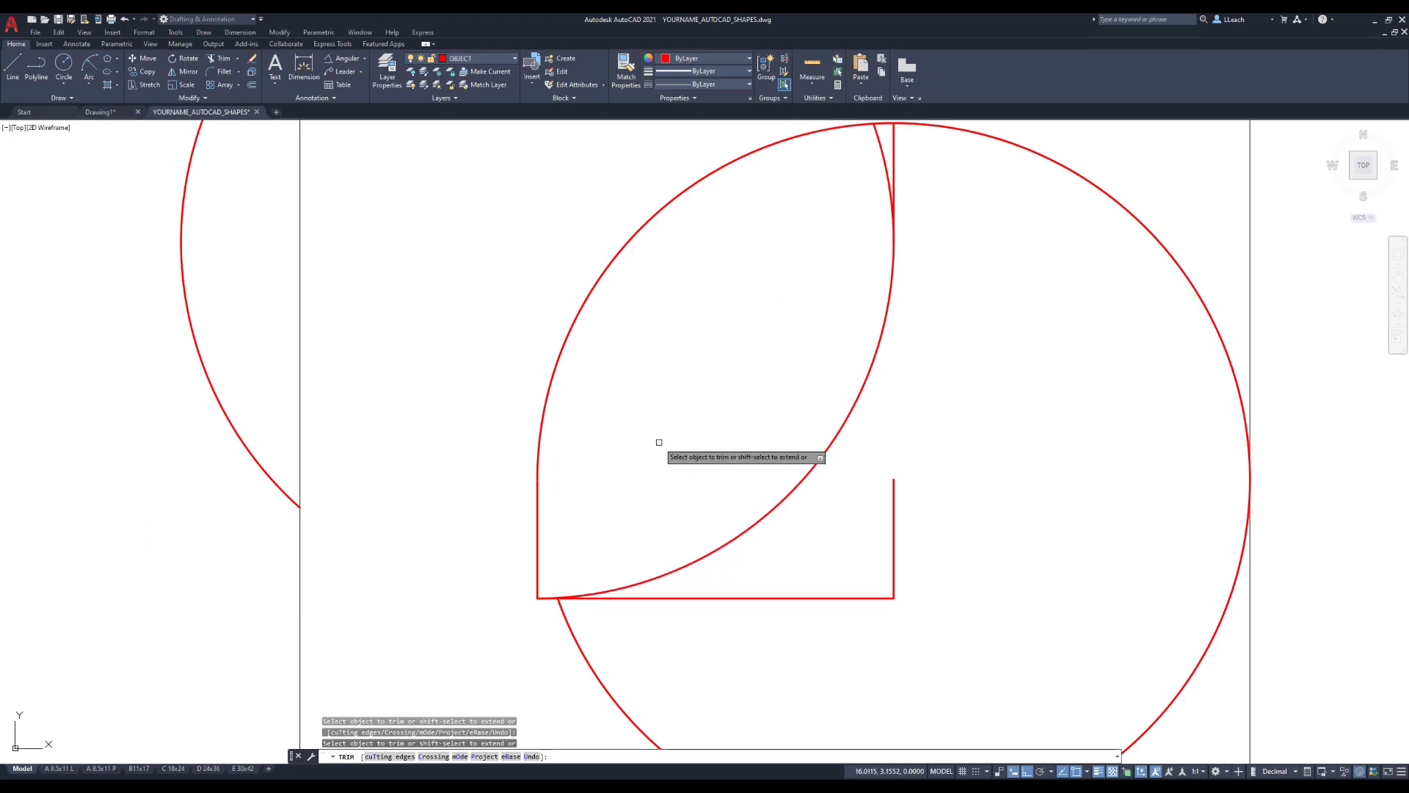
{"action": "scroll", "coordinate": [659, 441], "scroll_direction": "down", "scroll_amount": 2}
{"action": "left_click", "coordinate": [625, 589]}
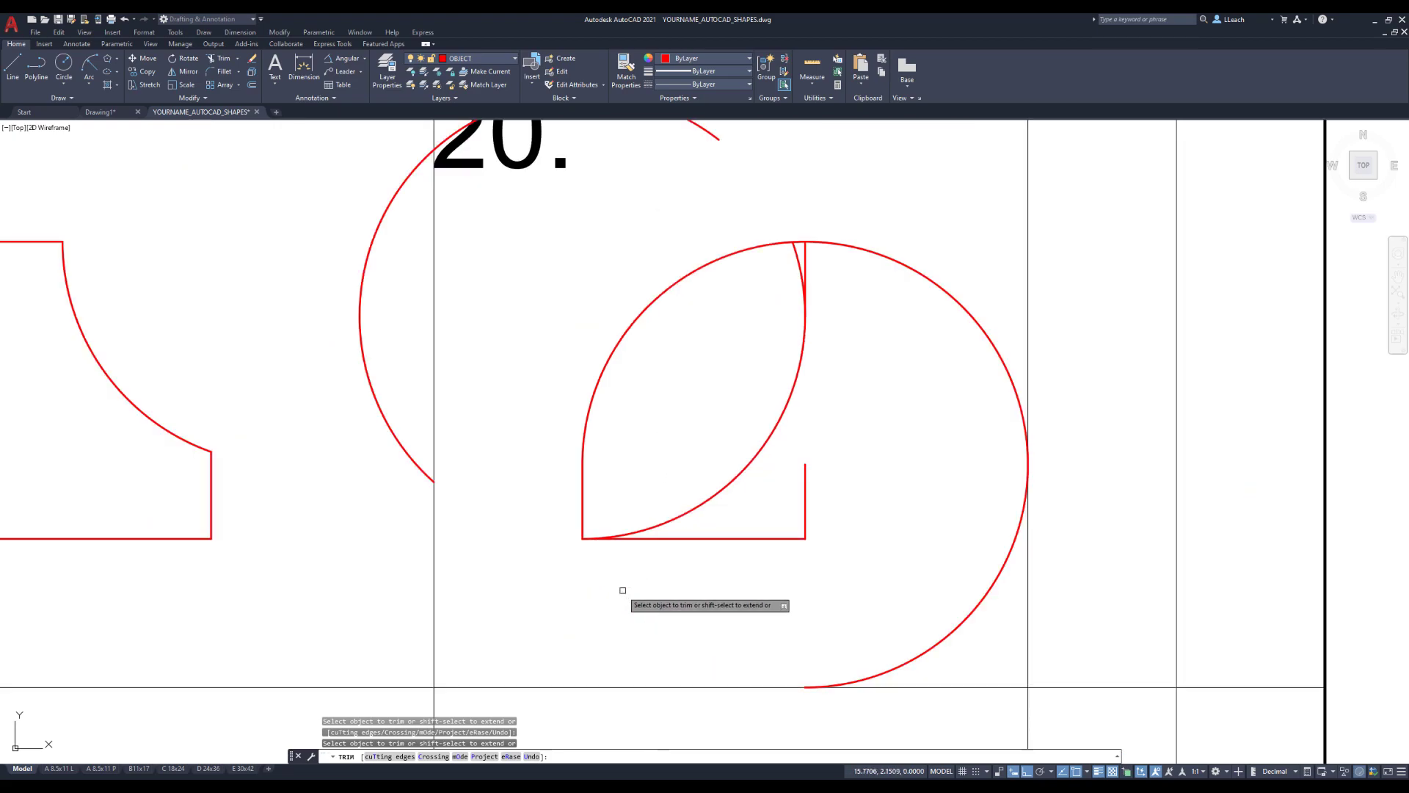
{"action": "left_click", "coordinate": [825, 243]}
{"action": "left_click", "coordinate": [798, 259]}
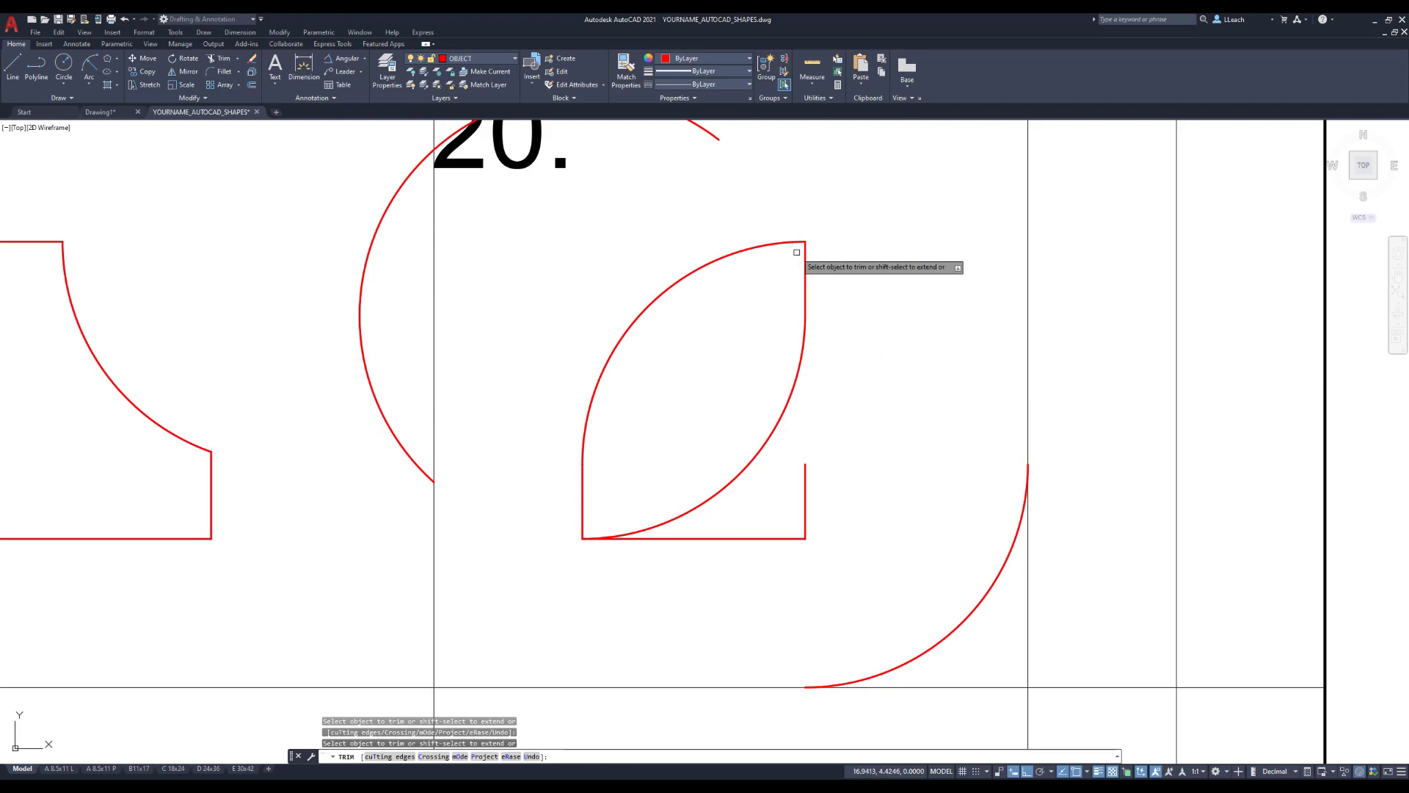
{"action": "key", "text": "Return"}
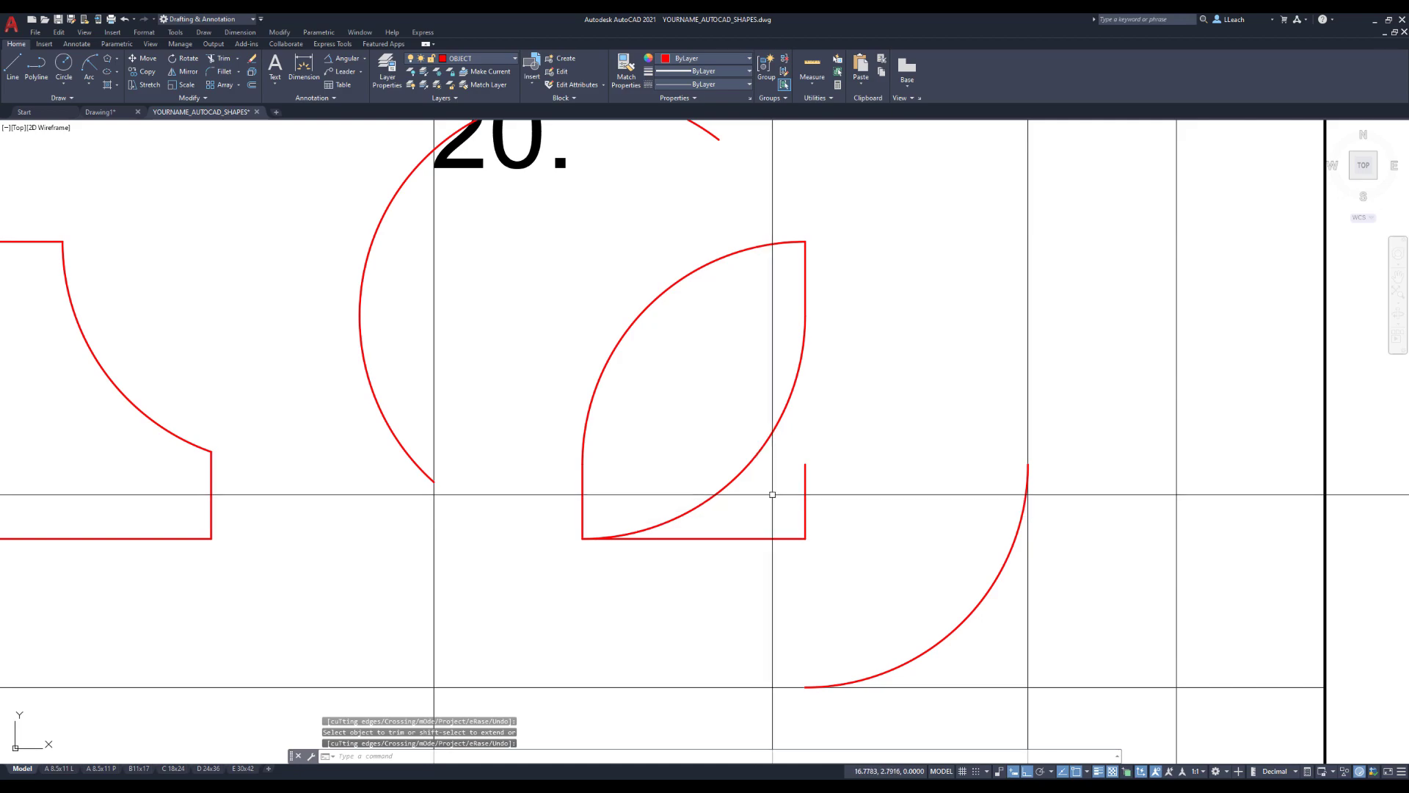
Erase the leftover short vertical line and the horizontal base line below the leaf shape in cell 20.
{"action": "left_click", "coordinate": [805, 504]}
{"action": "key", "text": "Delete"}
{"action": "key", "text": "Return"}
{"action": "left_click", "coordinate": [737, 540]}
{"action": "key", "text": "Return"}
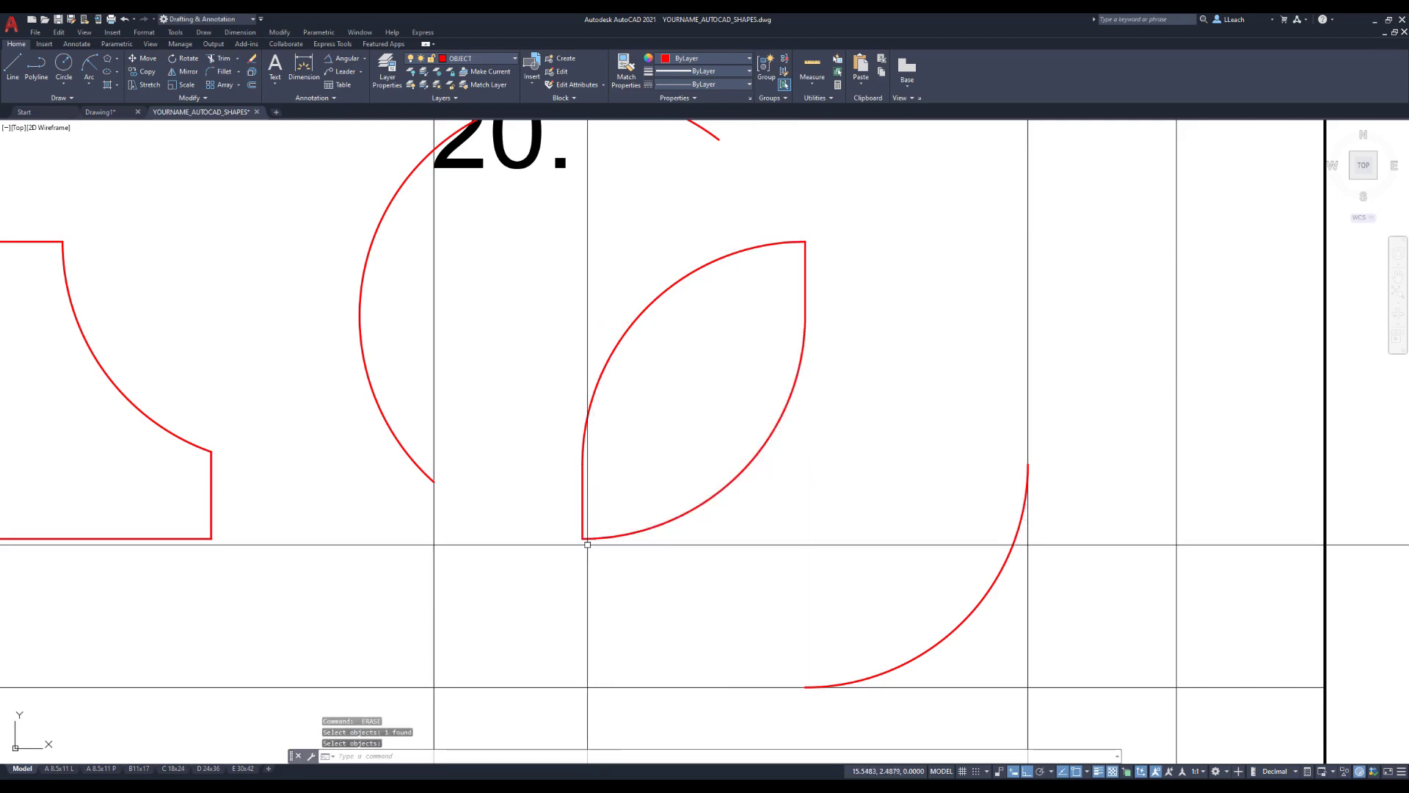
Erase the tiny leftover arc piece below the curve near the lower corner of the leaf shape in cell 20.
{"action": "scroll", "coordinate": [594, 538], "scroll_direction": "up", "scroll_amount": 15}
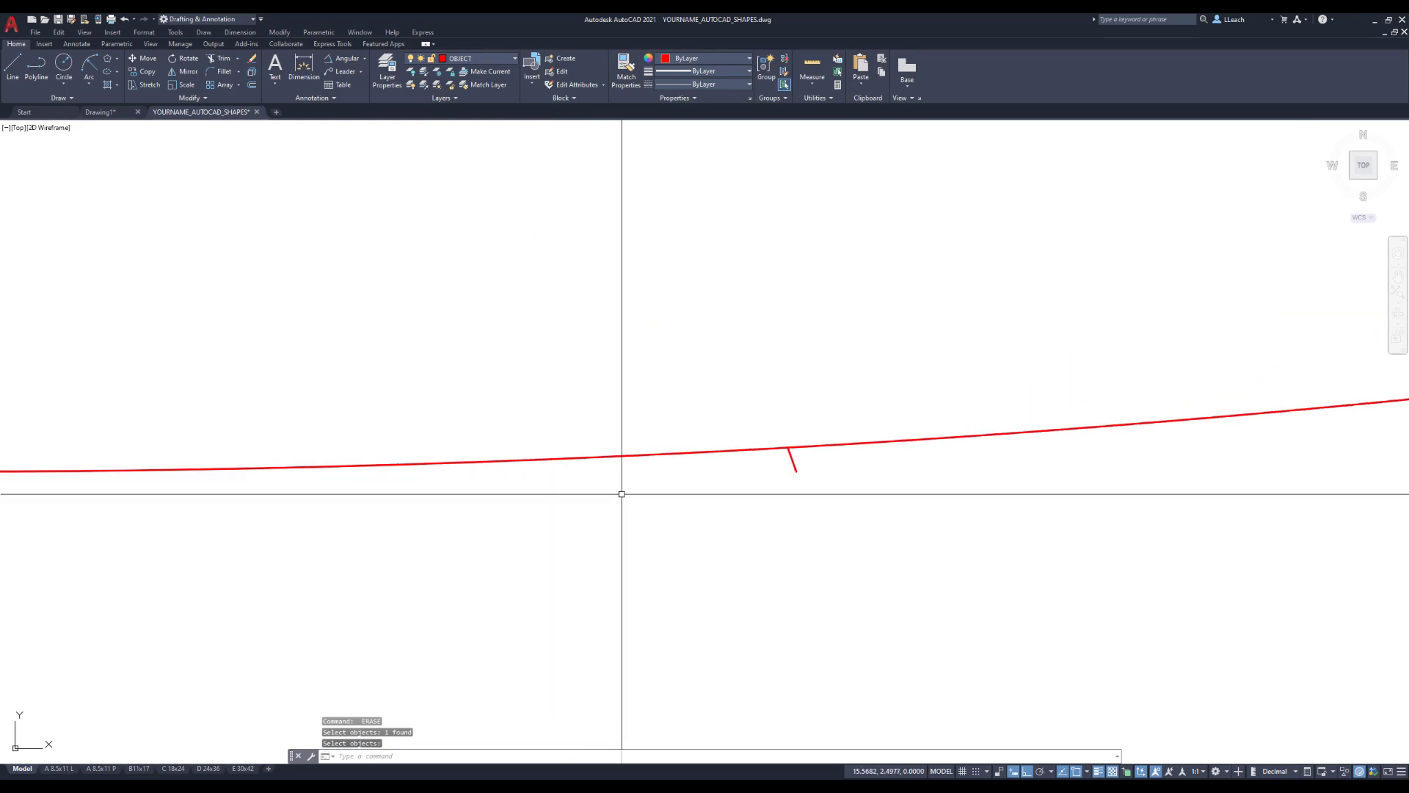
{"action": "key", "text": "Delete"}
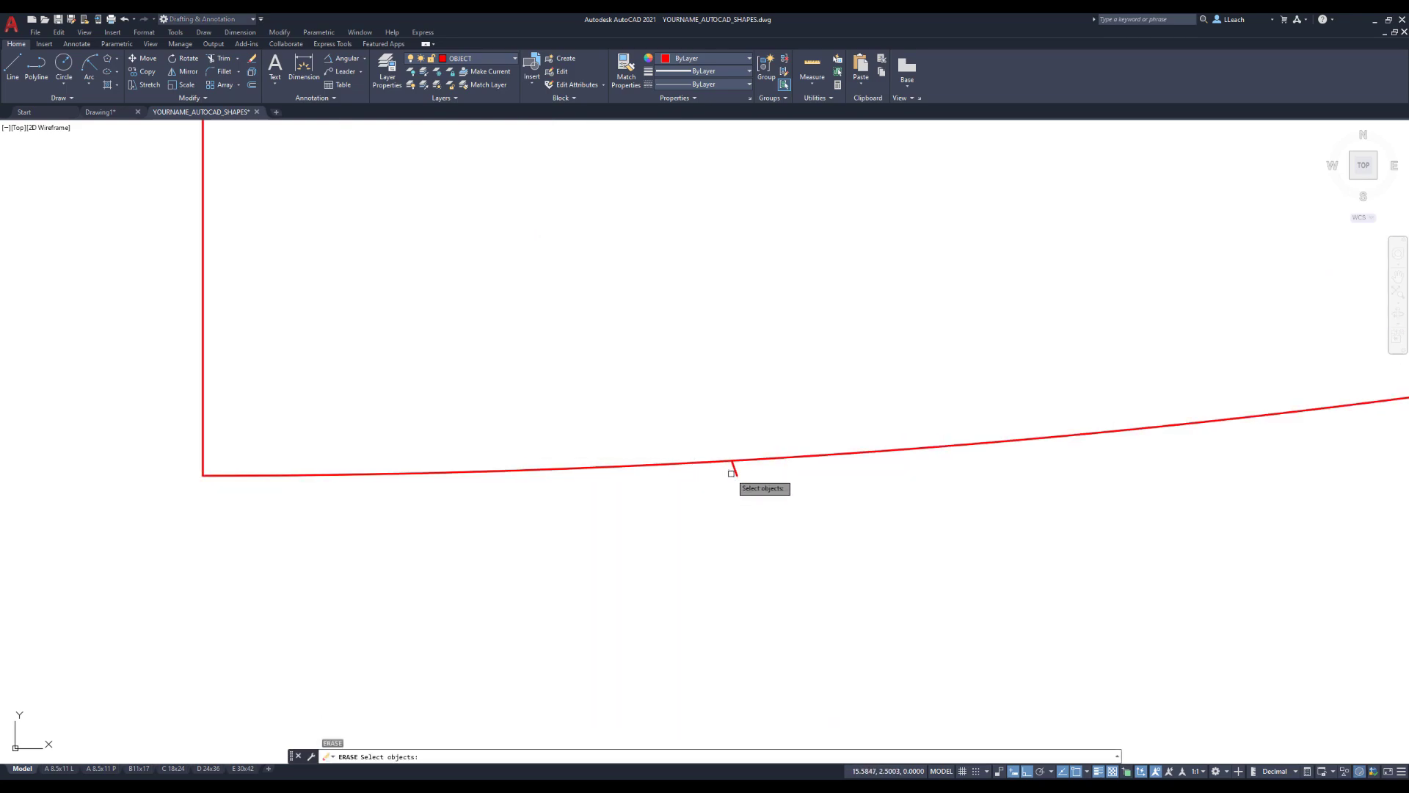
{"action": "left_click", "coordinate": [735, 472]}
{"action": "key", "text": "Return"}
{"action": "scroll", "coordinate": [709, 415], "scroll_direction": "down", "scroll_amount": 5}
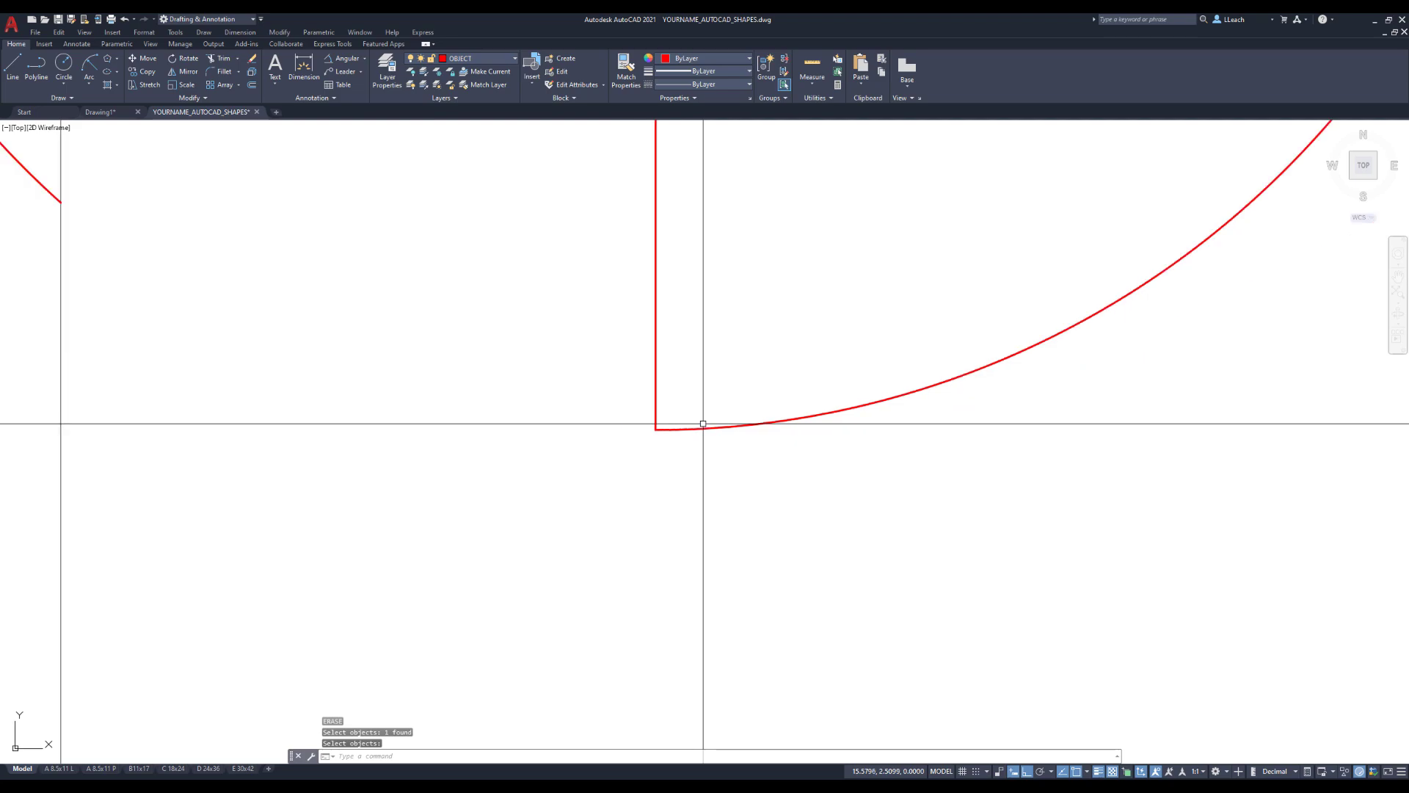
Erase the two leftover circle arcs on either side of the leaf shape in cell 20.
{"action": "scroll", "coordinate": [713, 400], "scroll_direction": "down", "scroll_amount": 8}
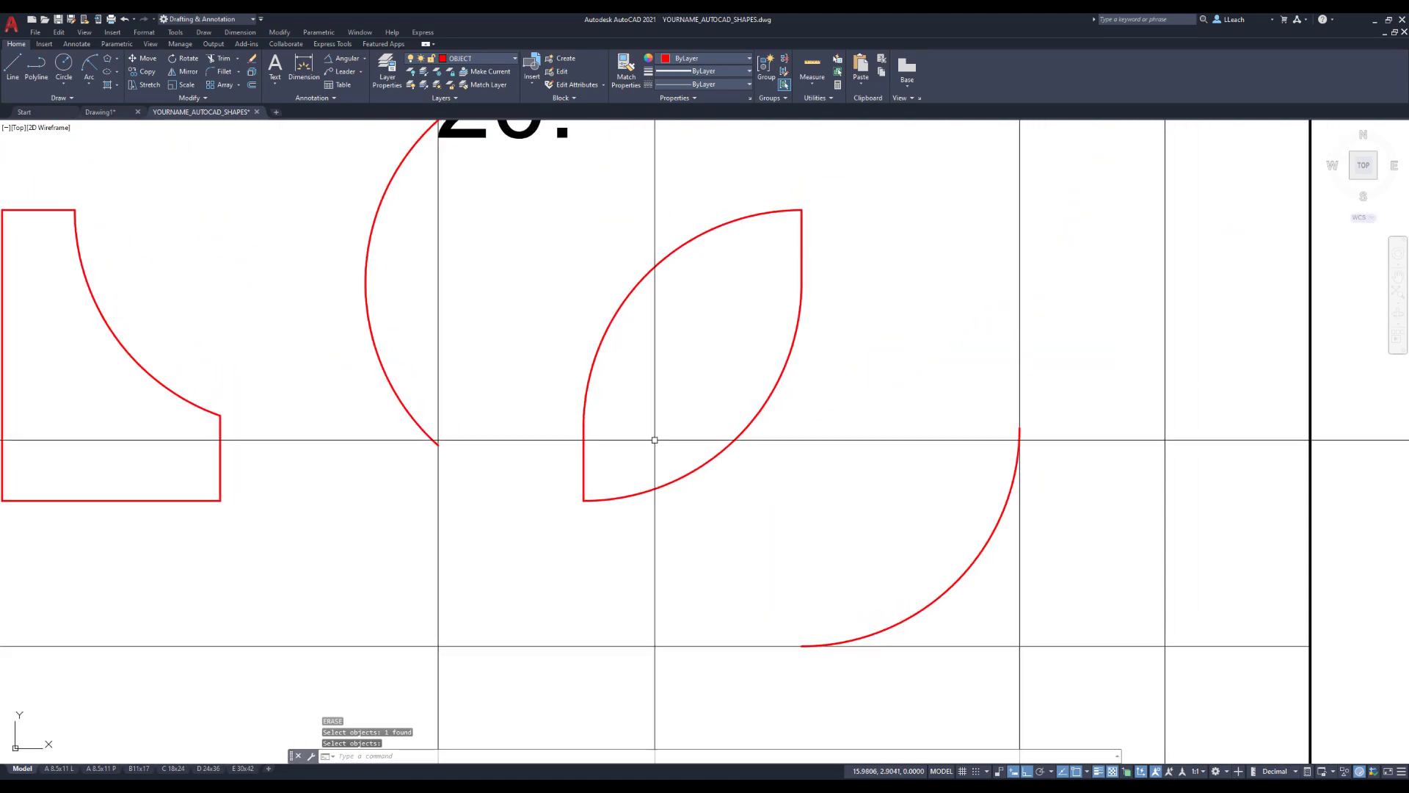
{"action": "key", "text": "Return"}
{"action": "left_click", "coordinate": [844, 524]}
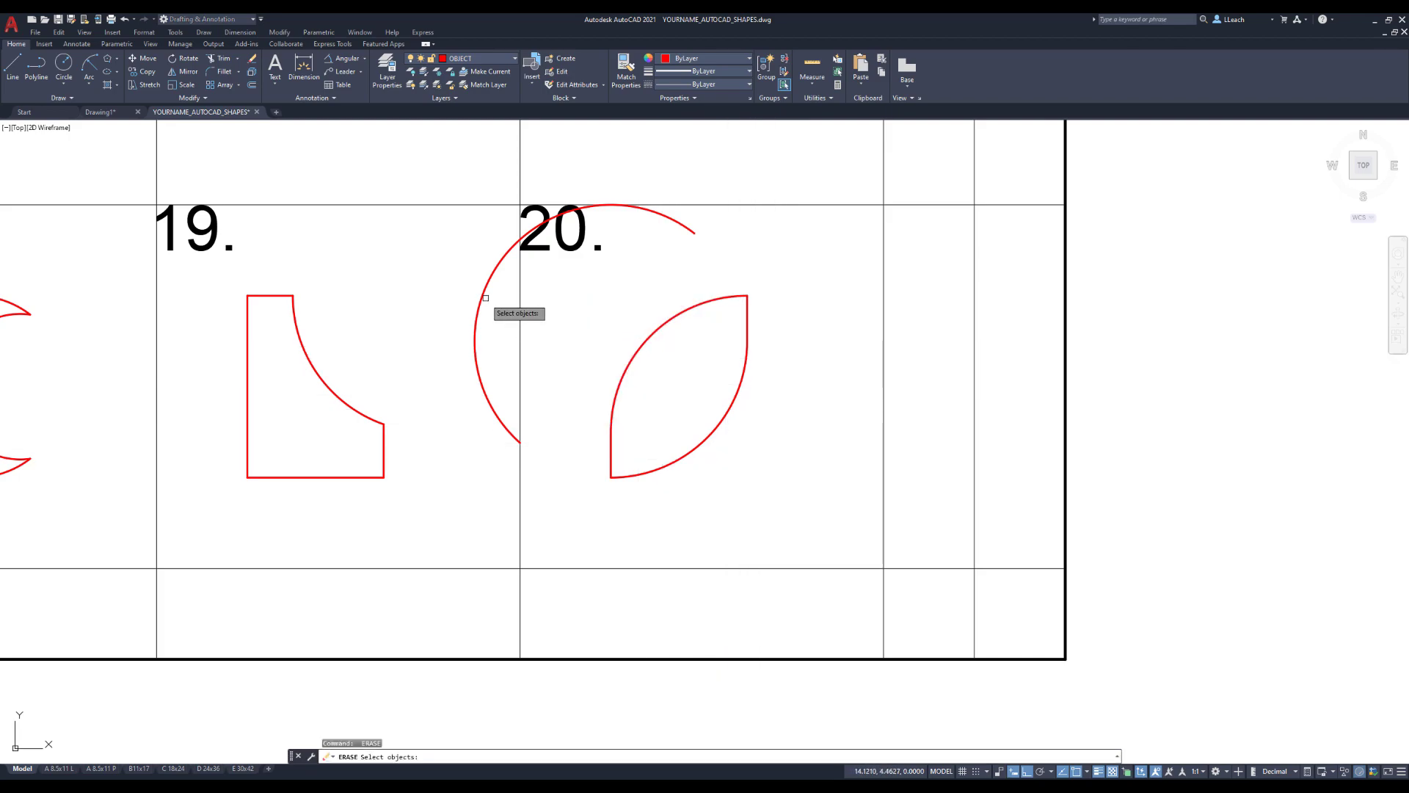
{"action": "key", "text": "Return"}
Examine the whole AutoCAD Shapes worksheet with the shapes in cells 1 to 20.
{"action": "scroll", "coordinate": [770, 374], "scroll_direction": "down", "scroll_amount": 6}
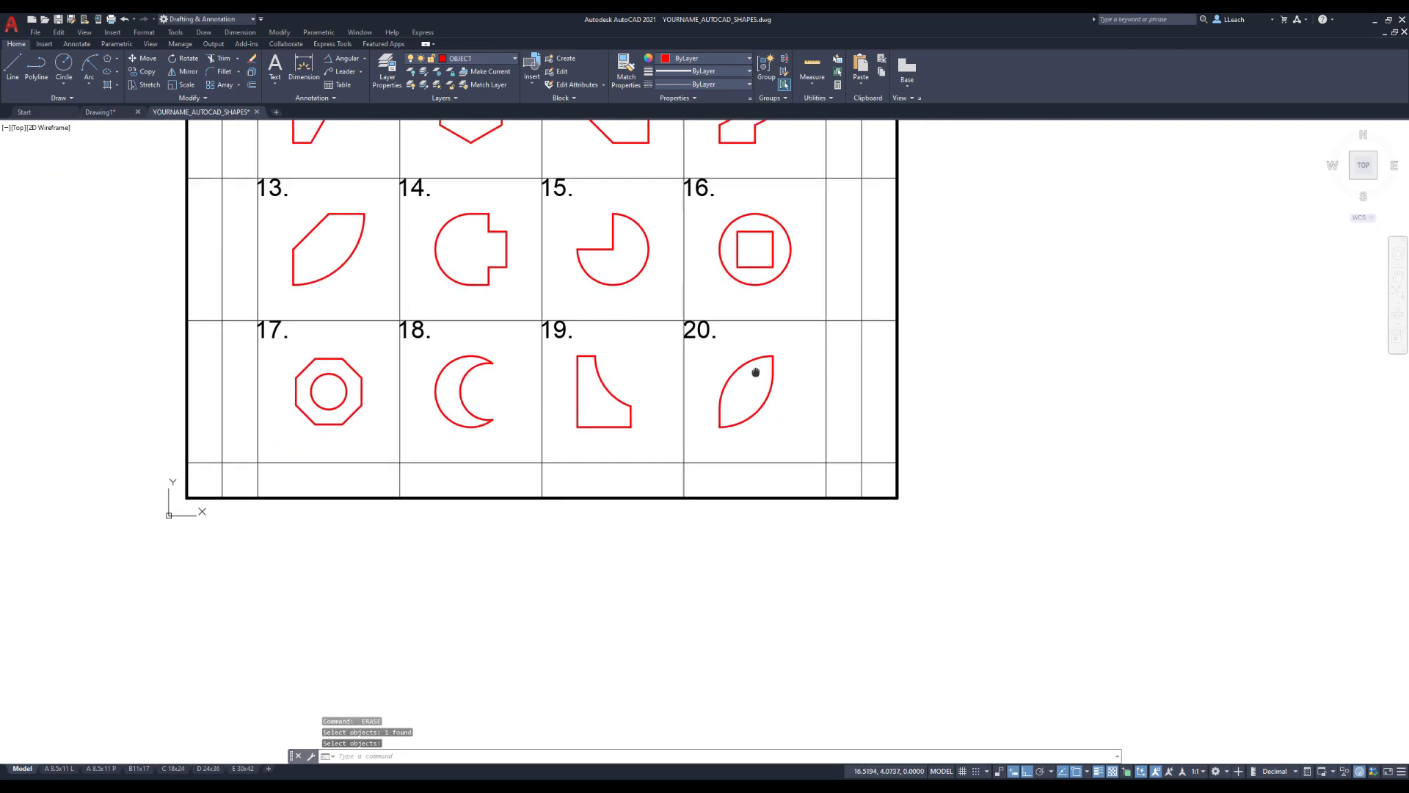
{"action": "middle_click_drag", "start_coordinate": [748, 371], "coordinate": [778, 419]}
{"action": "scroll", "coordinate": [736, 421], "scroll_direction": "up", "scroll_amount": 2}
{"action": "scroll", "coordinate": [737, 421], "scroll_direction": "down", "scroll_amount": 2}
{"action": "middle_click_drag", "start_coordinate": [734, 378], "coordinate": [735, 554]}
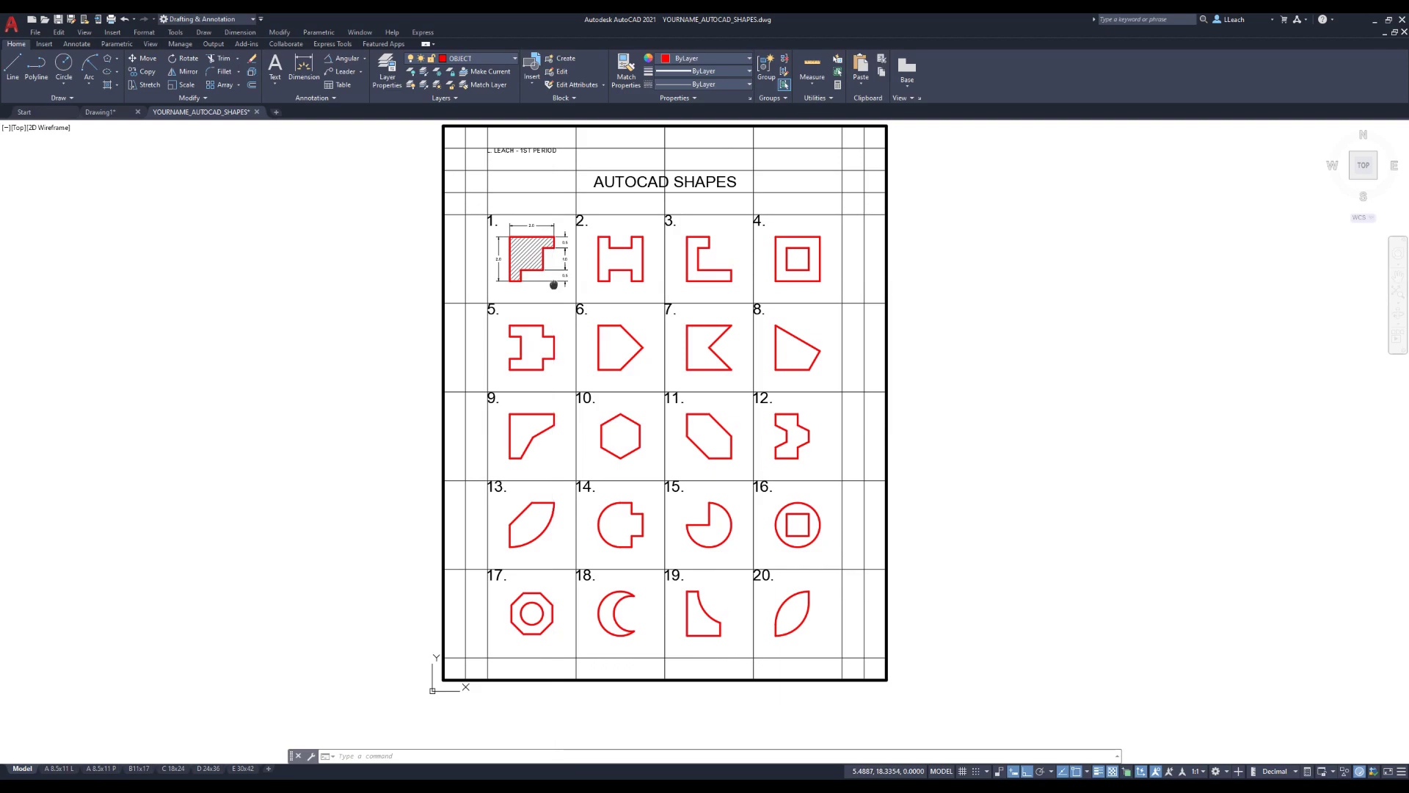
{"action": "middle_click_drag", "start_coordinate": [554, 285], "coordinate": [551, 305]}
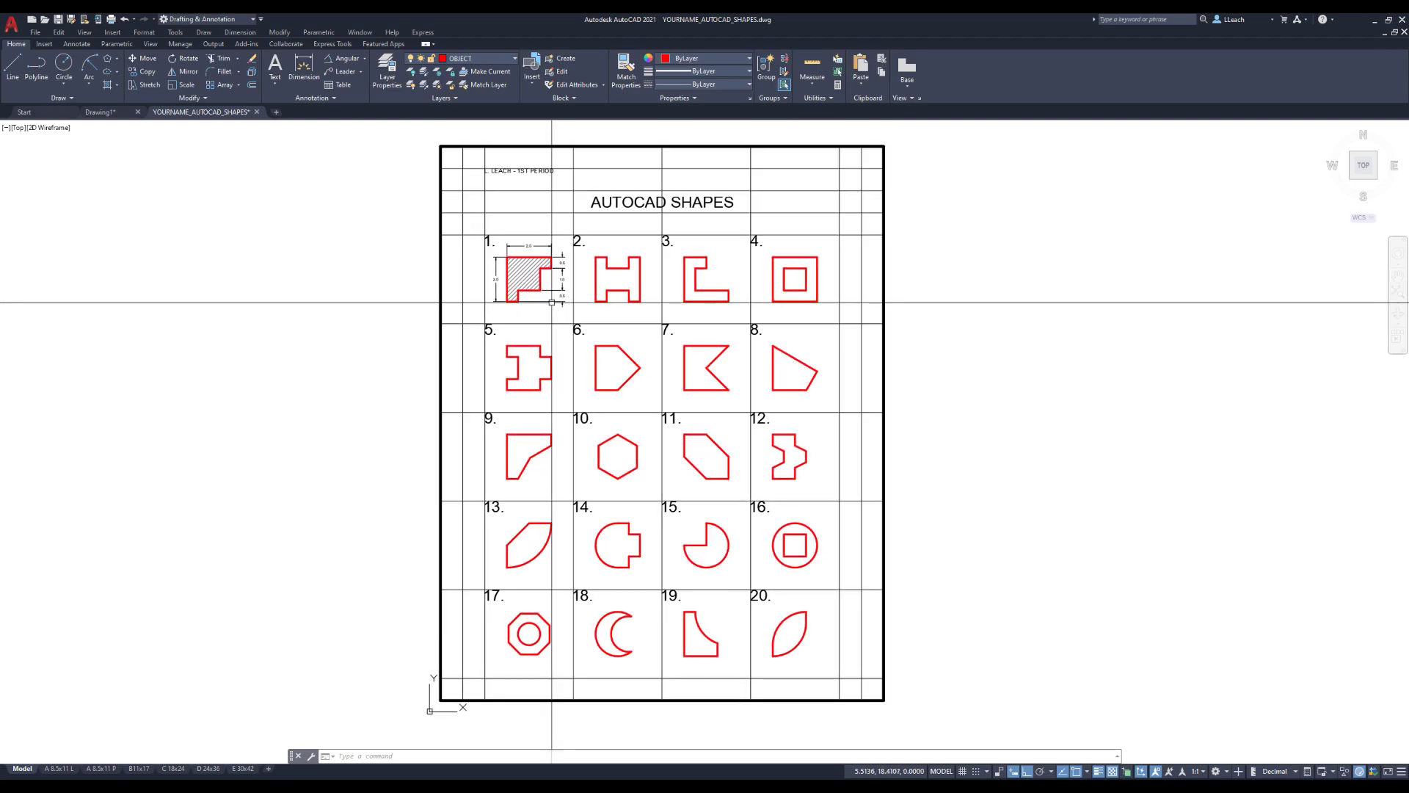